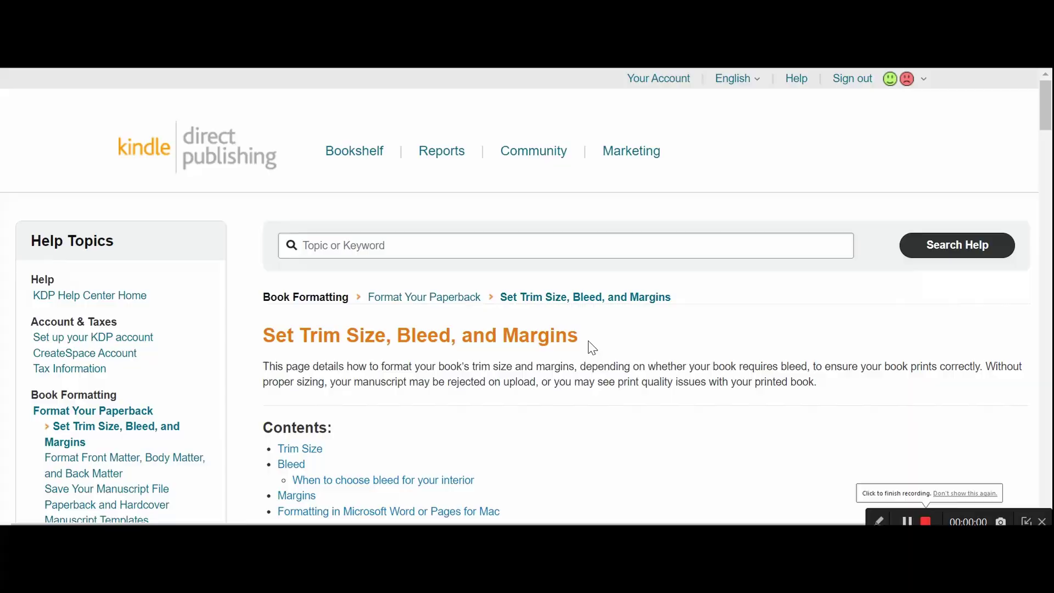
# Step: On the KDP 'Set Trim Size, Bleed, and Margins' page, expand the paperback trim size and page count table
pyautogui.moveTo(582, 337); pyautogui.dragTo(267, 345)
pyautogui.scroll(-1, 539, 381)
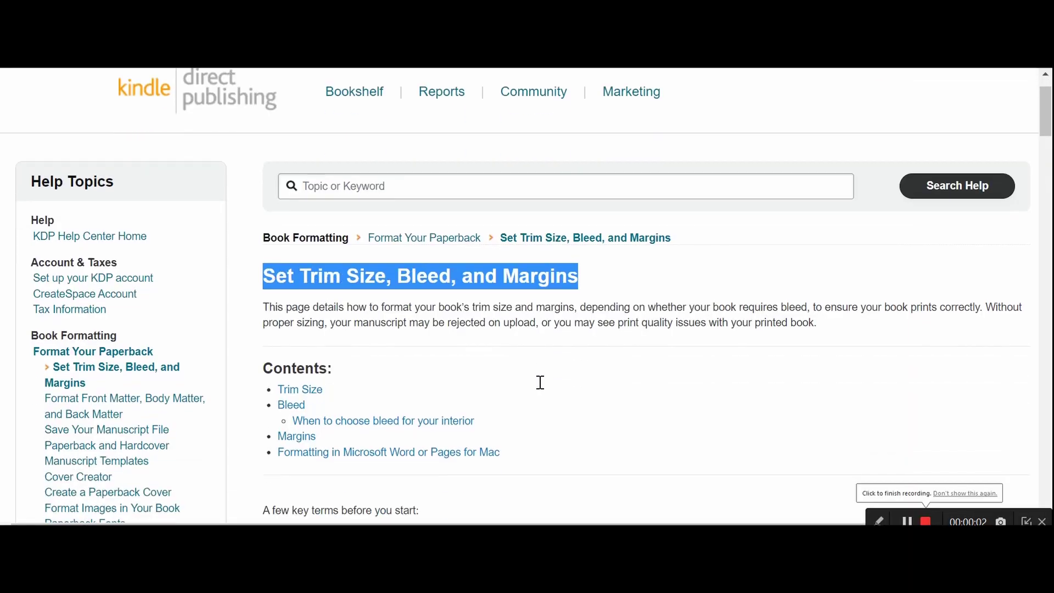
pyautogui.scroll(-2, 539, 381)
pyautogui.scroll(-3, 543, 389)
pyautogui.scroll(-5, 539, 382)
pyautogui.scroll(-5, 540, 387)
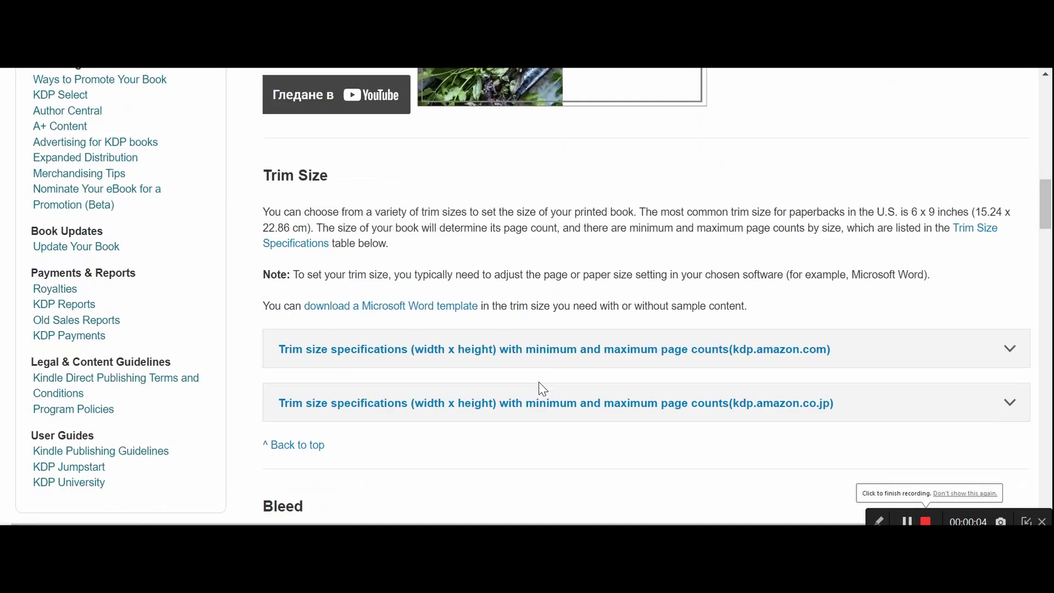
pyautogui.click(541, 364)
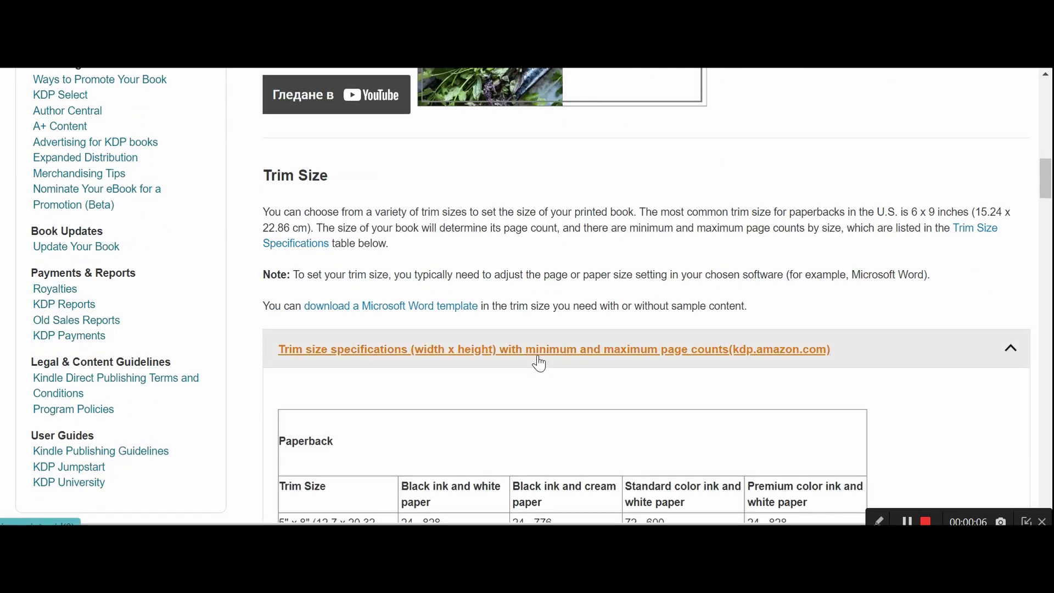
pyautogui.scroll(-1, 536, 361)
pyautogui.scroll(-3, 536, 360)
pyautogui.scroll(-2, 536, 360)
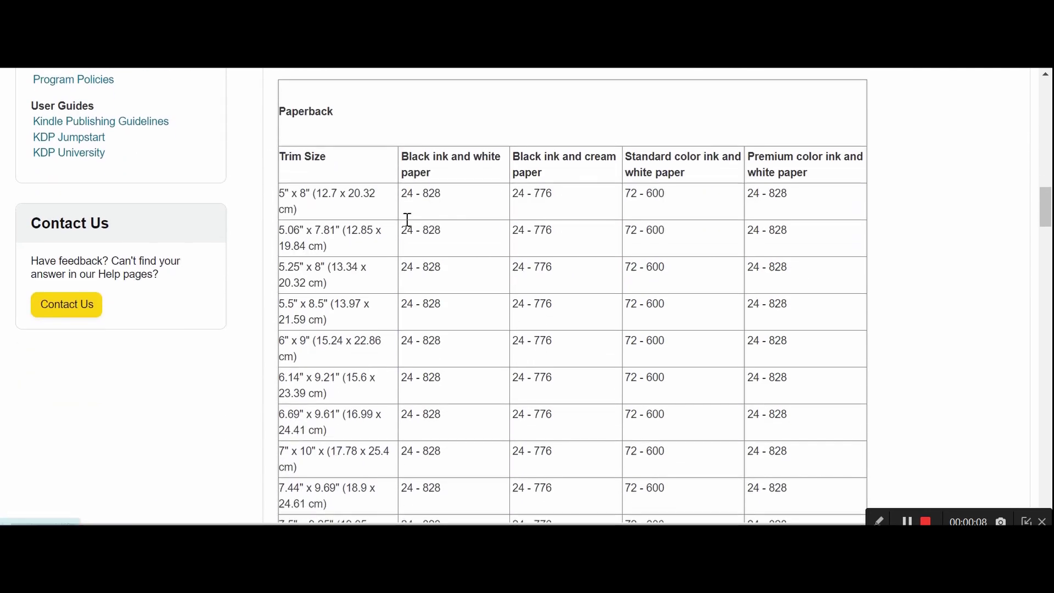
# Step: Review the Paperback trim size table down to the 8.5" x 11" row
pyautogui.doubleClick(314, 111)
pyautogui.scroll(-1, 420, 374)
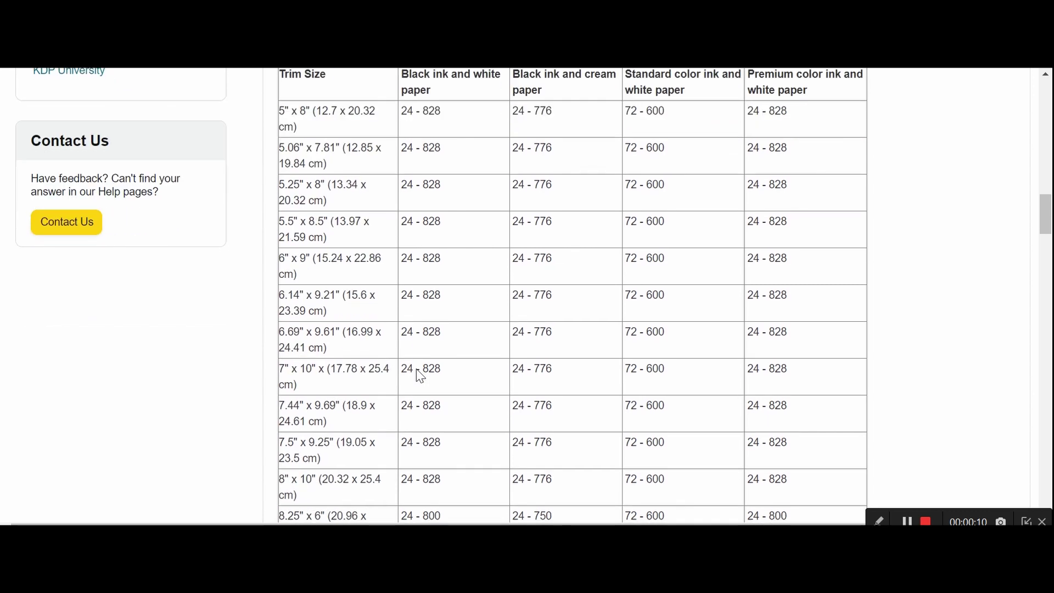
pyautogui.scroll(-2, 420, 371)
pyautogui.scroll(-1, 420, 372)
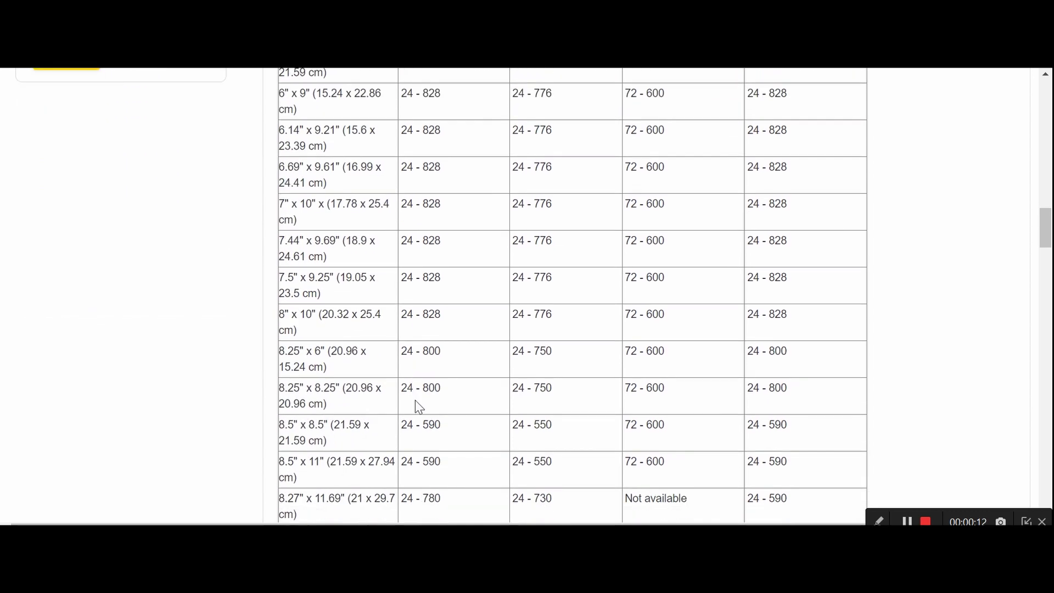
pyautogui.scroll(-1, 419, 407)
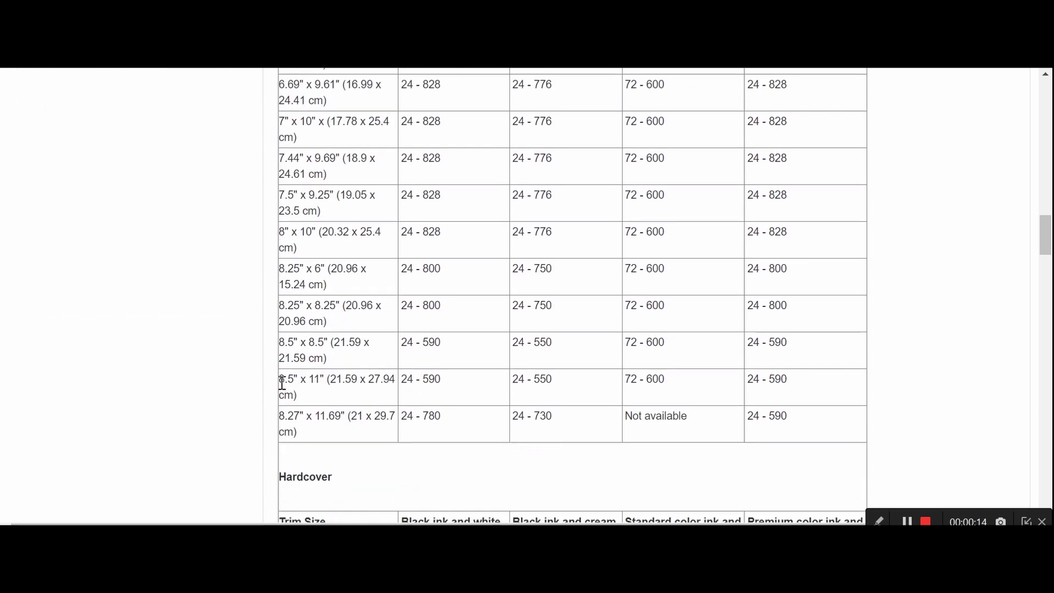
pyautogui.moveTo(280, 381); pyautogui.dragTo(331, 381)
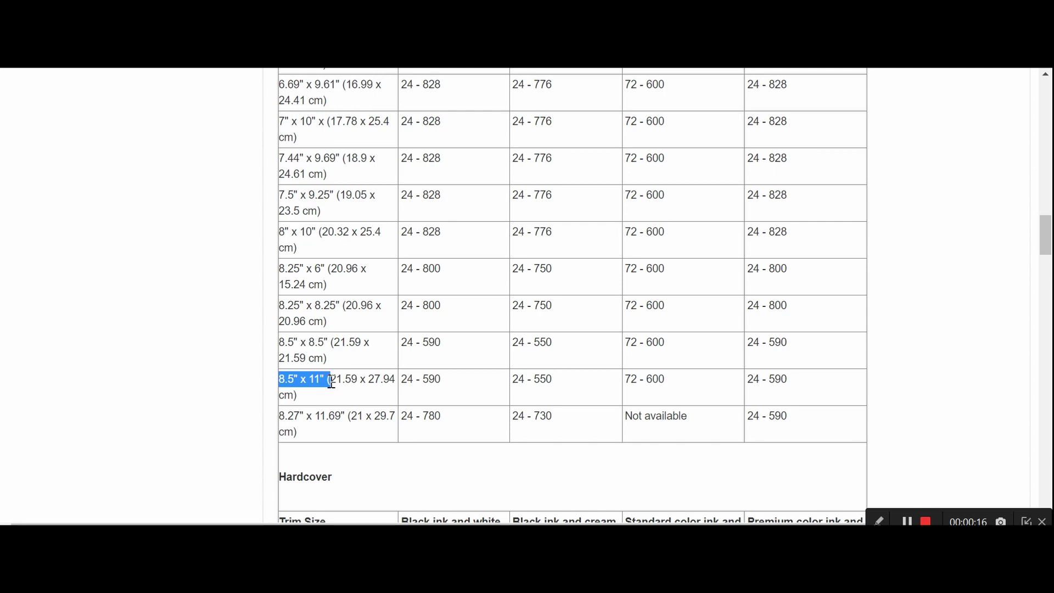
pyautogui.scroll(-1, 447, 394)
pyautogui.scroll(-3, 447, 394)
pyautogui.scroll(-8, 451, 392)
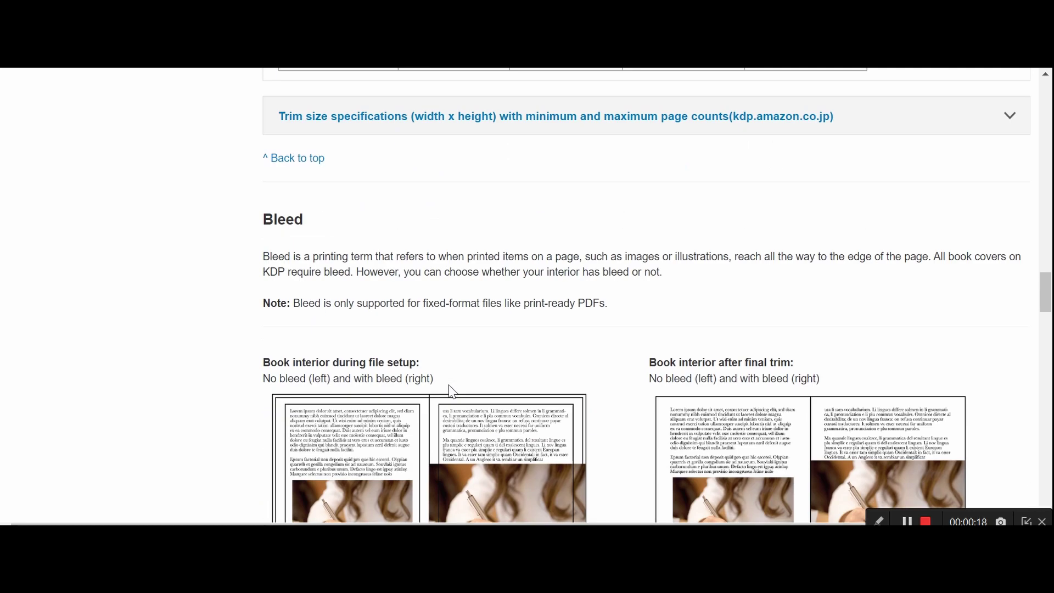
pyautogui.scroll(-3, 451, 391)
# Step: Expand 'Examples of page size with and without bleed' and find the Page size with bleed column
pyautogui.scroll(-4, 452, 390)
pyautogui.click(453, 389)
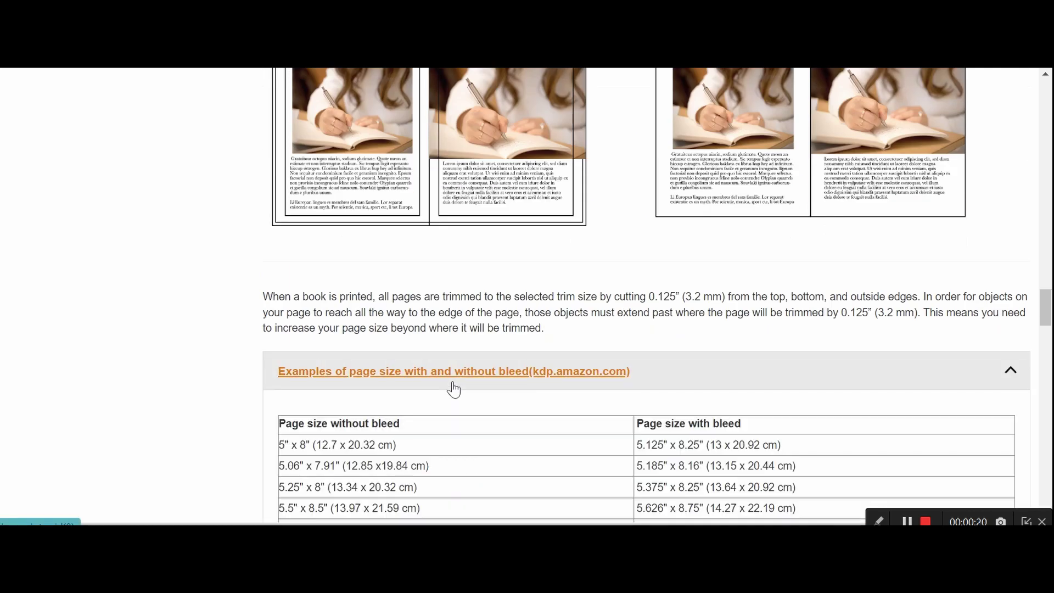
pyautogui.scroll(-1, 454, 388)
pyautogui.scroll(-2, 739, 167)
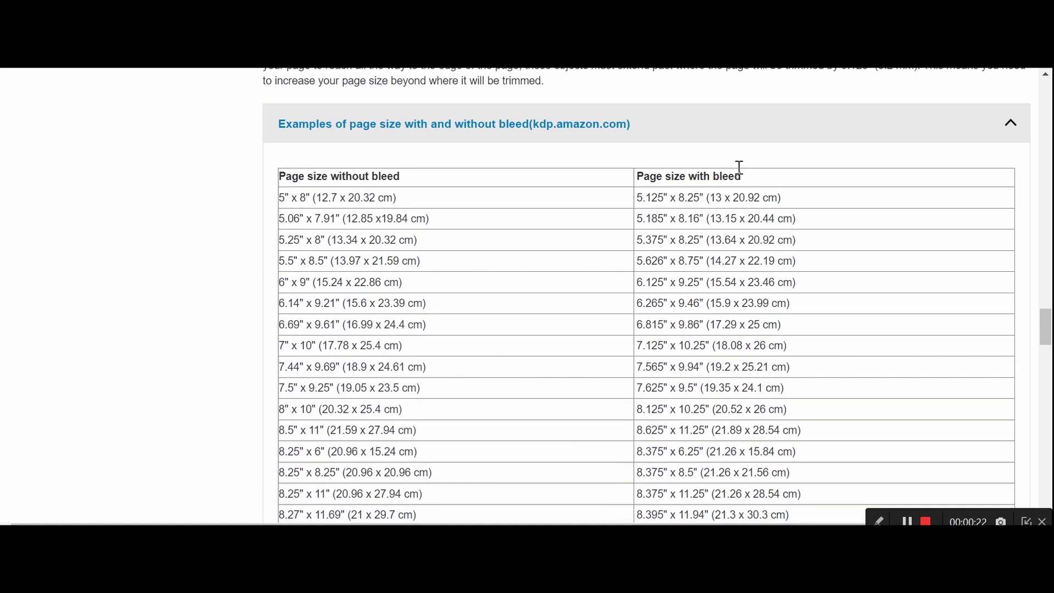
pyautogui.moveTo(744, 177); pyautogui.dragTo(636, 177)
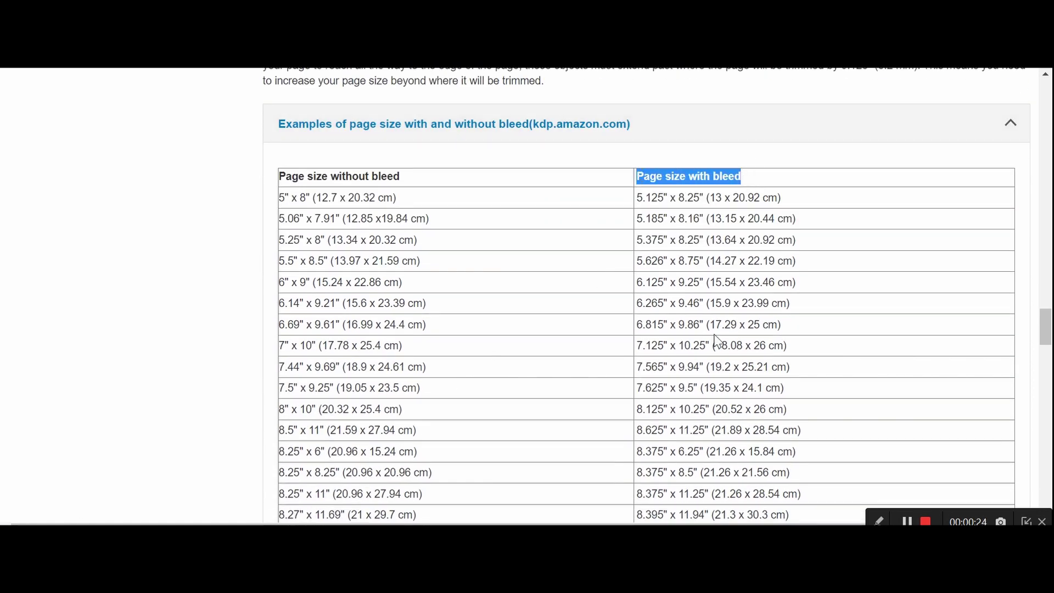
pyautogui.scroll(-1, 718, 340)
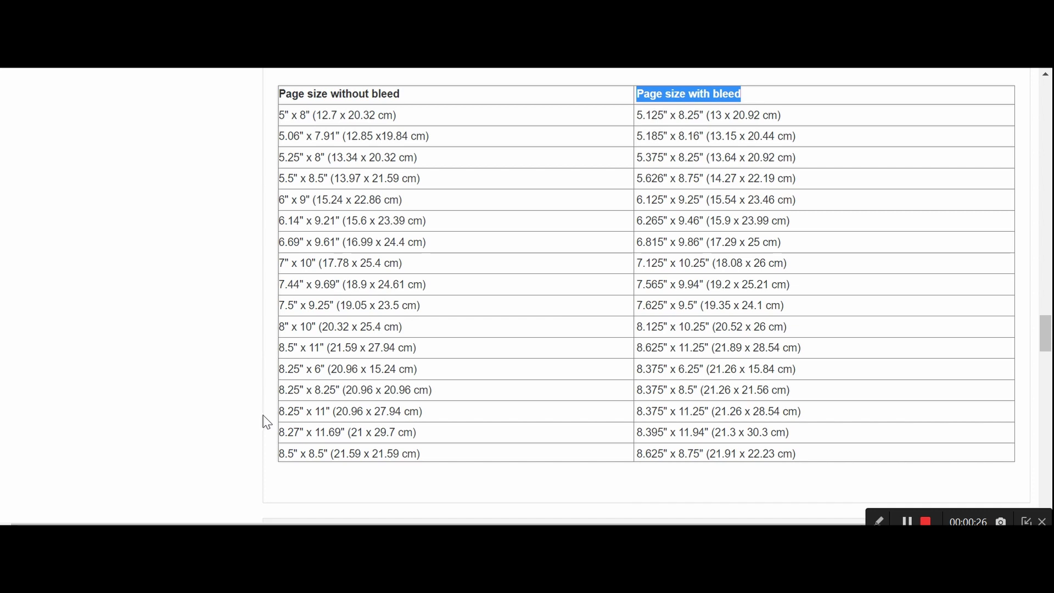
# Step: Copy the 8.625 width of the 8.625" x 11.25" bleed size matching 8.5" x 11"
pyautogui.moveTo(284, 348); pyautogui.dragTo(406, 350)
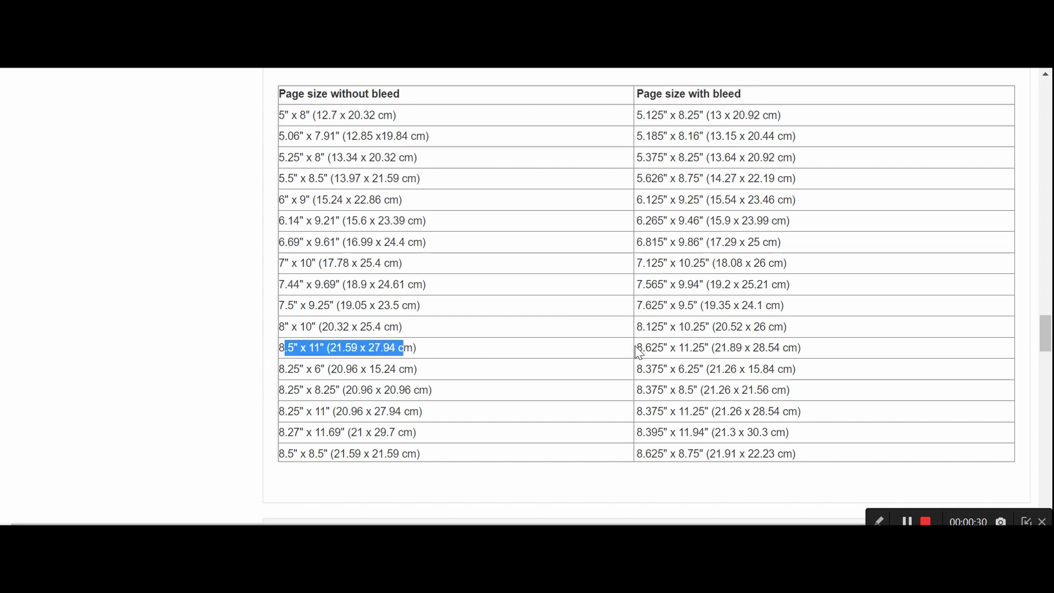
pyautogui.moveTo(639, 352); pyautogui.dragTo(817, 351)
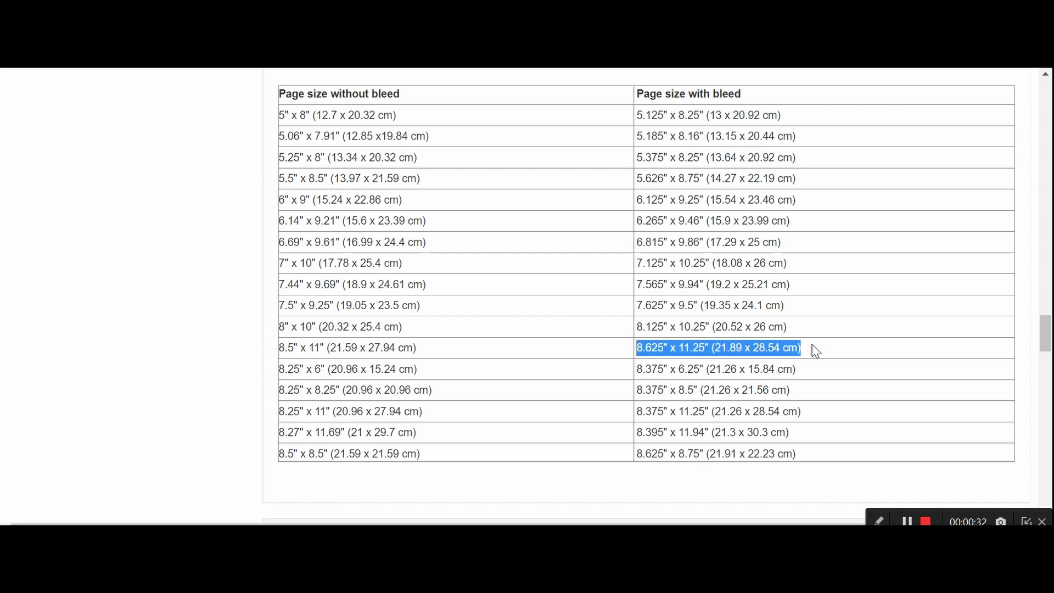
pyautogui.click(653, 348)
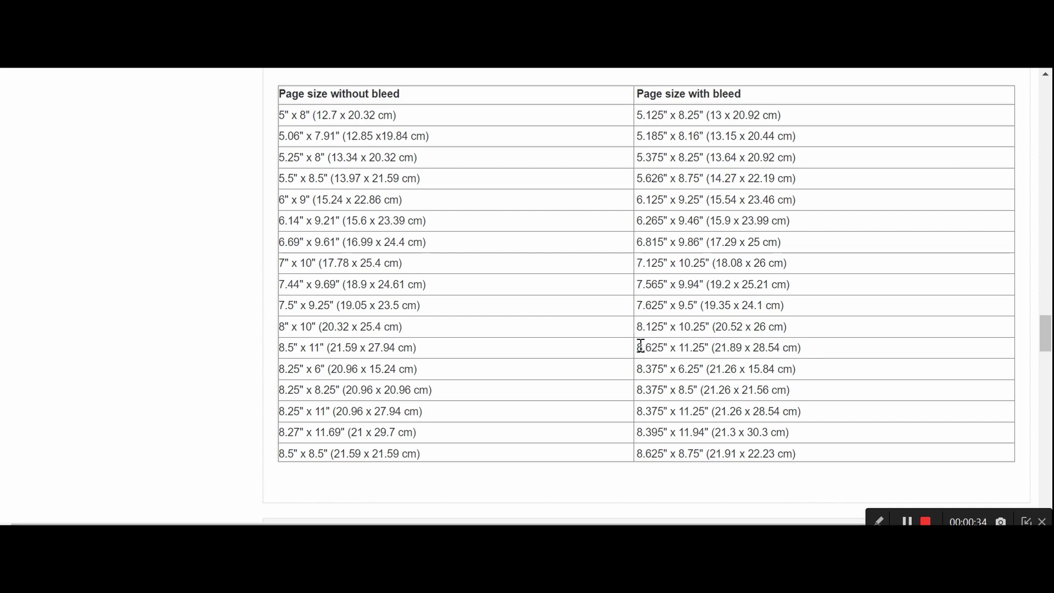
pyautogui.moveTo(638, 347); pyautogui.dragTo(662, 348)
pyautogui.rightClick(659, 347)
pyautogui.click(684, 364)
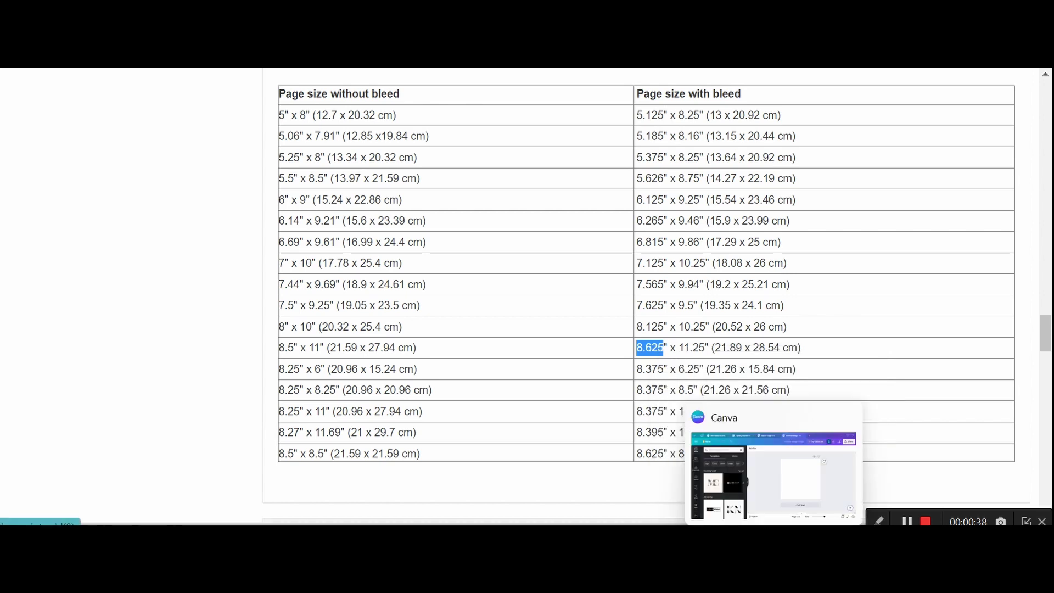
pyautogui.click(775, 475)
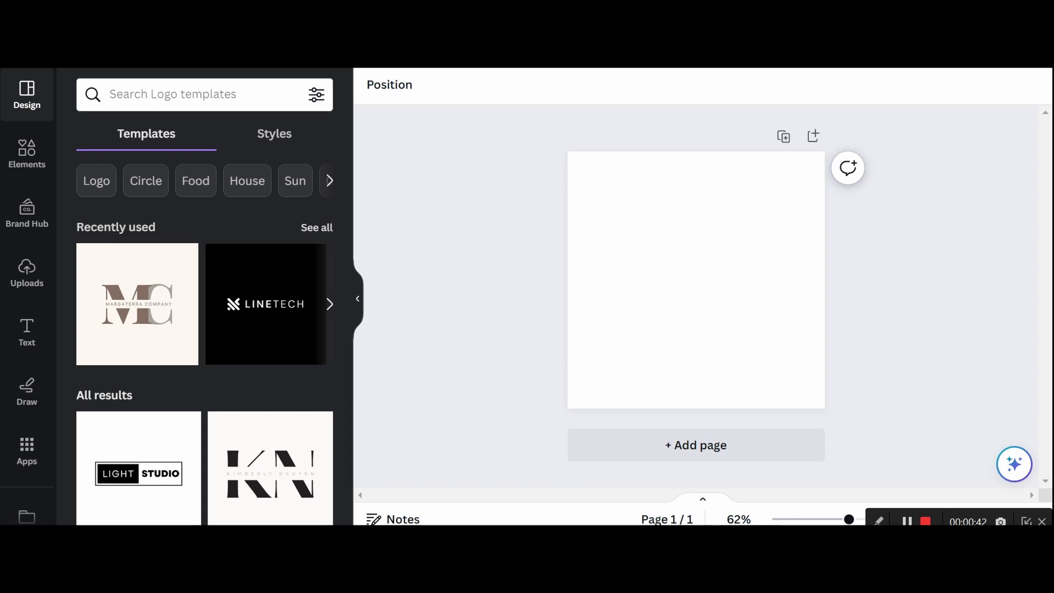
# Step: Start a custom-size Canva design in inches with width 8.625
pyautogui.click(856, 55)
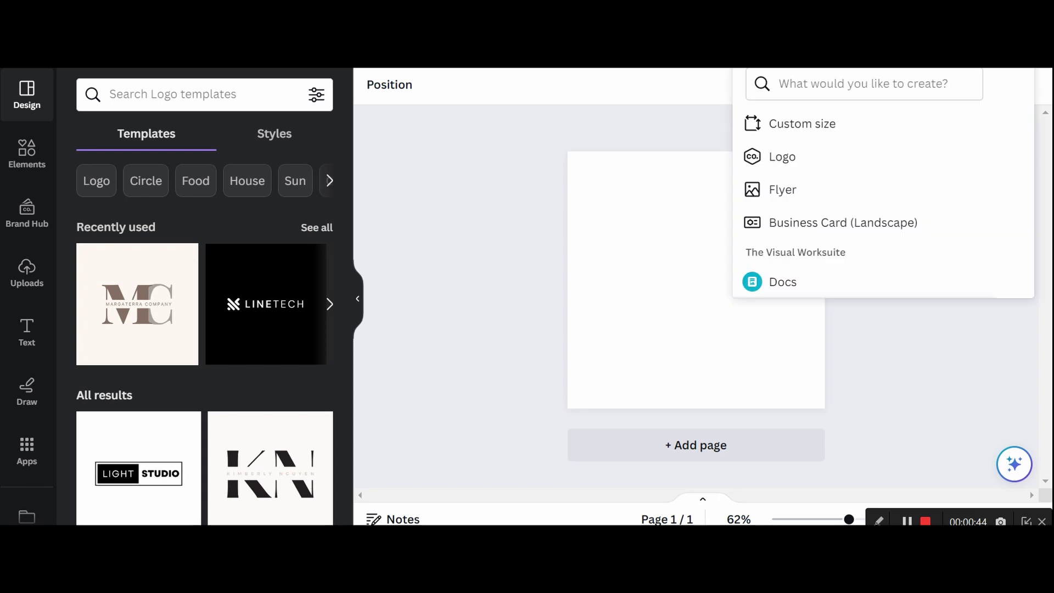
pyautogui.click(785, 125)
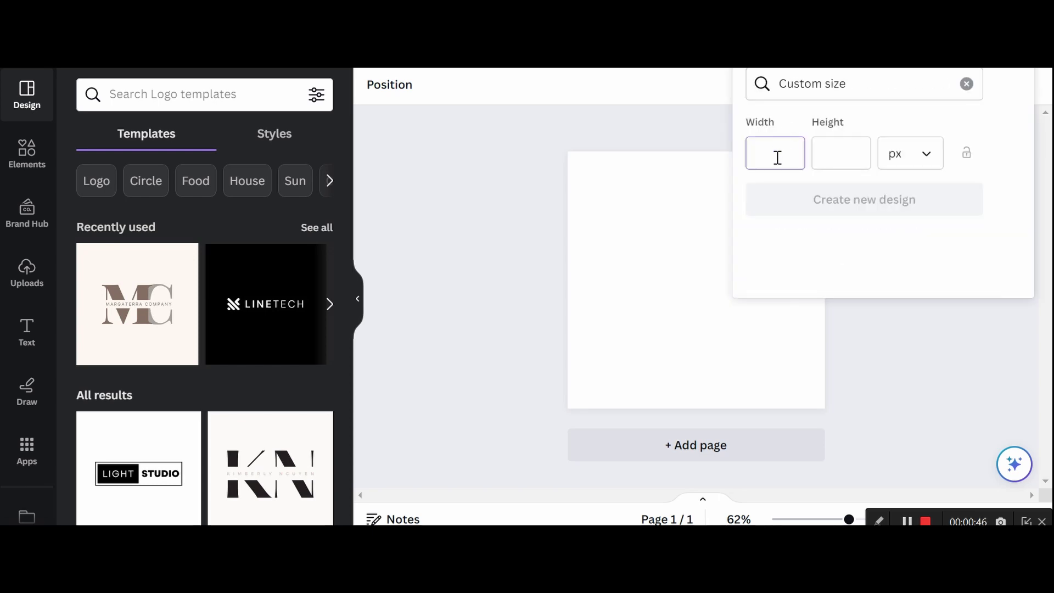
pyautogui.click(928, 162)
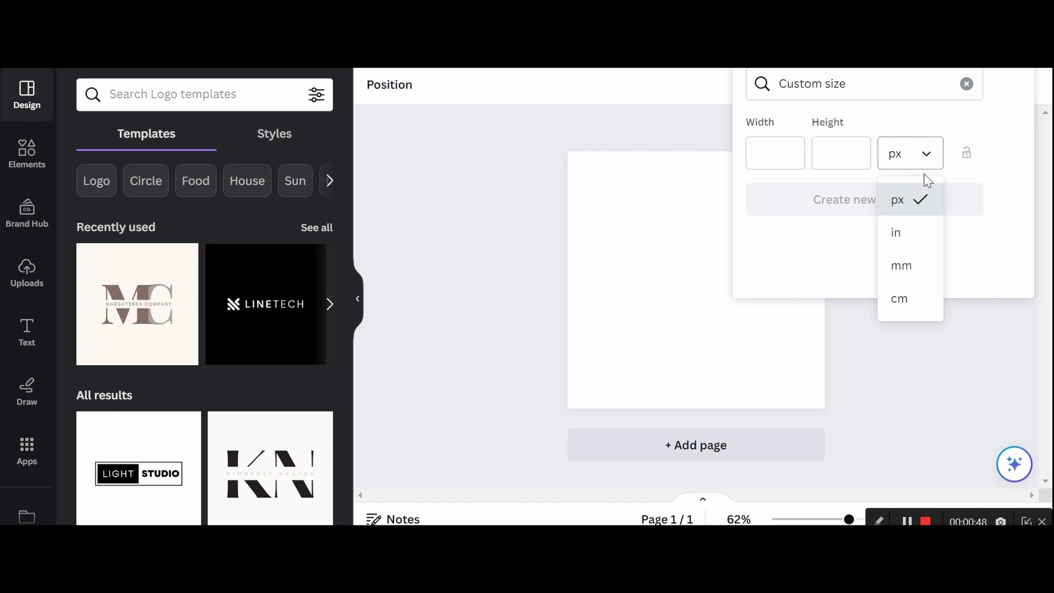
pyautogui.click(891, 234)
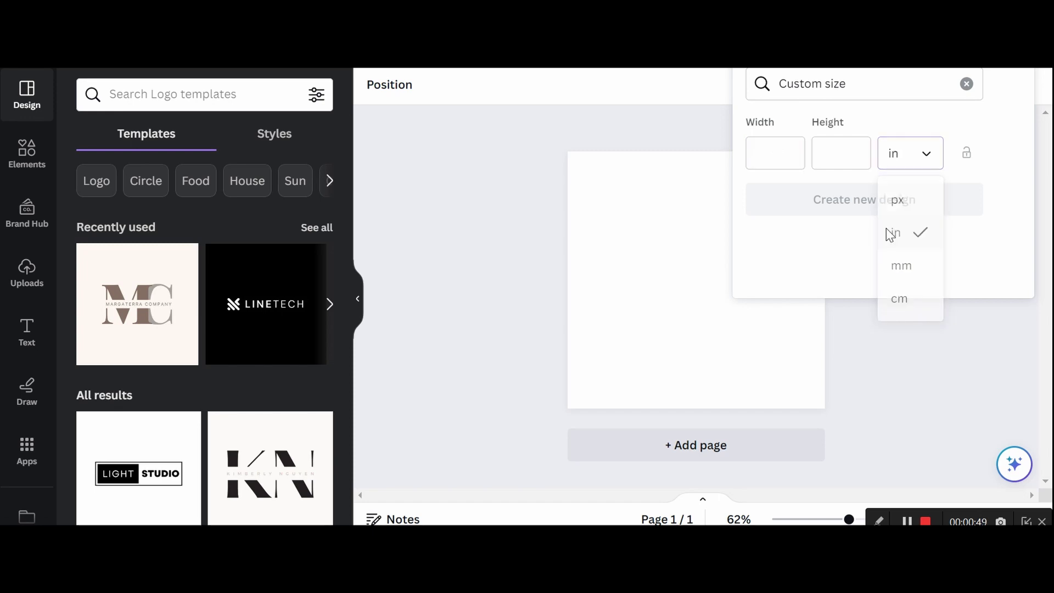
pyautogui.click(791, 157)
pyautogui.write('8.625')
pyautogui.click(827, 157)
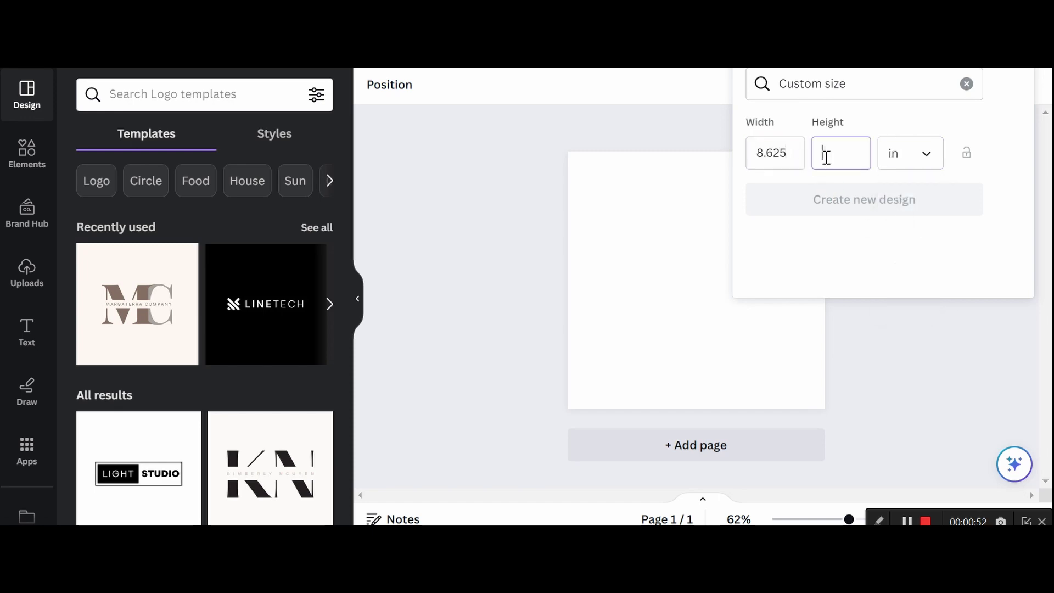
# Step: Take the 11.25 height from the KDP table, paste it, and create the design
pyautogui.click(637, 510)
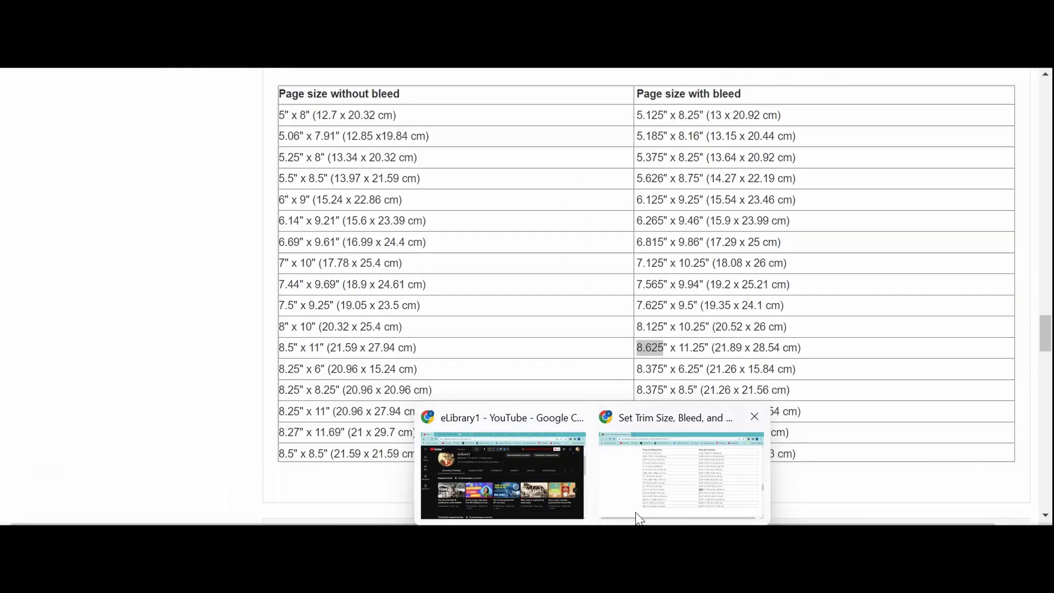
pyautogui.moveTo(679, 349); pyautogui.dragTo(707, 350)
pyautogui.hotkey('ctrl', 'c')
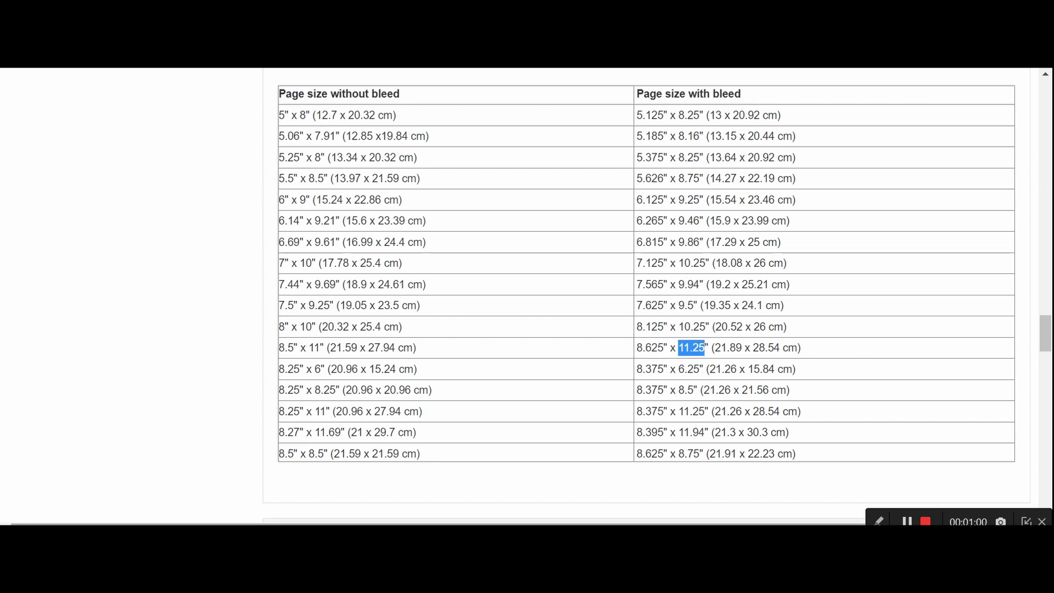
pyautogui.click(697, 516)
pyautogui.click(827, 155)
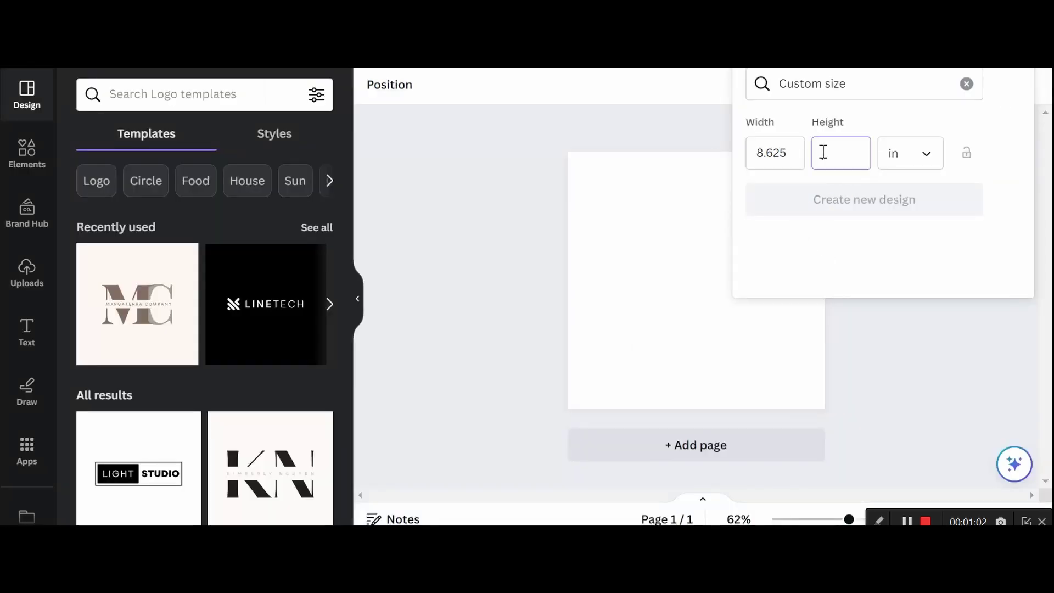
pyautogui.hotkey('ctrl', 'v')
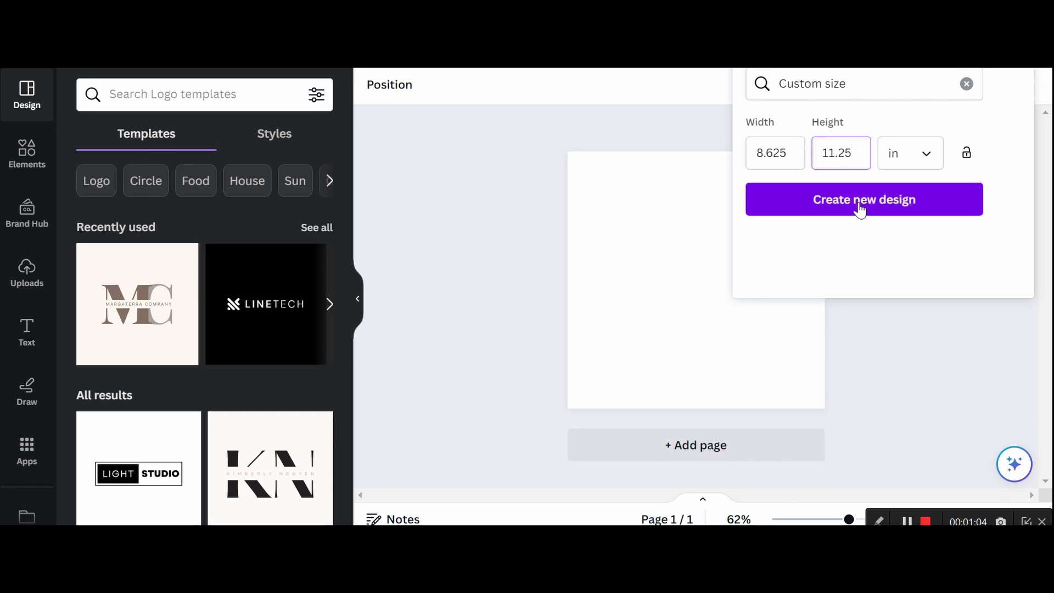
pyautogui.click(860, 205)
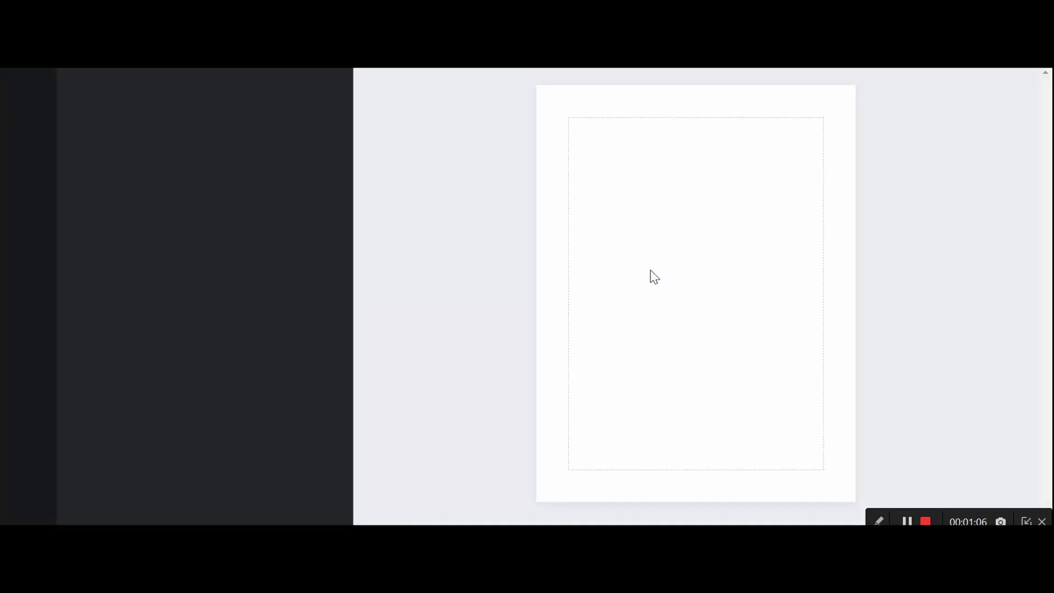
# Step: Add two blank pages so the design has three pages
pyautogui.click(654, 273)
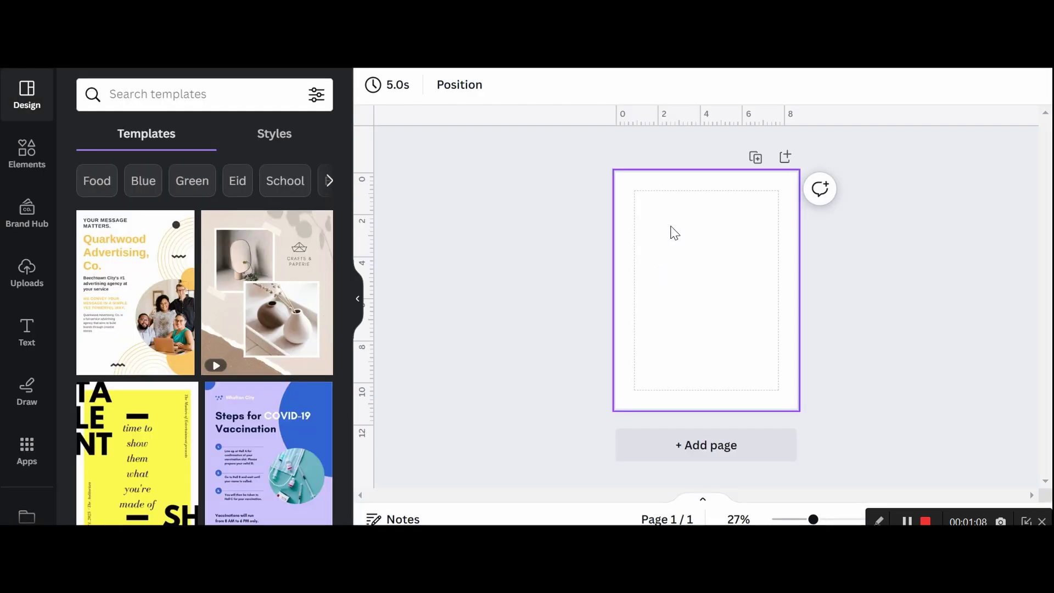
pyautogui.click(685, 447)
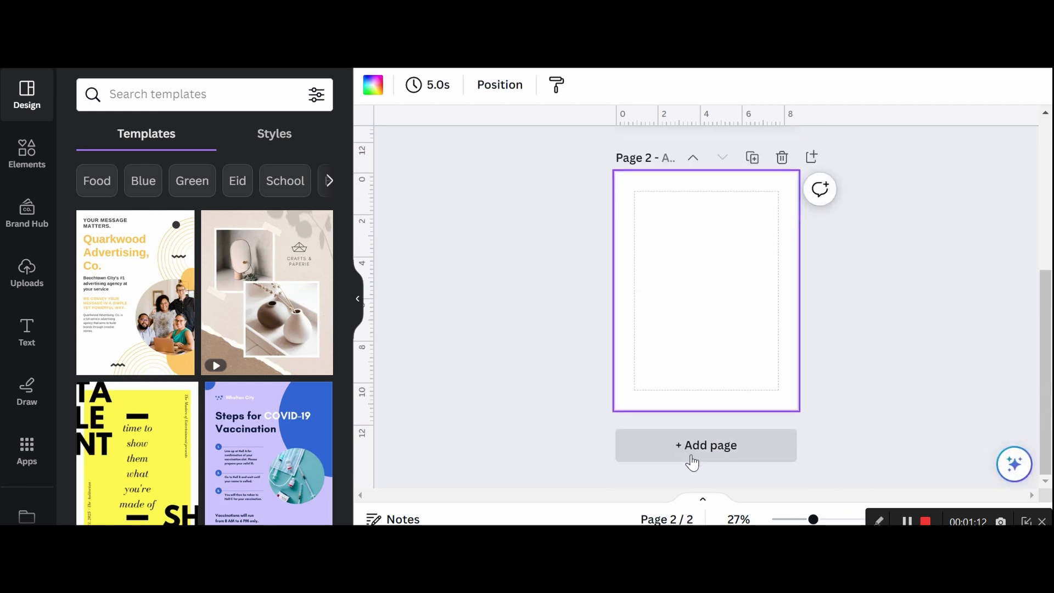
pyautogui.click(692, 462)
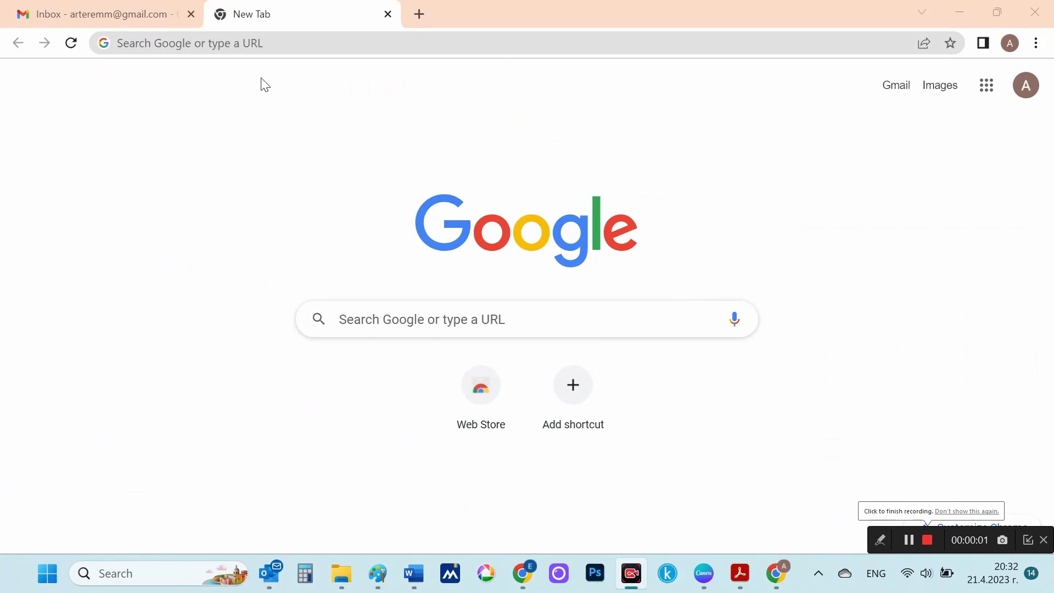
# Step: Go to midjourney.com and choose Sign In, reaching Discord's login page
pyautogui.click(274, 43)
pyautogui.write('https://www.midjourney.com/home/?callbackUrl=%2Fapp%2F')
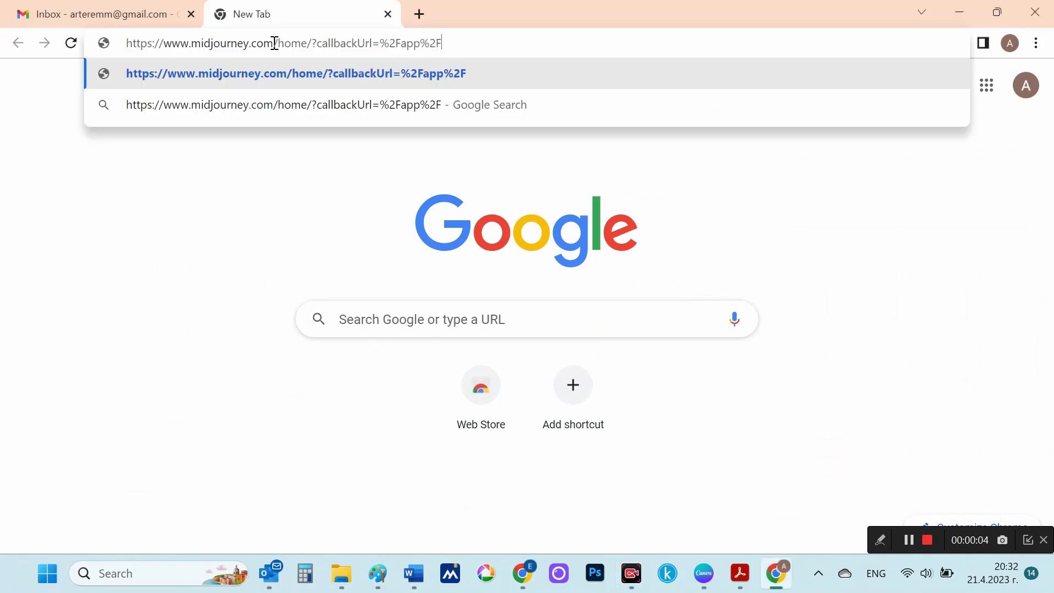
pyautogui.press('Return')
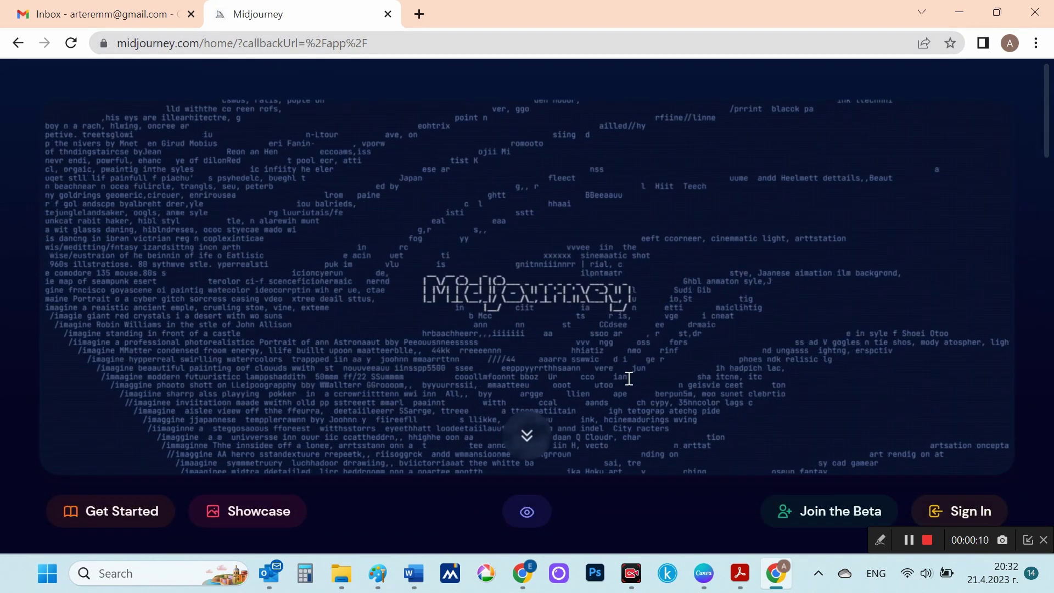
pyautogui.click(971, 516)
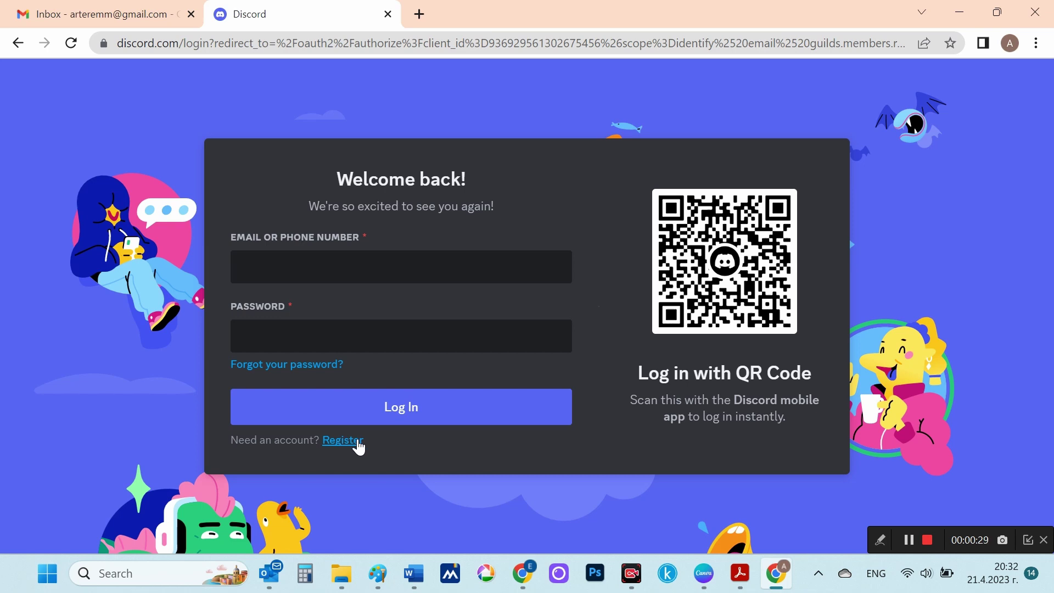
# Step: Register a Discord account, entering the e-mail address, a username and the account password
pyautogui.click(357, 443)
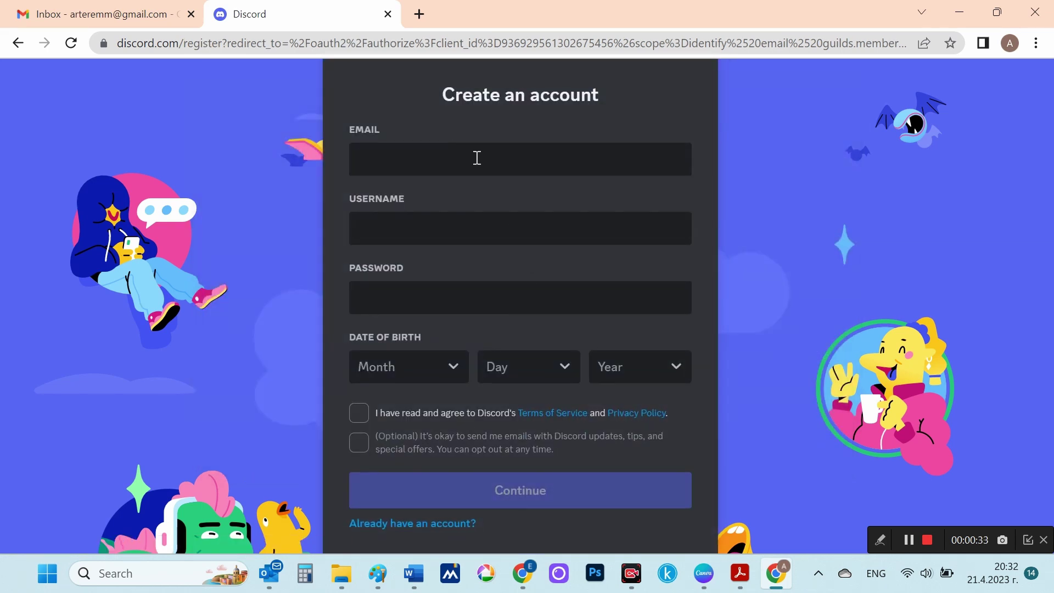
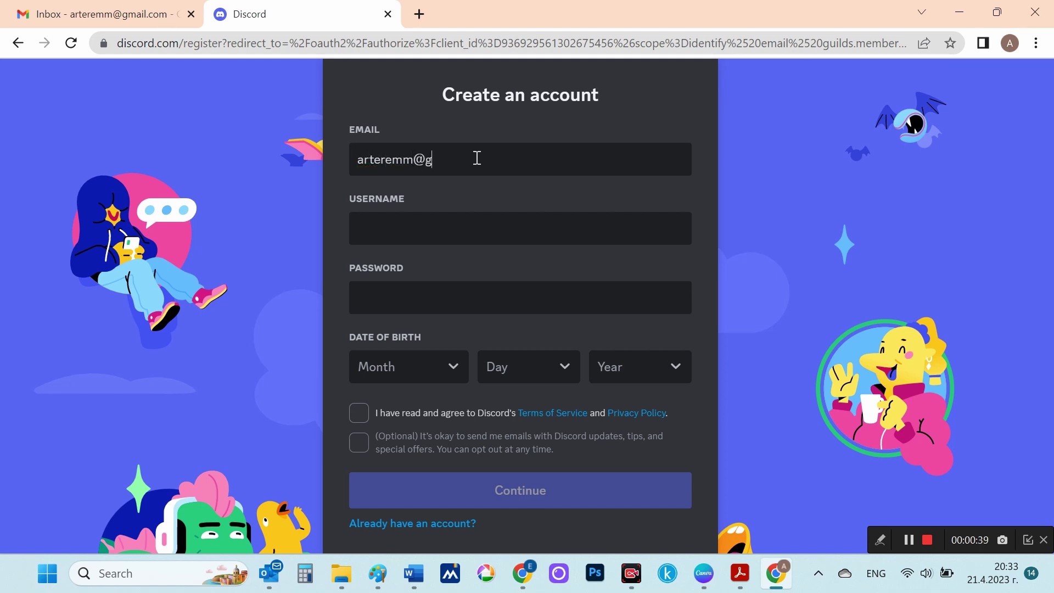
pyautogui.click(425, 227)
pyautogui.write('Arte')
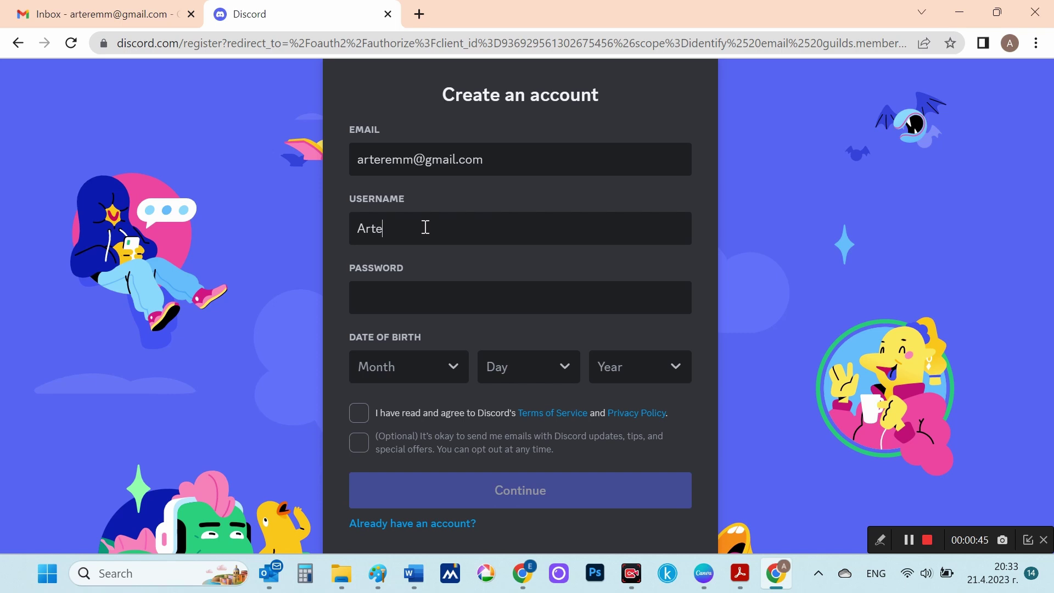
pyautogui.write('rem')
pyautogui.click(502, 290)
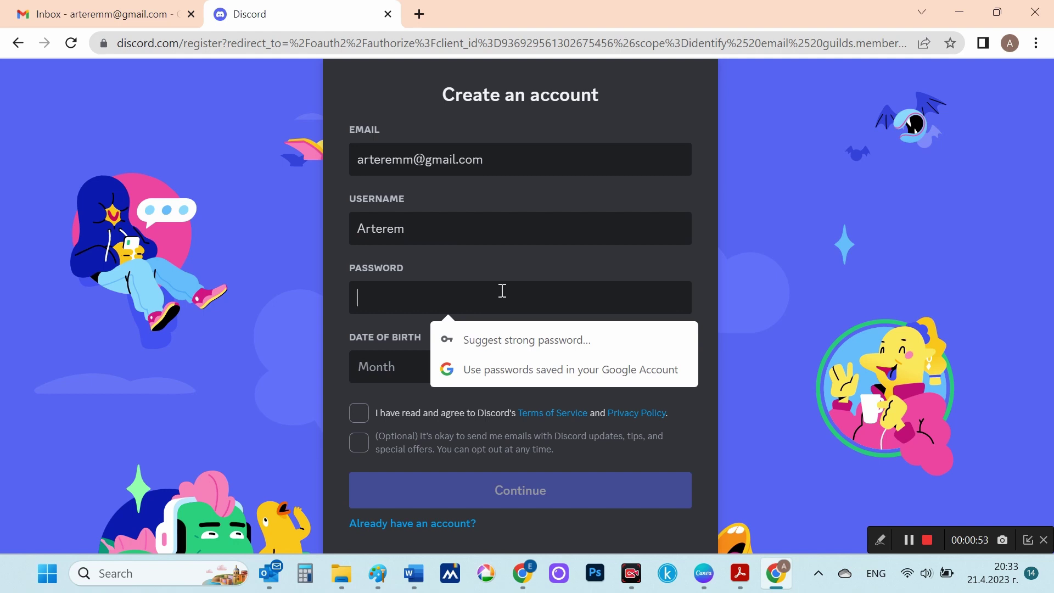
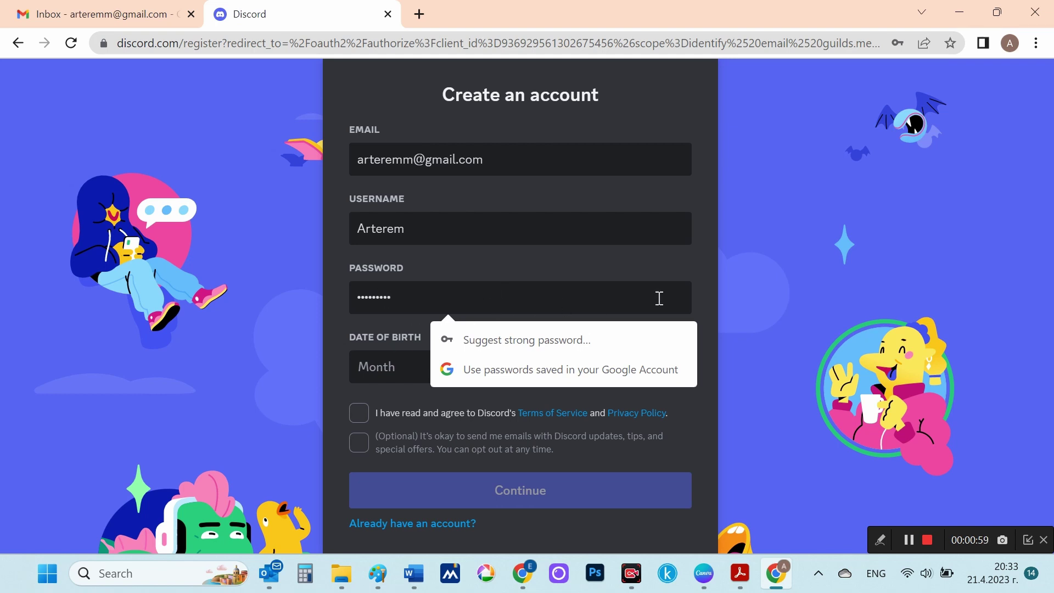
pyautogui.click(698, 318)
pyautogui.click(420, 363)
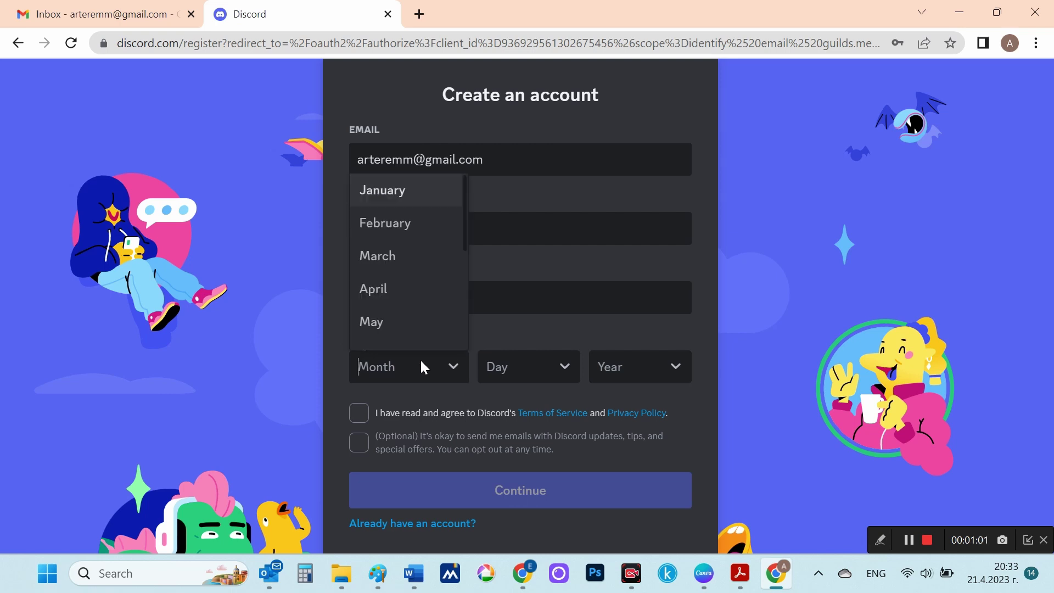
pyautogui.click(404, 324)
pyautogui.click(509, 377)
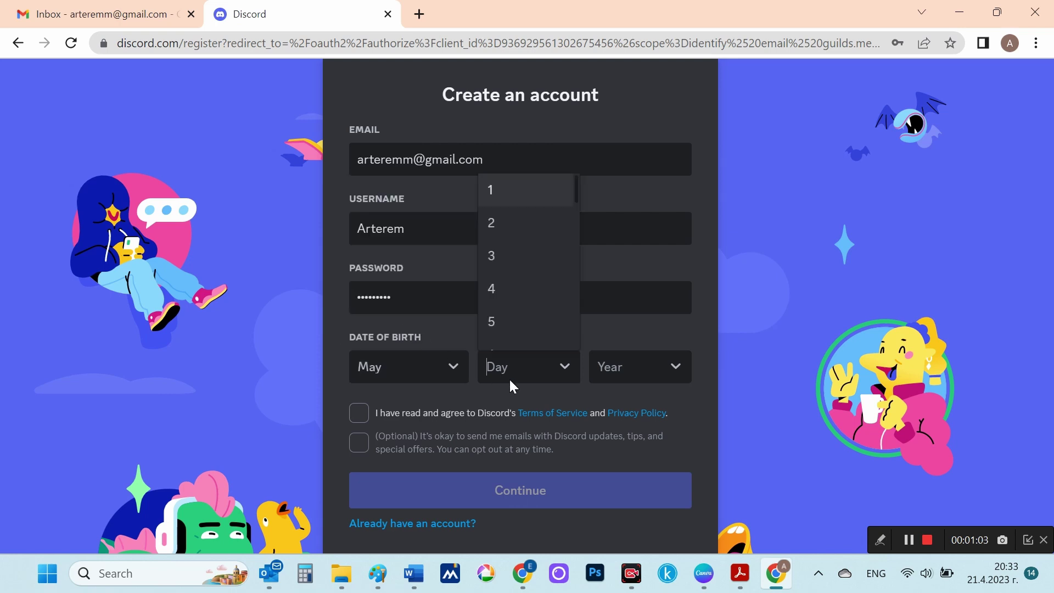
pyautogui.scroll(-2, 519, 335)
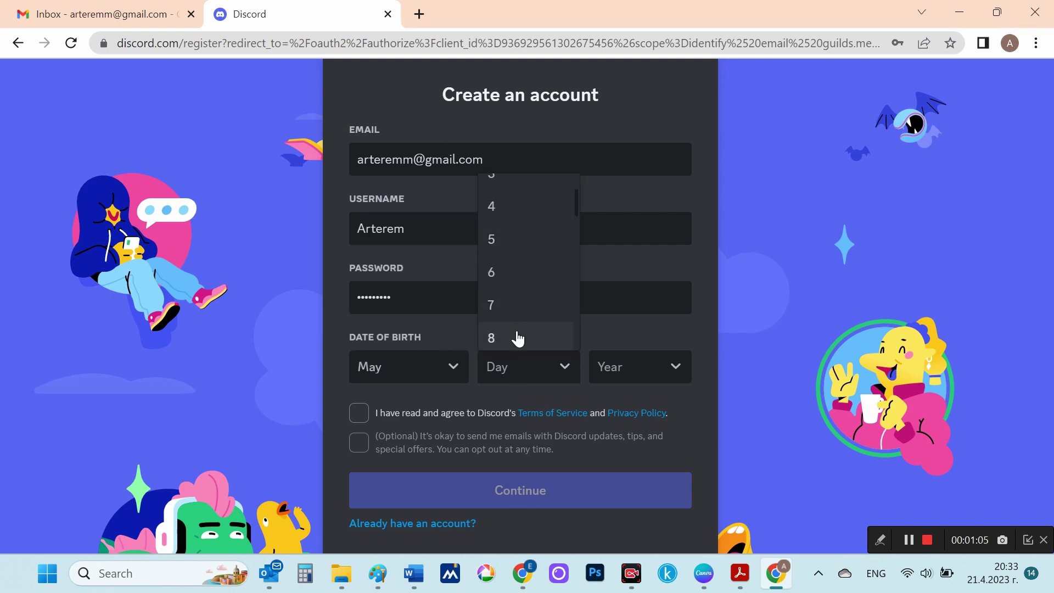
pyautogui.click(519, 336)
pyautogui.click(632, 373)
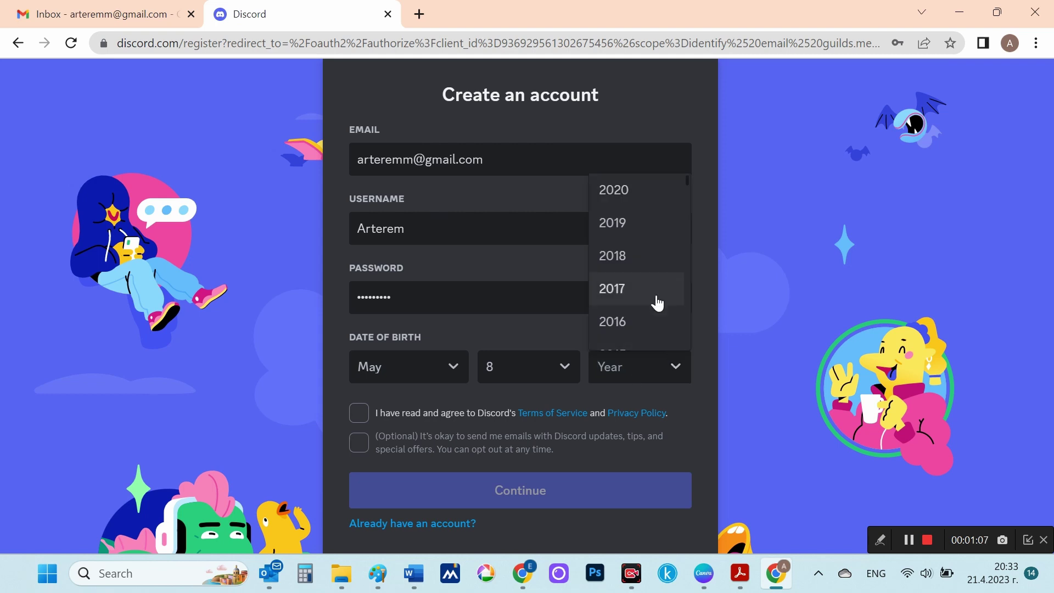
pyautogui.scroll(-4, 655, 302)
pyautogui.scroll(-6, 657, 303)
pyautogui.scroll(-1, 658, 303)
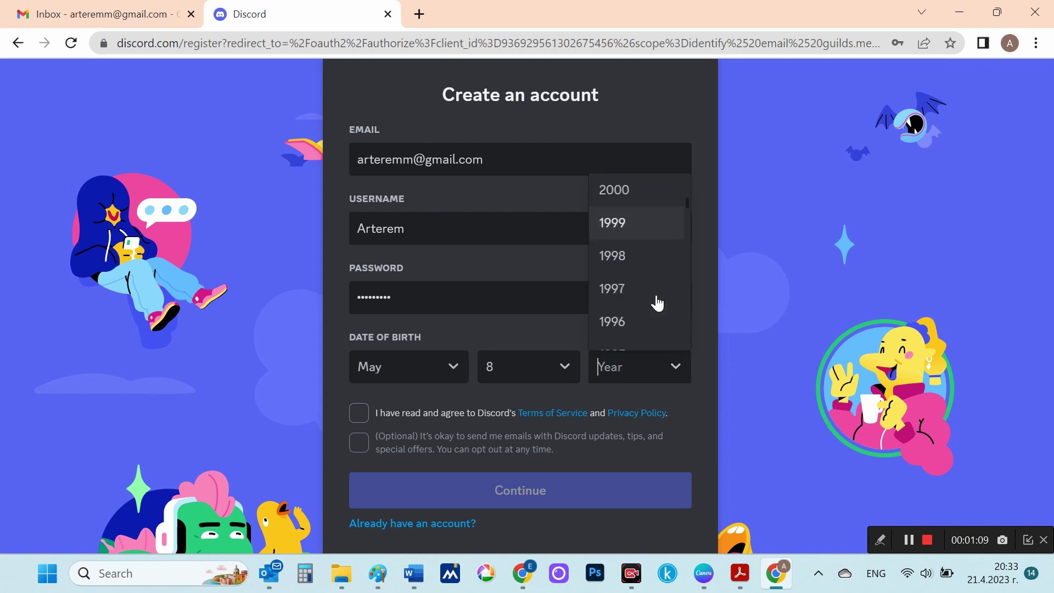
pyautogui.scroll(-1, 658, 303)
pyautogui.scroll(-1, 658, 303)
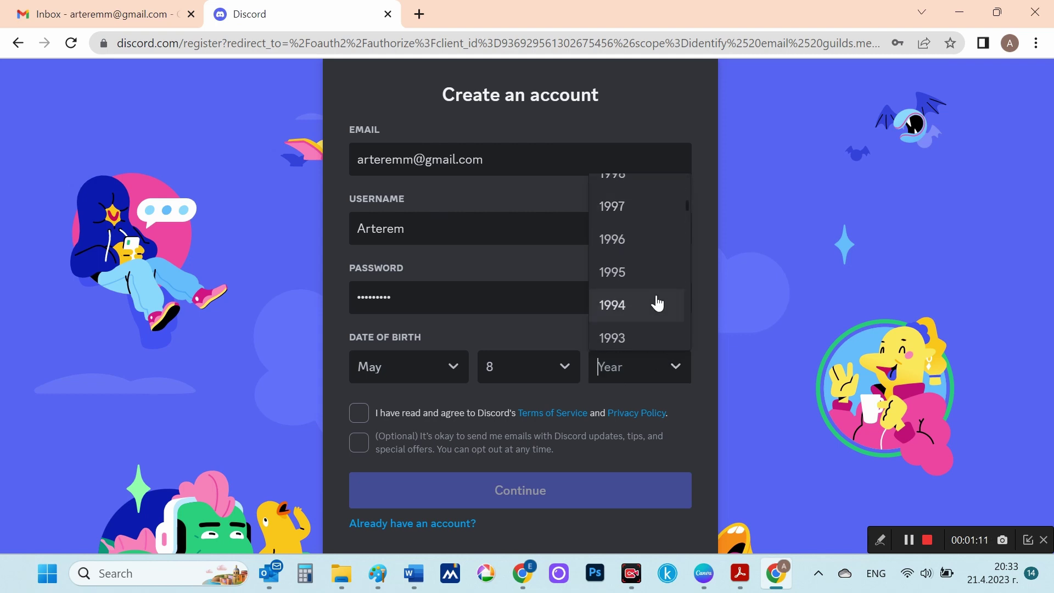
pyautogui.scroll(-1, 658, 303)
pyautogui.scroll(-1, 653, 305)
pyautogui.click(648, 306)
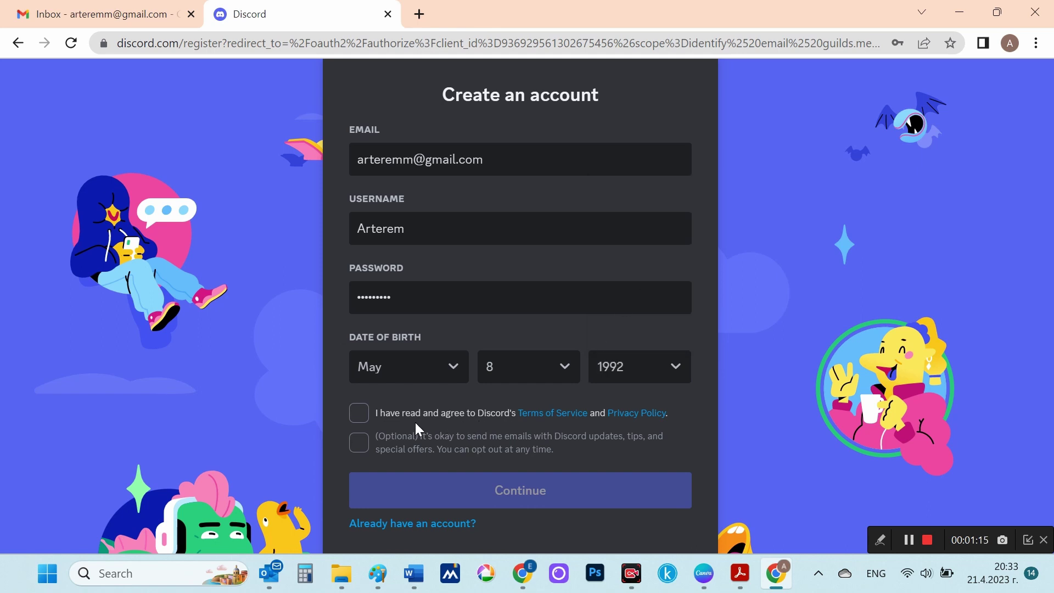
pyautogui.click(366, 421)
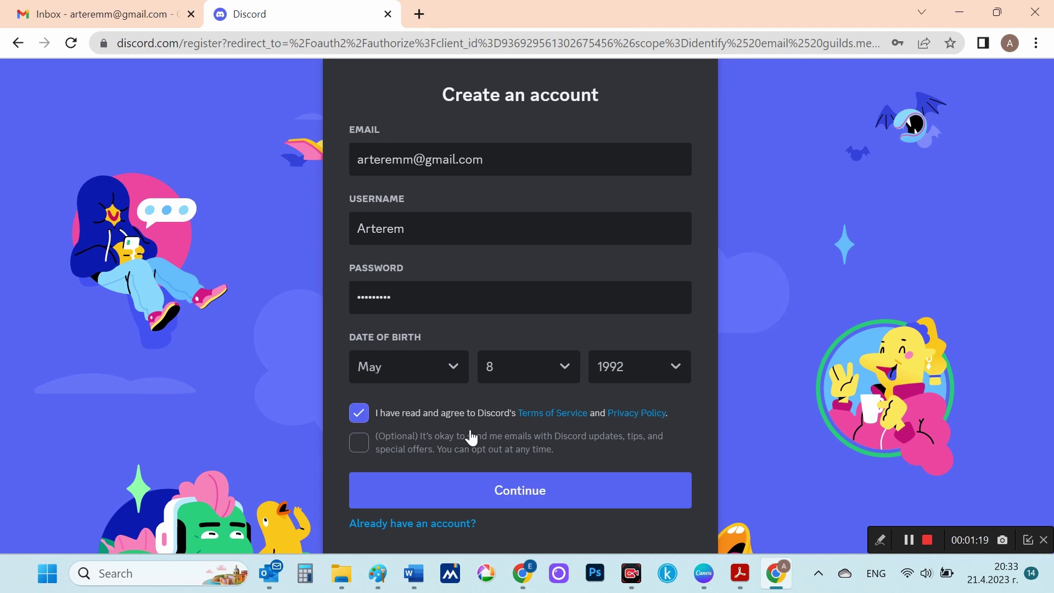
# Step: Submit the registration and save the new password in Chrome
pyautogui.click(480, 497)
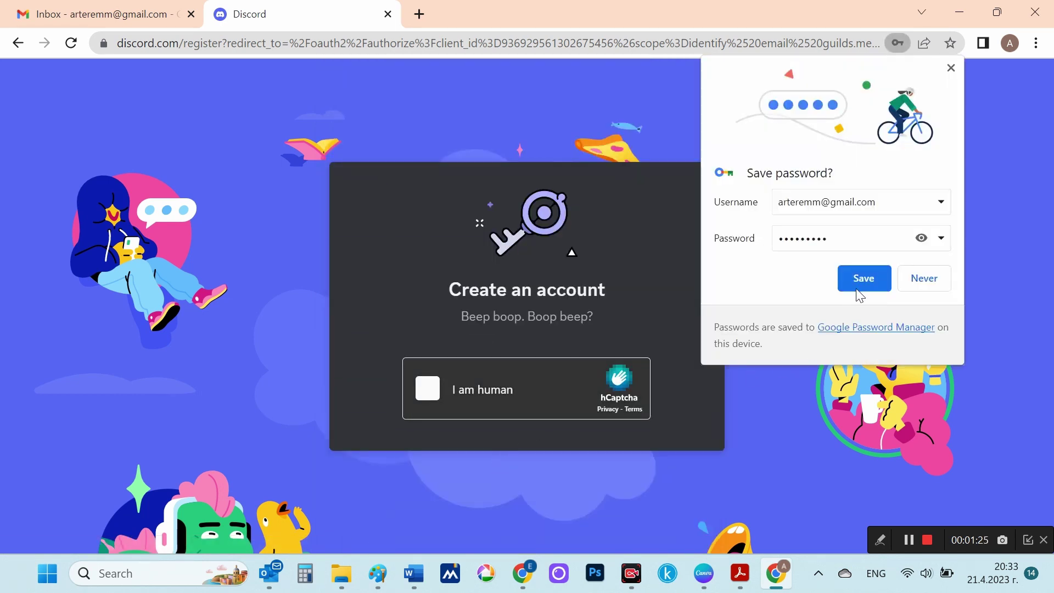
pyautogui.click(860, 284)
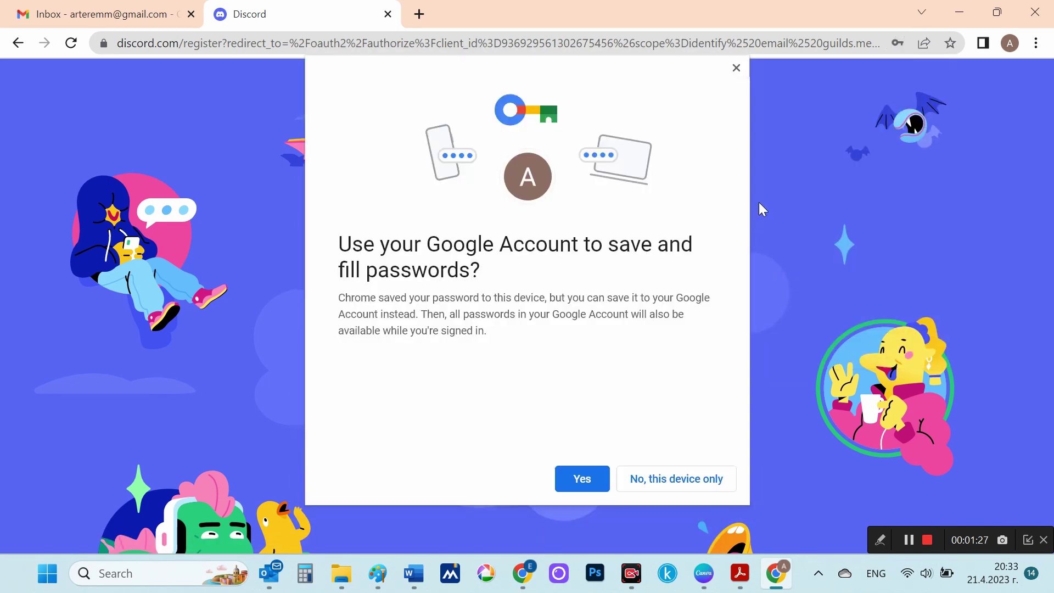
pyautogui.click(575, 493)
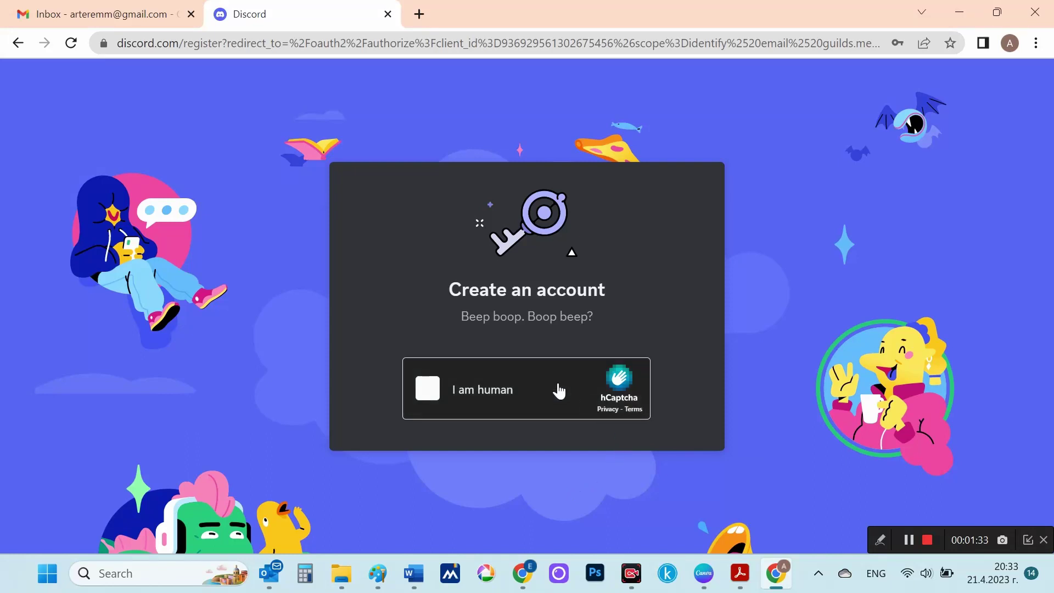
# Step: Pass the hCaptcha human check and authorize the Midjourney Bot
pyautogui.click(428, 389)
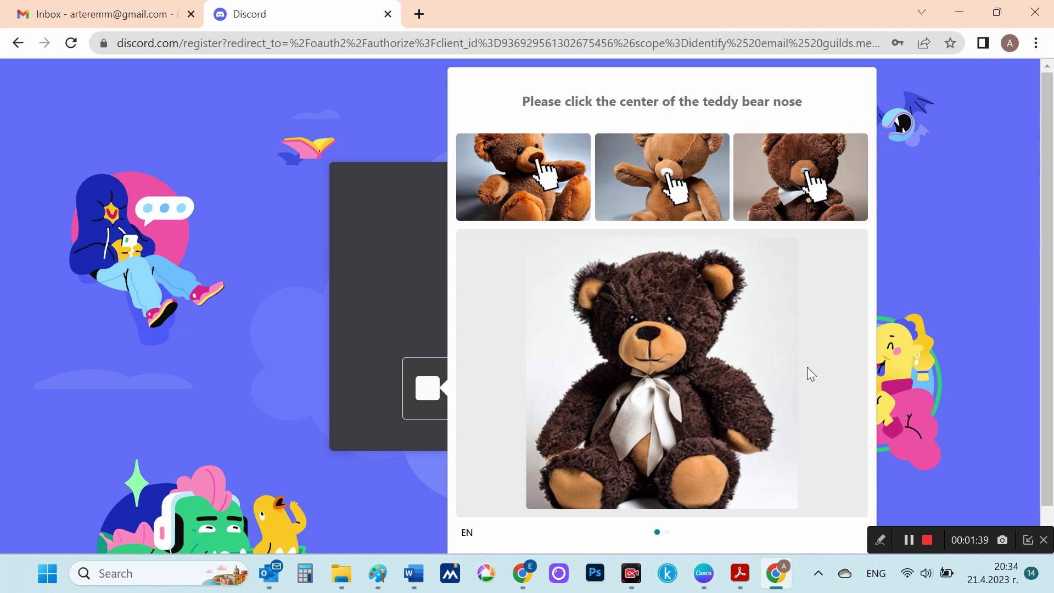
pyautogui.click(655, 358)
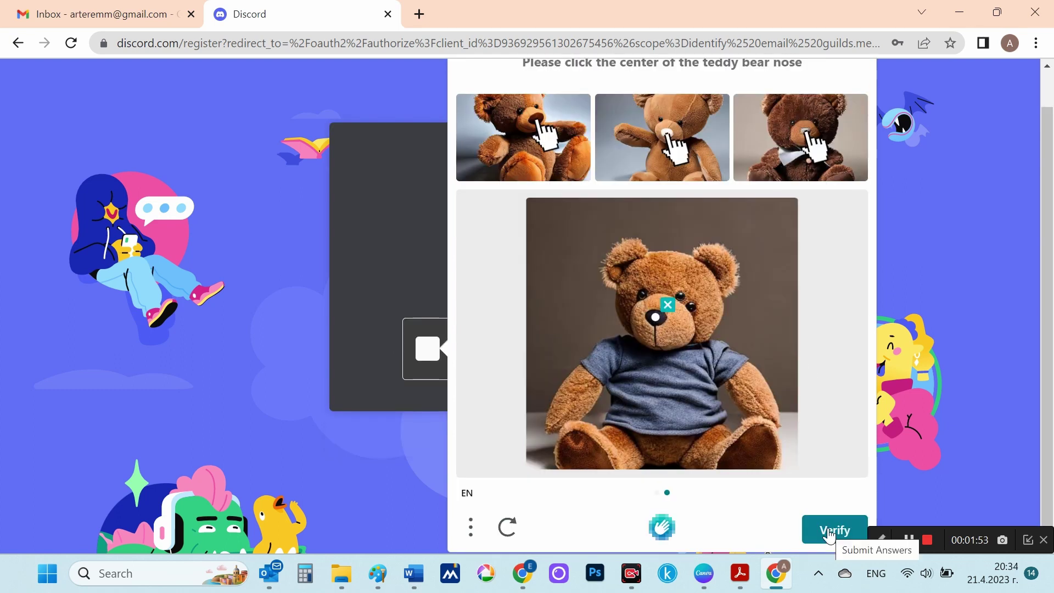
pyautogui.click(833, 529)
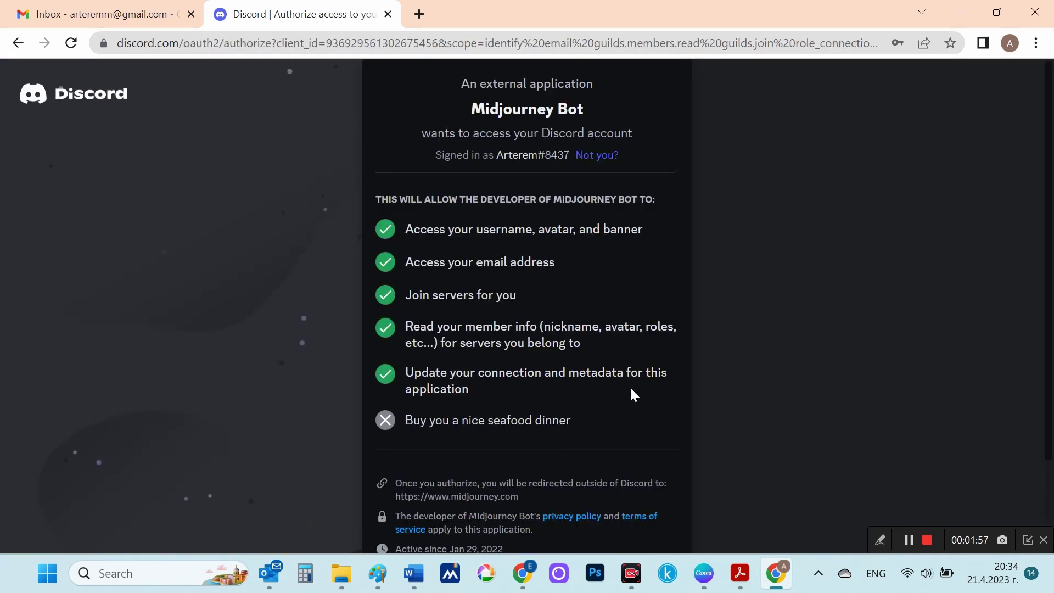
pyautogui.scroll(-1, 630, 390)
pyautogui.scroll(-2, 630, 395)
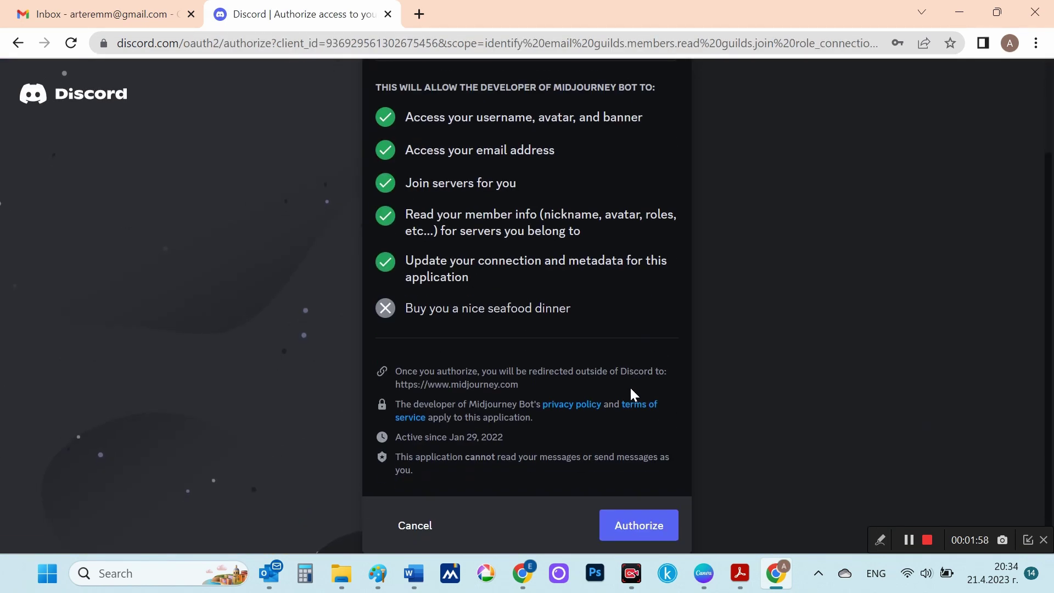
pyautogui.click(636, 533)
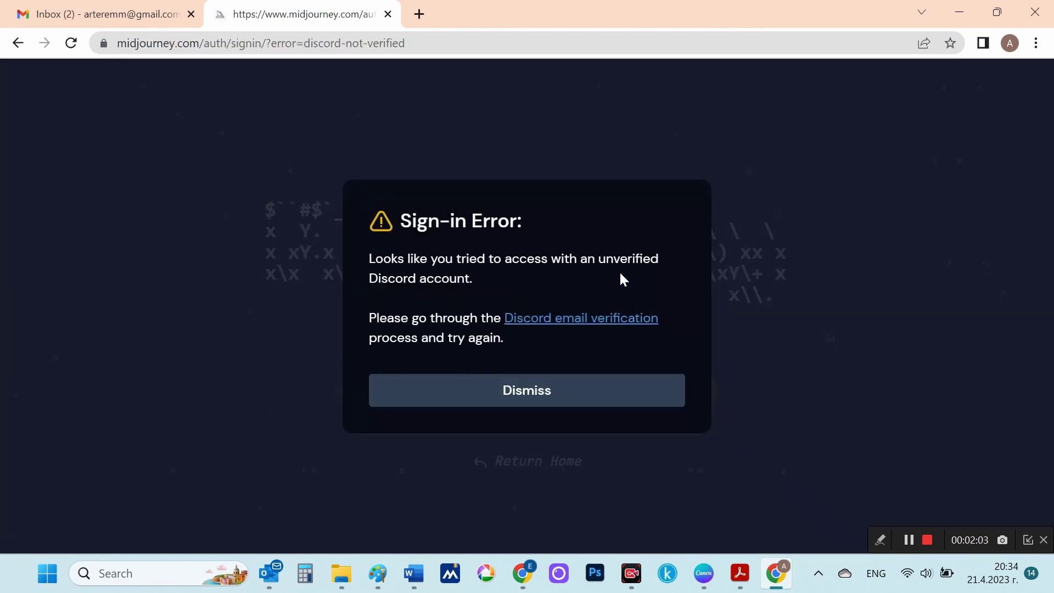
# Step: Dismiss the sign-in error and verify the email from Discord's Gmail verification message
pyautogui.click(522, 387)
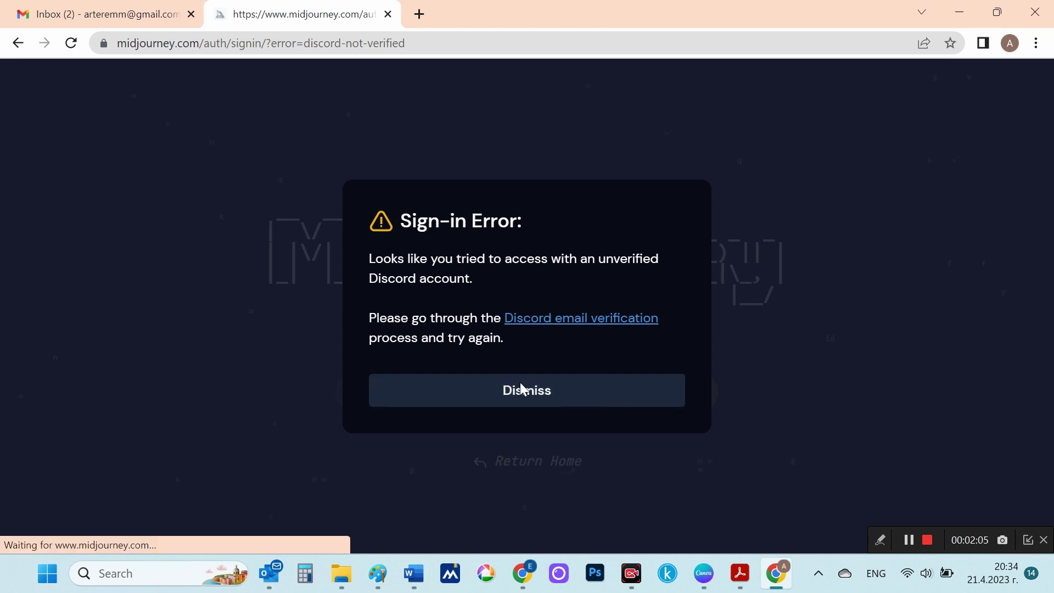
pyautogui.click(95, 16)
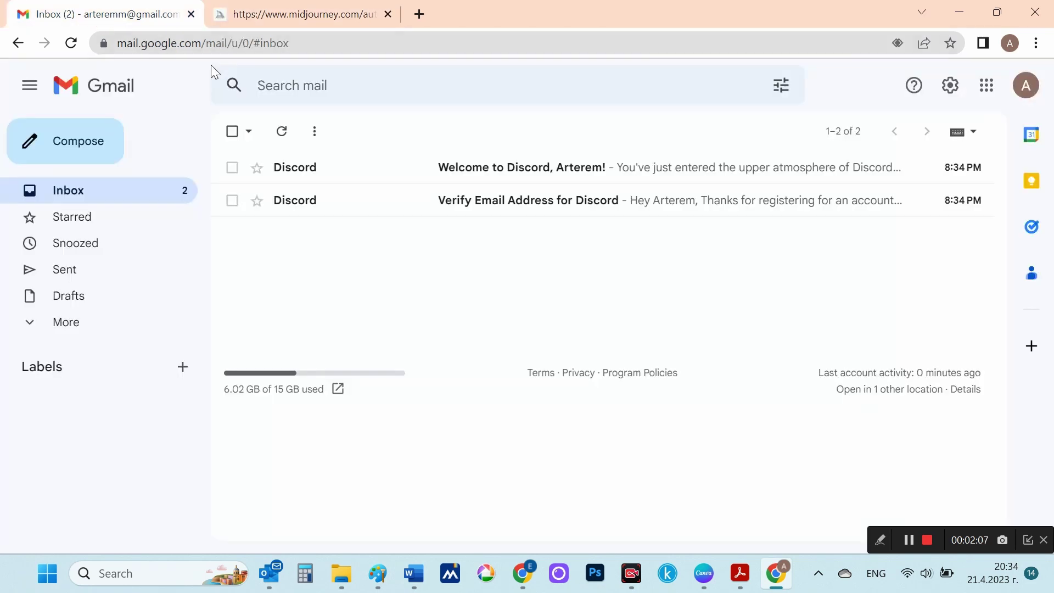
pyautogui.moveTo(502, 208)
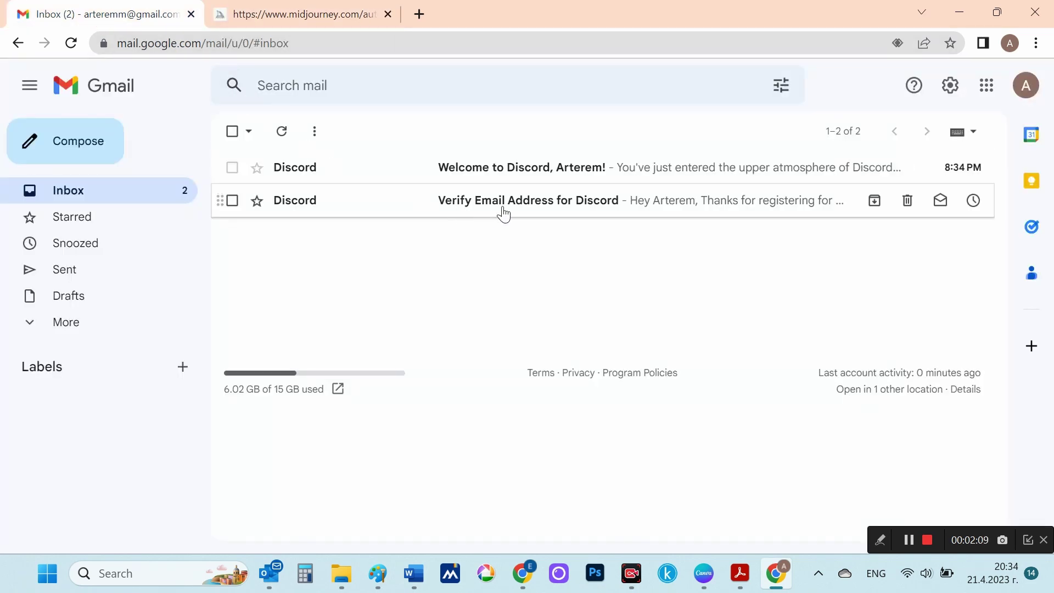
pyautogui.click(469, 206)
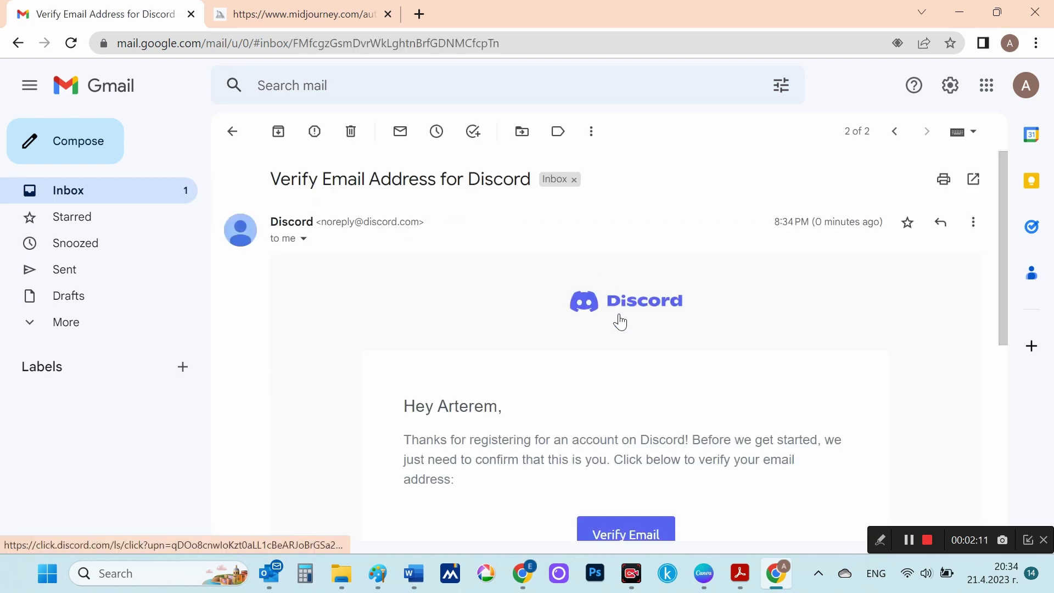
pyautogui.scroll(-3, 632, 346)
pyautogui.click(629, 379)
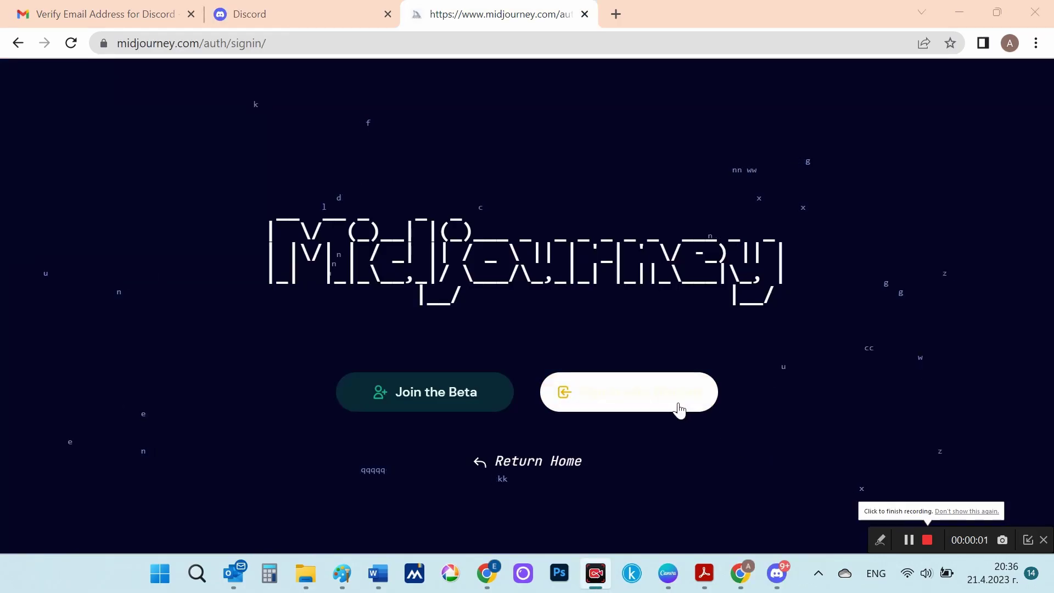
# Step: Sign in to Midjourney with Discord and authorize the Midjourney Bot
pyautogui.click(679, 409)
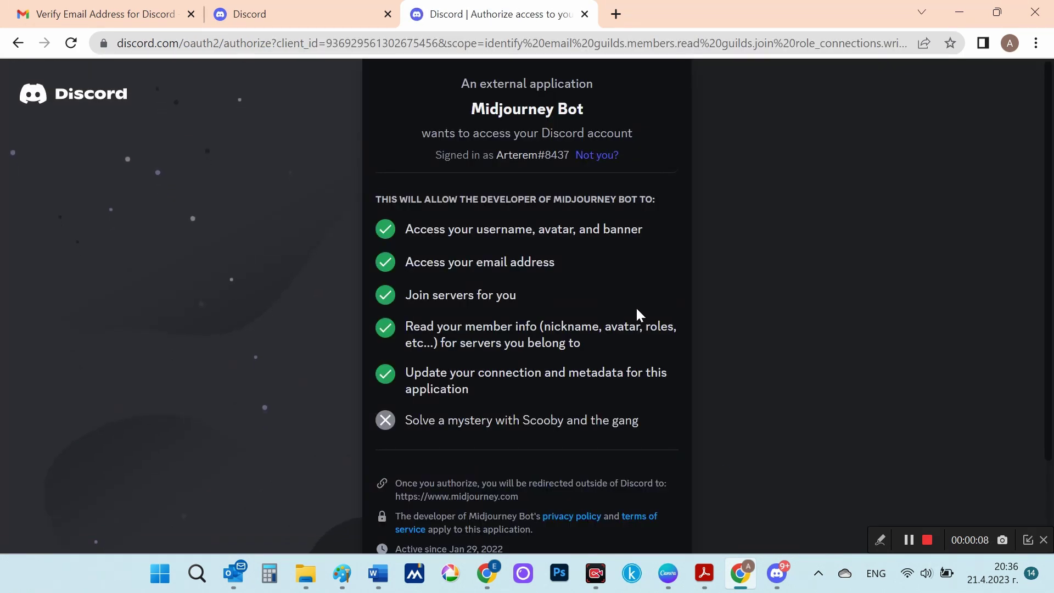
pyautogui.scroll(-2, 641, 432)
pyautogui.click(644, 525)
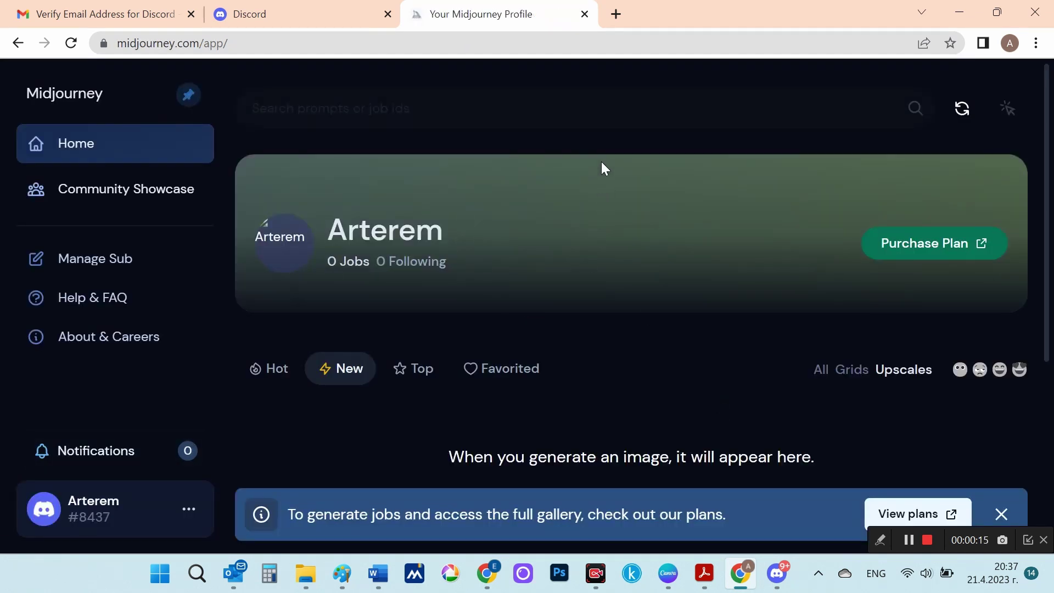
# Step: Review the yearly plans ($8 Basic, $24 Standard), then go to the Midjourney Discord
pyautogui.click(923, 252)
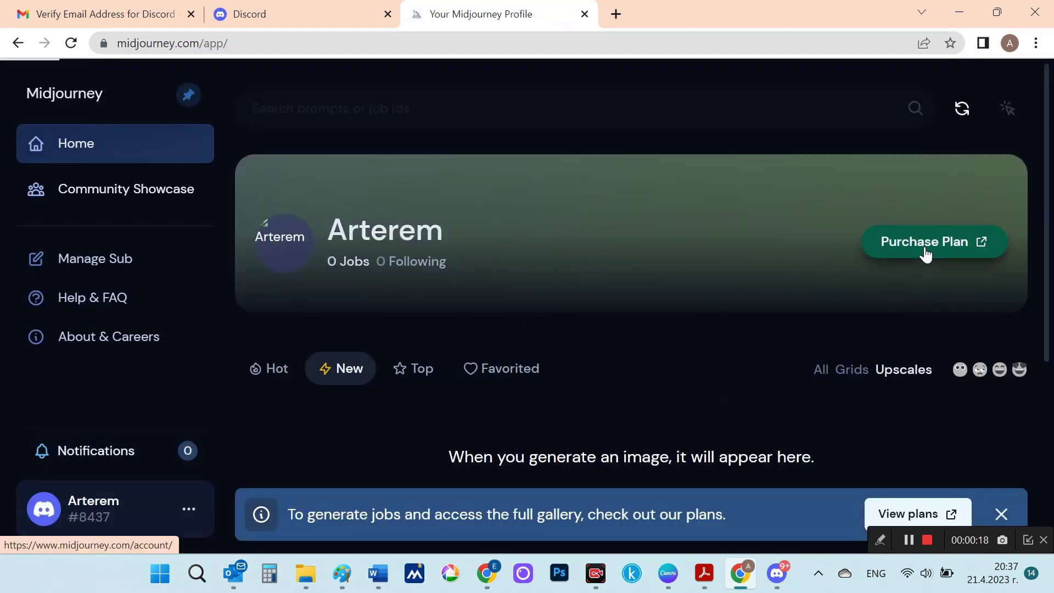
pyautogui.scroll(-5, 925, 247)
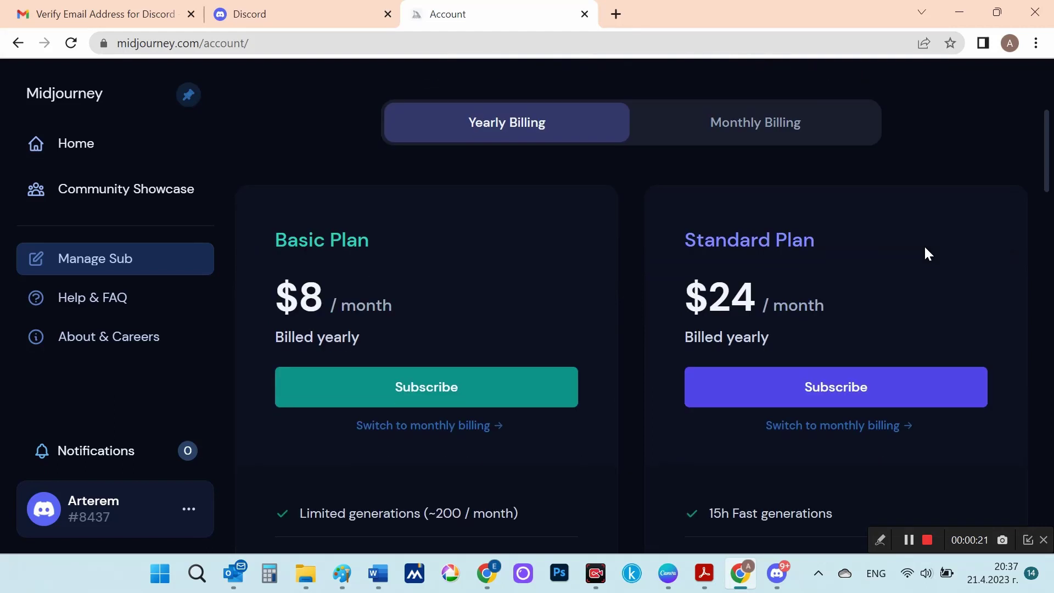
pyautogui.click(535, 145)
pyautogui.moveTo(390, 306); pyautogui.dragTo(286, 311)
pyautogui.scroll(-6, 546, 285)
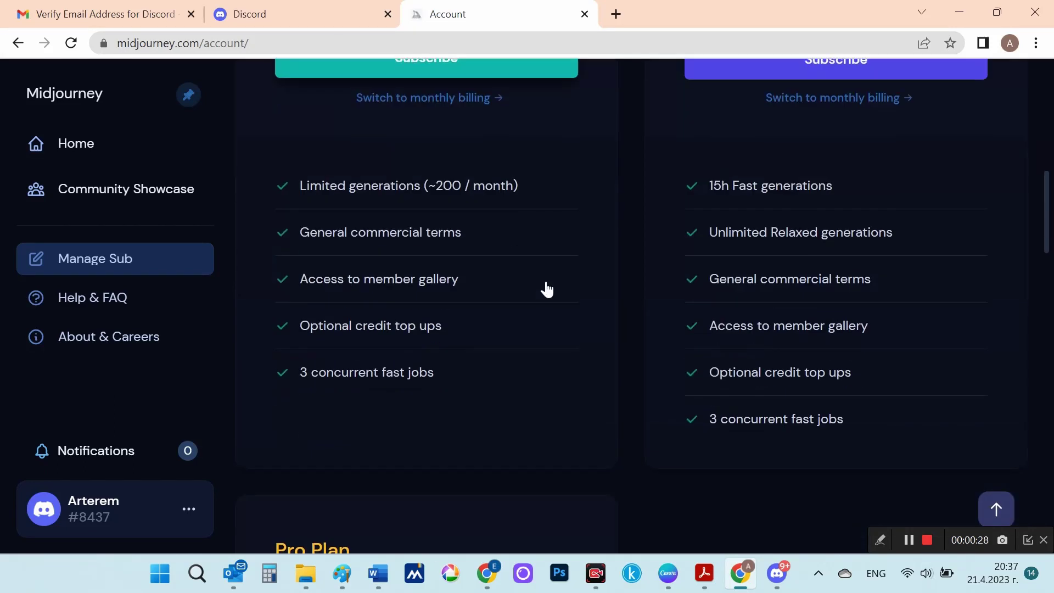
pyautogui.scroll(-4, 547, 285)
pyautogui.scroll(-4, 546, 285)
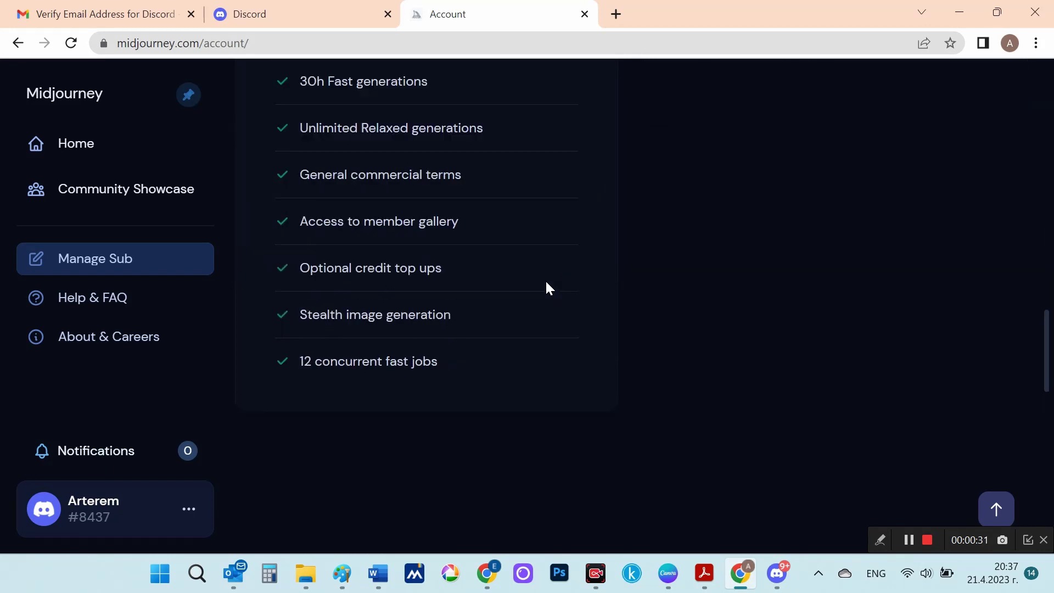
pyautogui.scroll(7, 546, 285)
pyautogui.scroll(8, 546, 285)
pyautogui.scroll(8, 546, 285)
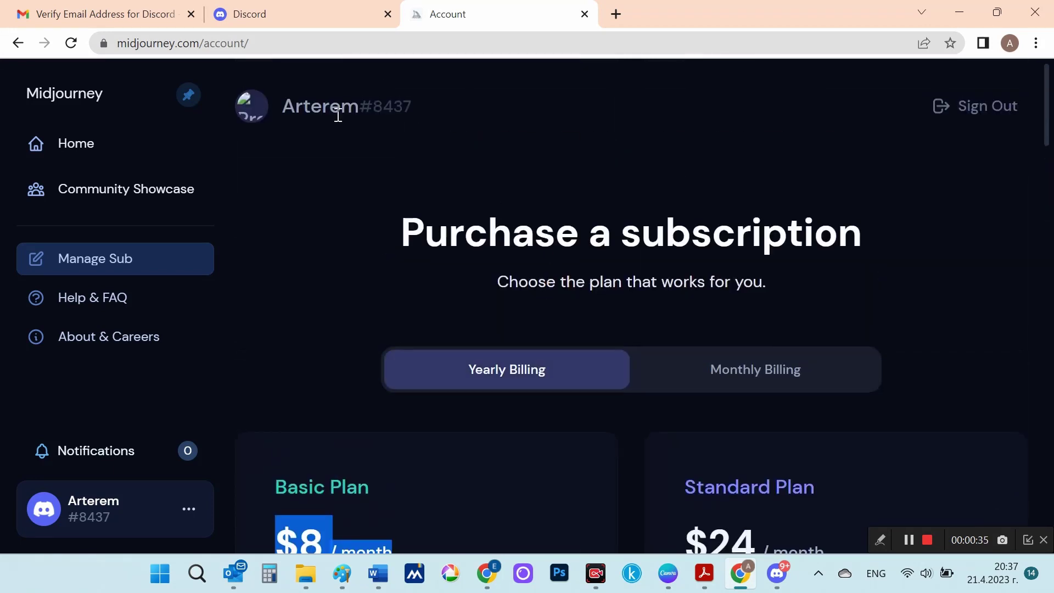
pyautogui.click(193, 512)
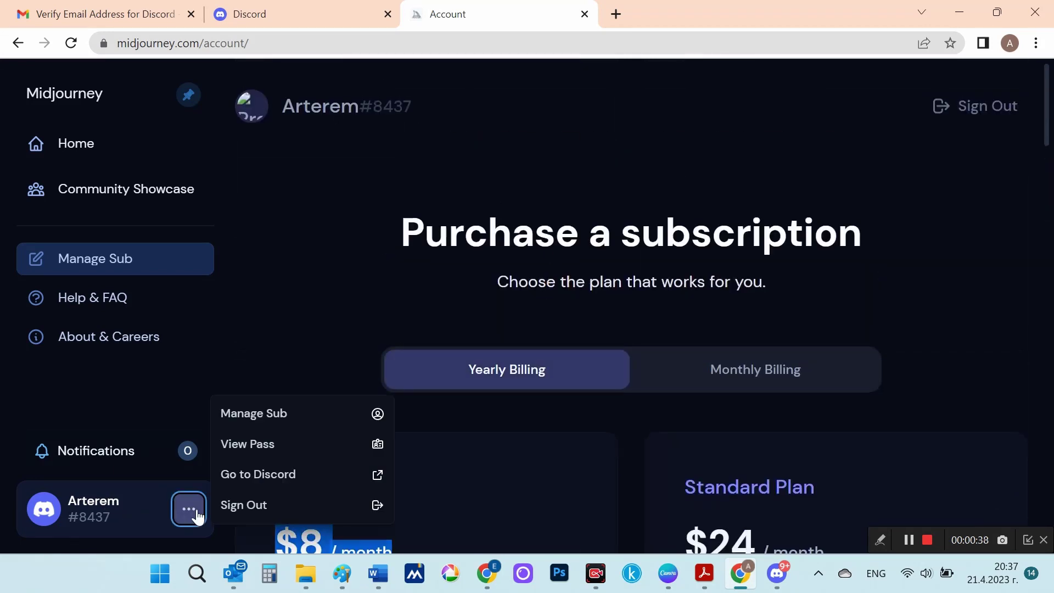
pyautogui.click(270, 476)
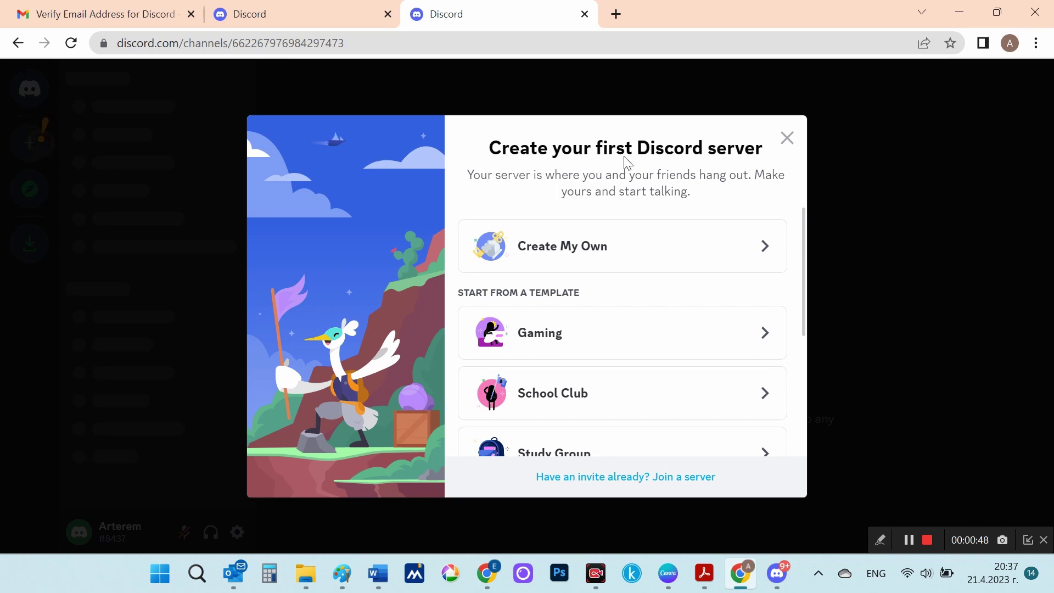
# Step: Create a club-or-community server with the default name and a Drawing topic, then enter it
pyautogui.click(607, 259)
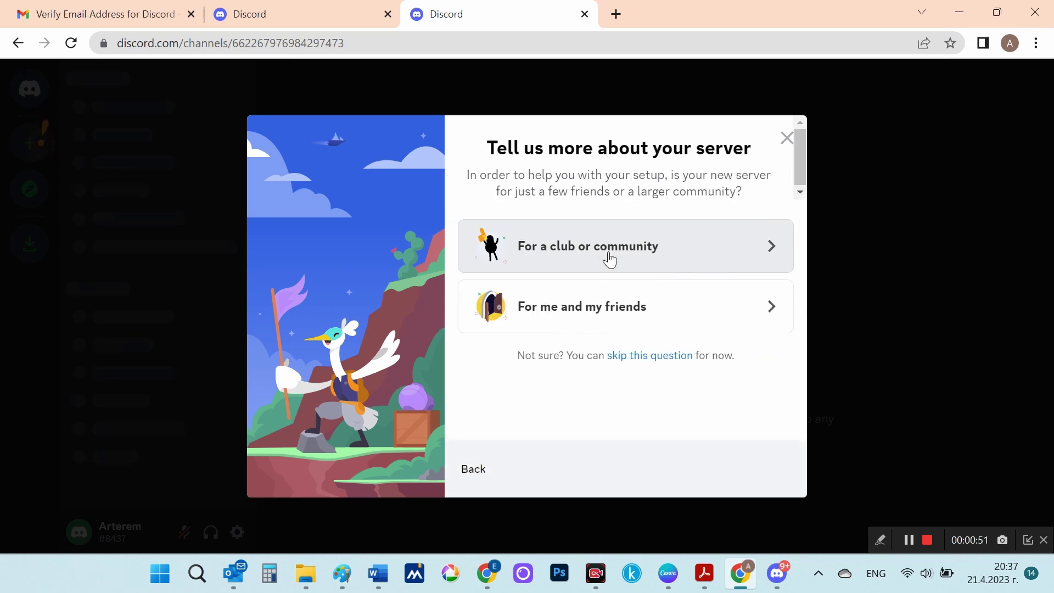
pyautogui.click(630, 306)
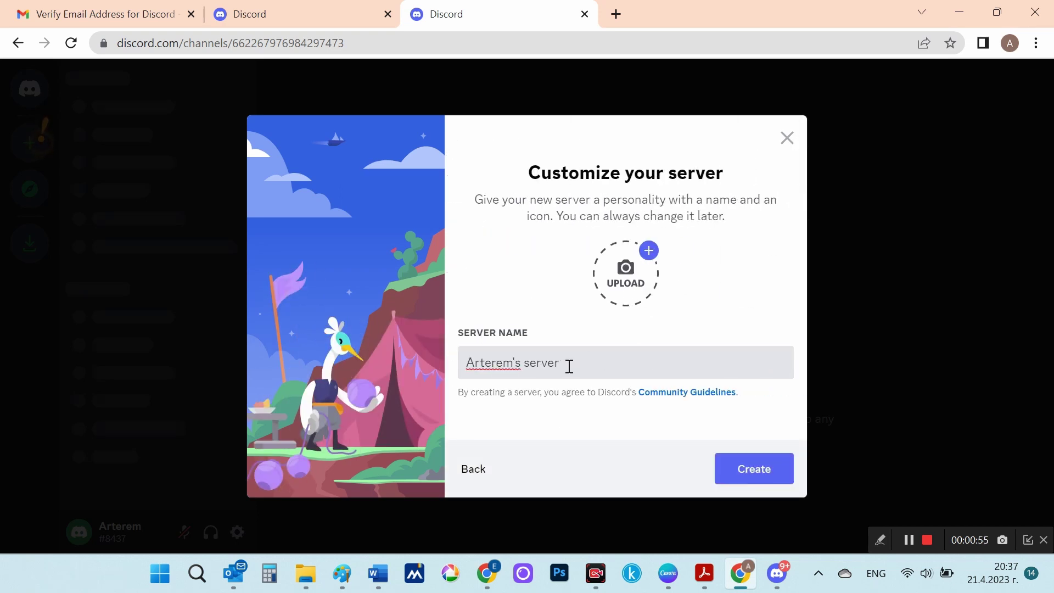
pyautogui.click(739, 468)
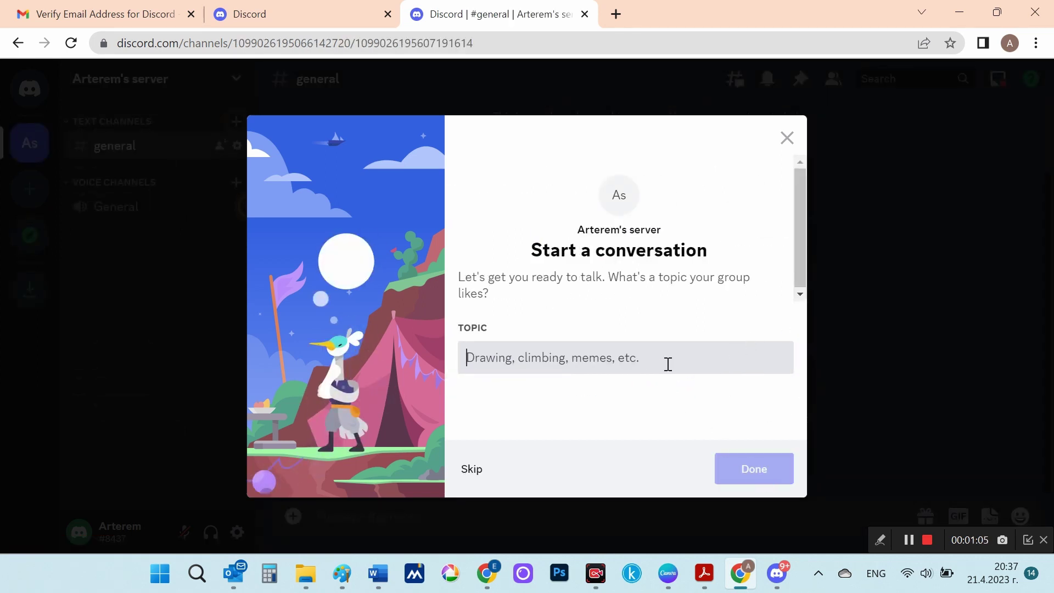
pyautogui.write('Drawing')
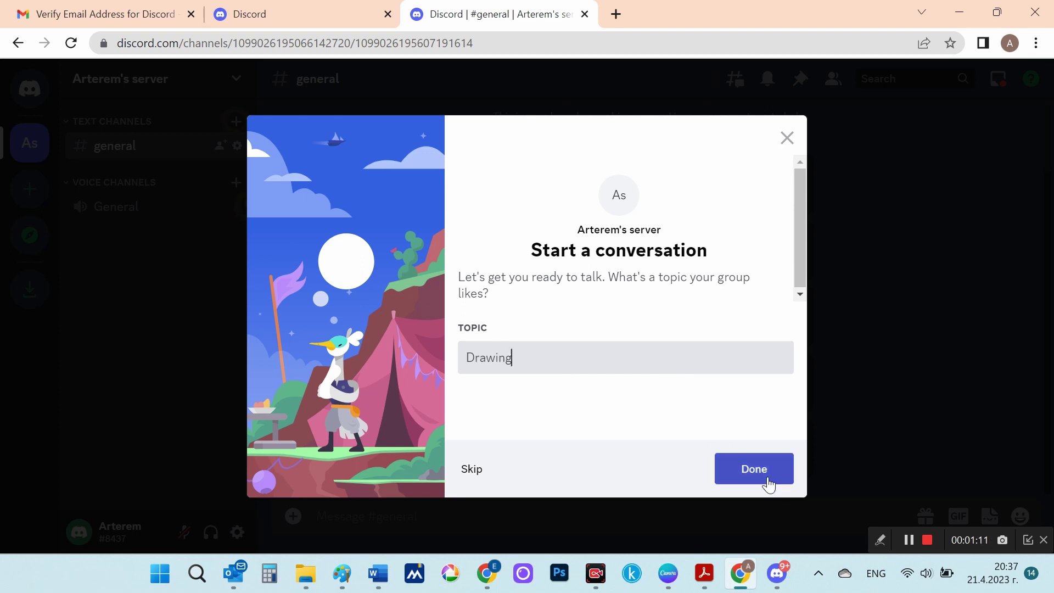
pyautogui.click(768, 477)
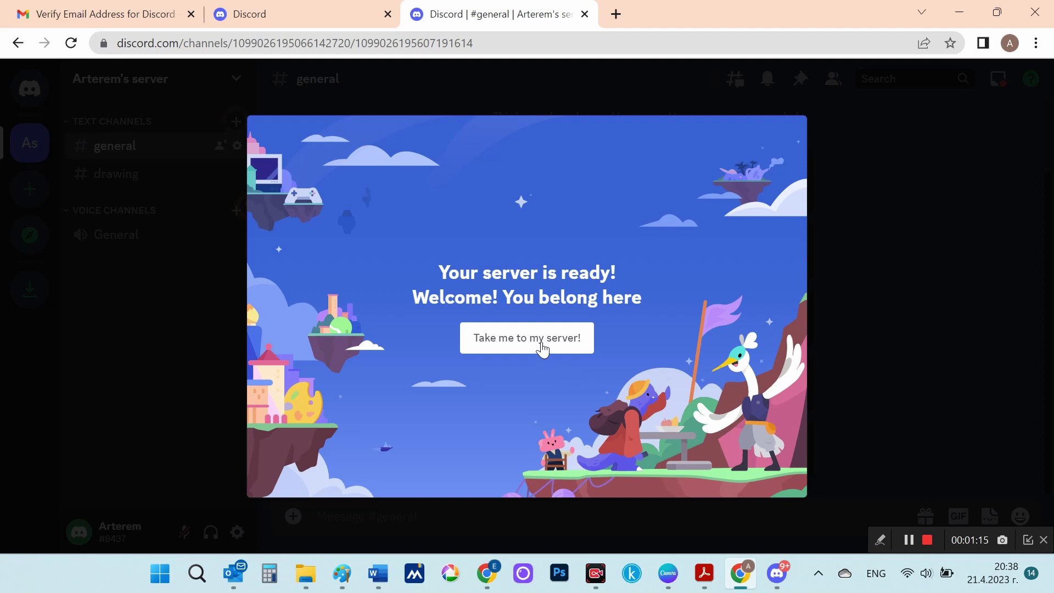
pyautogui.click(539, 349)
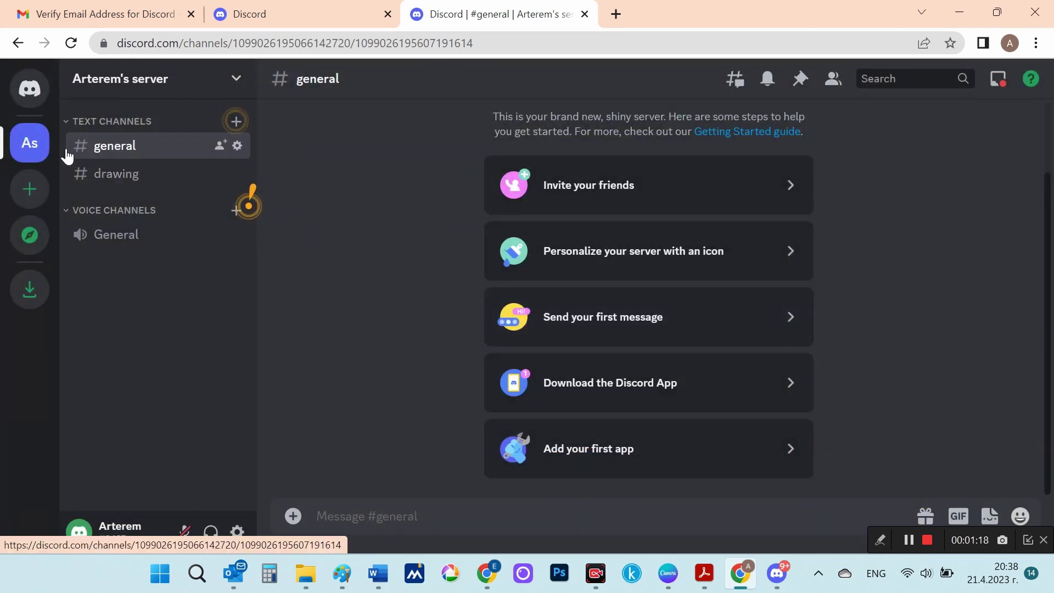
# Step: Sign in to Midjourney and scroll the empty profile page to its Join the Discord link
pyautogui.click(34, 152)
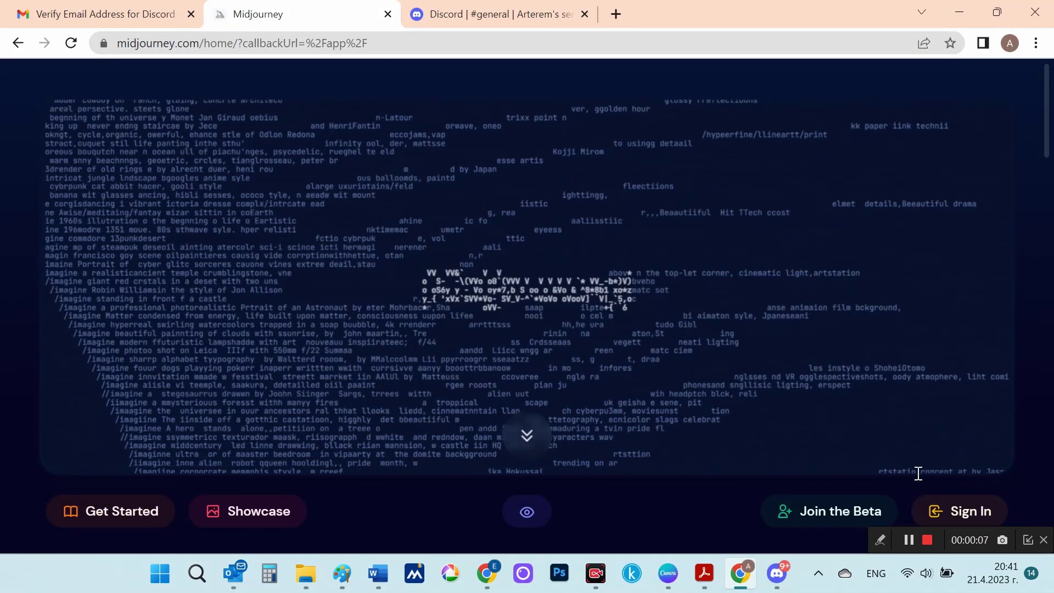
pyautogui.click(945, 505)
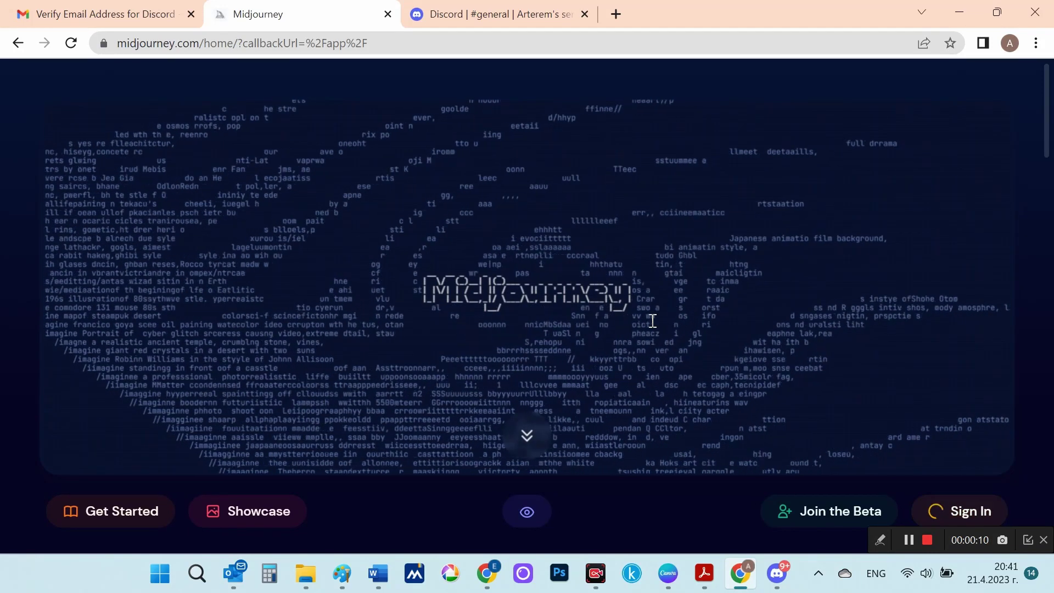
pyautogui.scroll(-3, 506, 244)
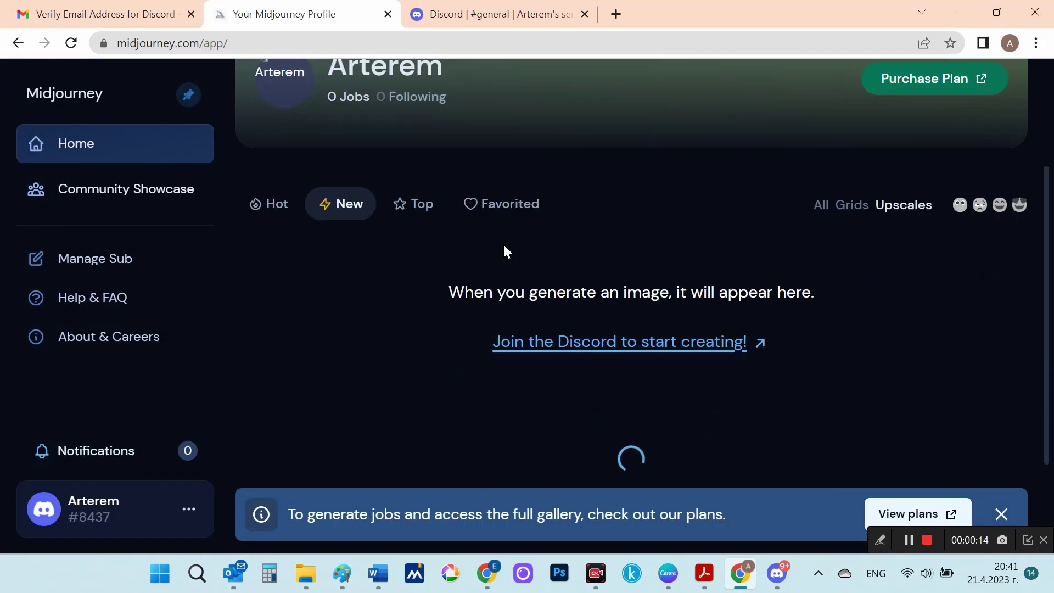
pyautogui.scroll(2, 500, 208)
pyautogui.scroll(-4, 488, 203)
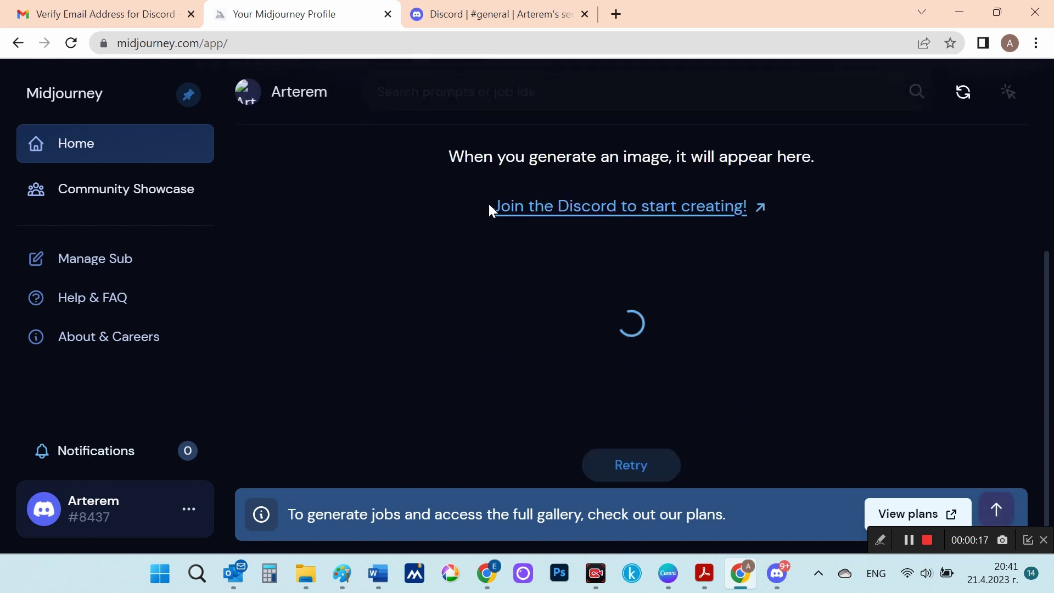
# Step: Join the Midjourney Discord, browse #announcements about plans, then open your server's #welcome-and-rules
pyautogui.click(626, 212)
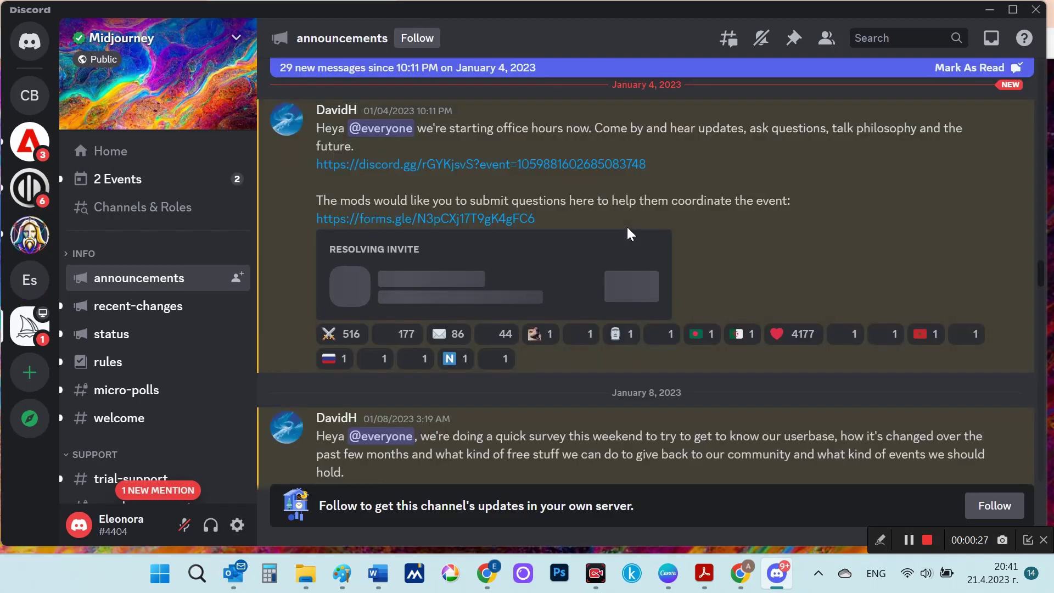
pyautogui.scroll(-5, 829, 308)
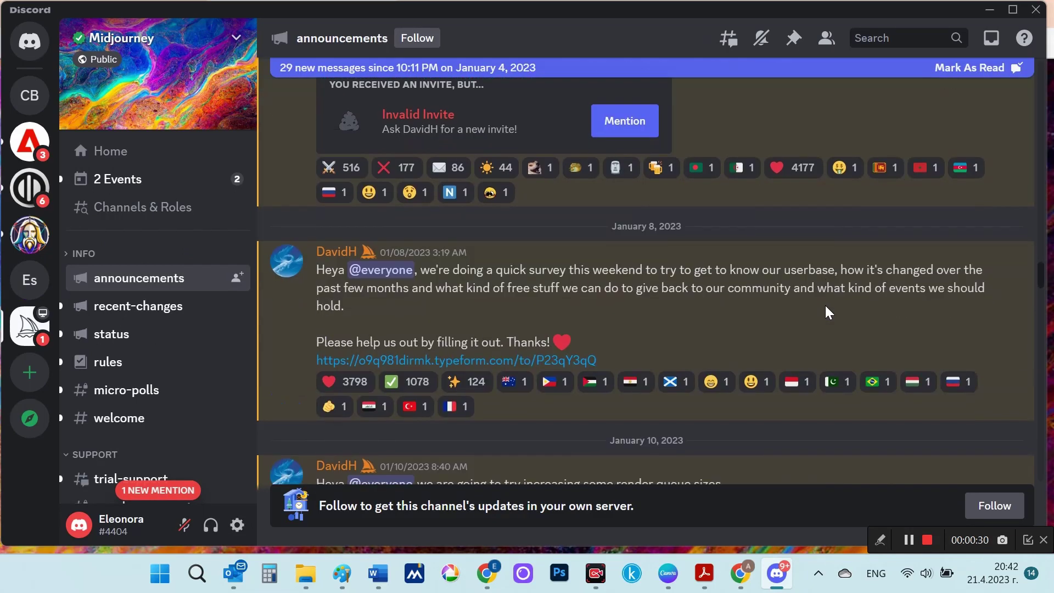
pyautogui.scroll(-3, 825, 305)
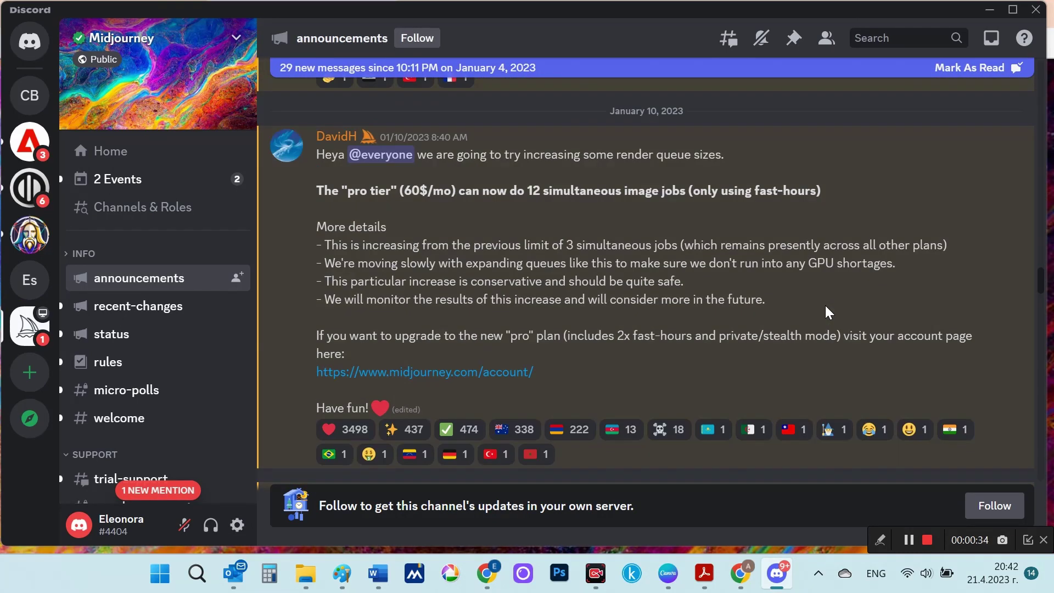
pyautogui.scroll(-3, 826, 309)
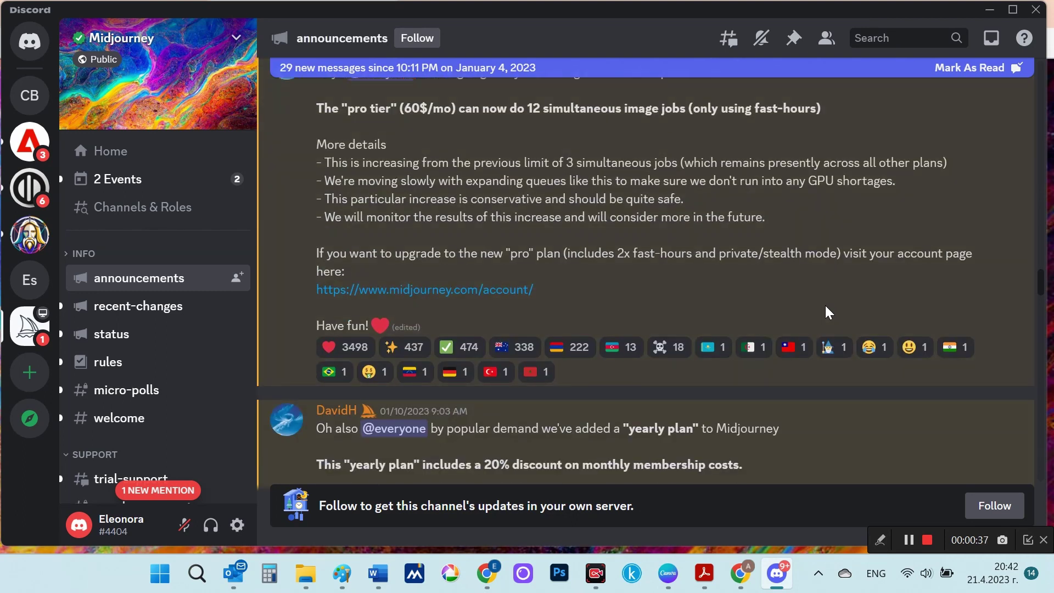
pyautogui.scroll(10, 825, 306)
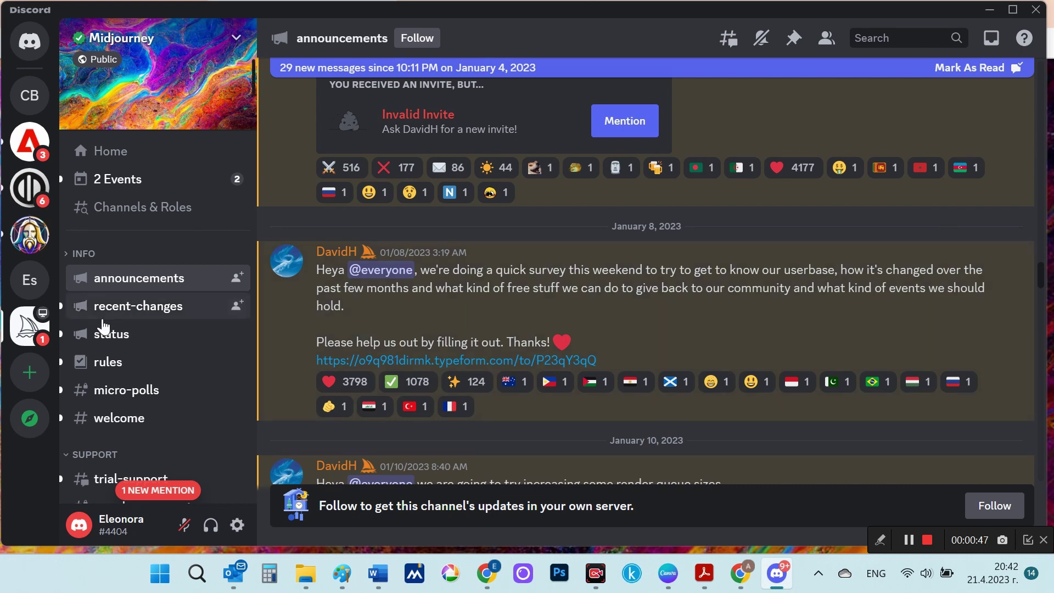
pyautogui.click(29, 280)
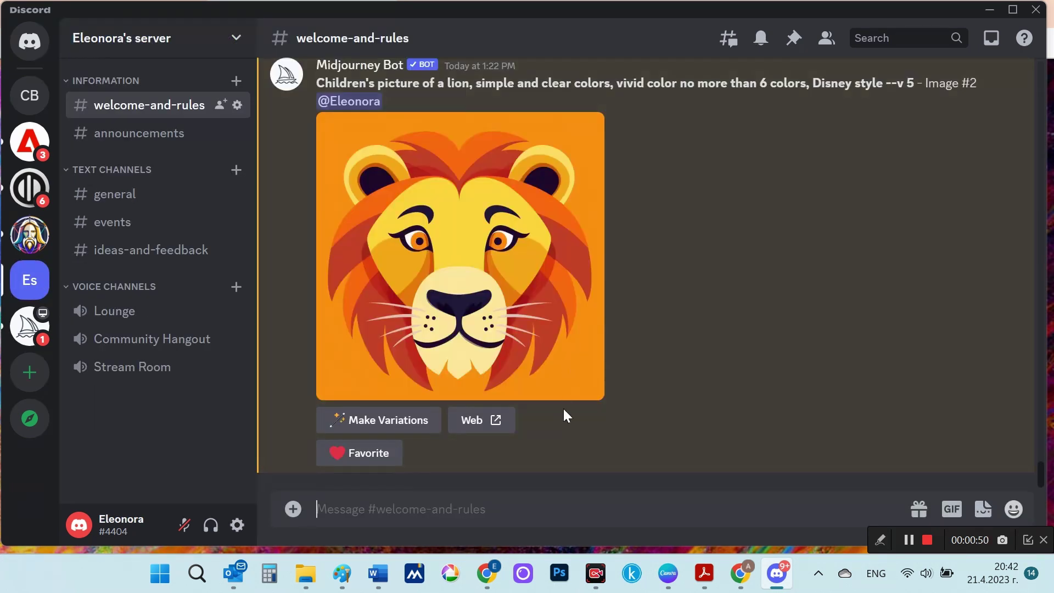
# Step: Run /settings to show Midjourney Bot's settings: version 5, Base quality, Style med, Fast mode
pyautogui.write('/')
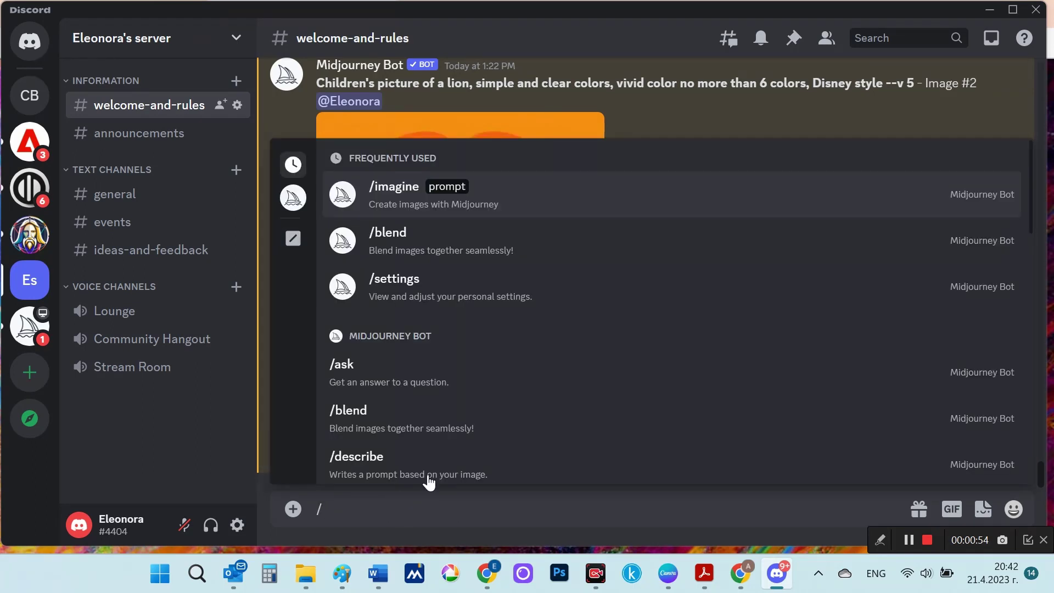
pyautogui.click(442, 287)
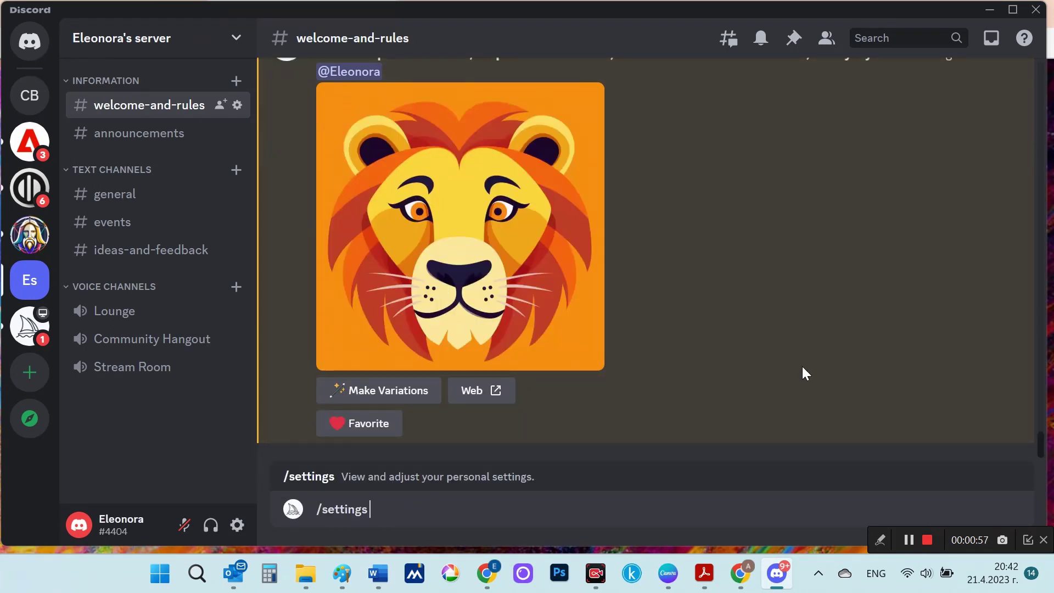
pyautogui.press('Return')
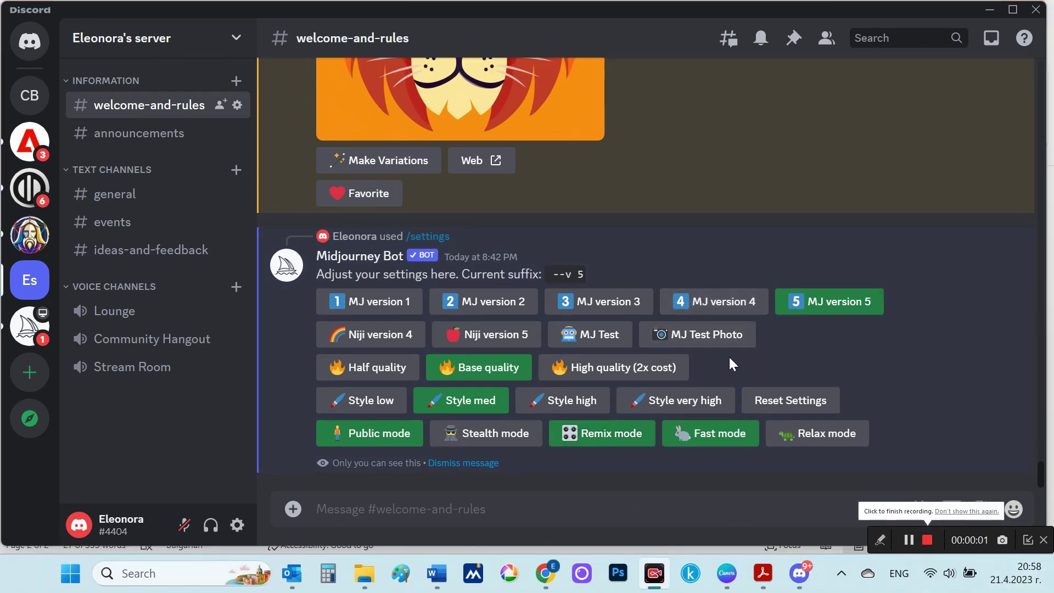
# Step: Run /imagine with the pasted mandala coloring-page line-art prompt (--ar 9:11 --v 5)
pyautogui.click(612, 497)
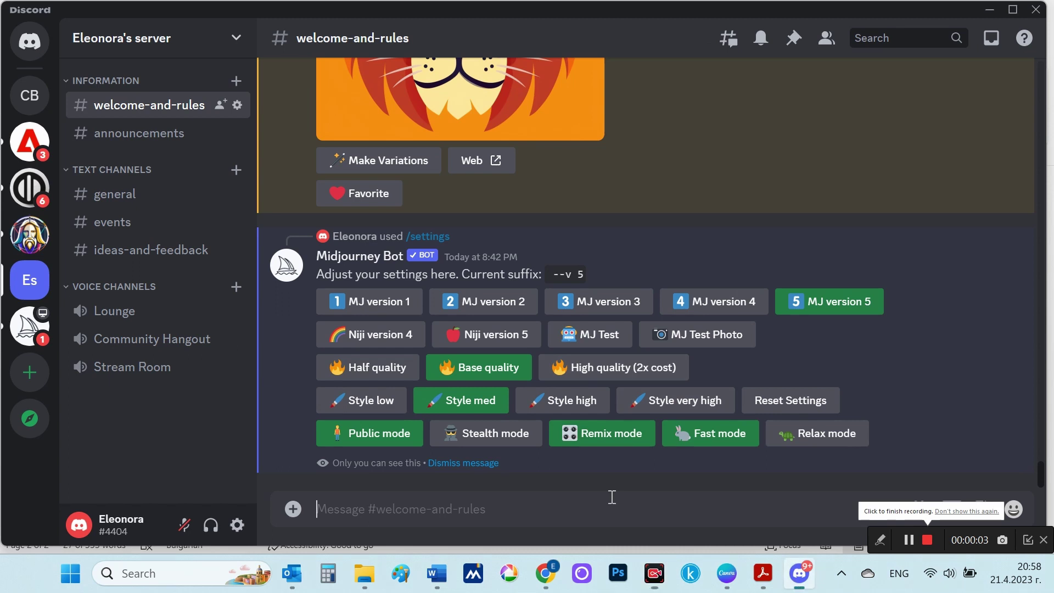
pyautogui.write('/')
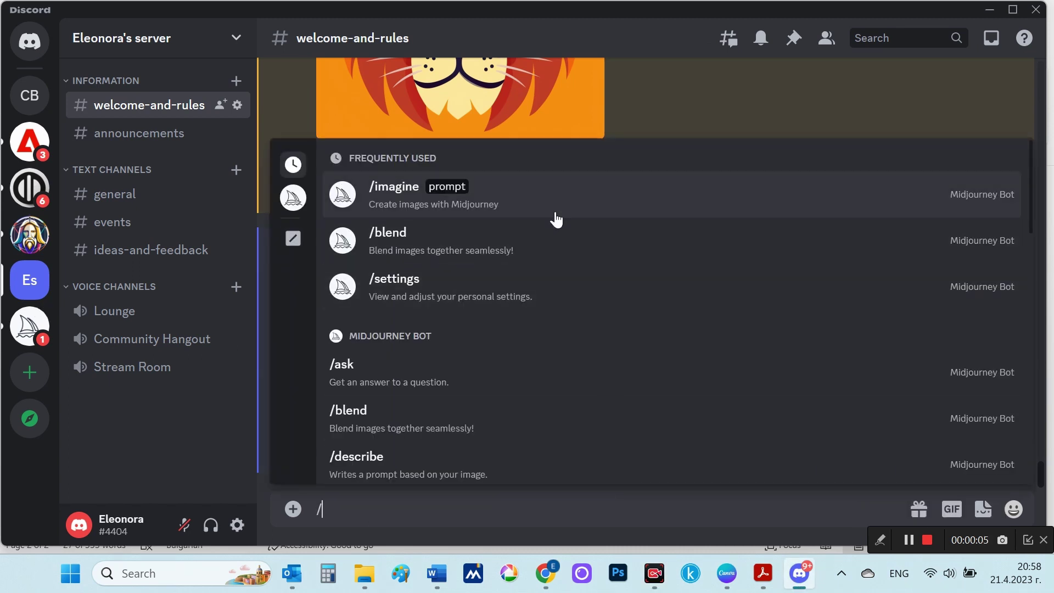
pyautogui.click(544, 202)
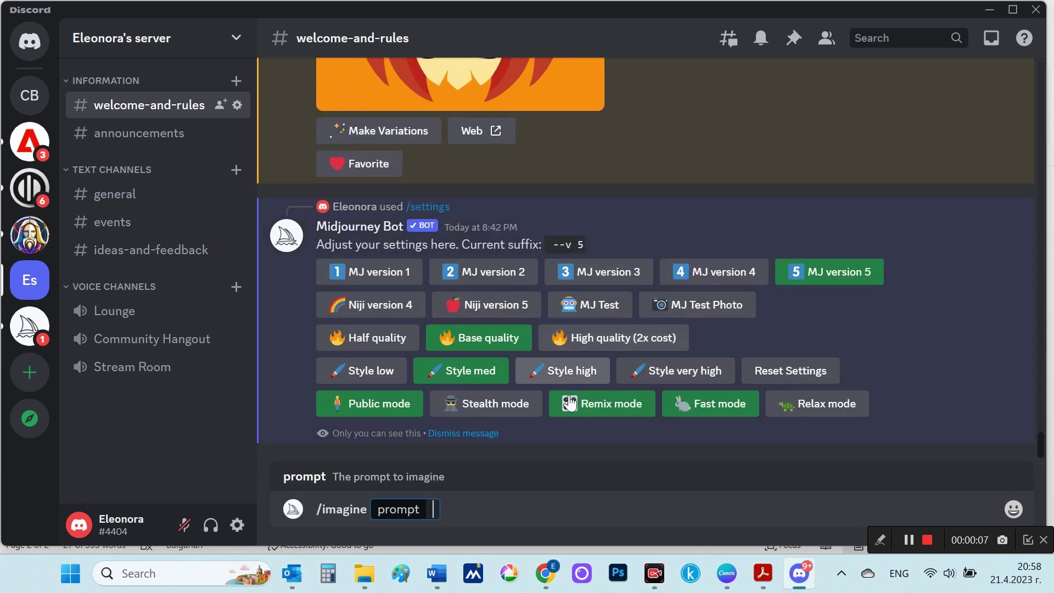
pyautogui.write('Mandala image, no background, line art for coloring, drawings for Adult, Cool Coloring Pages, Coloring Book Art coloring book page style vector lines, 8K --ar 9:11')
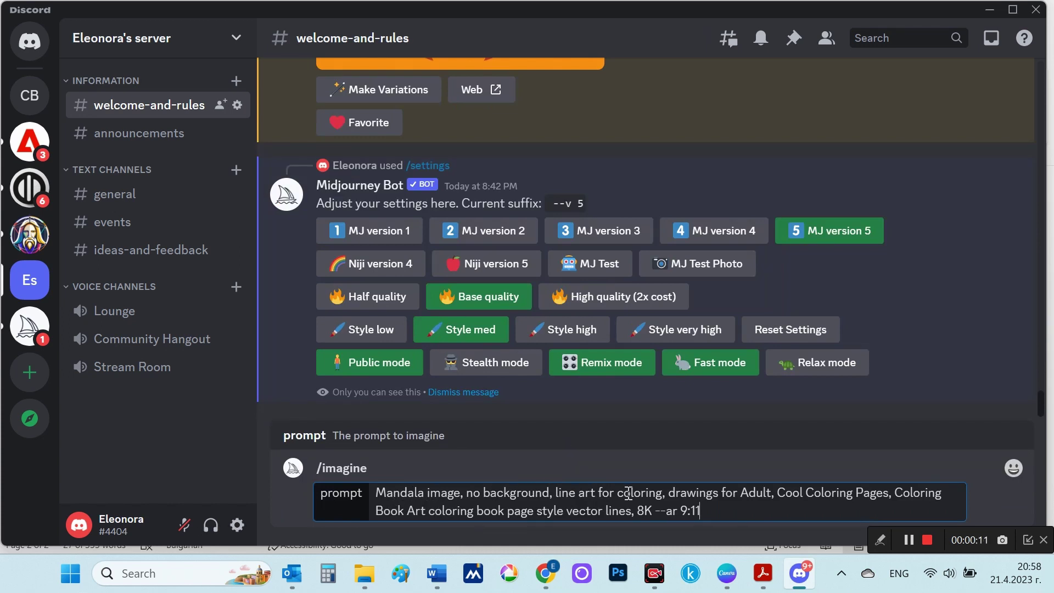
pyautogui.press('Return')
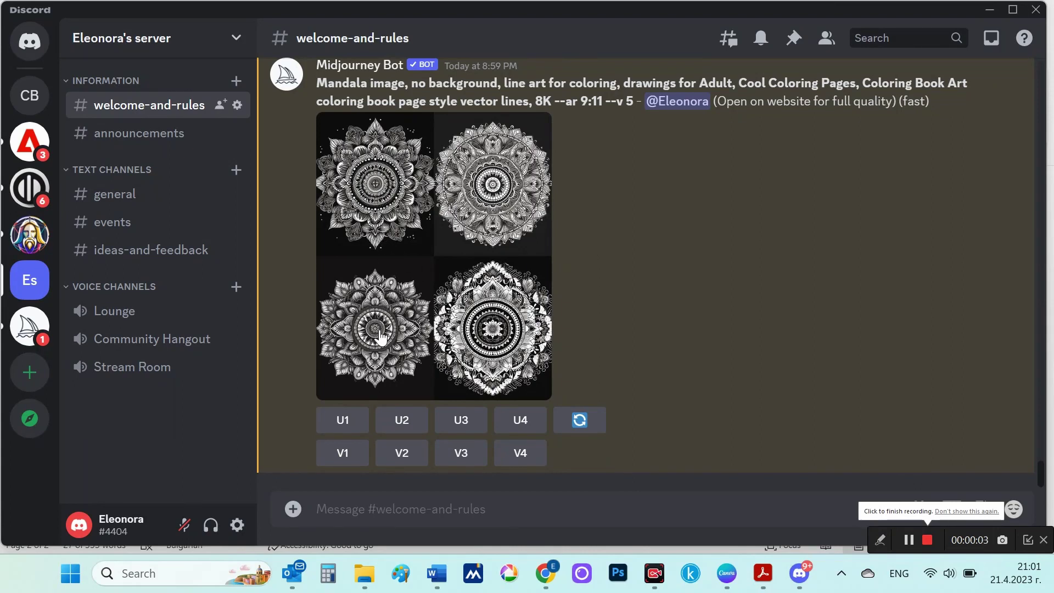
# Step: Upscale mandalas #2 and #3 from the grid and reroll a fresh set of four
pyautogui.click(403, 424)
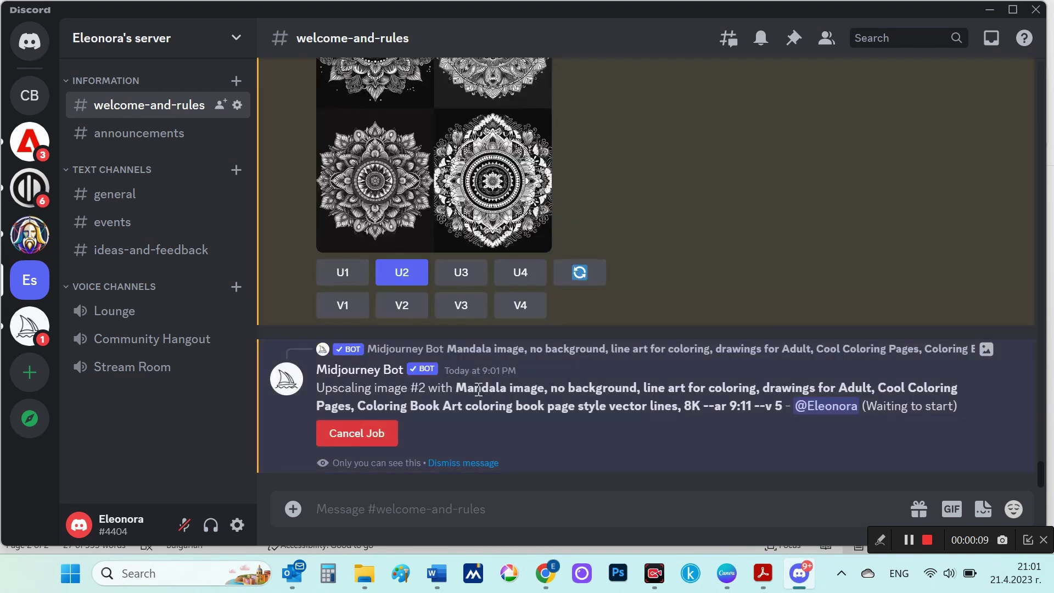
pyautogui.click(462, 274)
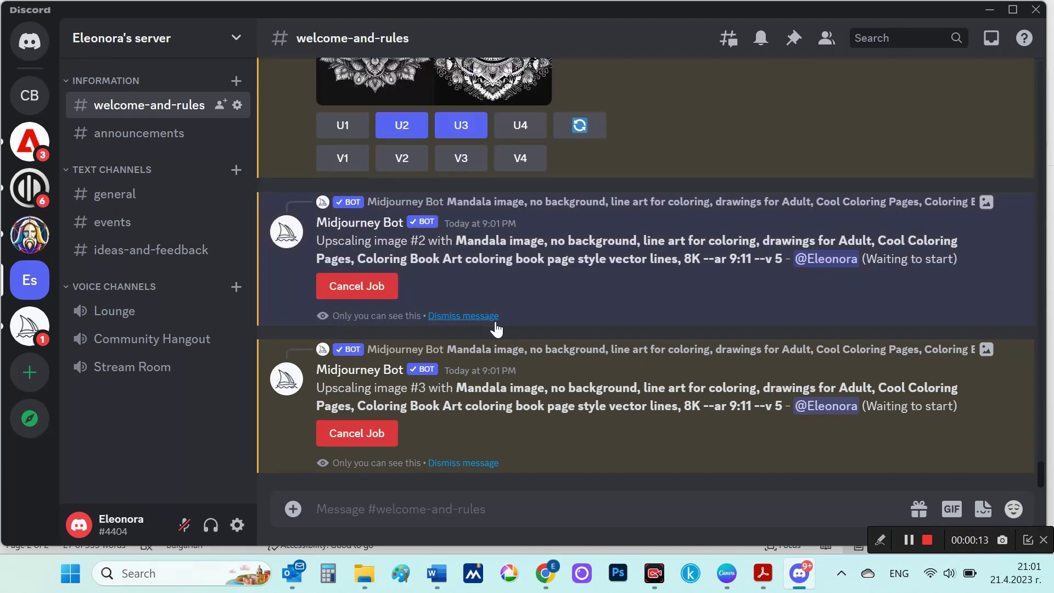
pyautogui.scroll(3, 497, 328)
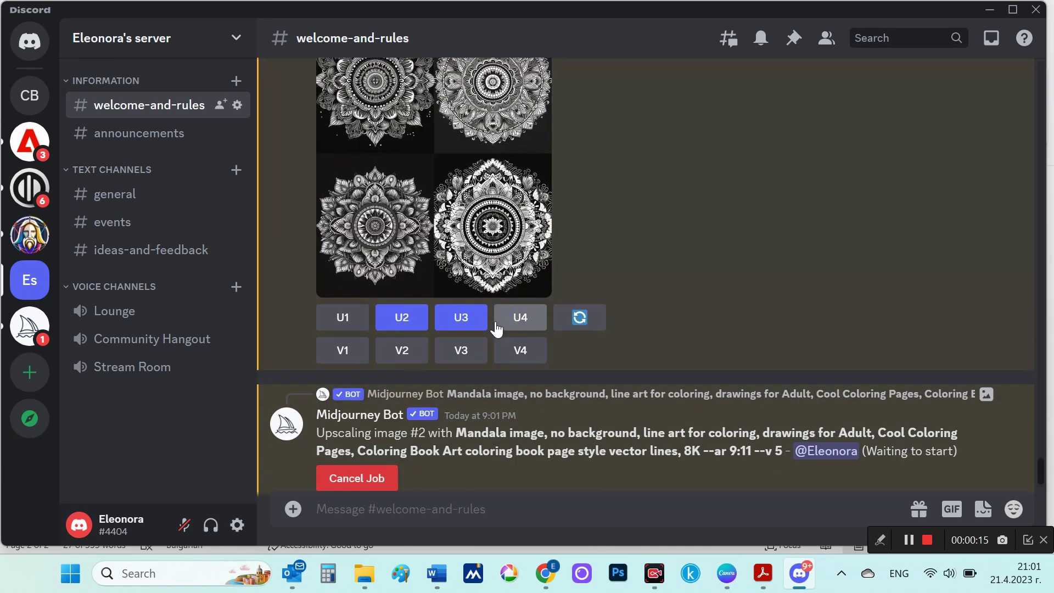
pyautogui.click(584, 324)
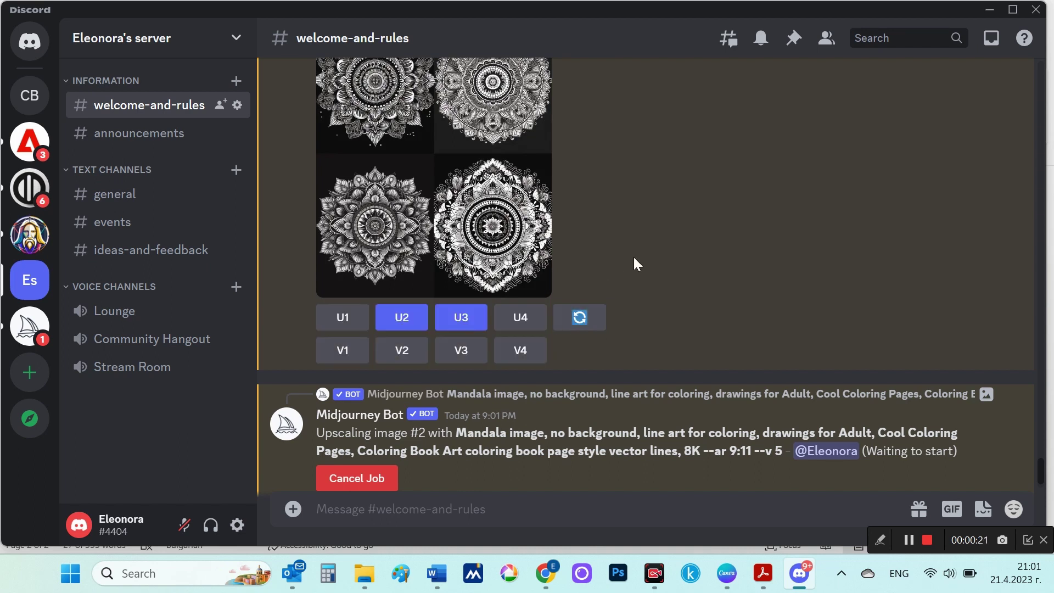
# Step: Scroll back to the upscaled mandala Image #3 and view it enlarged
pyautogui.scroll(3, 634, 257)
pyautogui.scroll(-2, 634, 257)
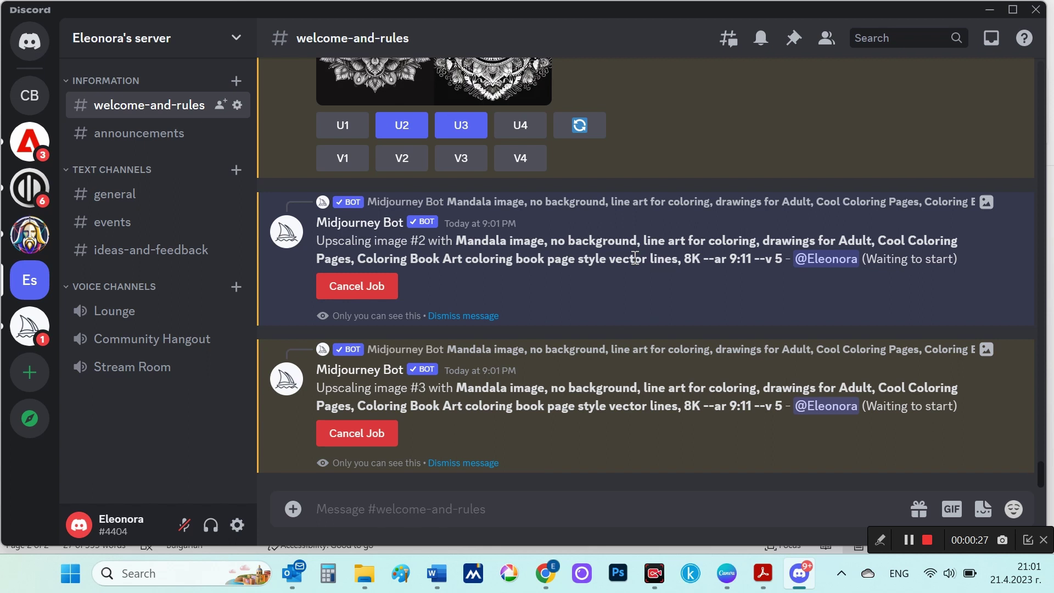
pyautogui.scroll(1, 635, 258)
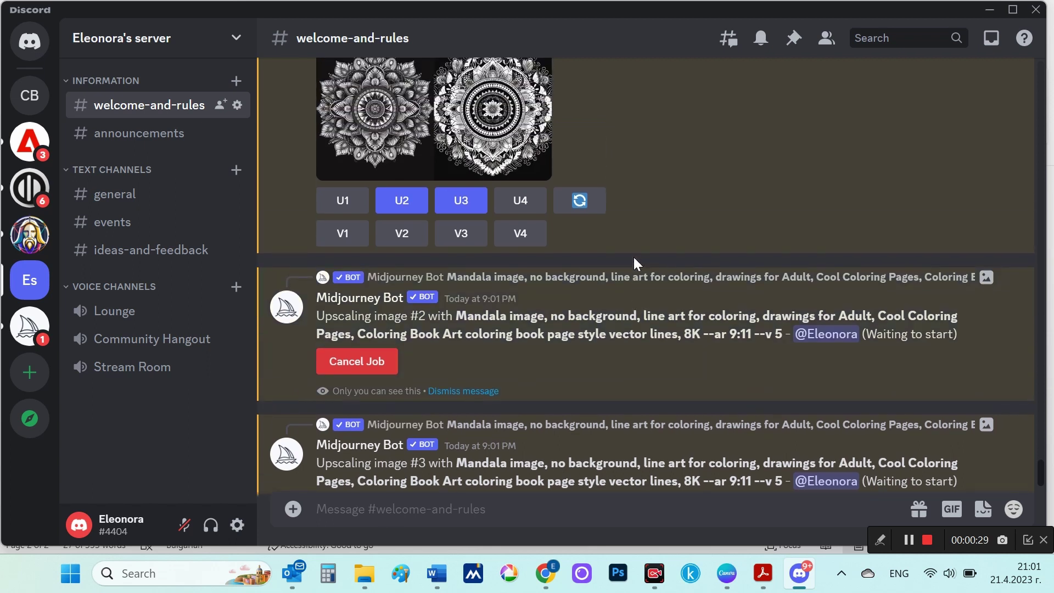
pyautogui.scroll(1, 635, 258)
pyautogui.scroll(1, 634, 257)
pyautogui.scroll(3, 634, 257)
pyautogui.scroll(3, 634, 257)
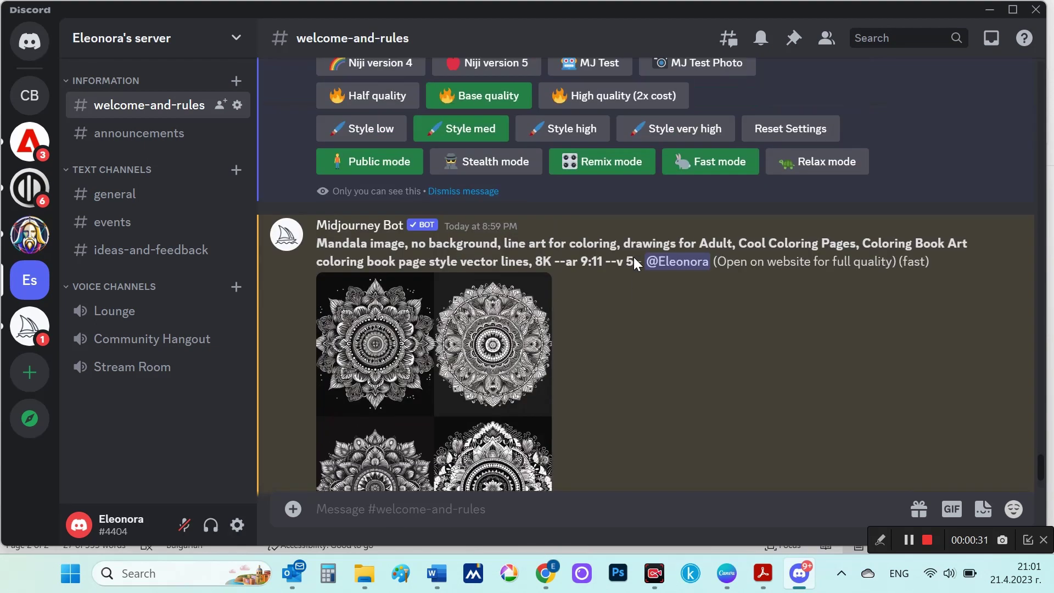
pyautogui.scroll(2, 633, 257)
pyautogui.scroll(3, 634, 258)
pyautogui.scroll(-5, 634, 258)
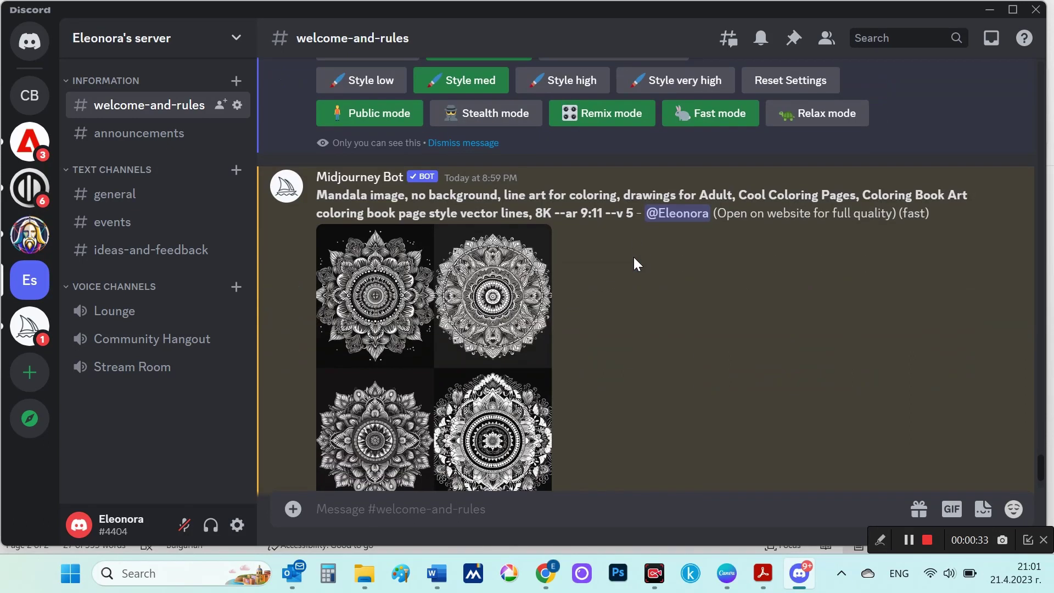
pyautogui.scroll(-3, 634, 257)
pyautogui.scroll(-3, 634, 258)
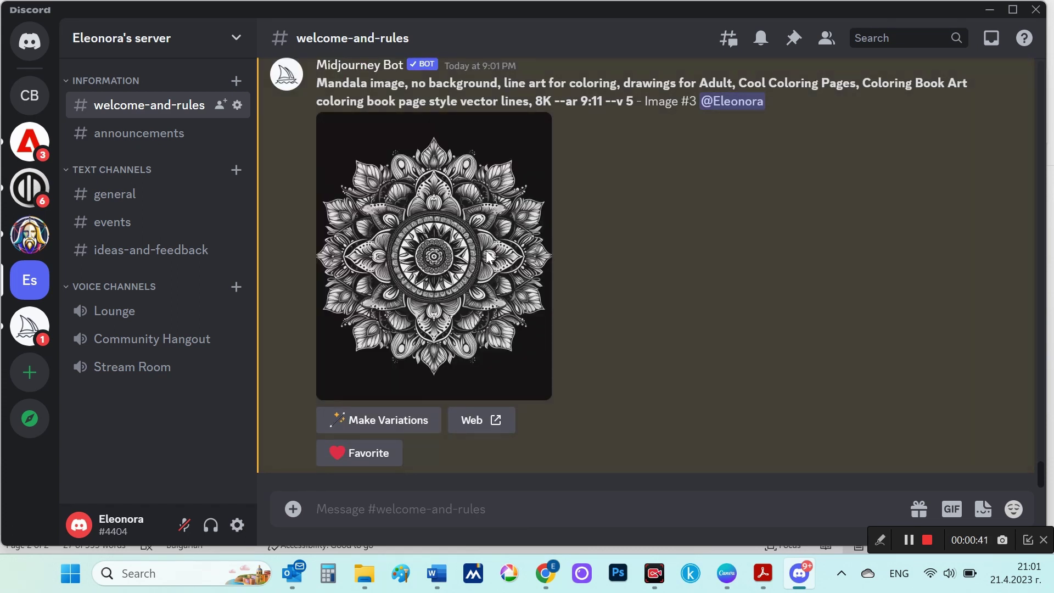
pyautogui.click(488, 257)
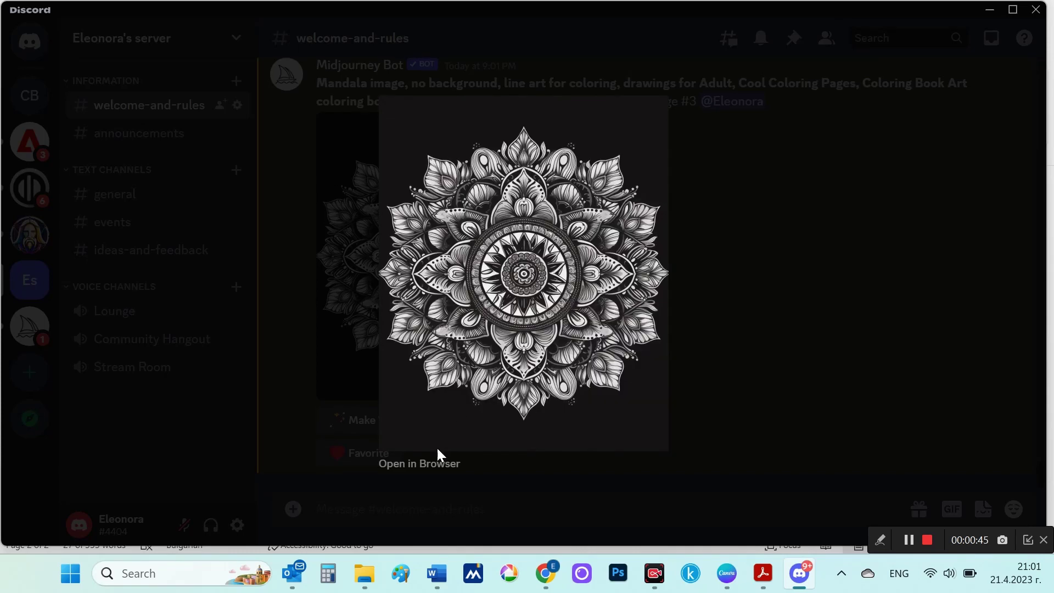
# Step: Save upscaled mandala Image #3 from the browser as a PNG into the Mandala folder
pyautogui.click(430, 467)
pyautogui.hotkey('ctrl', 's')
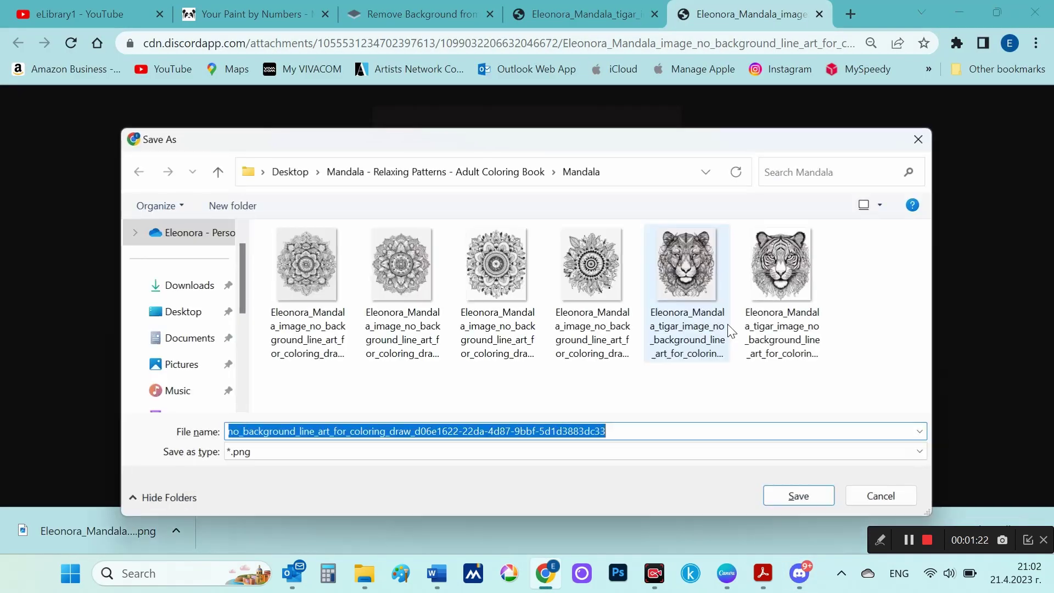
pyautogui.click(800, 497)
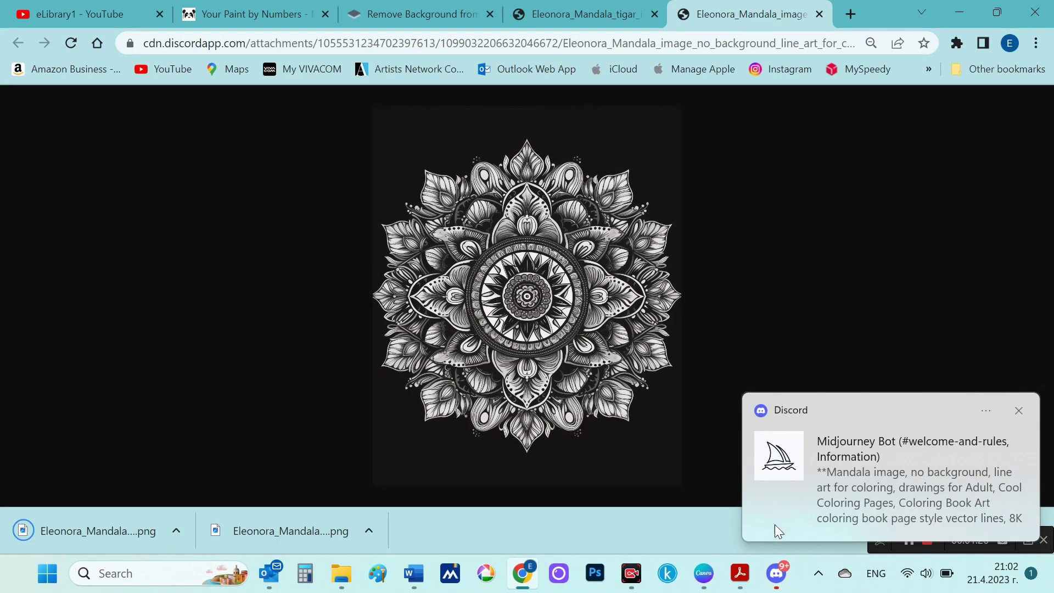
pyautogui.click(783, 575)
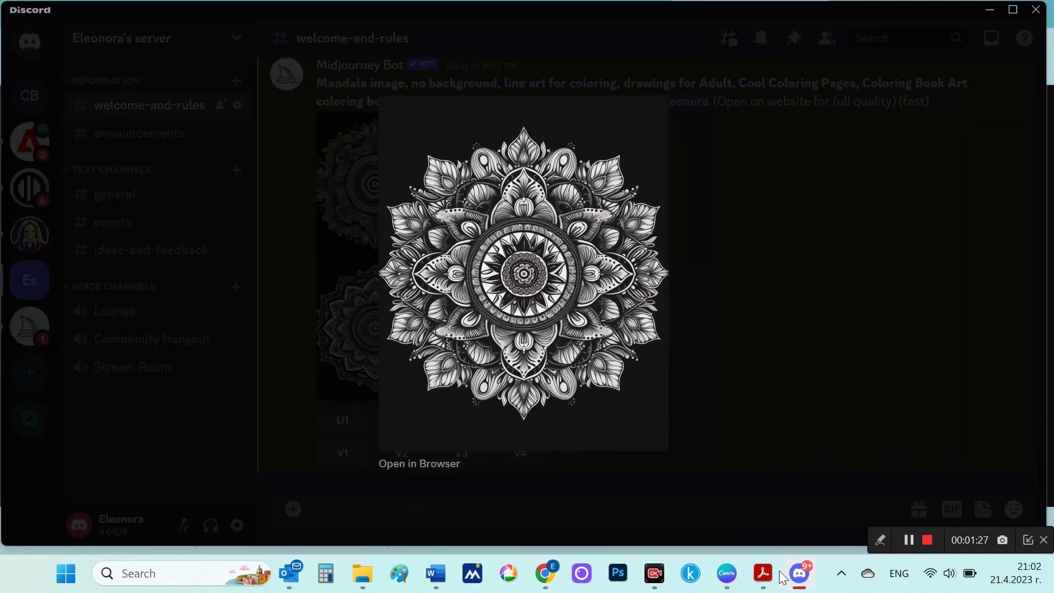
pyautogui.click(757, 326)
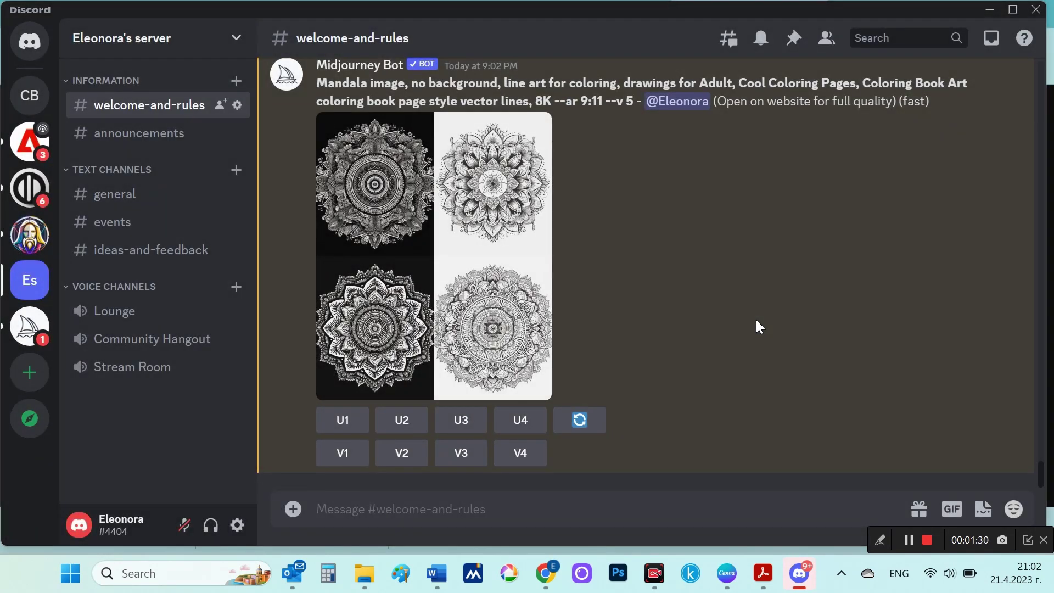
# Step: Save upscaled mandala Image #2 as a PNG into the Mandala folder too
pyautogui.scroll(5, 756, 327)
pyautogui.scroll(3, 757, 326)
pyautogui.scroll(4, 756, 326)
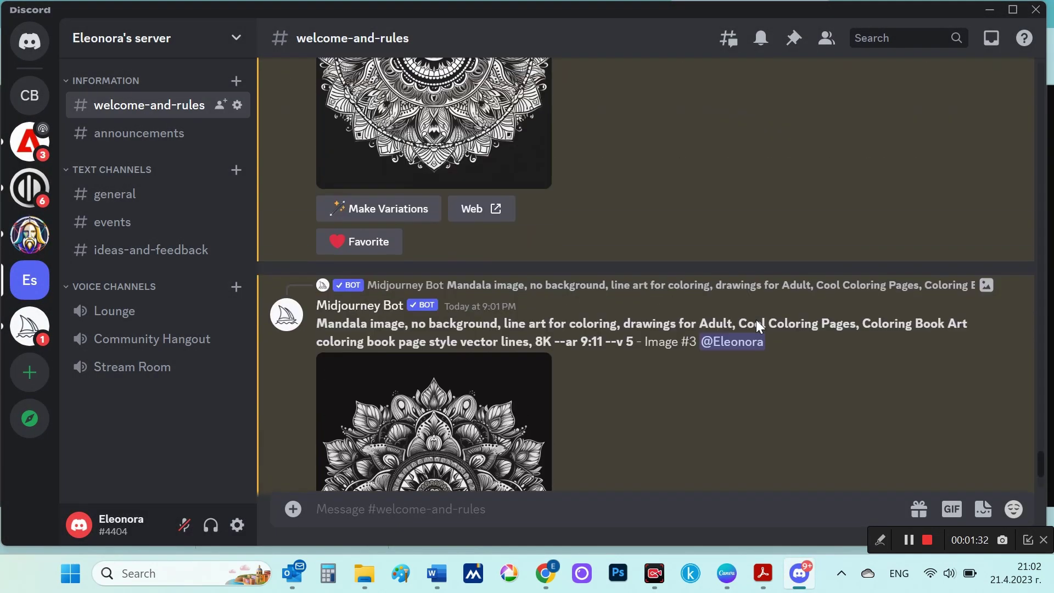
pyautogui.scroll(4, 756, 327)
pyautogui.click(525, 294)
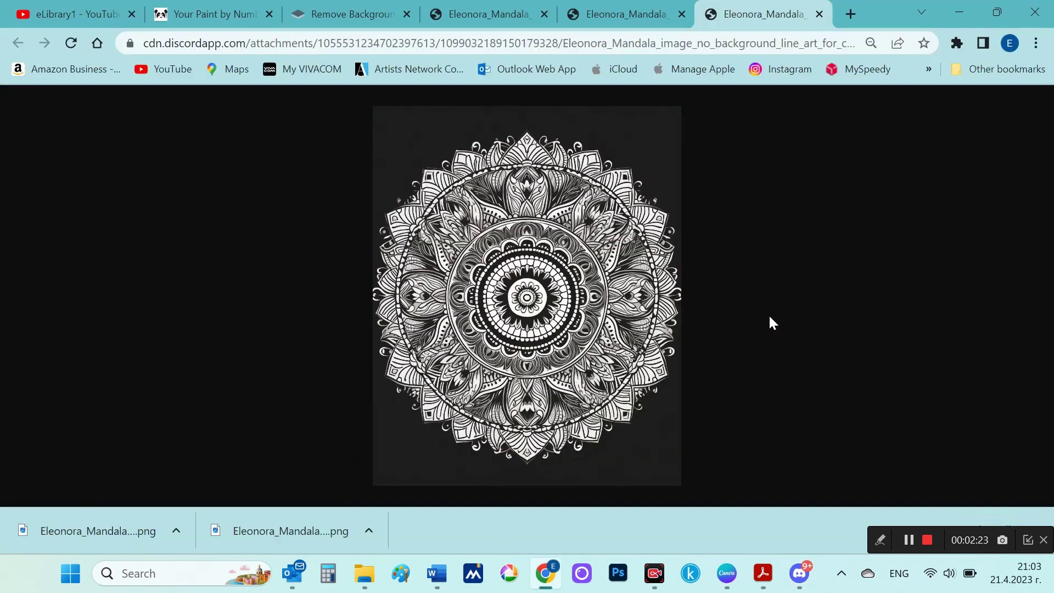
pyautogui.hotkey('ctrl', 's')
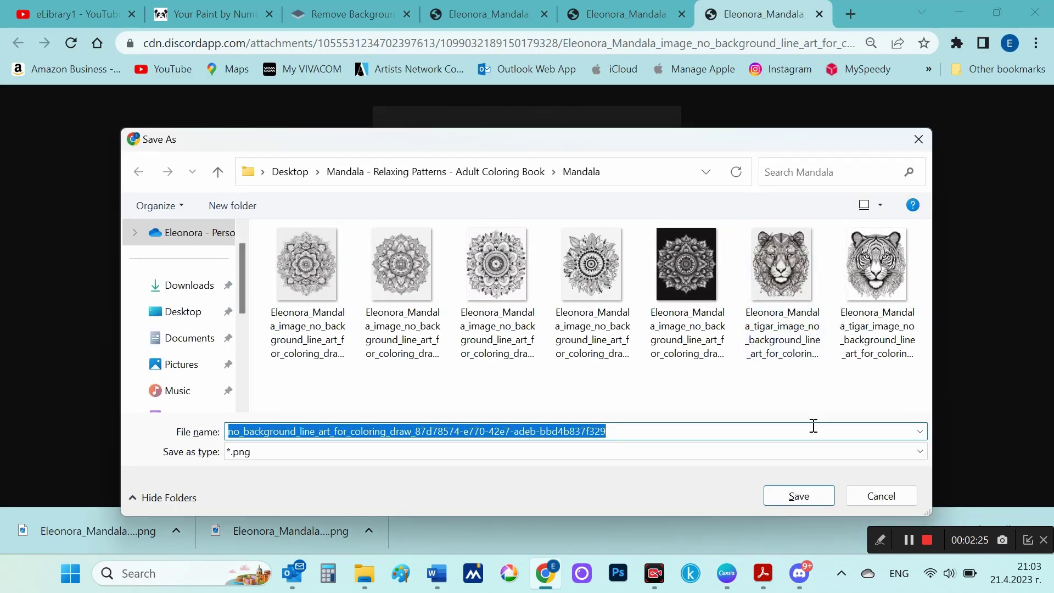
pyautogui.click(807, 497)
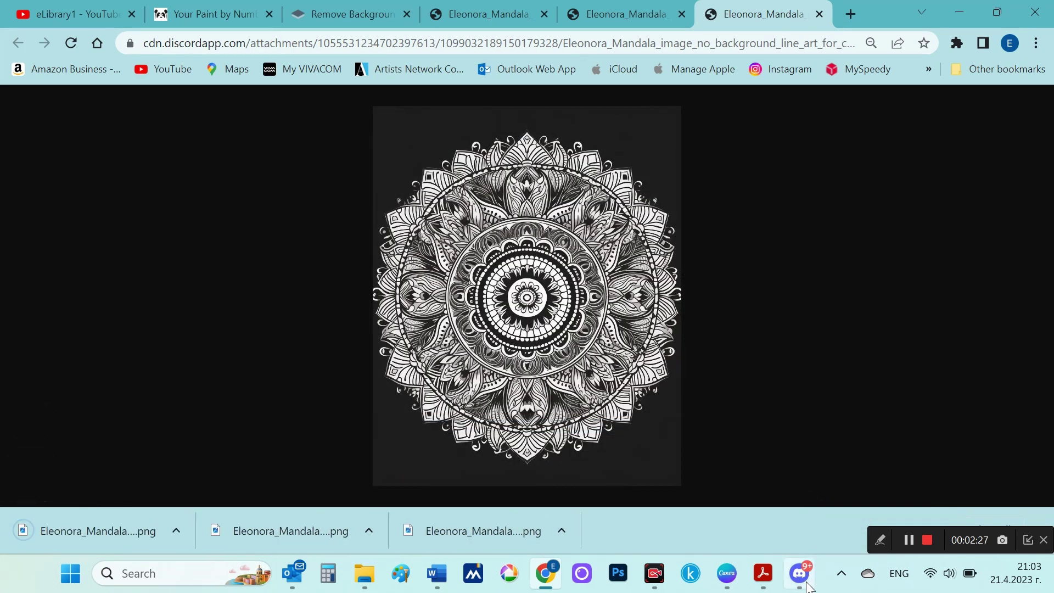
pyautogui.click(800, 571)
# Step: Upscale mandala #2 of the new grid
pyautogui.click(791, 350)
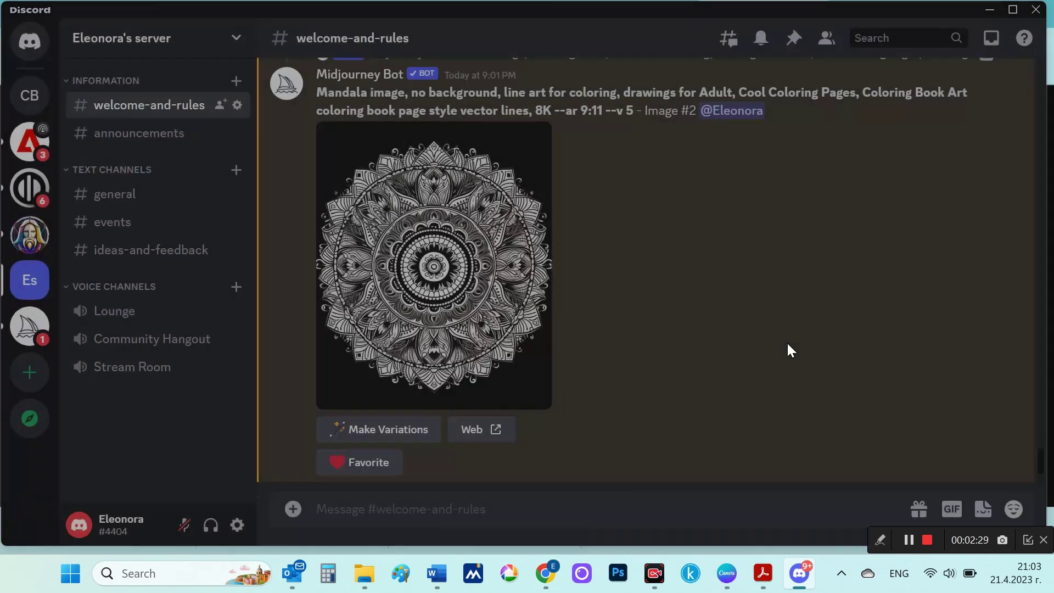
pyautogui.scroll(-5, 791, 350)
pyautogui.scroll(-4, 787, 344)
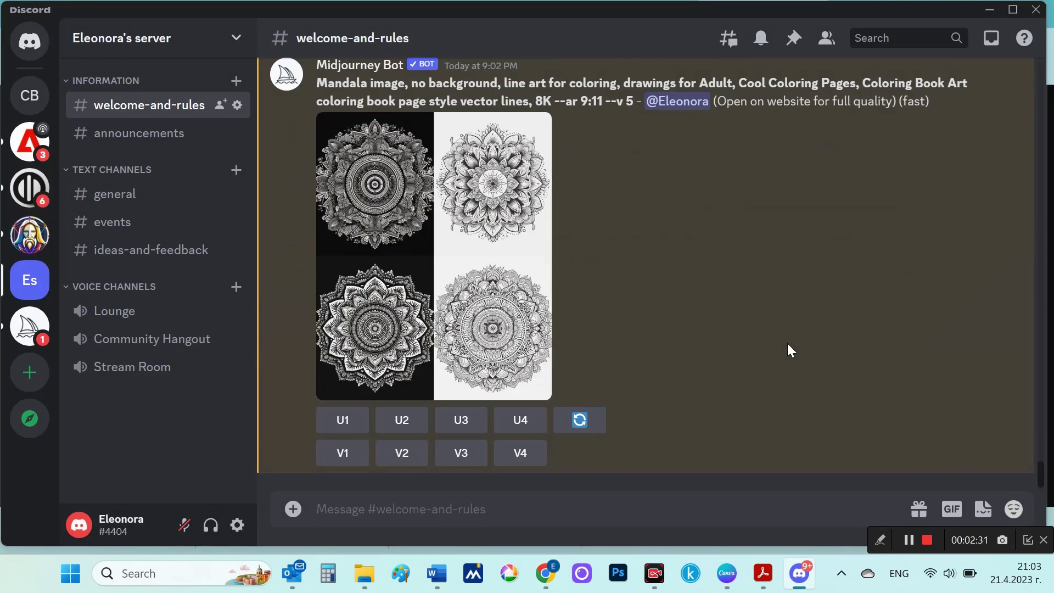
pyautogui.click(498, 225)
pyautogui.click(403, 421)
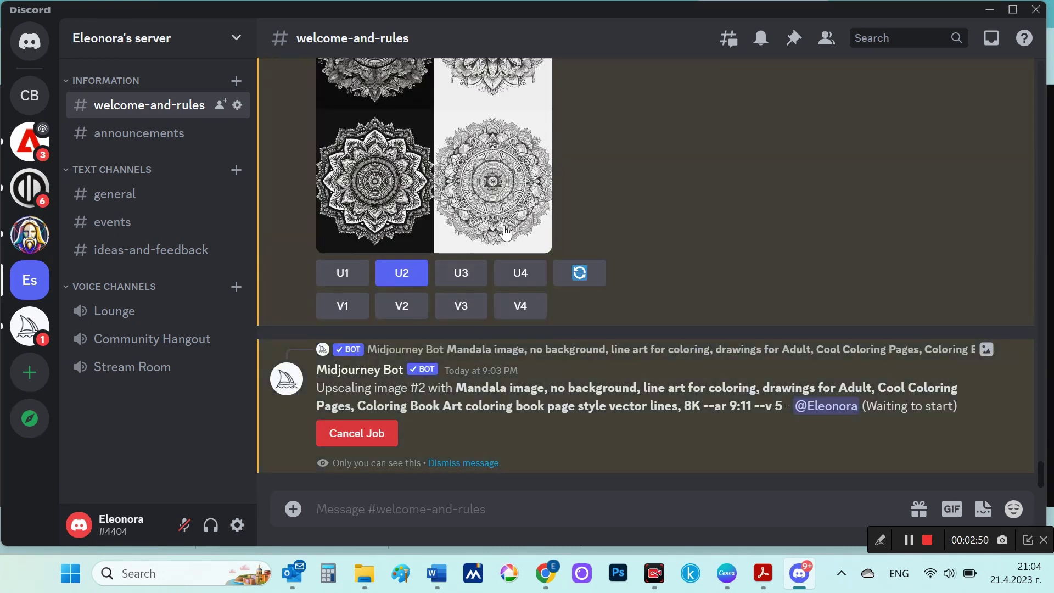
# Step: Remix mandalas #2 and #4 with the prompt unchanged and preview the resulting grid
pyautogui.scroll(3, 541, 204)
pyautogui.scroll(-2, 541, 204)
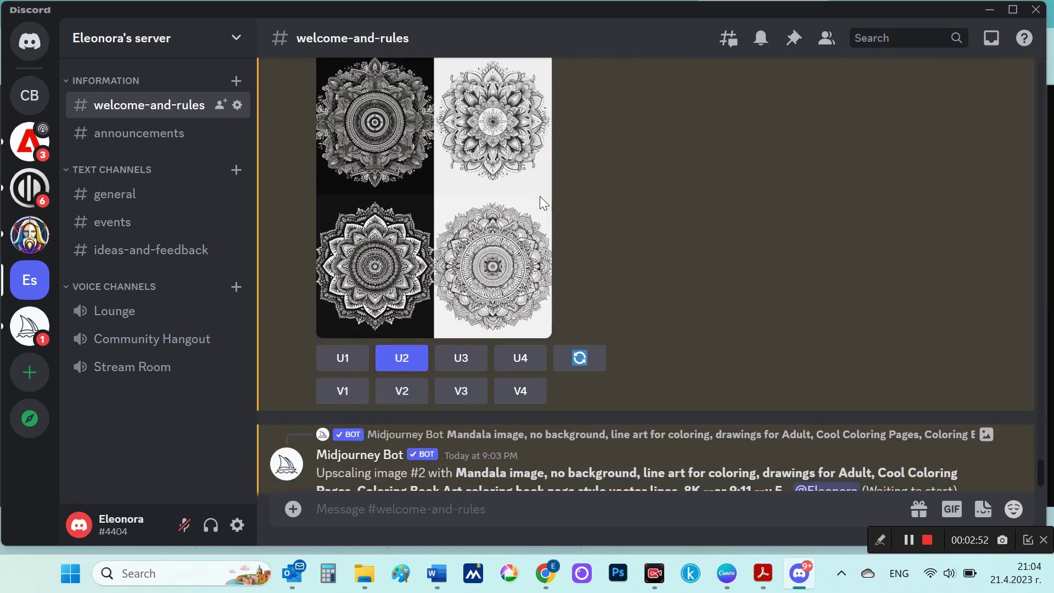
pyautogui.scroll(-2, 541, 204)
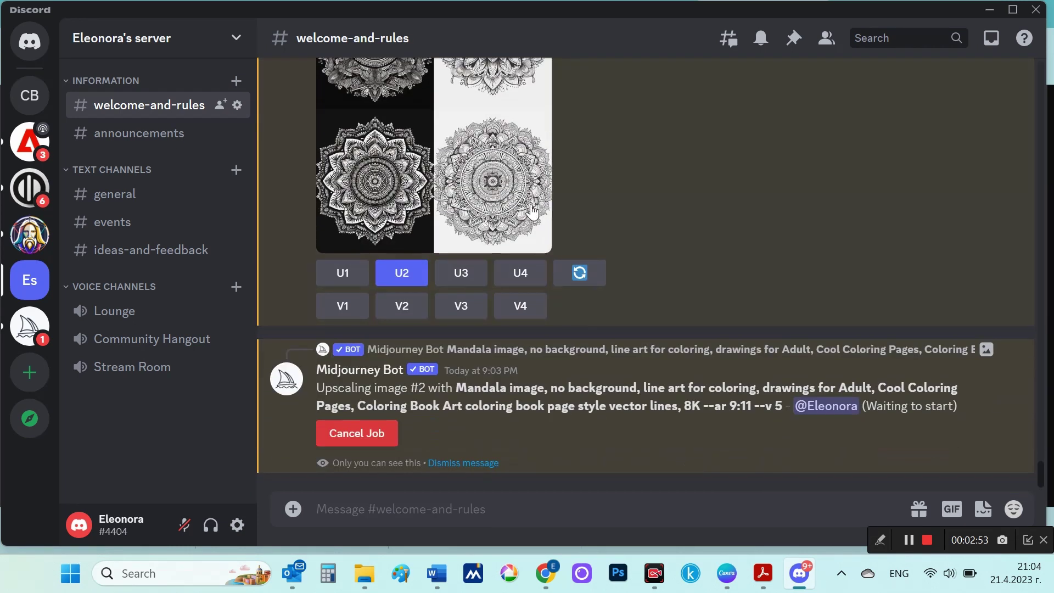
pyautogui.click(408, 310)
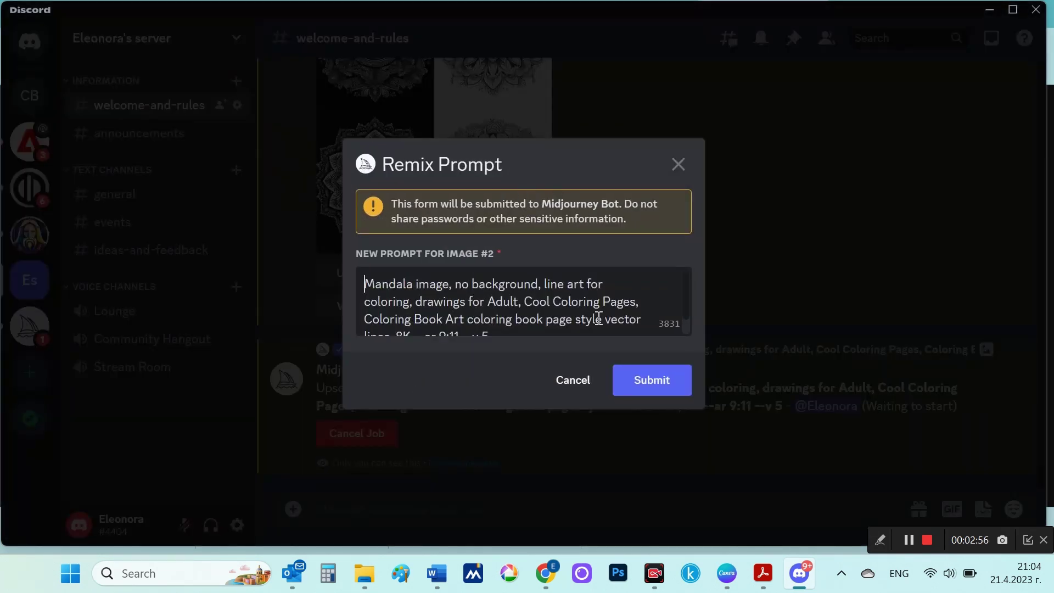
pyautogui.click(641, 387)
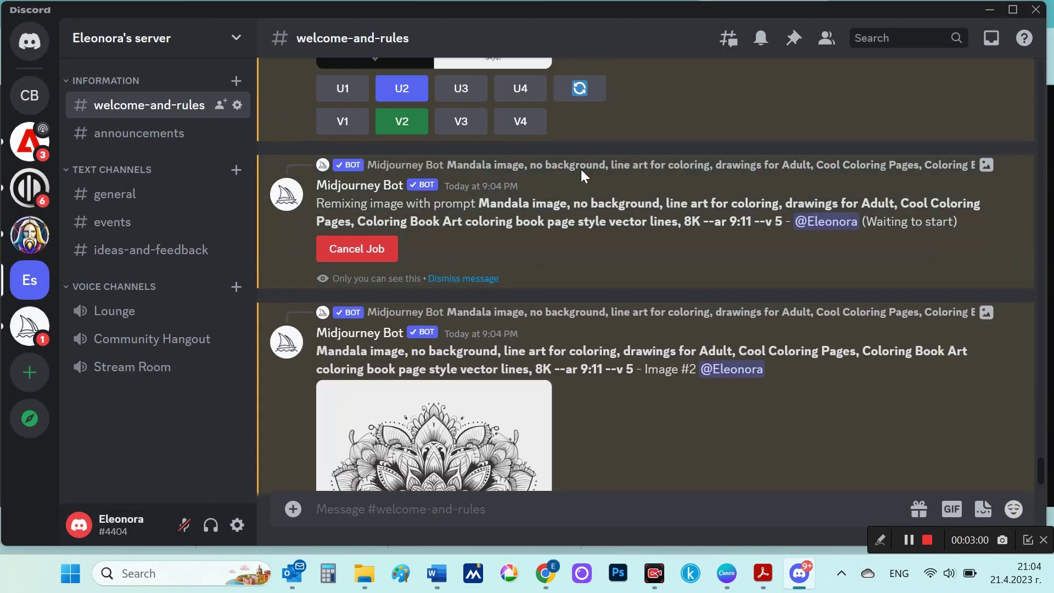
pyautogui.scroll(3, 581, 170)
pyautogui.scroll(2, 504, 184)
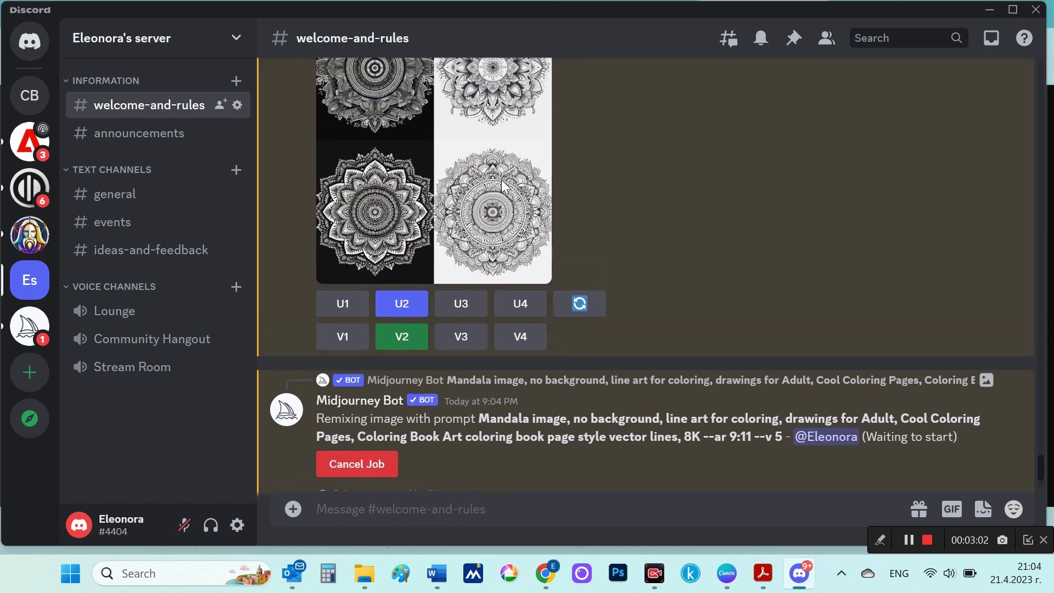
pyautogui.scroll(-2, 505, 188)
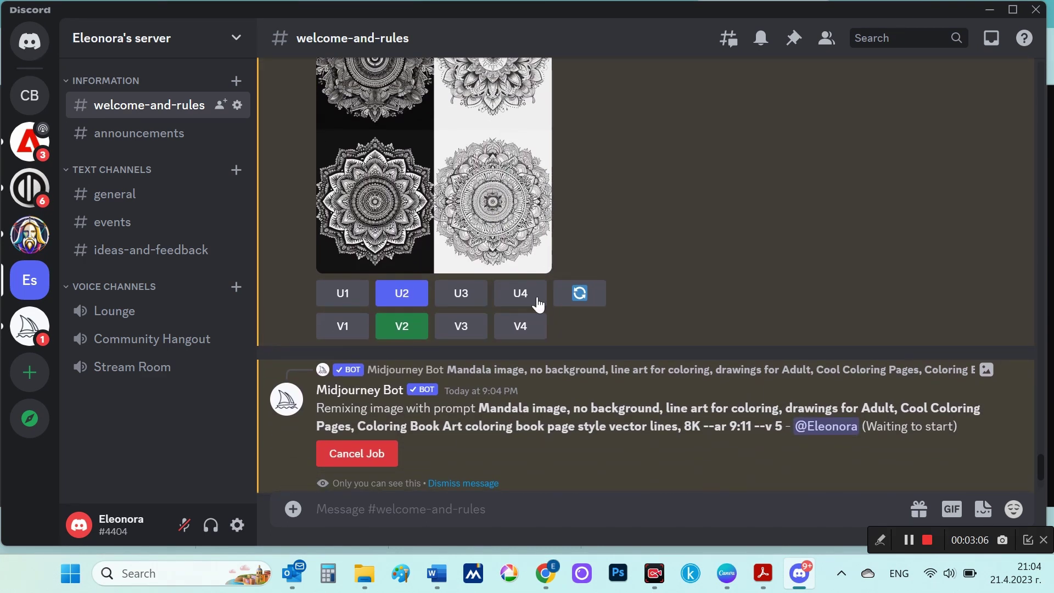
pyautogui.click(522, 332)
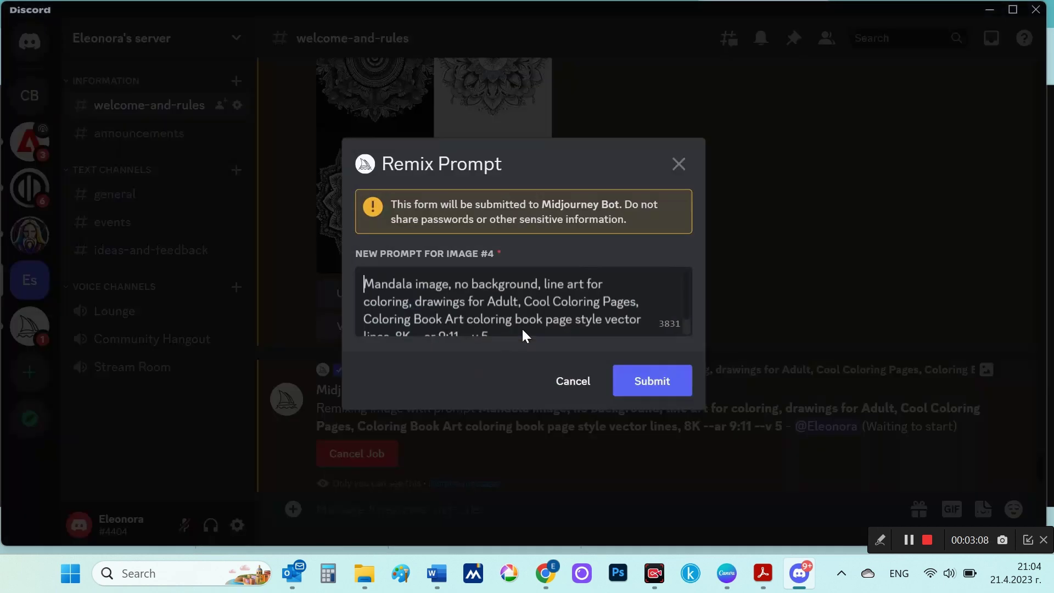
pyautogui.click(645, 378)
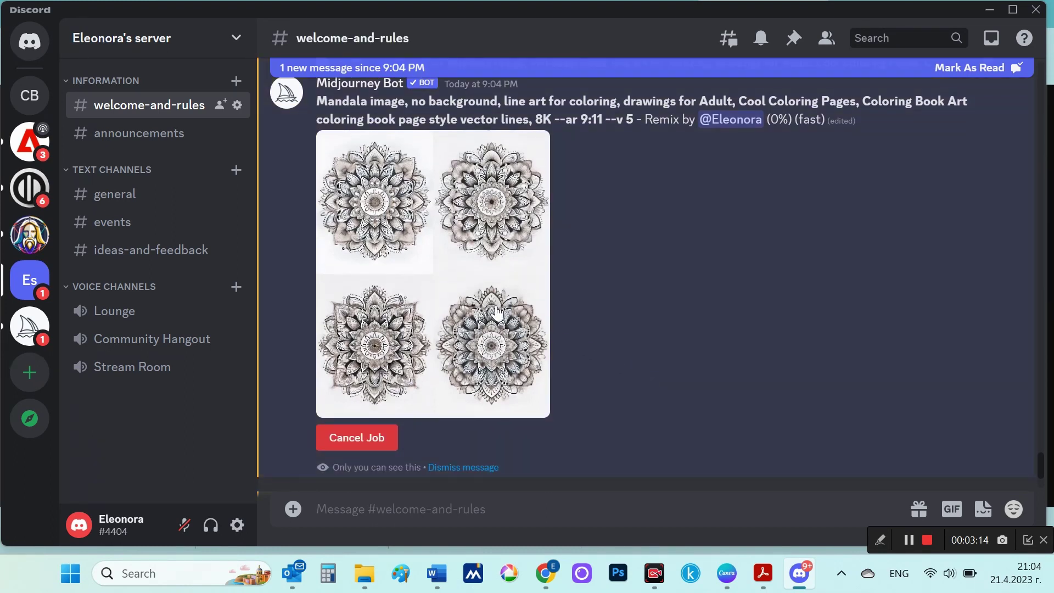
pyautogui.click(497, 313)
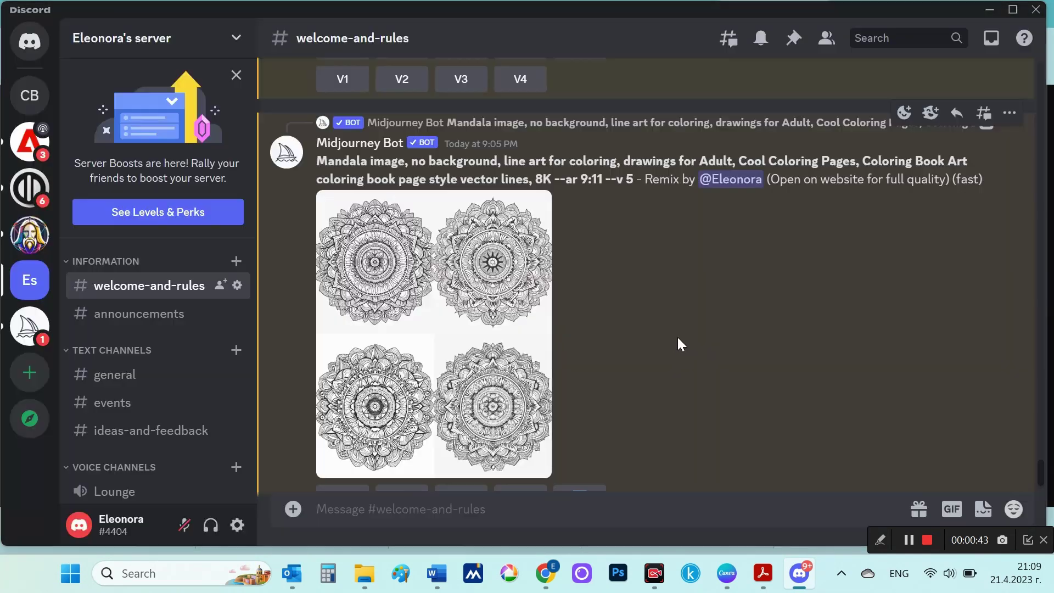
# Step: Upscale Image #3 of the remixed grid and save it as a PNG into the Mandala folder
pyautogui.click(489, 333)
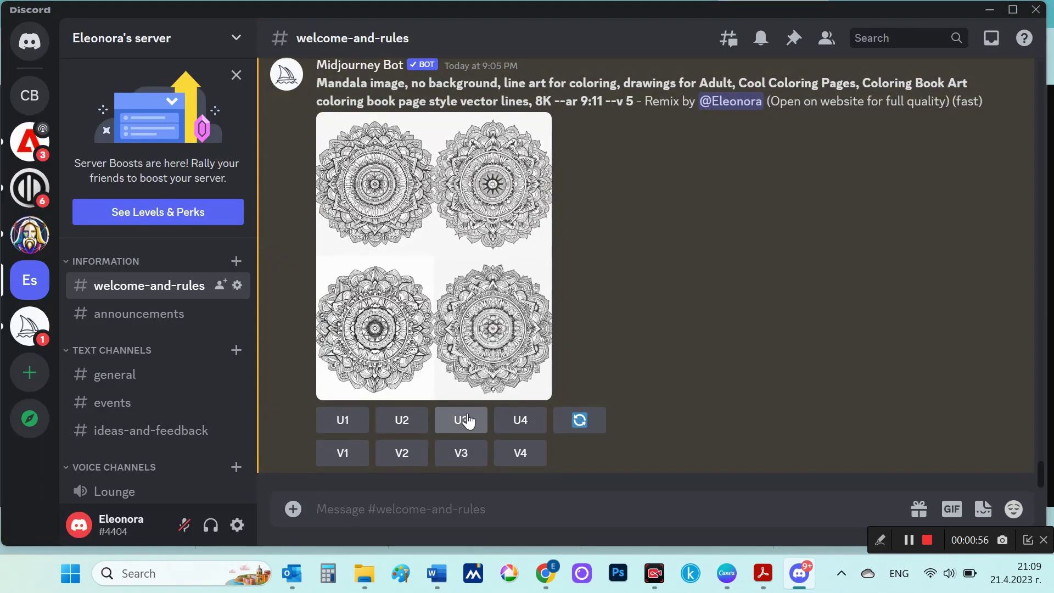
pyautogui.click(468, 421)
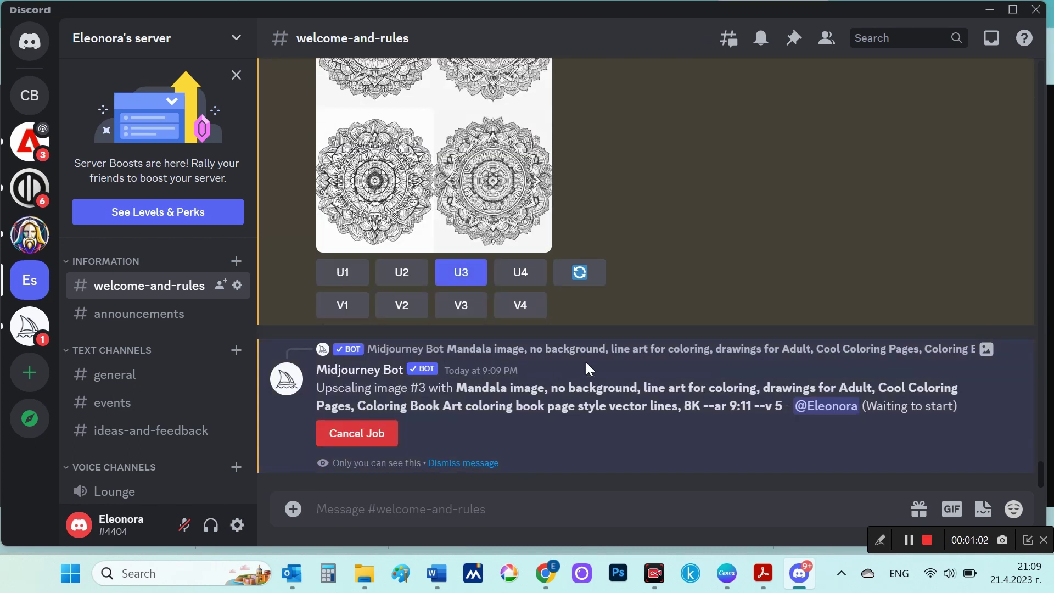
pyautogui.scroll(2, 617, 233)
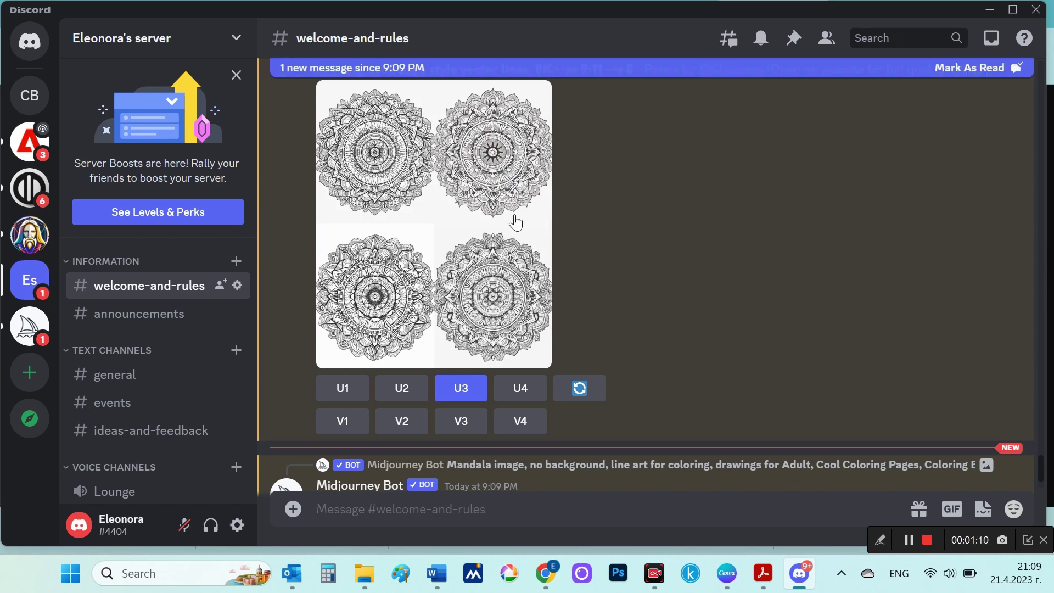
pyautogui.scroll(-6, 587, 309)
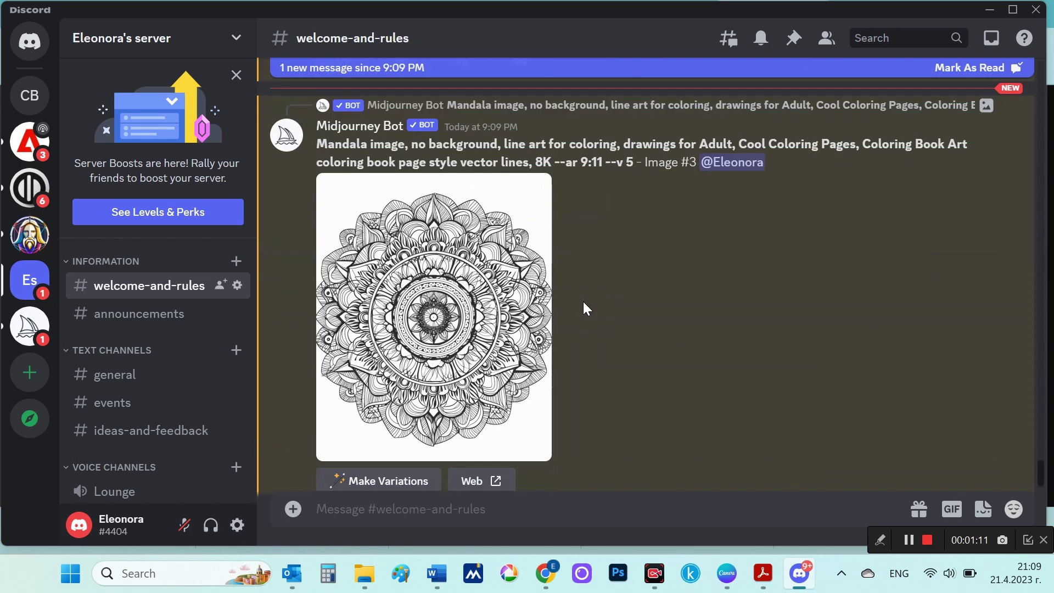
pyautogui.click(476, 311)
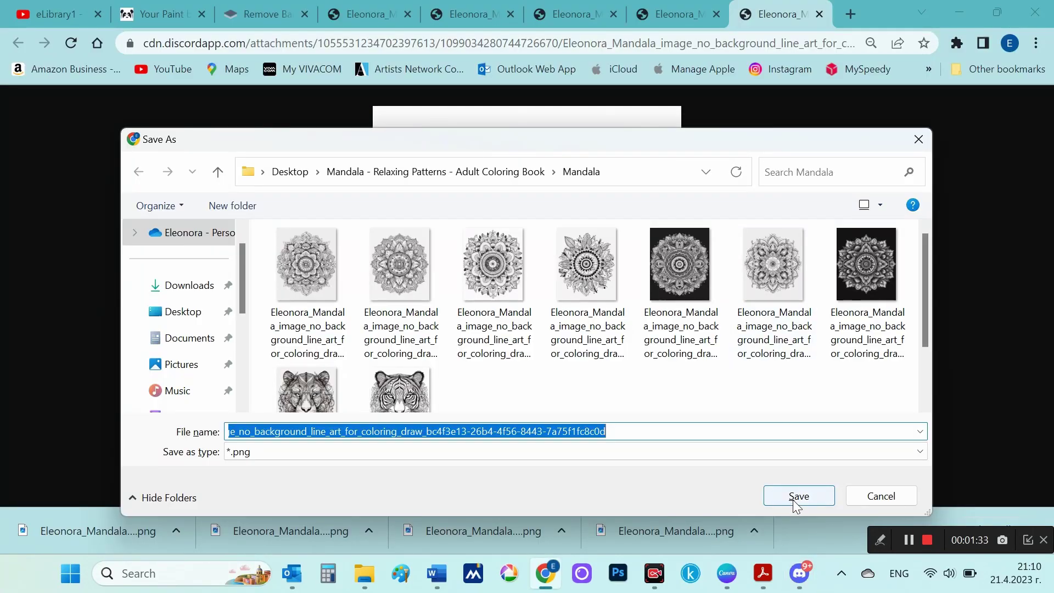
pyautogui.click(793, 499)
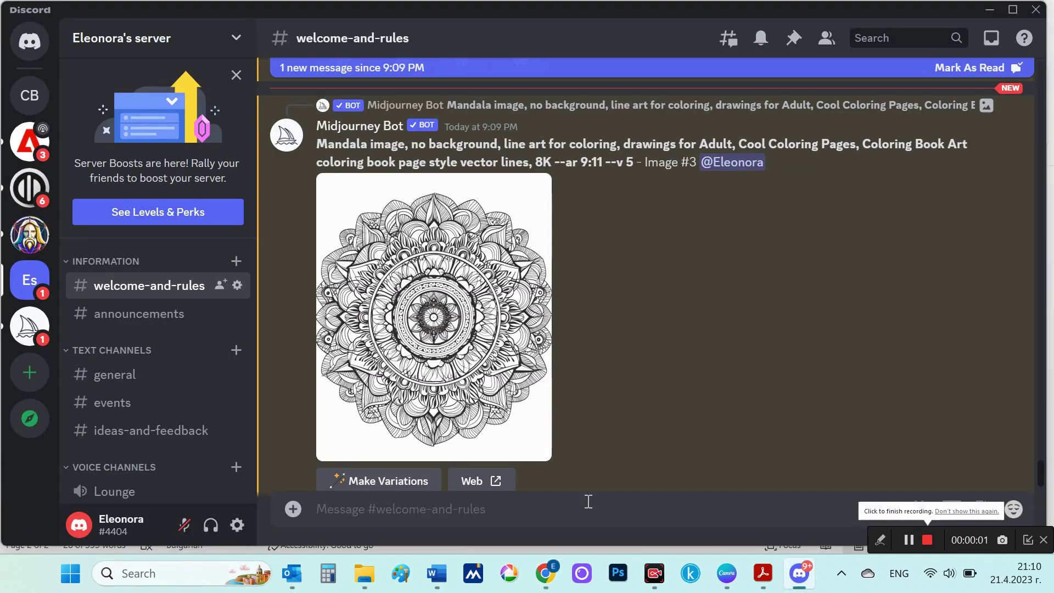
# Step: Run /imagine with the pasted Mandala tiger line-art prompt
pyautogui.write('/')
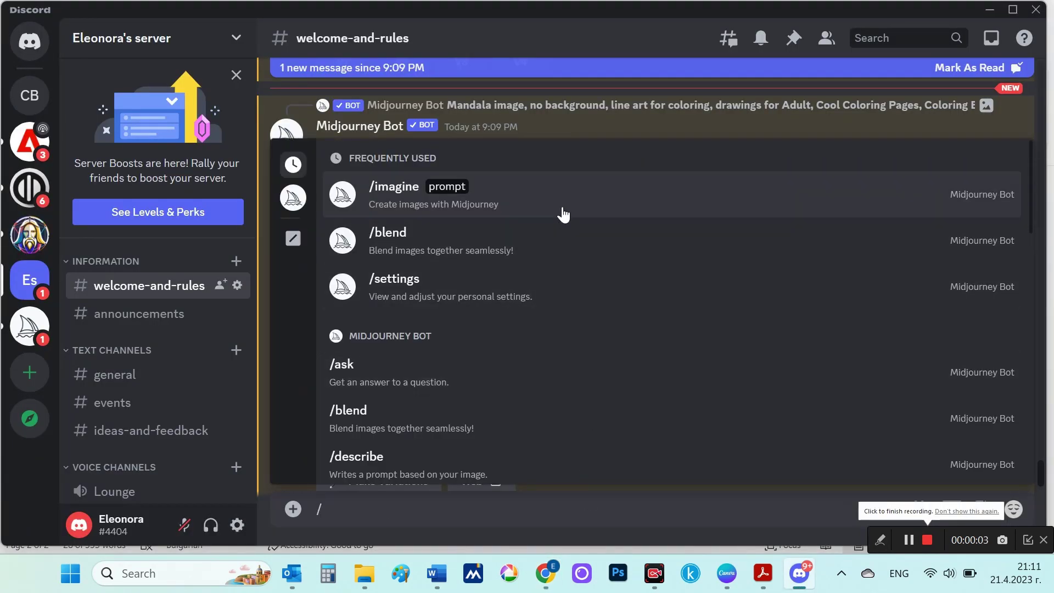
pyautogui.click(563, 214)
pyautogui.write('Mandala tigar image, no background, line art for coloring, drawings for Adult, Cool Coloring Pages, Coloring Book Art coloring book page style vector lines, 8K --ar 9:11')
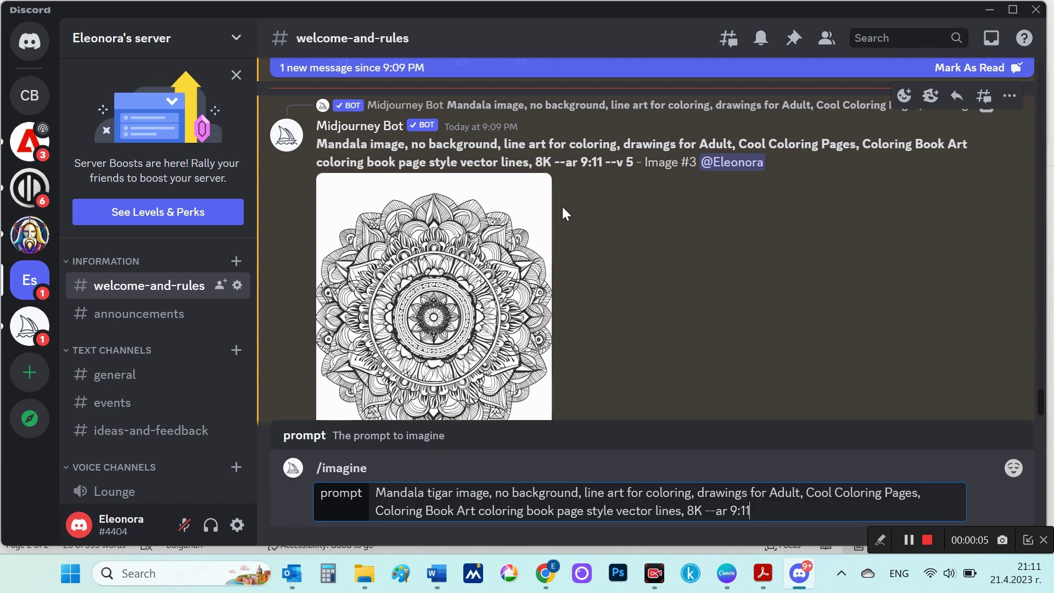
pyautogui.doubleClick(439, 493)
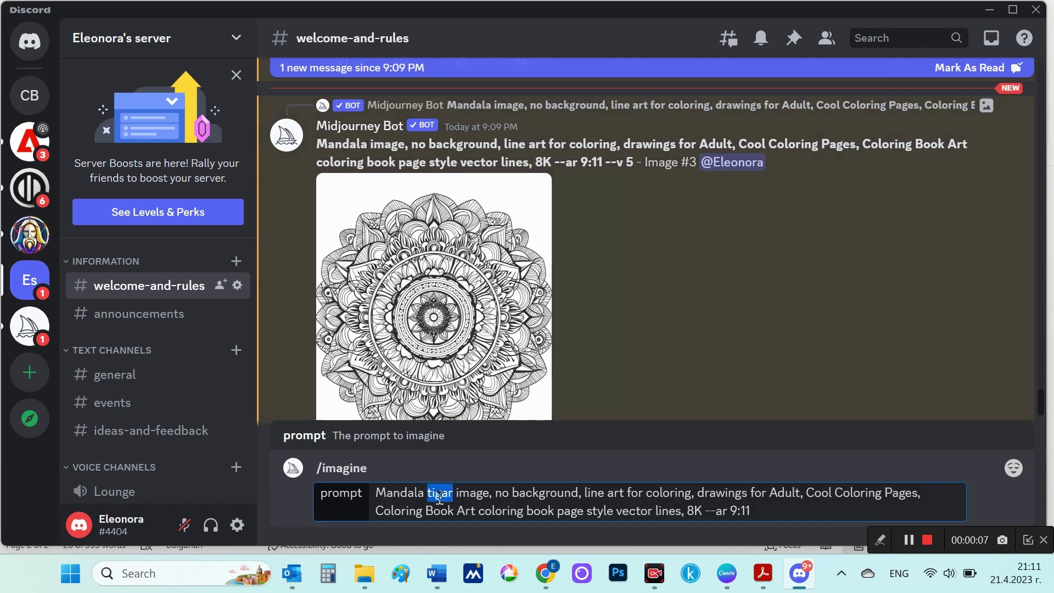
pyautogui.click(772, 512)
pyautogui.press('Return')
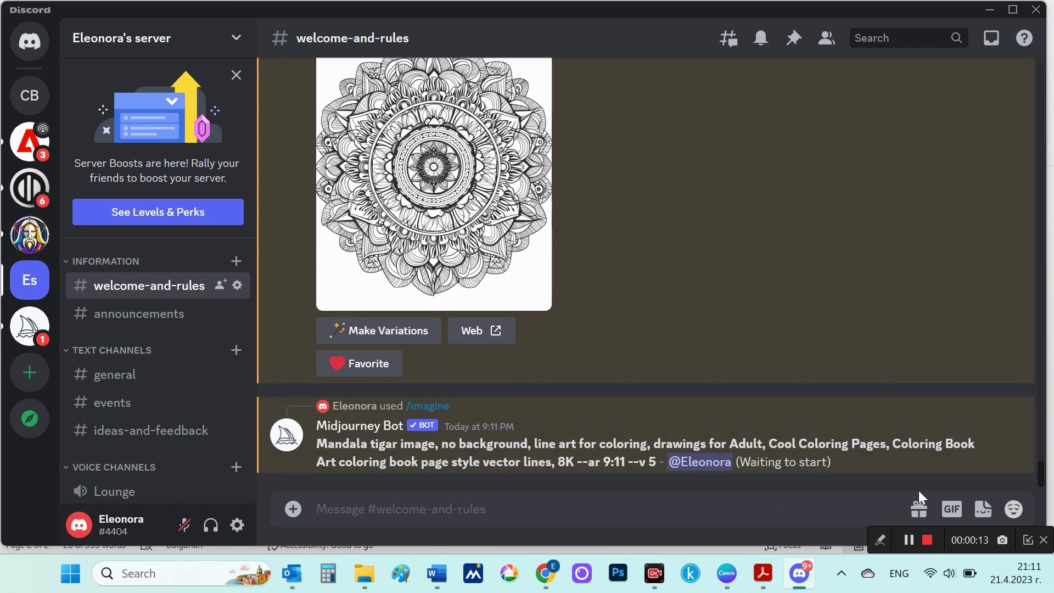
# Step: Upscale tiger Image #1 and save it as a PNG into the Mandala folder
pyautogui.click(928, 540)
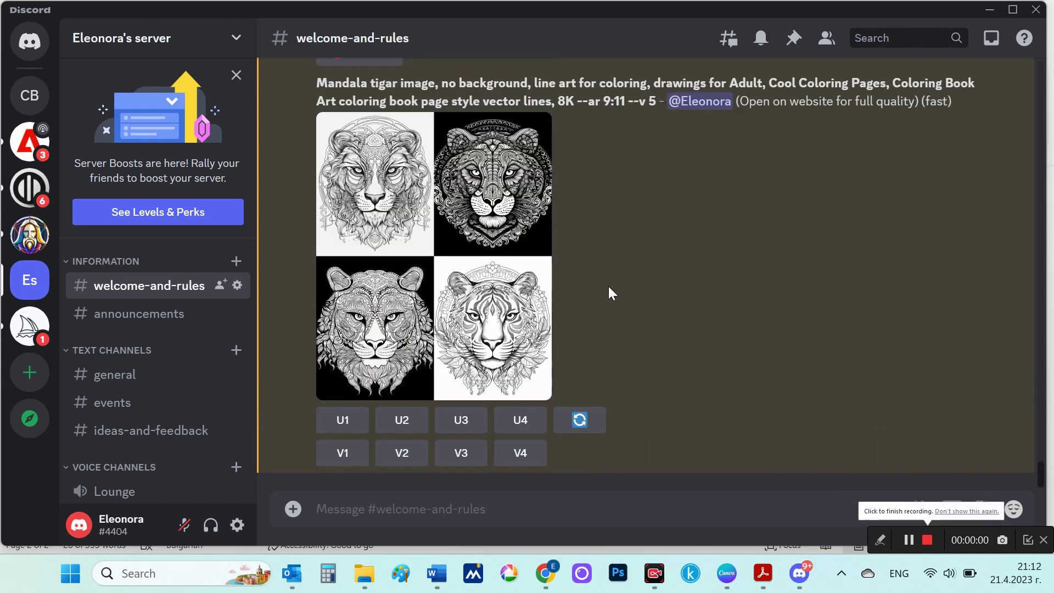
pyautogui.click(495, 294)
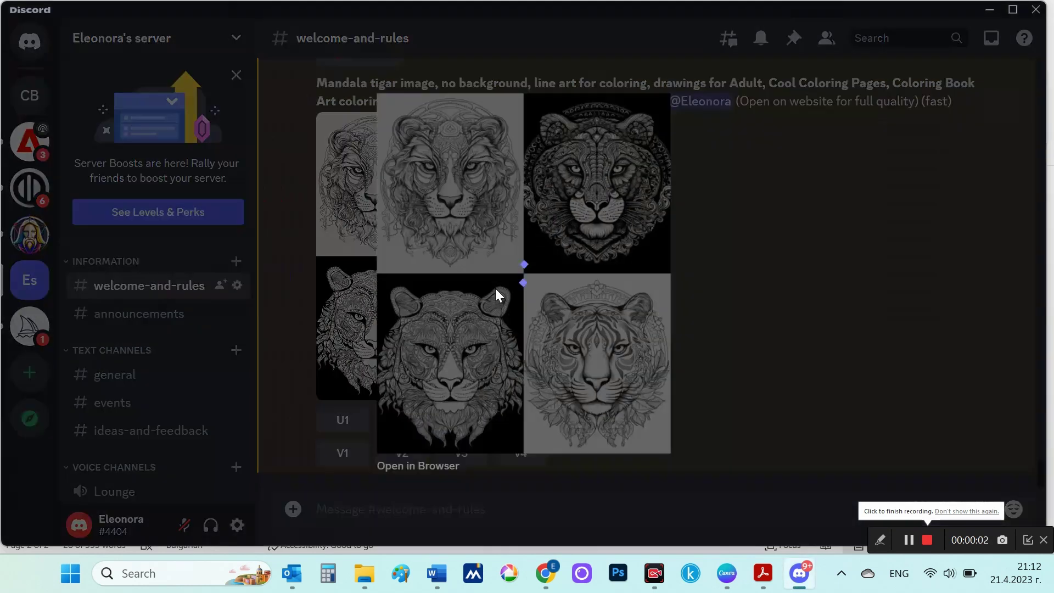
pyautogui.press('Escape')
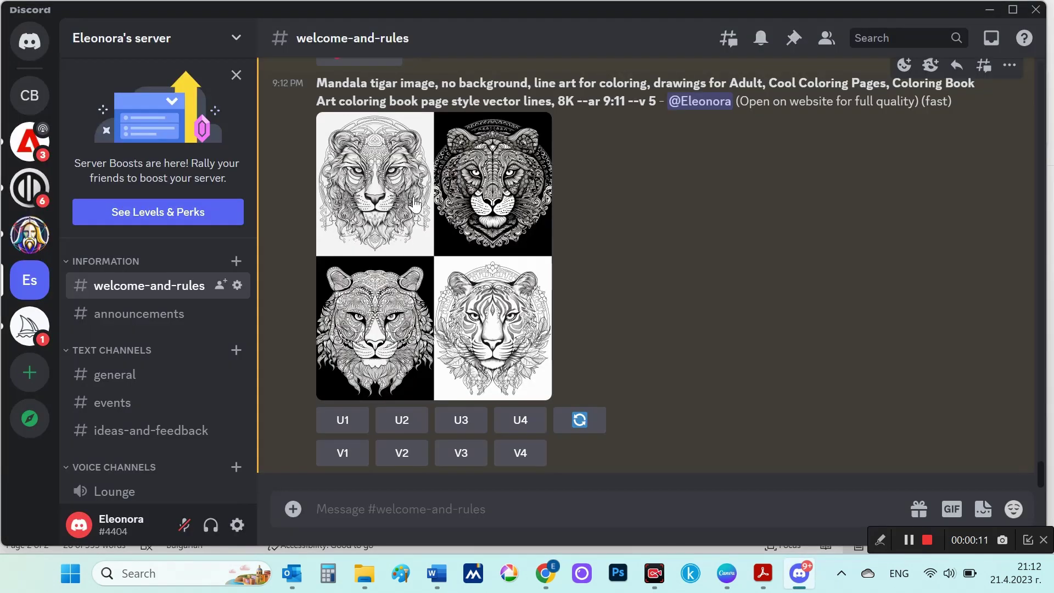
pyautogui.click(337, 422)
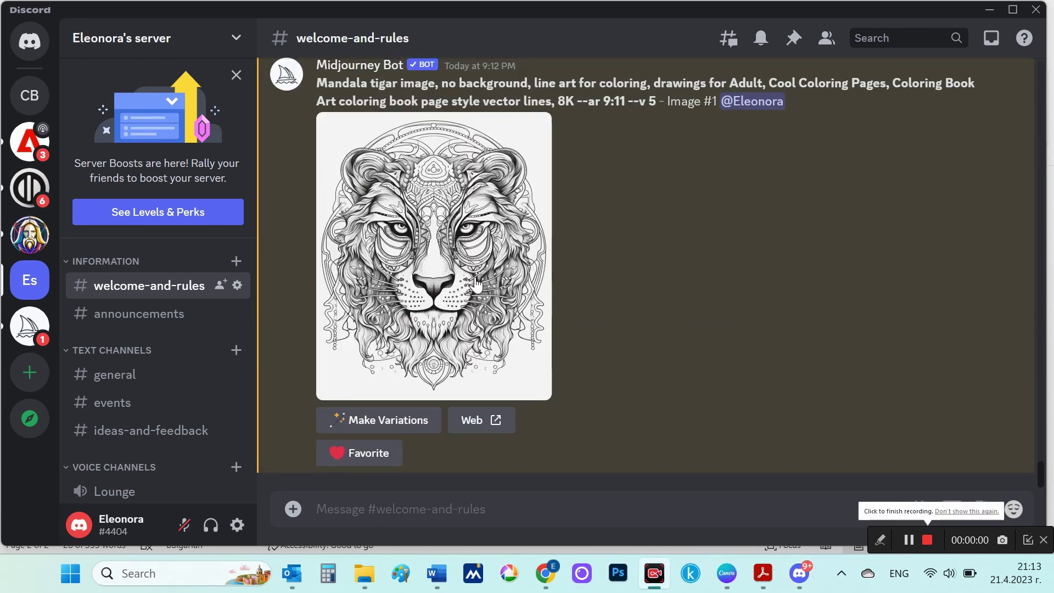
pyautogui.click(472, 281)
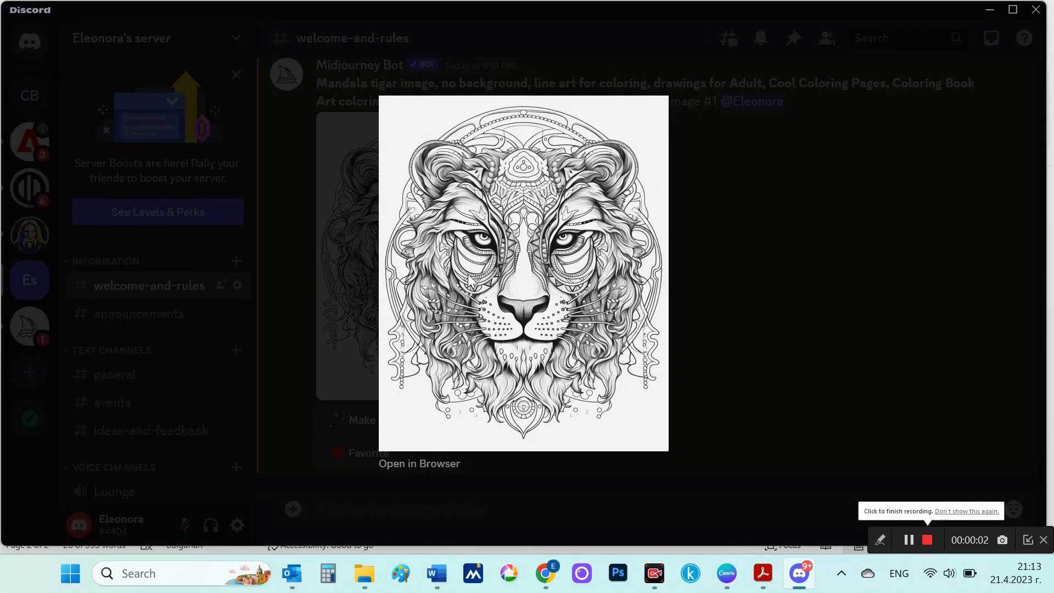
pyautogui.click(431, 463)
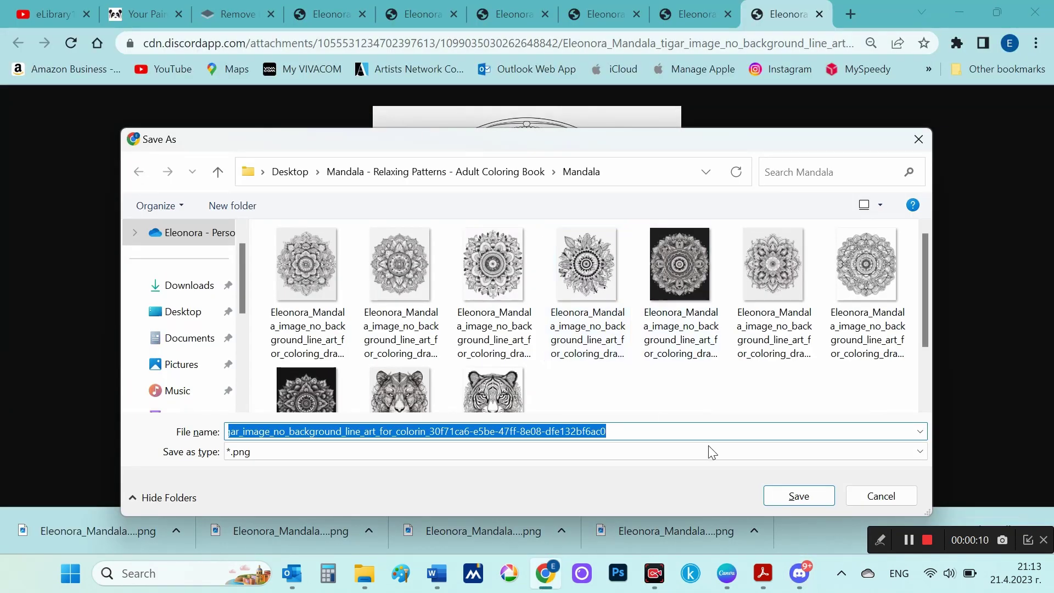
pyautogui.click(786, 496)
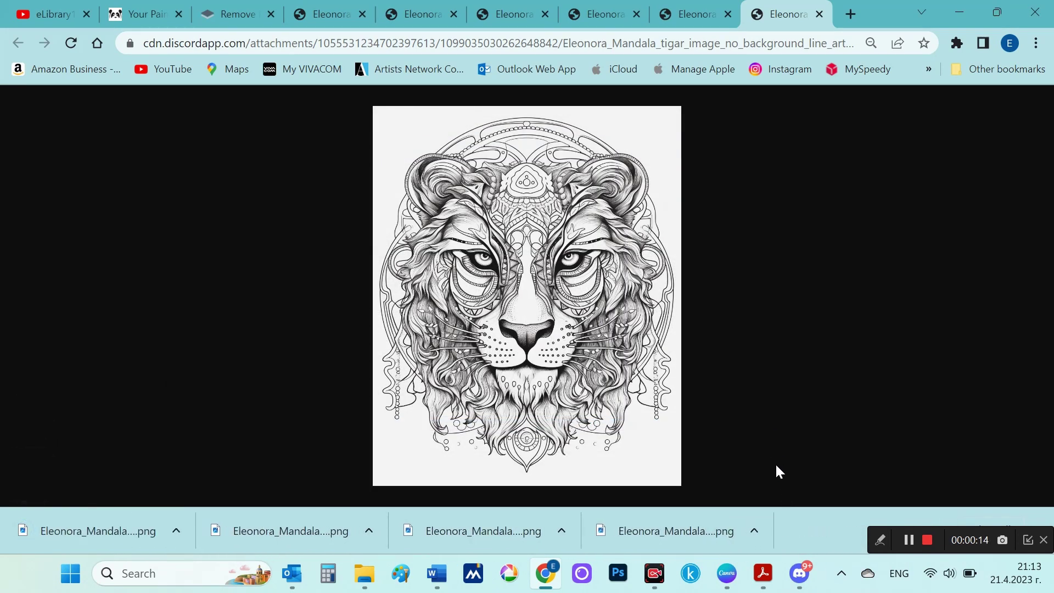
pyautogui.click(800, 573)
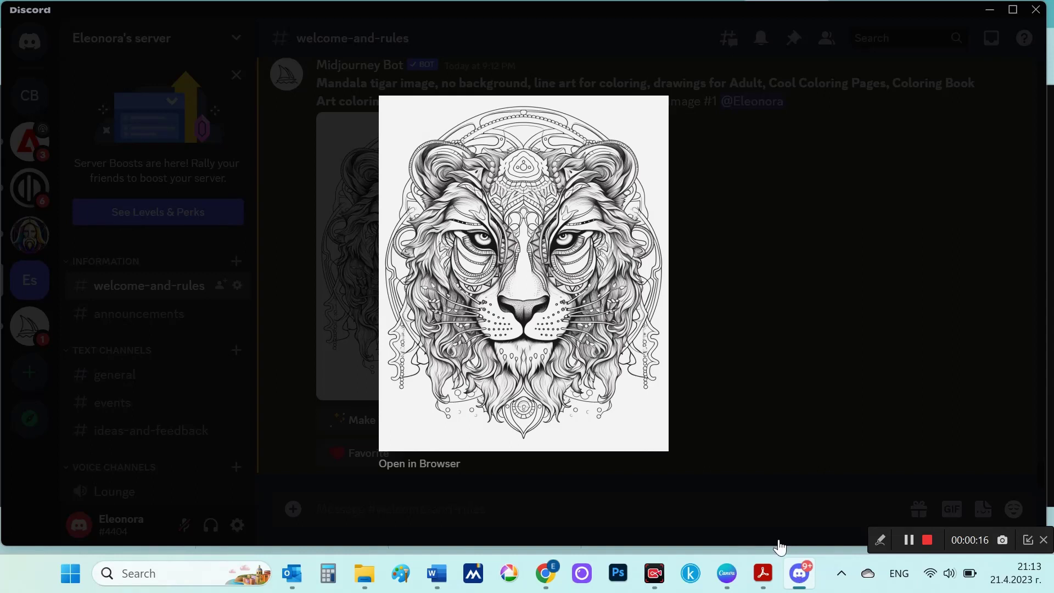
pyautogui.click(794, 432)
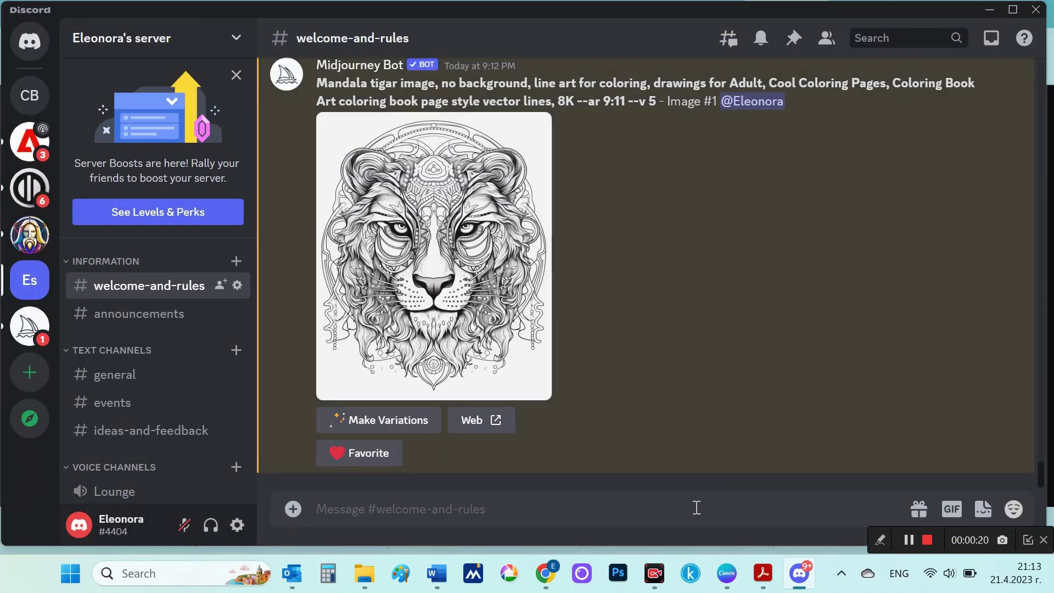
# Step: Run /imagine with the pasted Mandala cat line-art prompt
pyautogui.write('/')
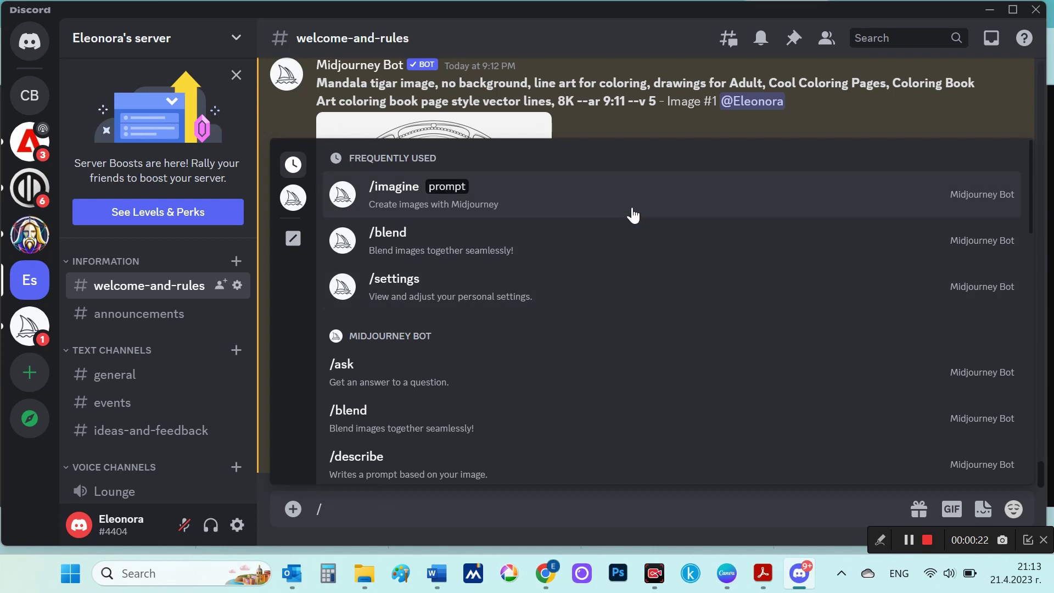
pyautogui.click(632, 207)
pyautogui.write('Mandala cat image, no background, line art for coloring, drawings for Adult, Cool Coloring Pages, Coloring Book Art coloring book page style vector lines, 8K --ar 9:11')
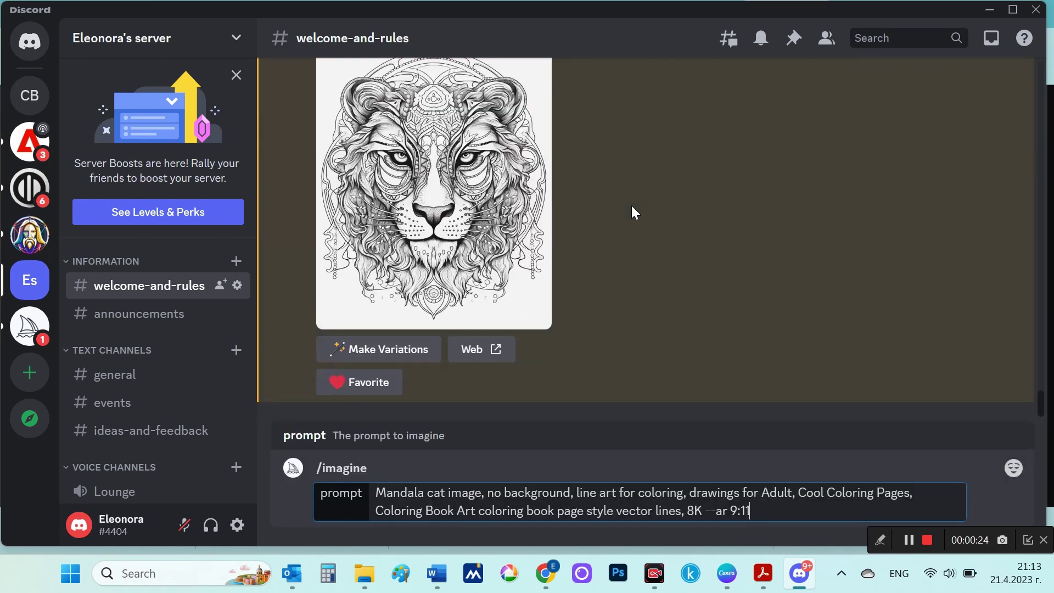
pyautogui.doubleClick(435, 492)
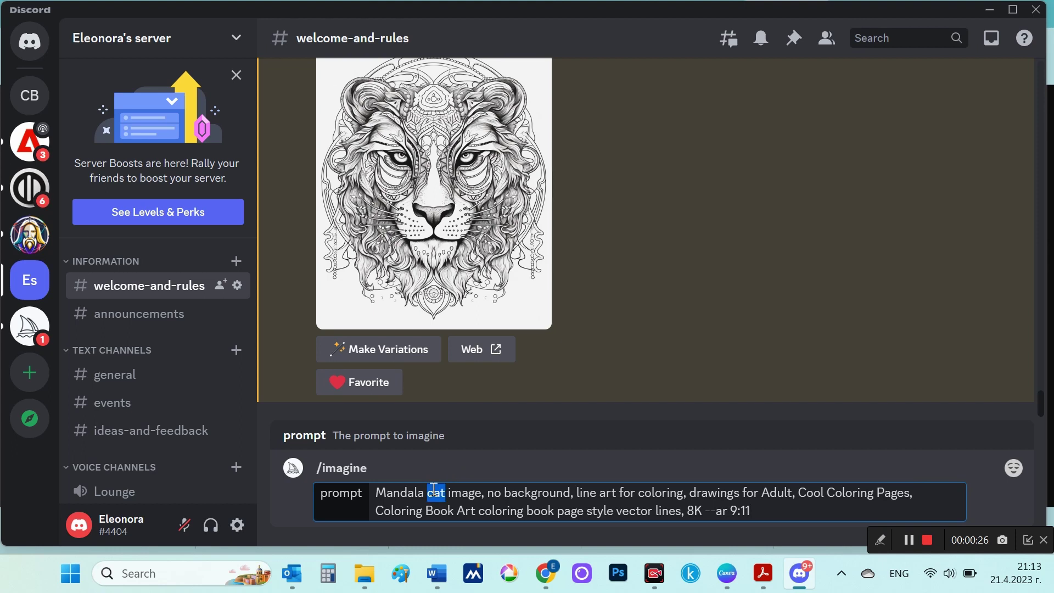
pyautogui.click(776, 507)
pyautogui.press('Return')
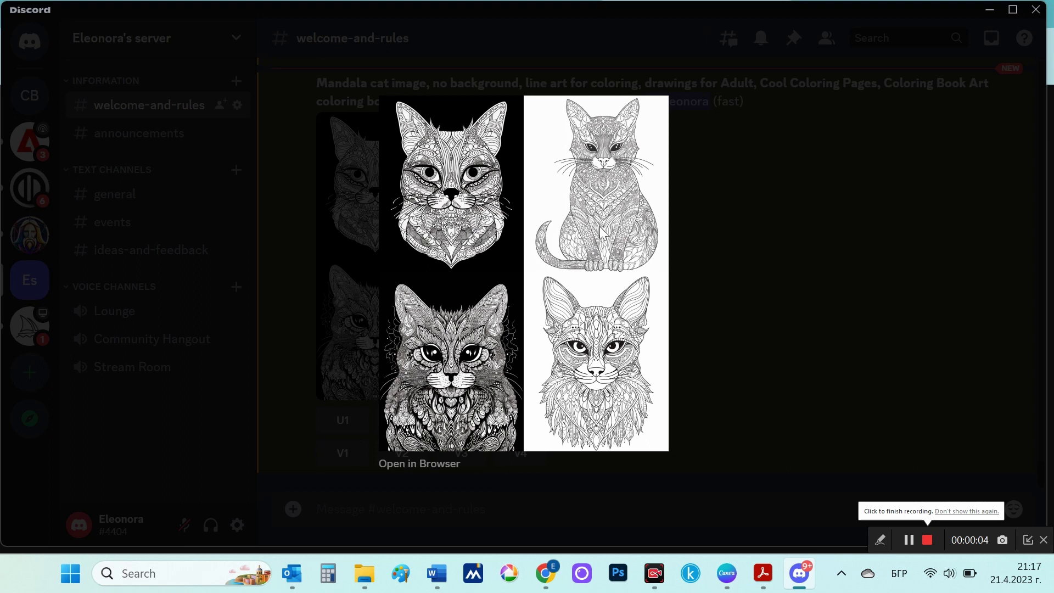
# Step: Upscale cat Image #2 and save it as a PNG into the Mandala folder
pyautogui.click(712, 290)
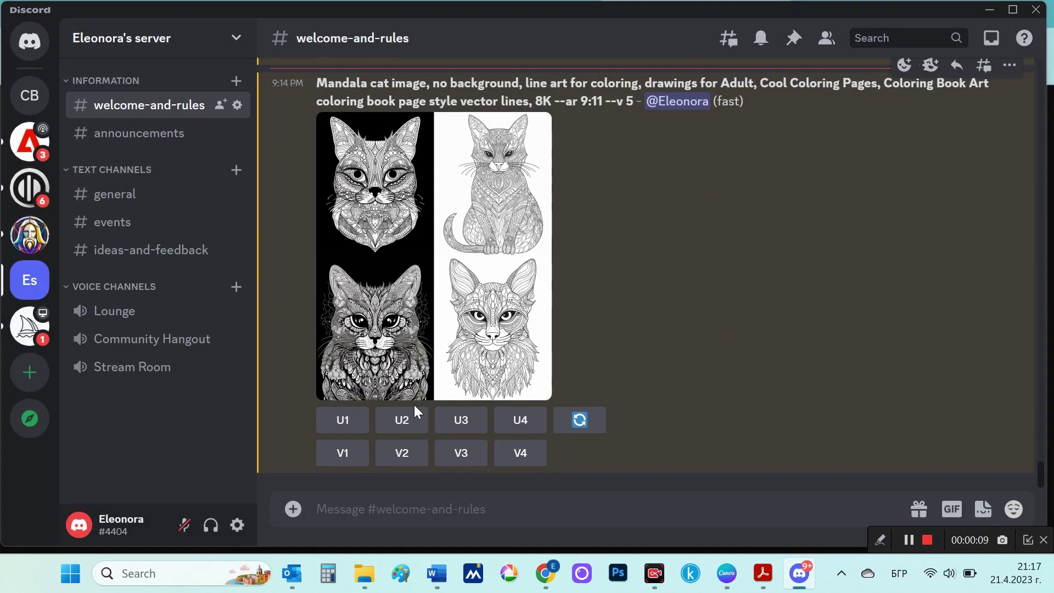
pyautogui.click(404, 420)
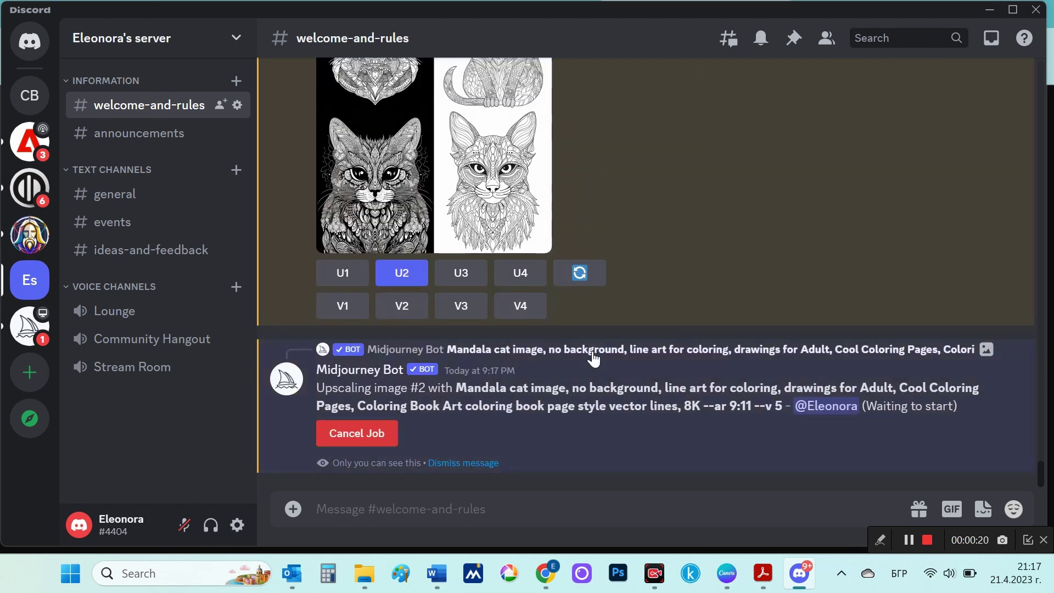
pyautogui.click(472, 290)
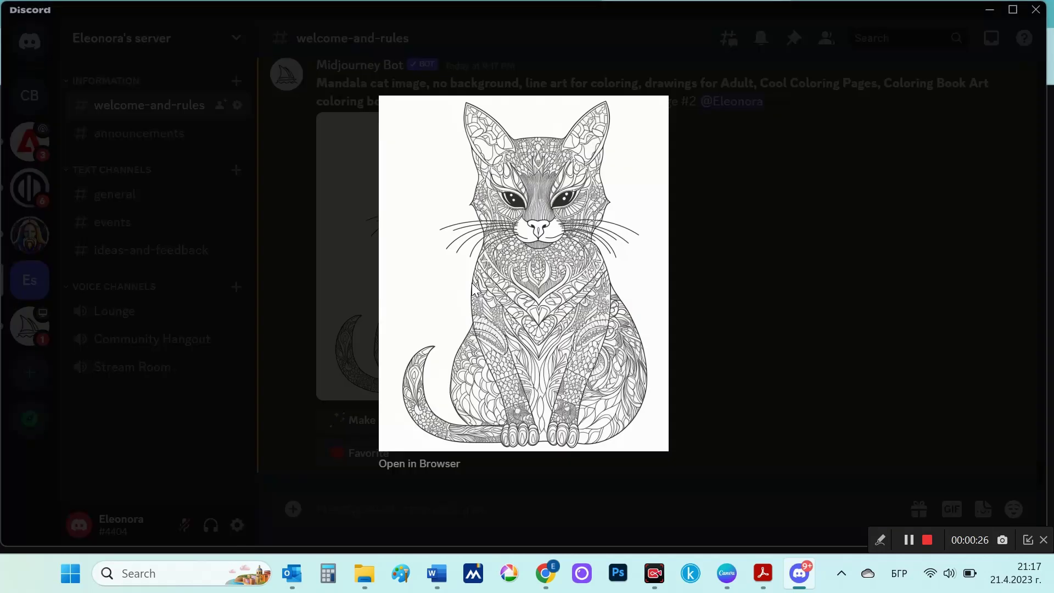
pyautogui.click(420, 464)
pyautogui.hotkey('ctrl', 's')
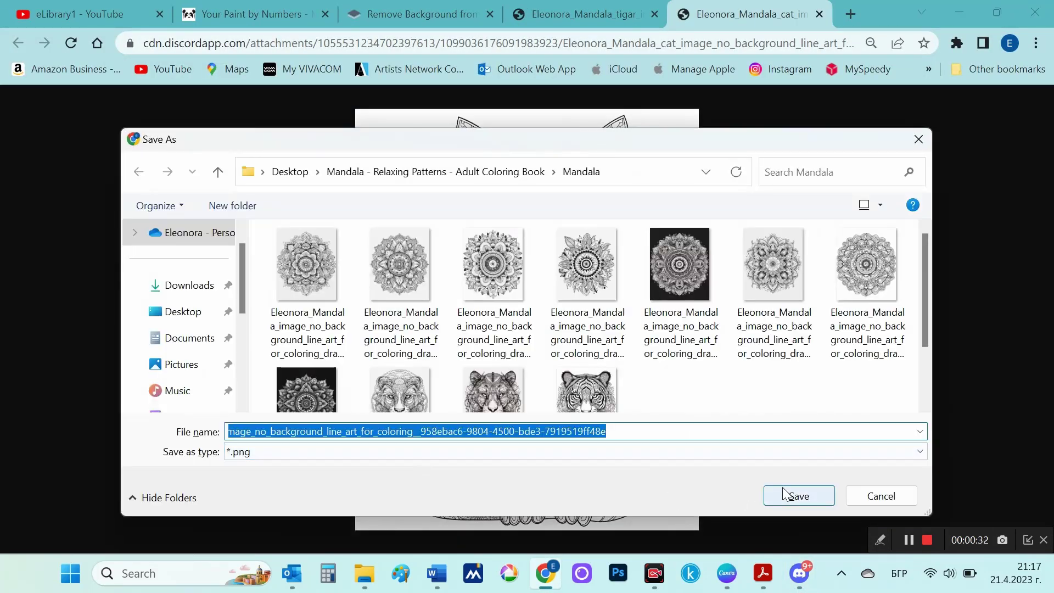
pyautogui.click(782, 487)
pyautogui.click(800, 574)
pyautogui.click(547, 517)
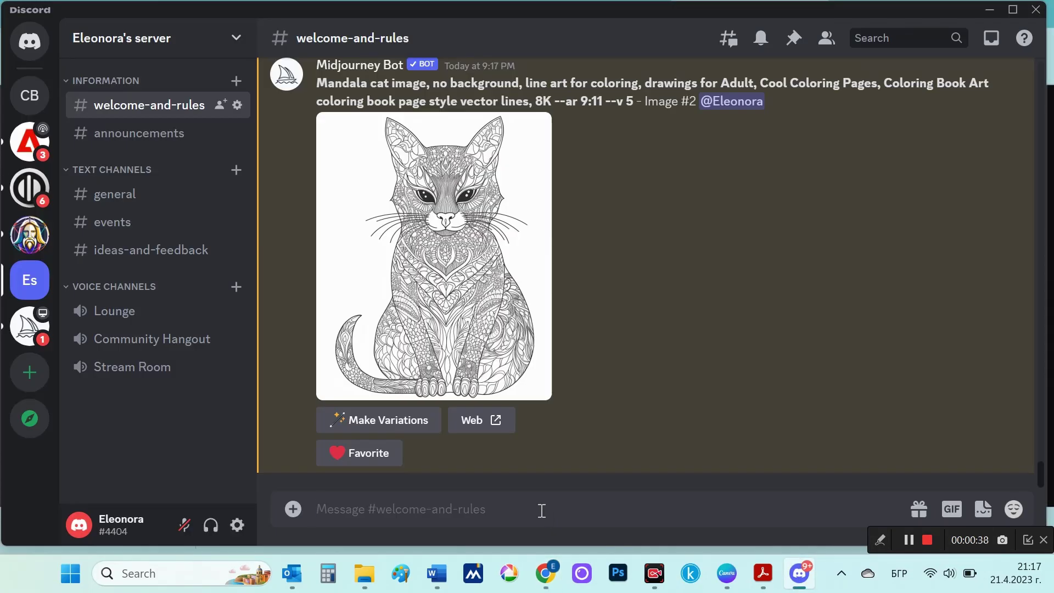
# Step: Generate a Mandala young-woman grid in Midjourney from the pasted prompt
pyautogui.write('/')
pyautogui.click(532, 186)
pyautogui.write('Mandala beautiful young woman image, no background, line art for coloring, drawings for Adult, Cool Coloring Pages, Coloring Book Art coloring book page style vector lines, 8K --ar 9:11')
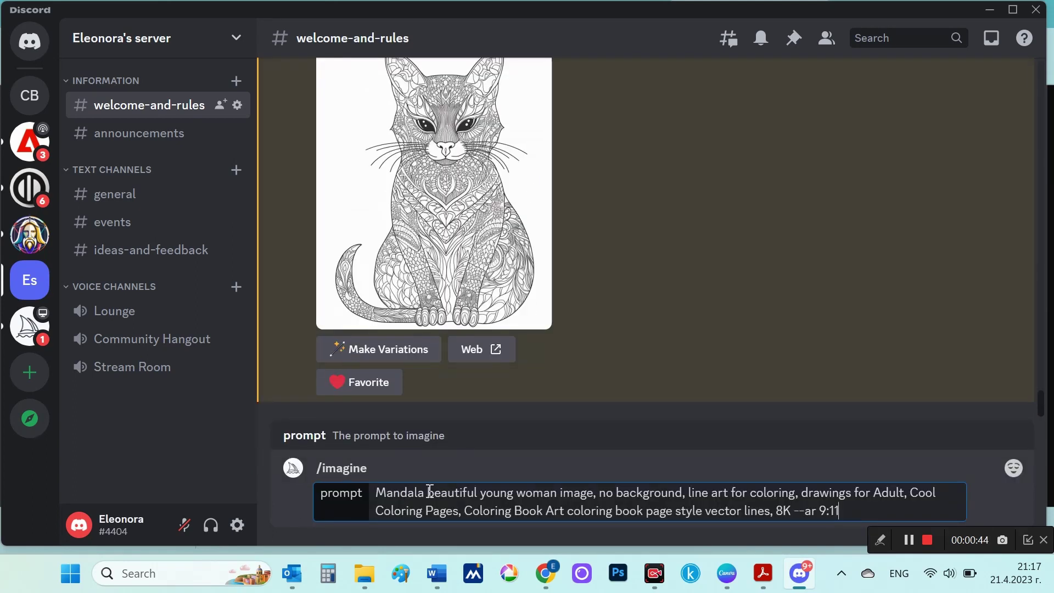
pyautogui.moveTo(430, 490); pyautogui.dragTo(566, 493)
pyautogui.press('Return')
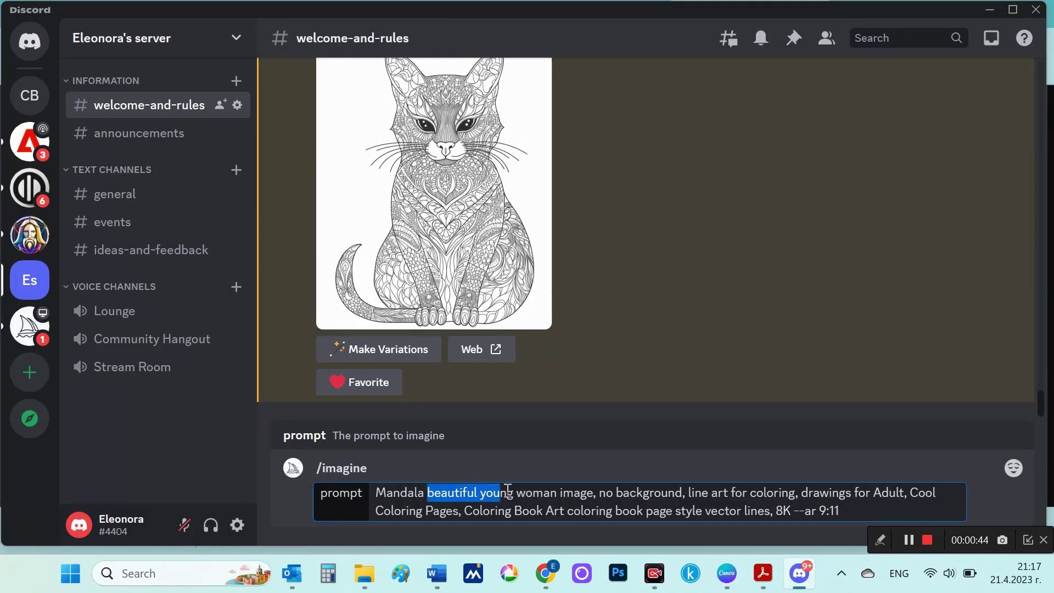
pyautogui.press('Return')
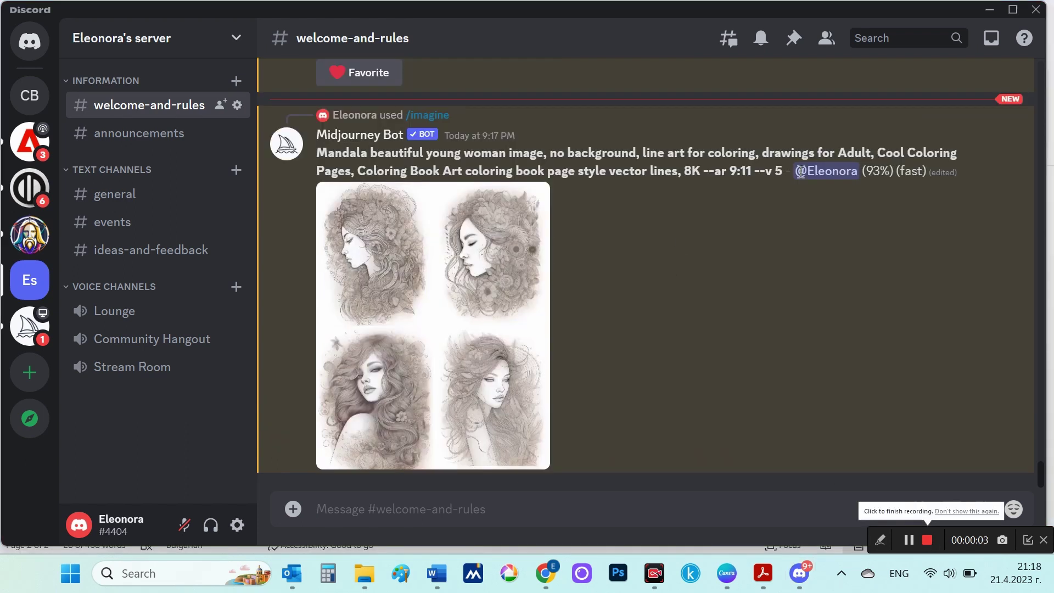
# Step: Inspect the young-woman grid and upscale the first variation (U1)
pyautogui.click(464, 226)
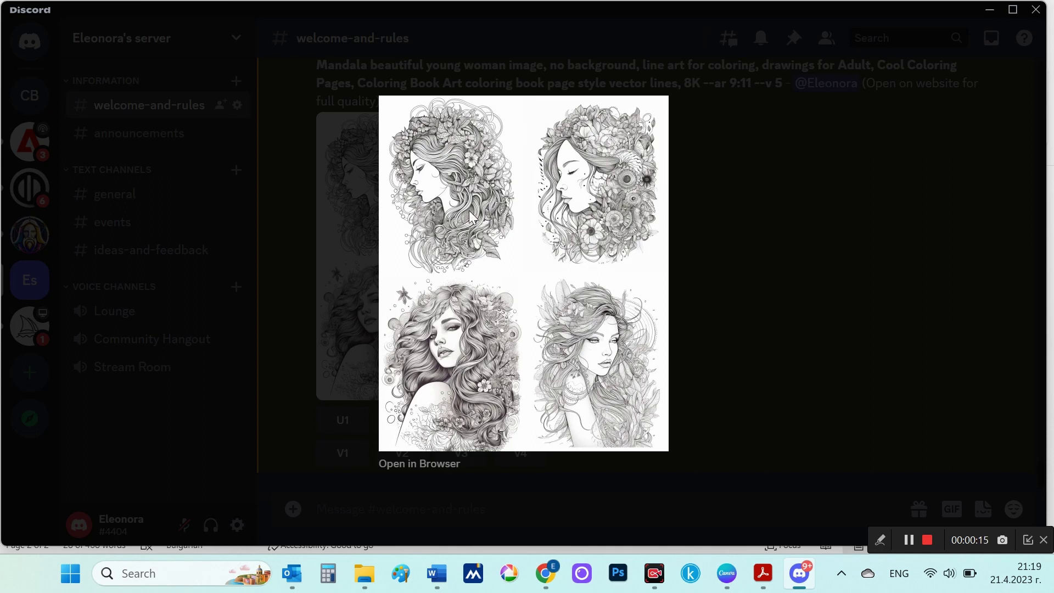
pyautogui.click(730, 300)
pyautogui.click(343, 422)
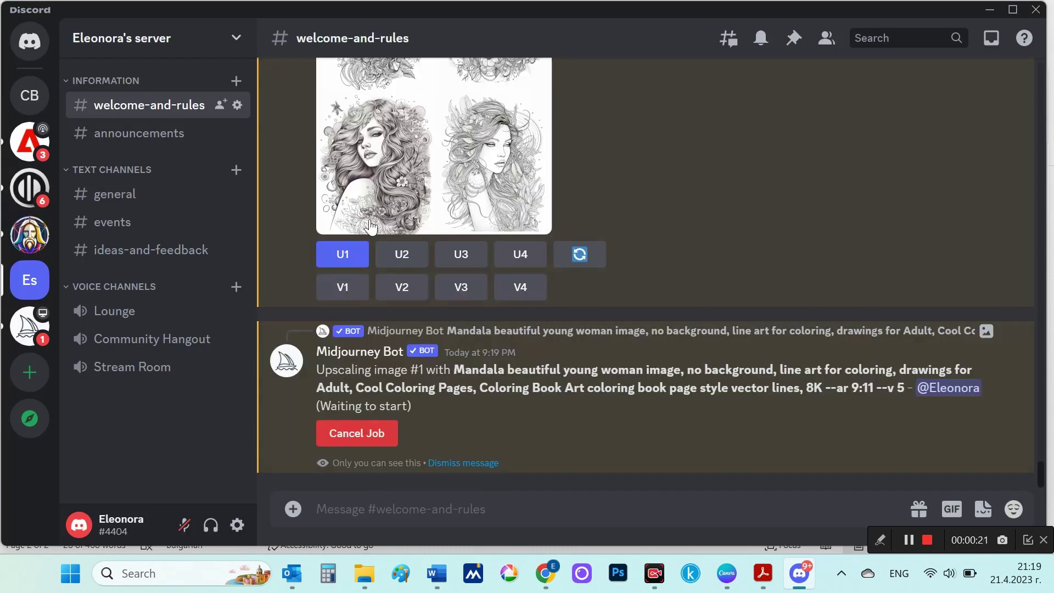
pyautogui.scroll(4, 465, 254)
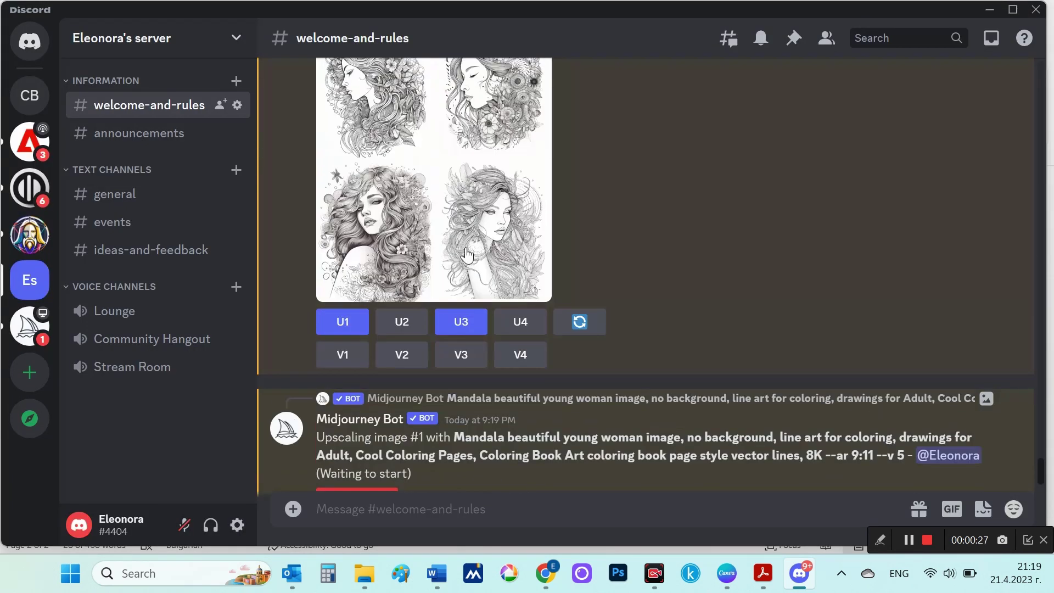
pyautogui.scroll(-3, 467, 258)
pyautogui.scroll(-1, 497, 298)
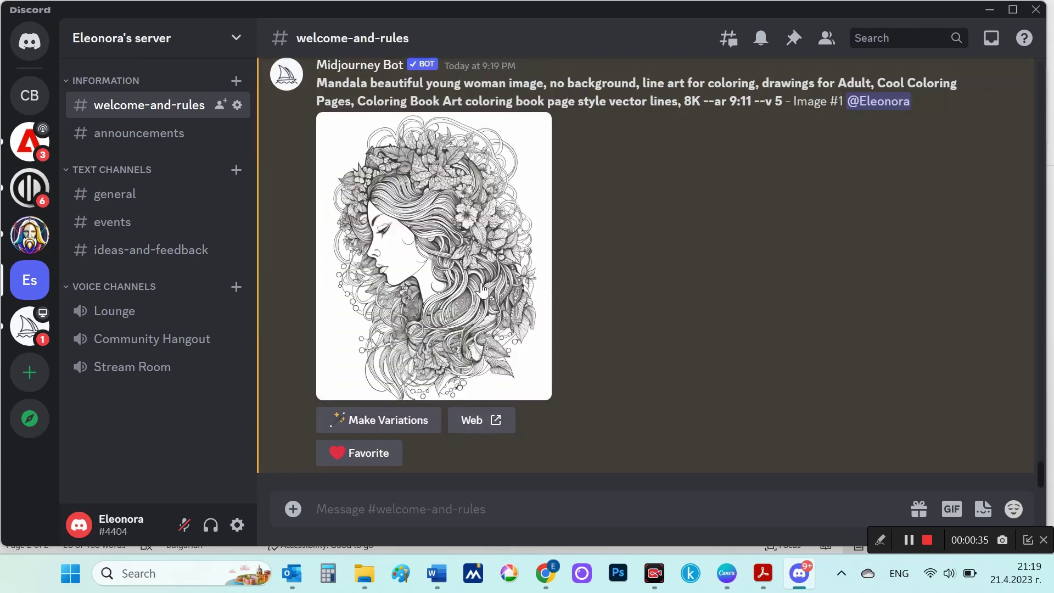
# Step: Save upscaled woman Image #1 as a PNG in the Mandala folder
pyautogui.click(482, 290)
pyautogui.click(434, 463)
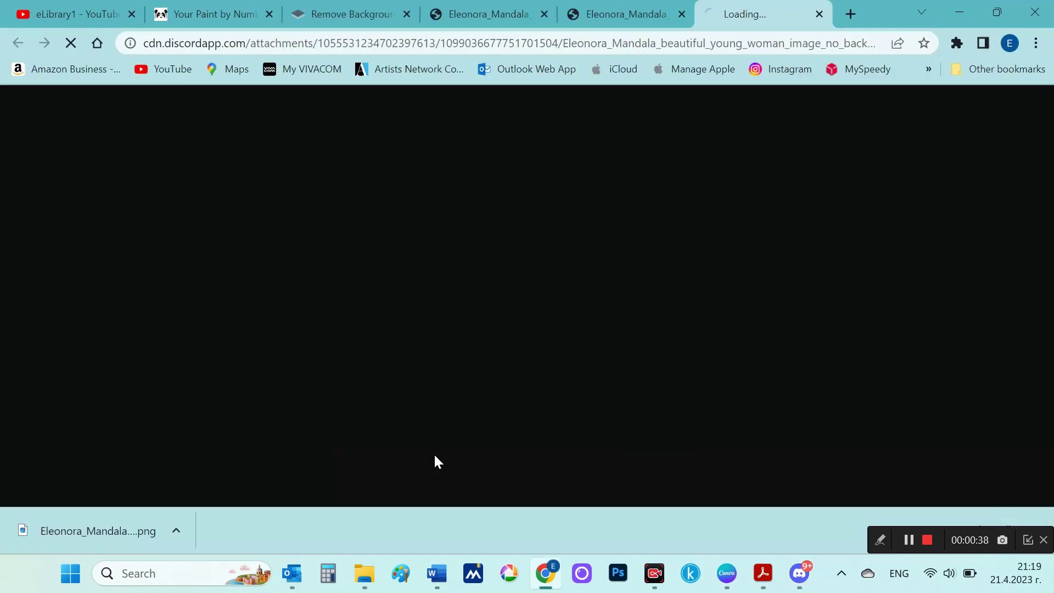
pyautogui.hotkey('ctrl', 's')
pyautogui.click(799, 496)
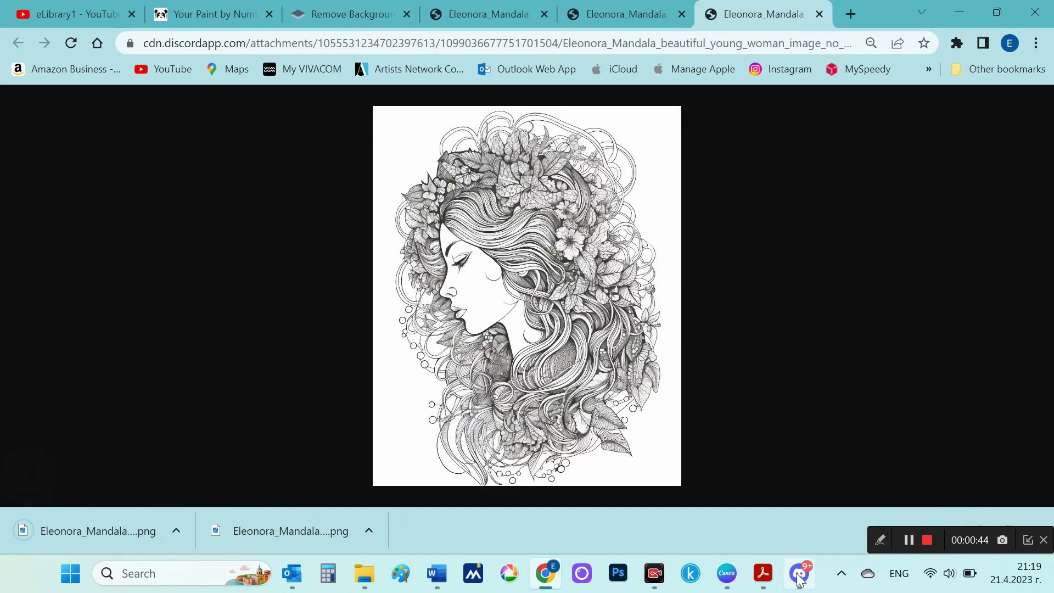
pyautogui.click(800, 573)
pyautogui.click(779, 358)
# Step: Save upscaled woman Image #3 as a PNG in the Mandala folder
pyautogui.click(468, 269)
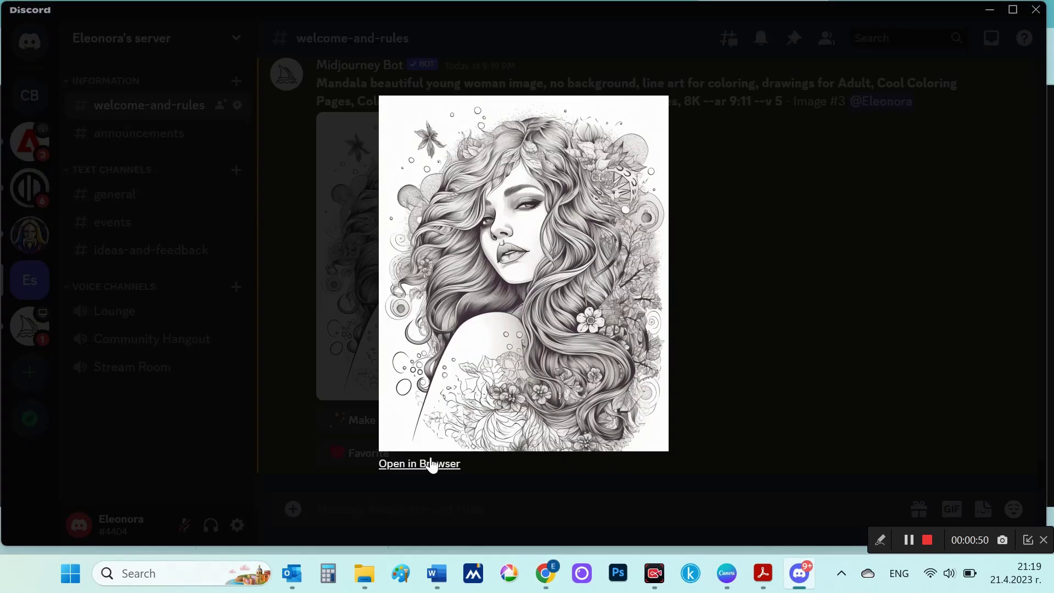
pyautogui.click(460, 462)
pyautogui.hotkey('ctrl', 's')
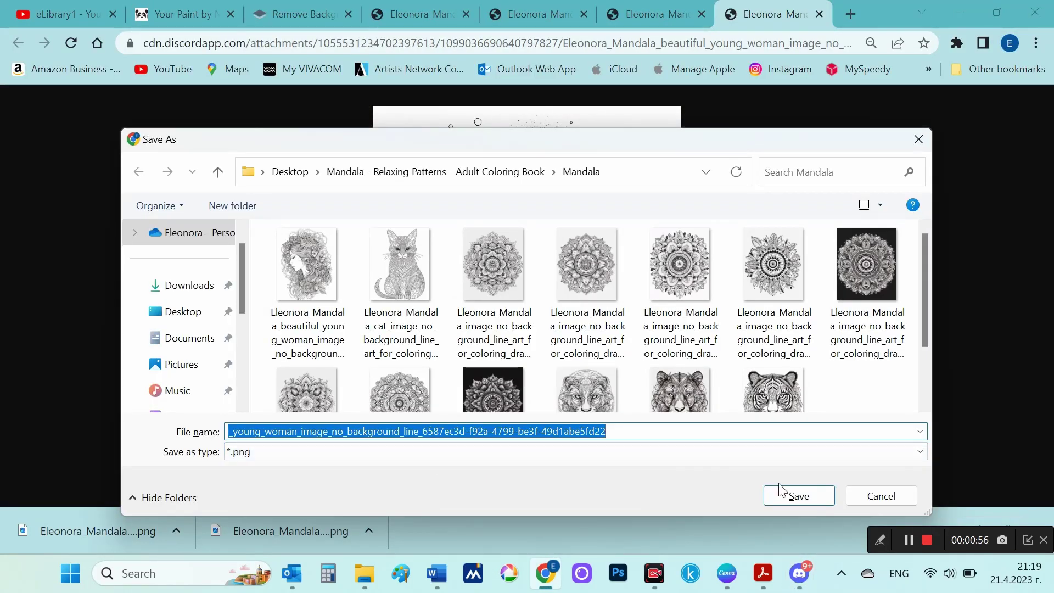
pyautogui.click(796, 496)
pyautogui.click(800, 573)
# Step: Generate a Mandala flower grid with /imagine and the pasted flower prompt
pyautogui.click(730, 373)
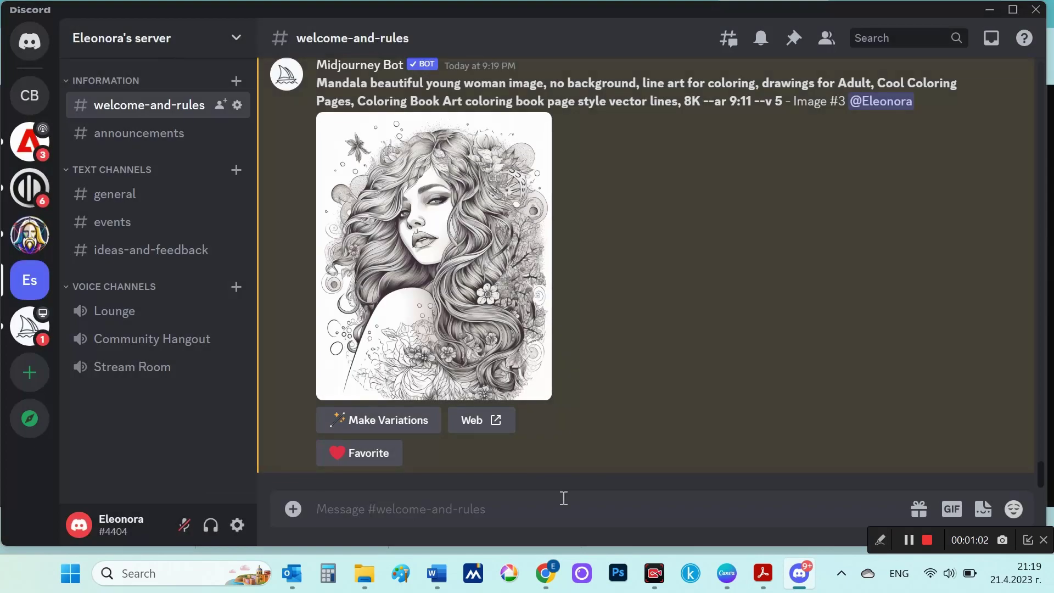
pyautogui.write('/')
pyautogui.click(616, 203)
pyautogui.write('Mandala flower image, no background, line art for coloring, drawings for Adult, Cool Coloring Pages, Coloring Book Art coloring book page style vector lines, 8K --ar 9:11')
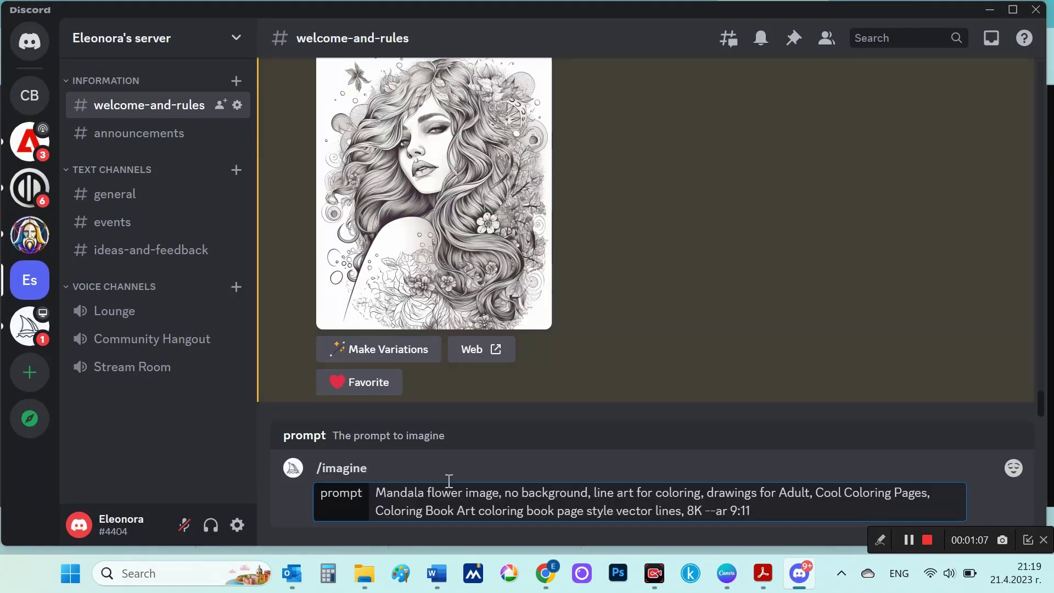
pyautogui.press('Return')
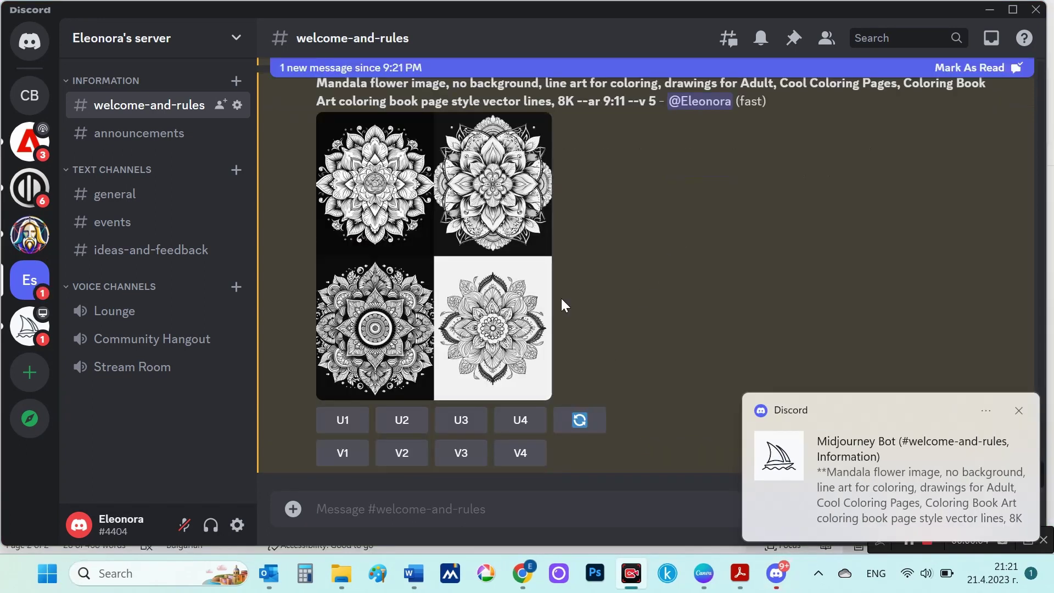
# Step: Inspect the flower grid and upscale the fourth mandala (U4)
pyautogui.click(508, 334)
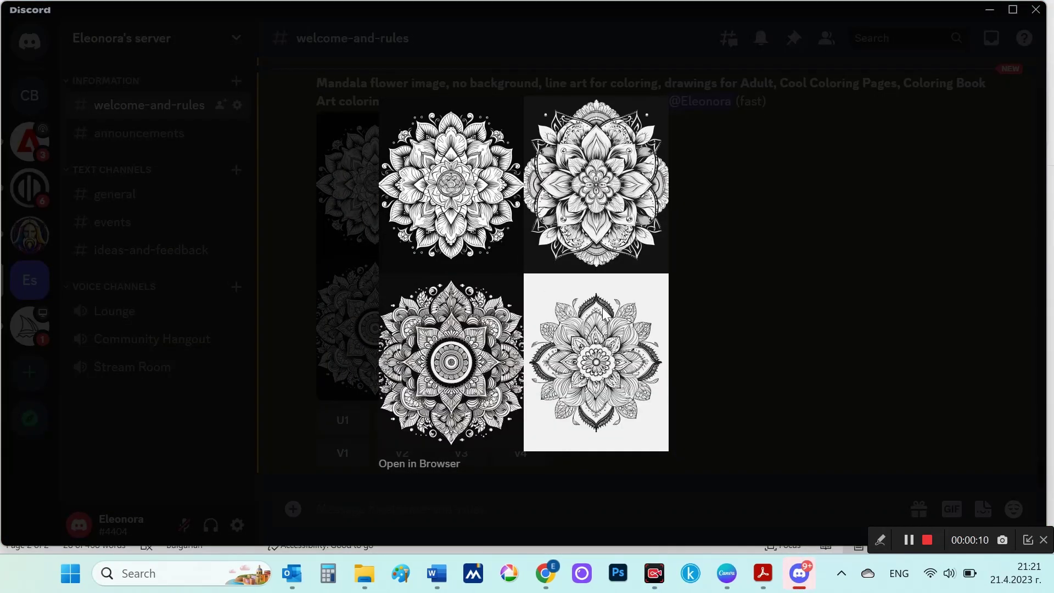
pyautogui.click(698, 367)
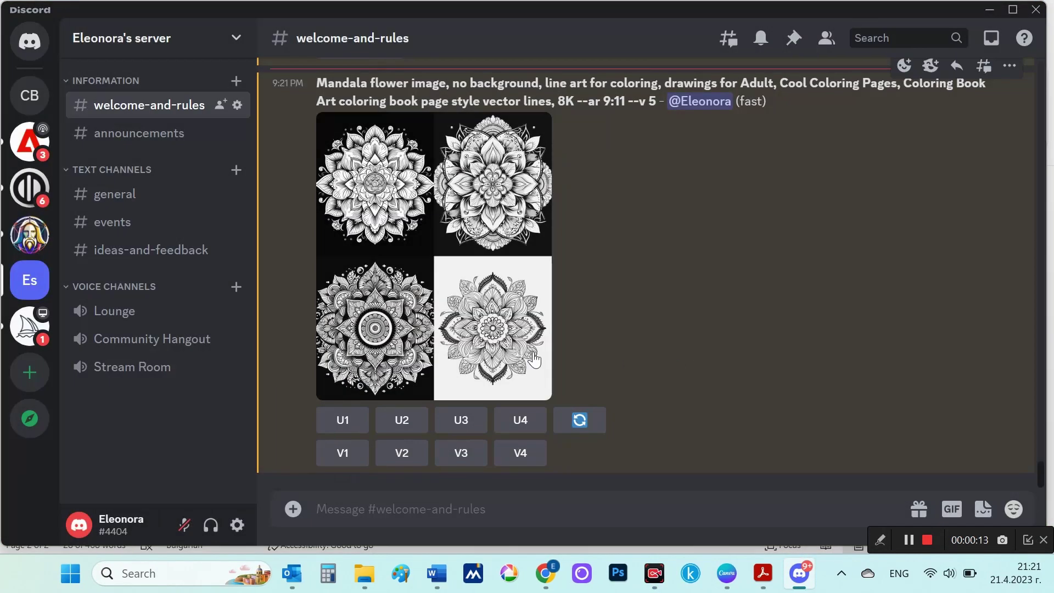
pyautogui.click(518, 421)
# Step: Start a Mandala sun generation by changing the prompt subject to 'sun'
pyautogui.write('/')
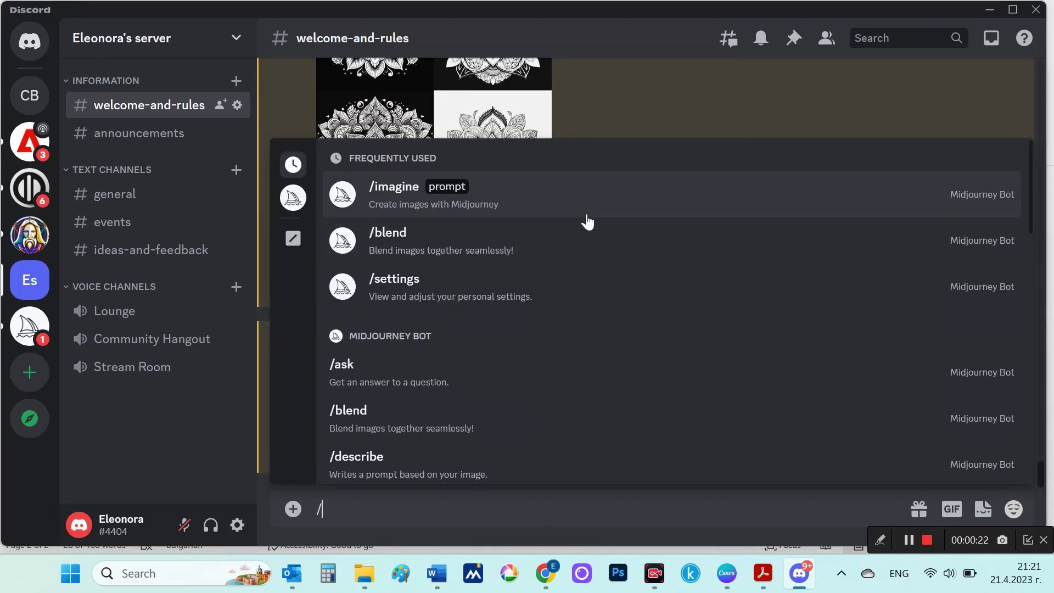
pyautogui.click(584, 207)
pyautogui.write('Mandala sun image, no background, line art for coloring, drawings for Adult, Cool Coloring Pages, Coloring Book Art coloring book page style vector lines, 8K --ar 9:11')
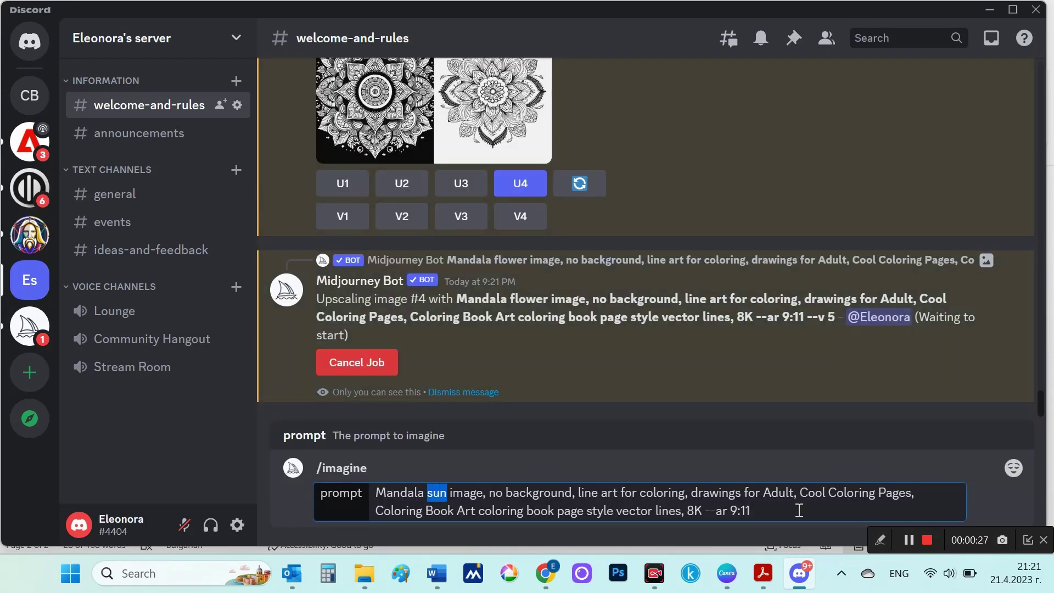
pyautogui.click(799, 511)
pyautogui.press('Return')
# Step: Save upscaled flower mandala Image #4 as a PNG in the Mandala folder
pyautogui.click(460, 194)
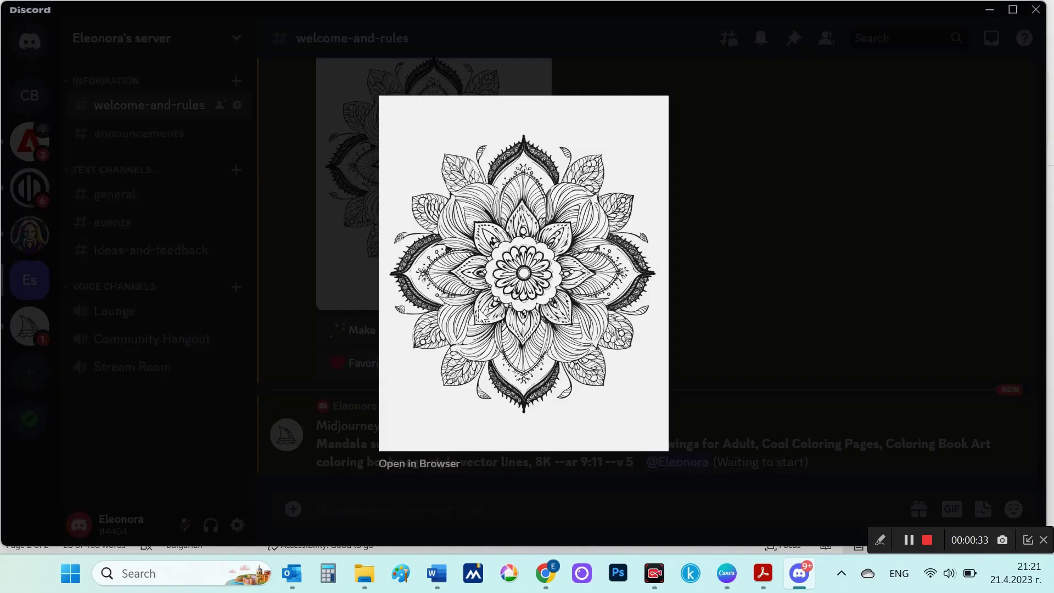
pyautogui.click(446, 467)
pyautogui.hotkey('ctrl', 's')
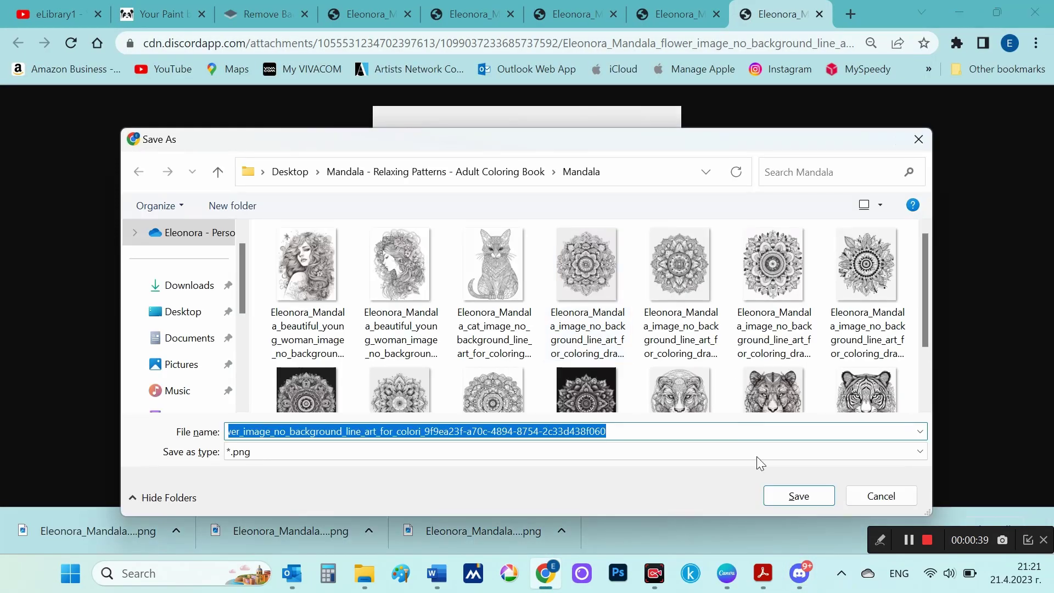
pyautogui.click(796, 497)
pyautogui.click(800, 573)
pyautogui.click(743, 275)
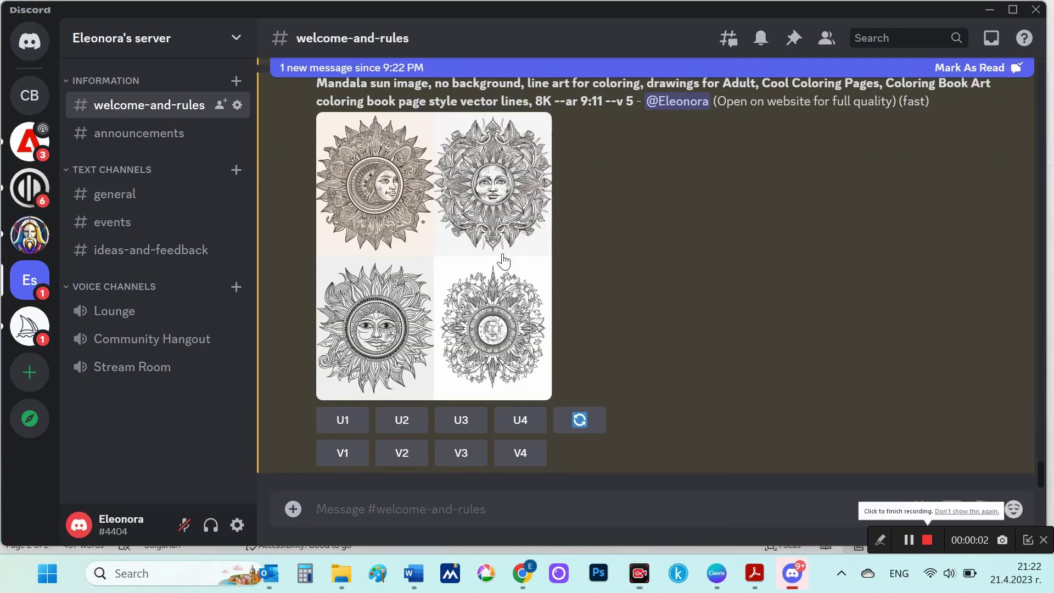
# Step: Remix the third sun mandala (V3) and upscale the fourth sun image (U4)
pyautogui.click(504, 261)
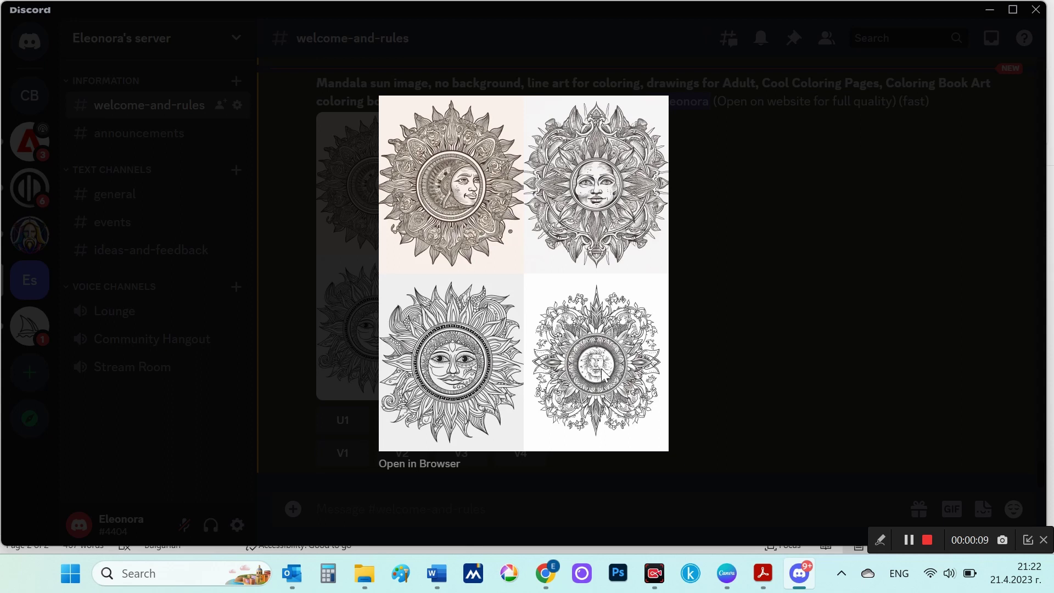
pyautogui.click(720, 357)
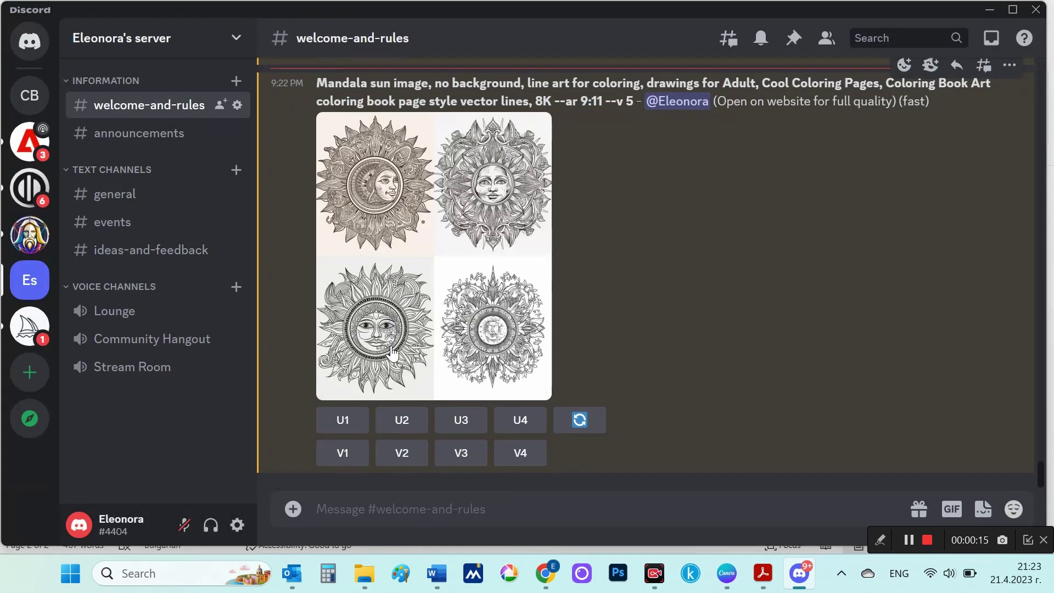
pyautogui.click(460, 453)
pyautogui.click(643, 380)
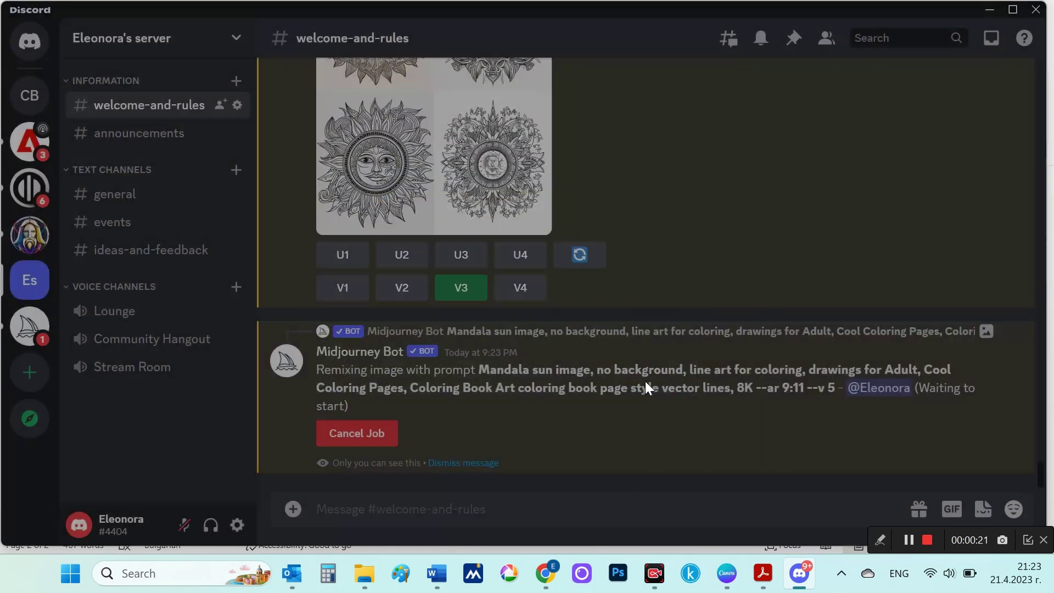
pyautogui.click(521, 262)
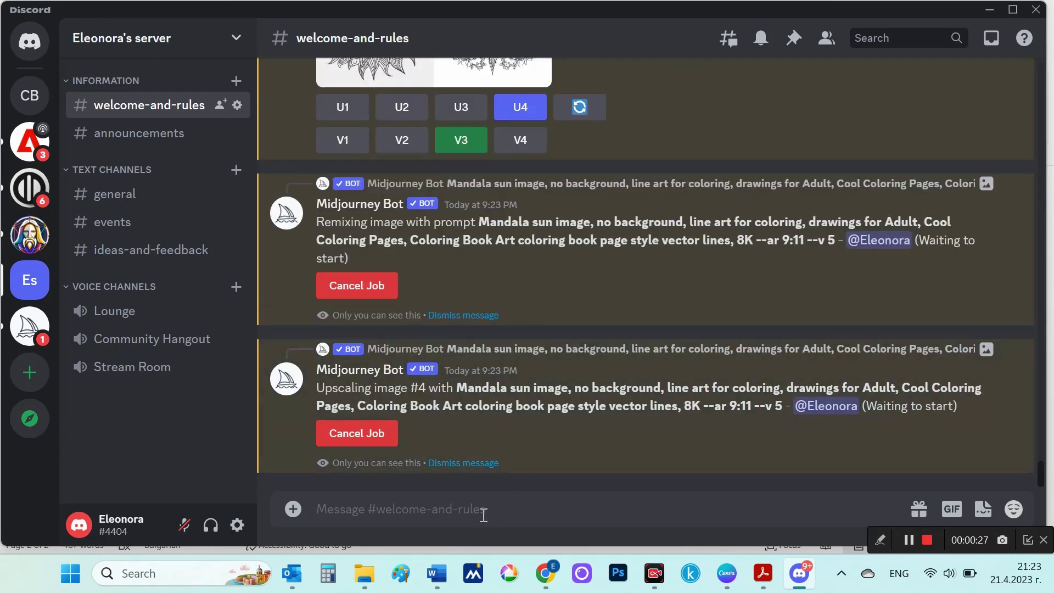
# Step: Queue another Mandala /imagine prompt and preview the upscaled sun
pyautogui.write('/')
pyautogui.click(564, 205)
pyautogui.write('Mandala an elephant image, no background, line art for coloring, drawings for Adult, Cool Coloring Pages, Coloring Book Art coloring book page style vector lines, 8K --ar 9:11')
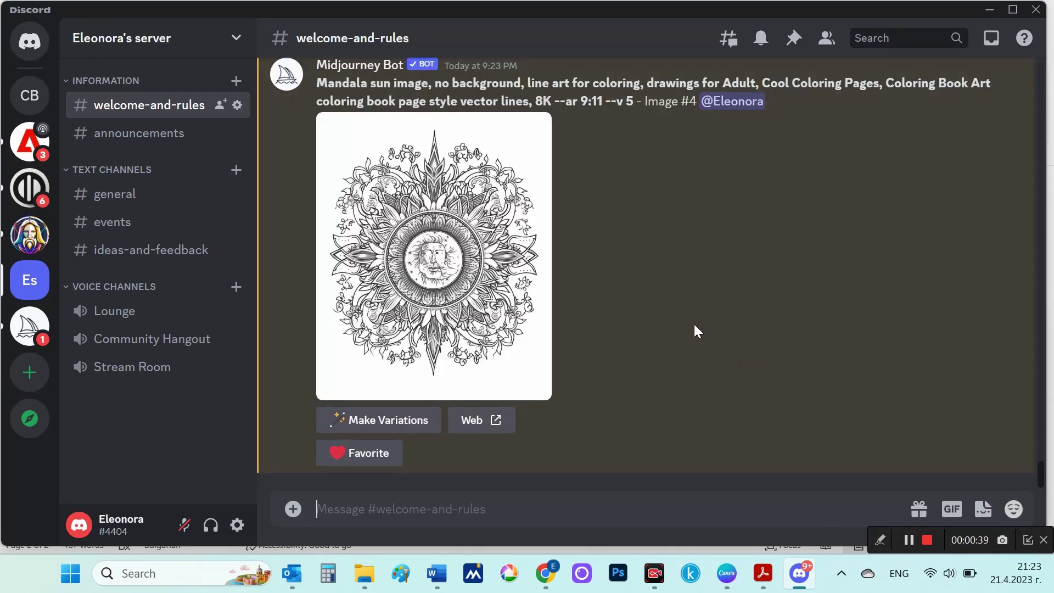
pyautogui.click(491, 281)
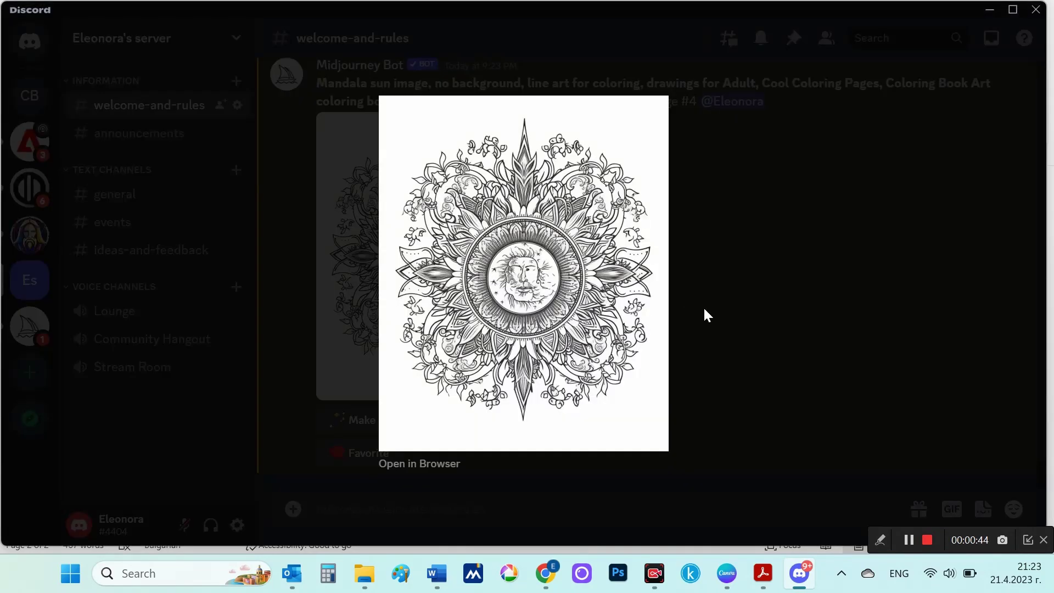
pyautogui.click(705, 315)
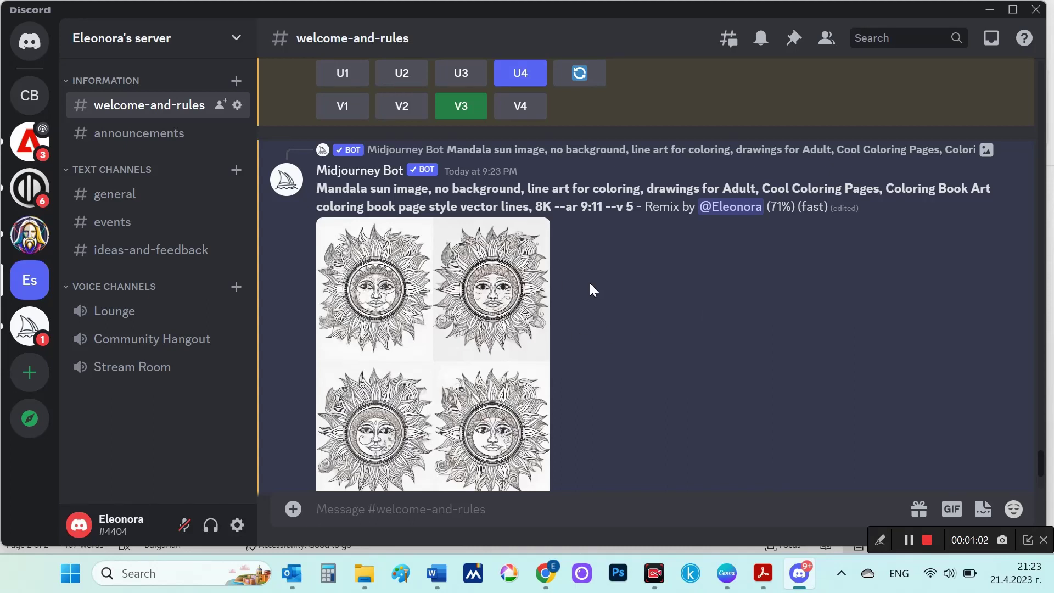
# Step: Compare the original and remixed sun grids, then upscale the fourth remixed sun
pyautogui.click(458, 295)
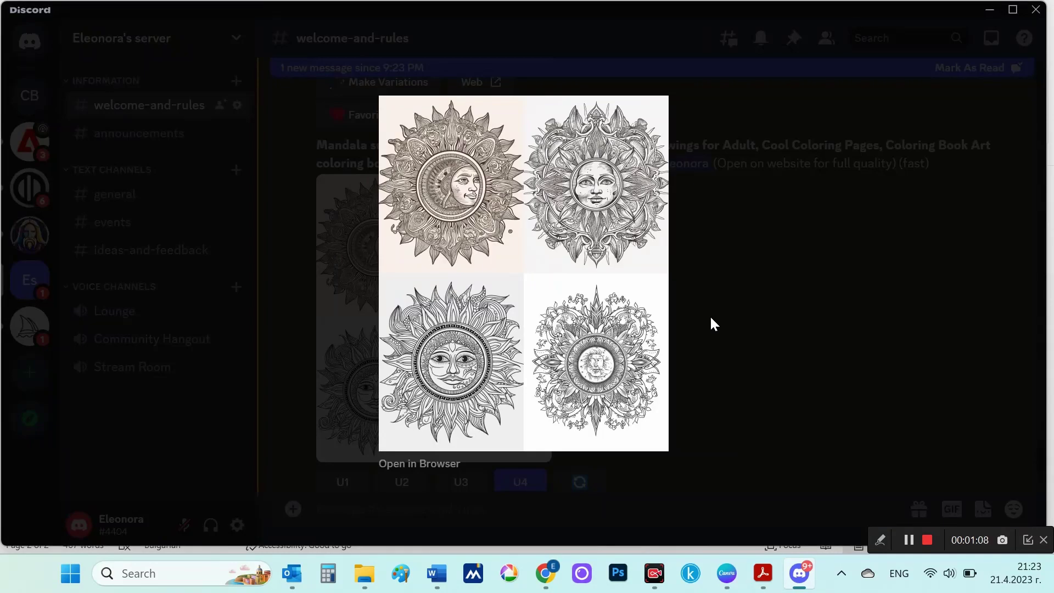
pyautogui.click(710, 316)
pyautogui.click(503, 280)
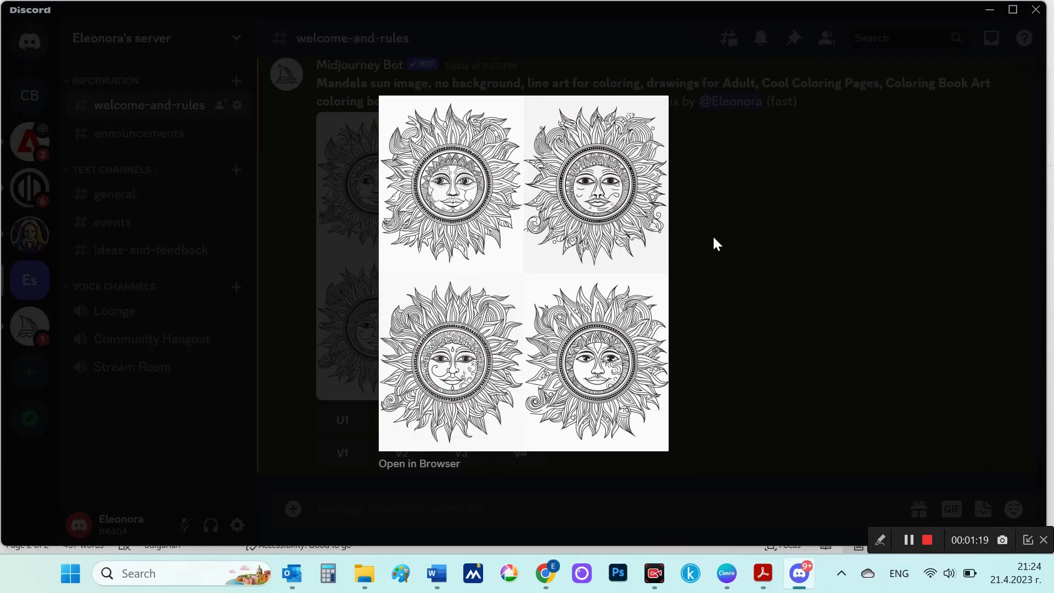
pyautogui.click(670, 281)
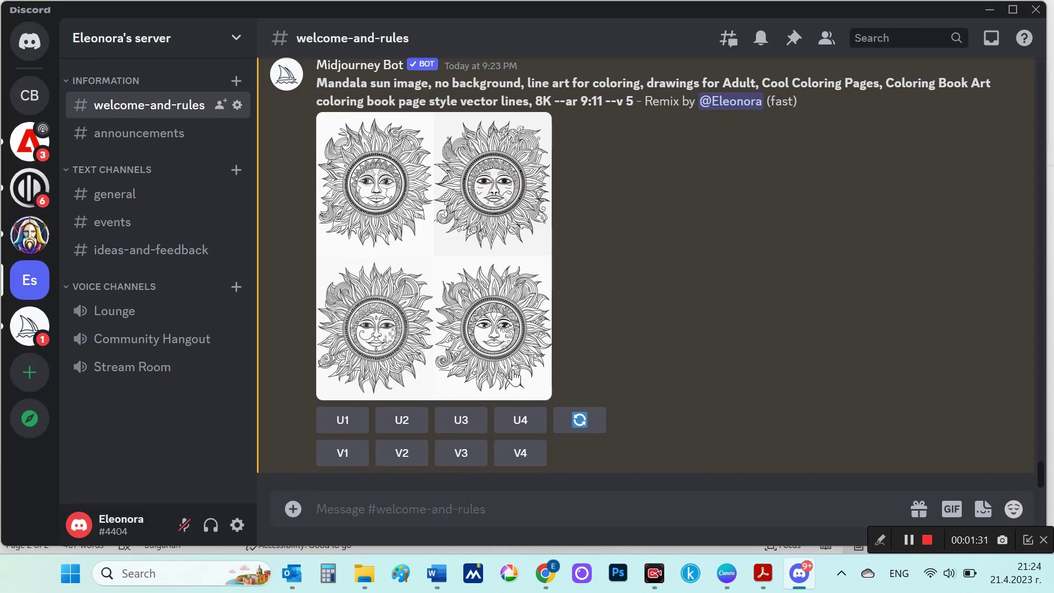
pyautogui.click(519, 424)
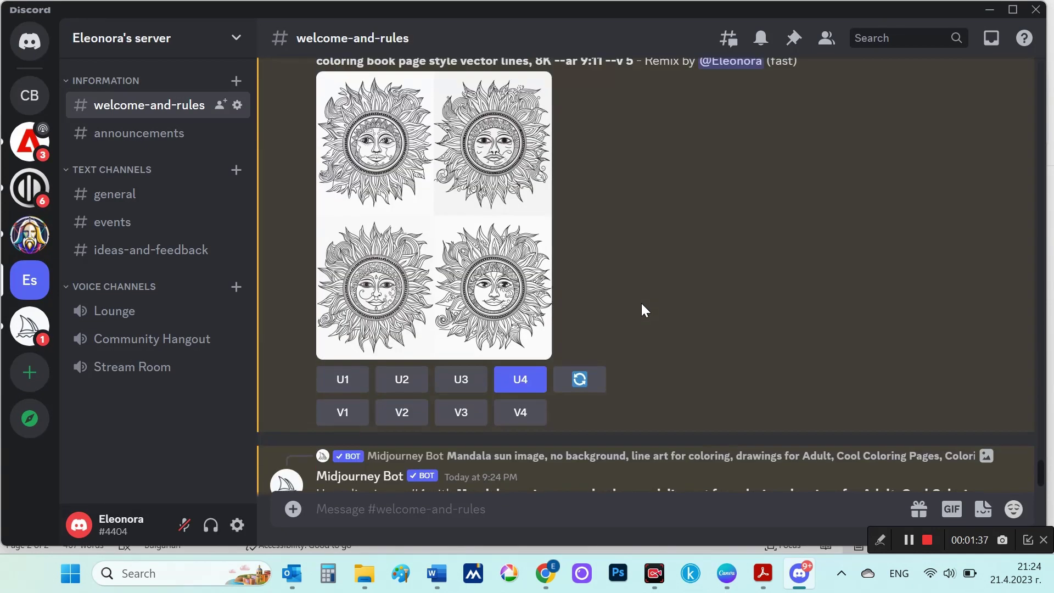
# Step: Save upscaled remixed sun Image #4 as a PNG in the Mandala folder
pyautogui.scroll(5, 641, 303)
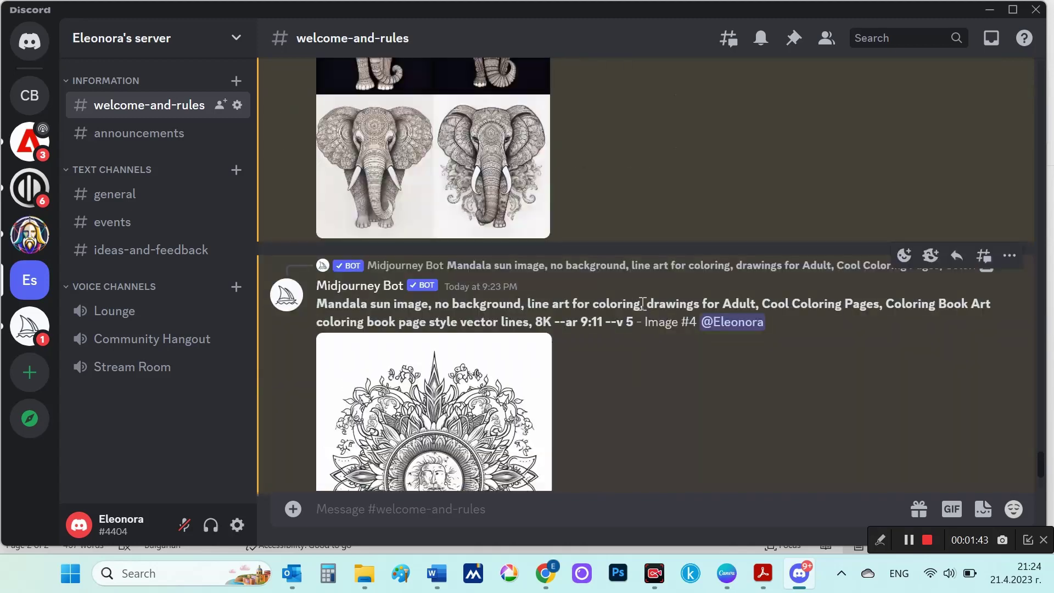
pyautogui.click(476, 282)
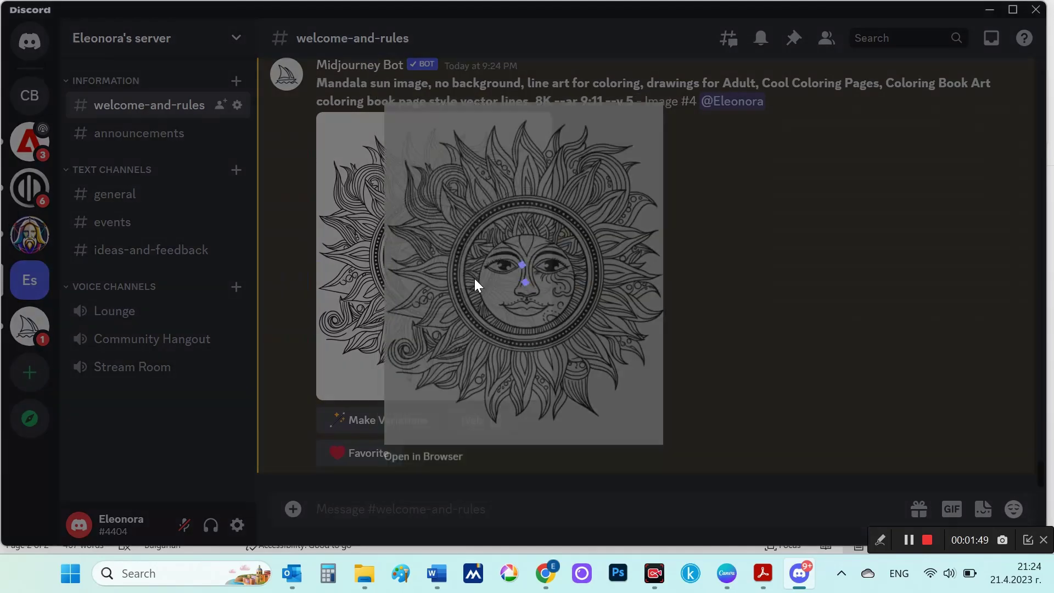
pyautogui.click(437, 461)
pyautogui.hotkey('ctrl', 's')
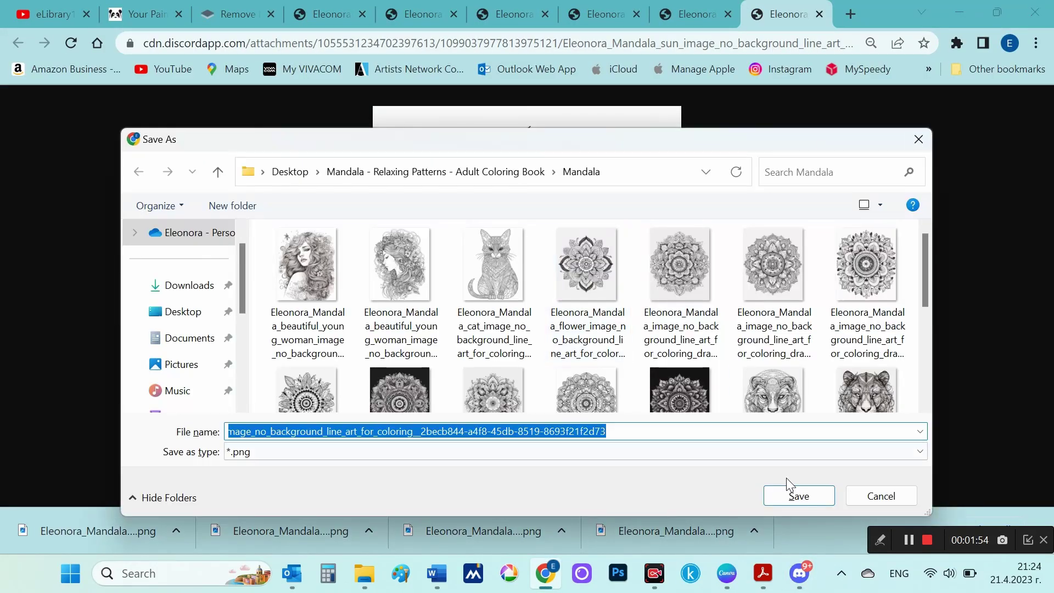
pyautogui.click(796, 496)
pyautogui.click(800, 573)
pyautogui.click(768, 345)
# Step: Inspect the elephant mandala grid and upscale the fourth variation (U4)
pyautogui.scroll(5, 765, 345)
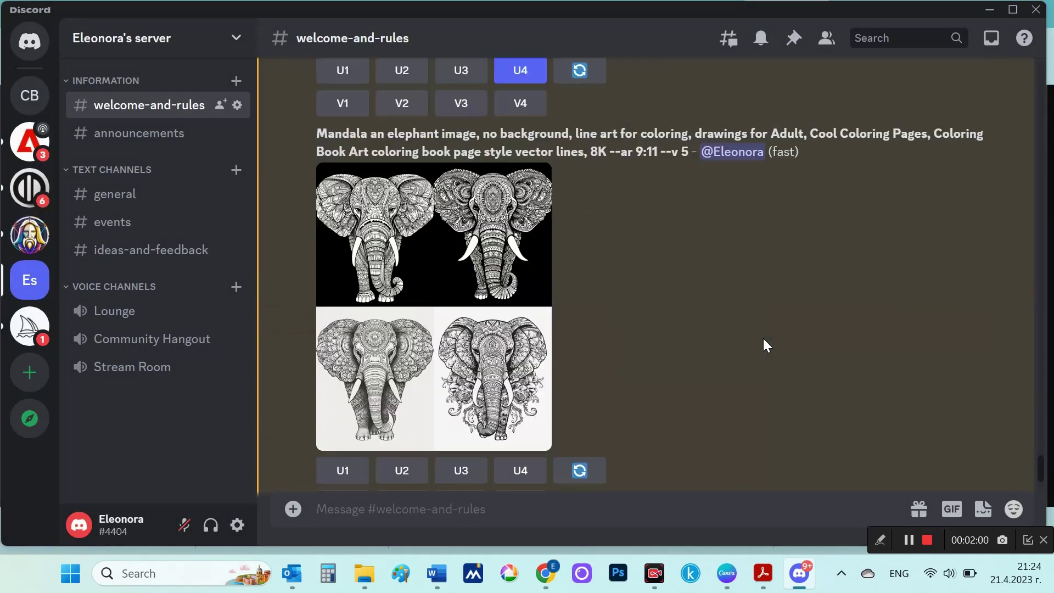
pyautogui.scroll(-1, 736, 349)
pyautogui.click(536, 320)
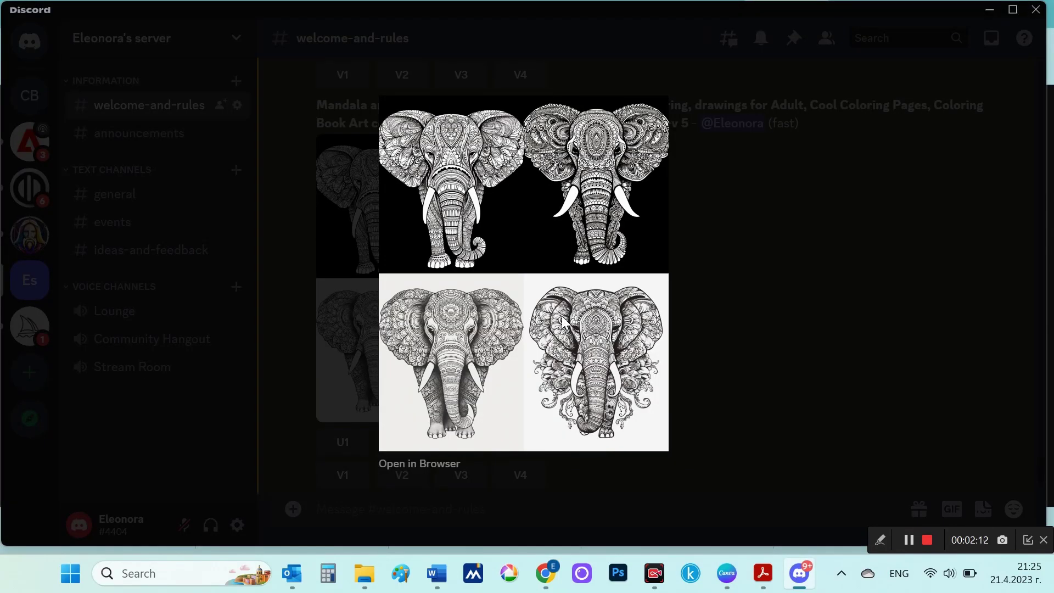
pyautogui.click(692, 326)
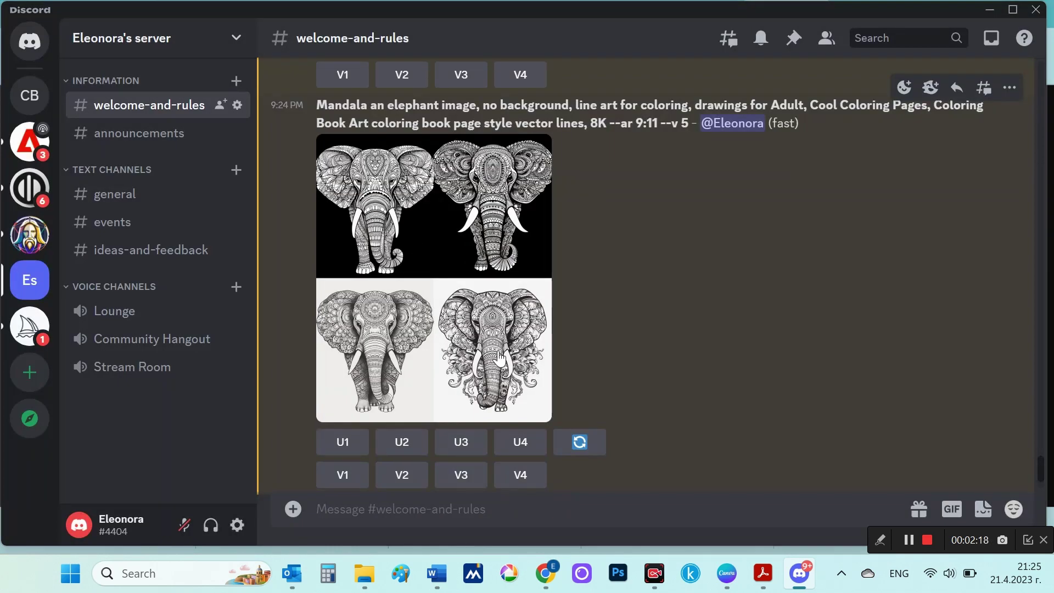
pyautogui.click(521, 445)
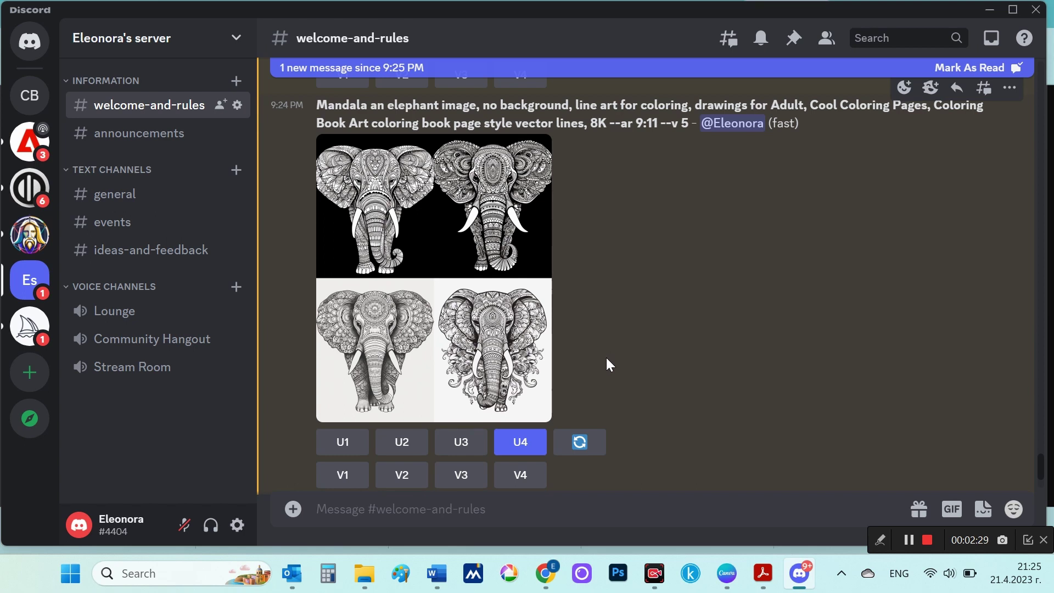
# Step: Save upscaled elephant Image #4 as a PNG download
pyautogui.scroll(-2, 607, 363)
pyautogui.scroll(-5, 608, 364)
pyautogui.scroll(-3, 608, 364)
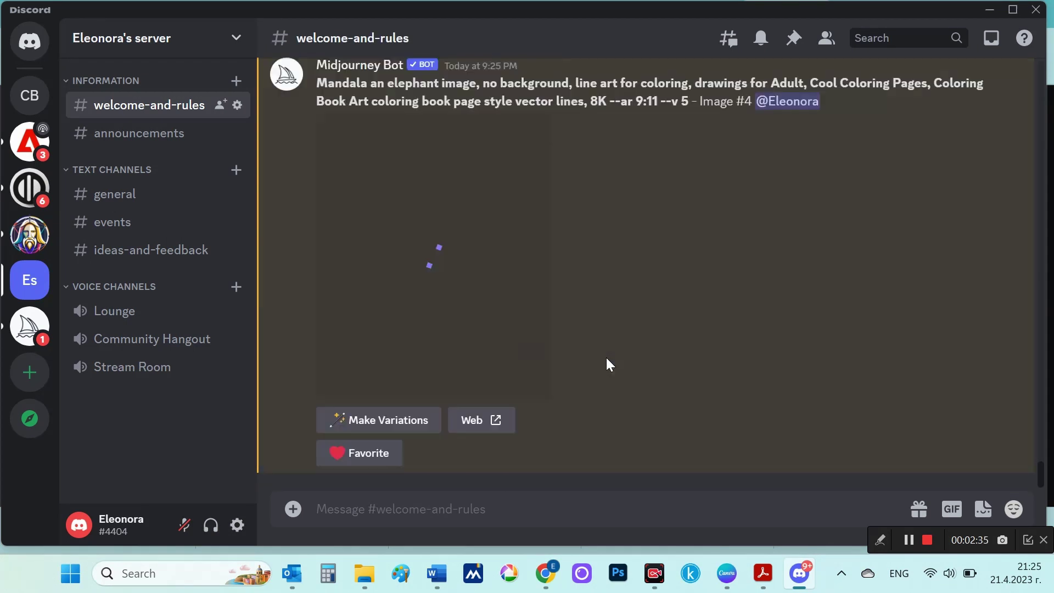
pyautogui.click(483, 387)
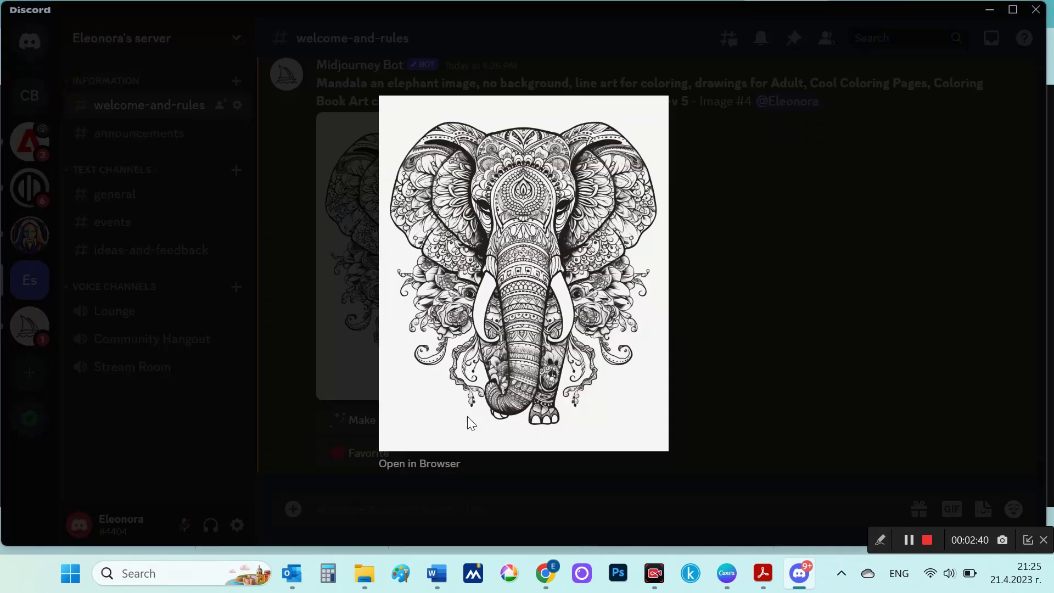
pyautogui.click(434, 461)
pyautogui.hotkey('ctrl', 's')
pyautogui.click(800, 496)
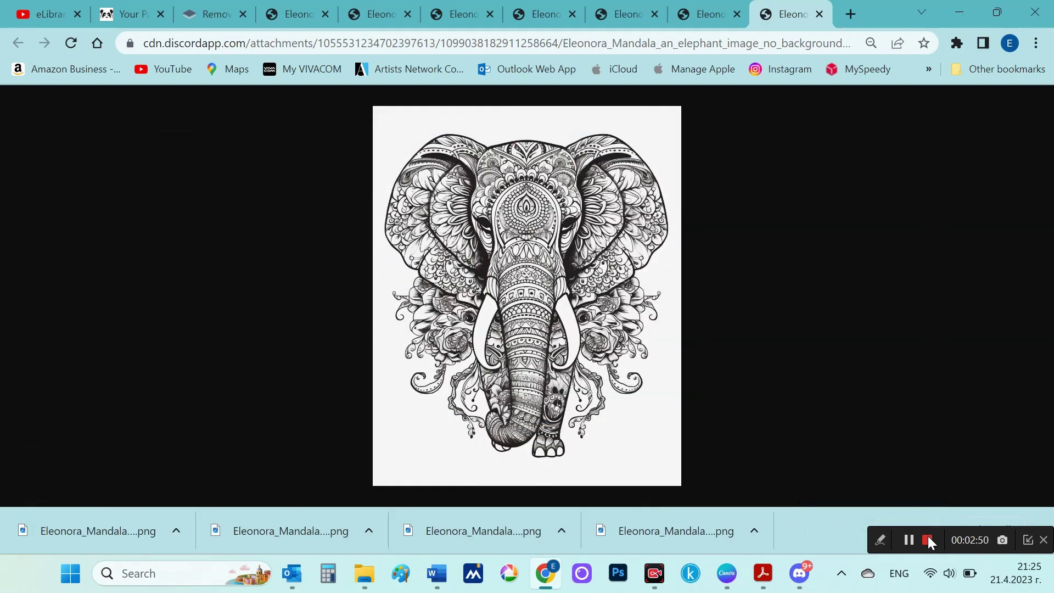
pyautogui.click(927, 540)
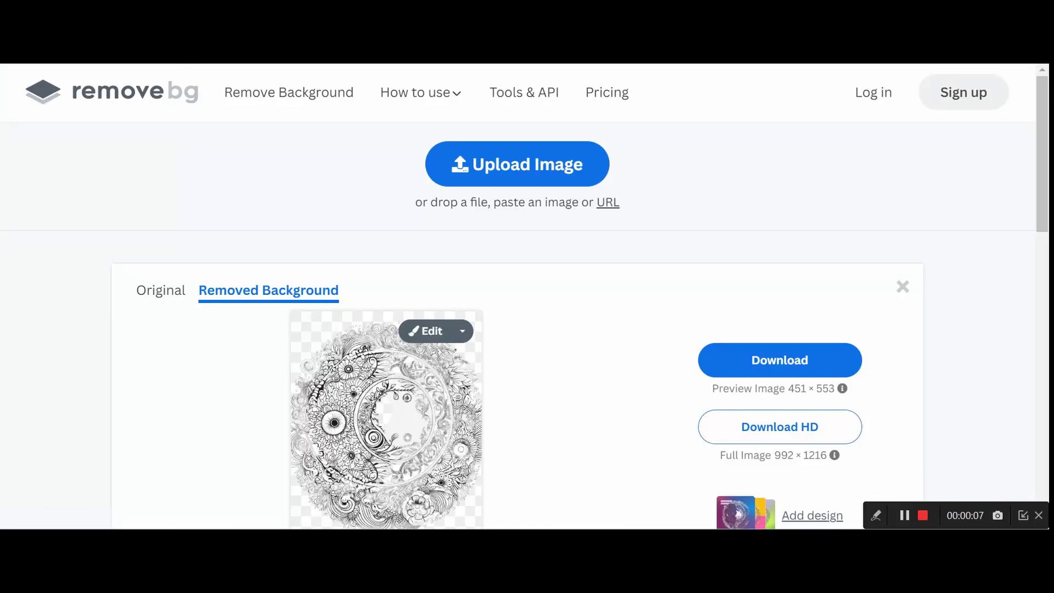
# Step: Remove the elephant image's background in remove.bg and download the result
pyautogui.click(505, 164)
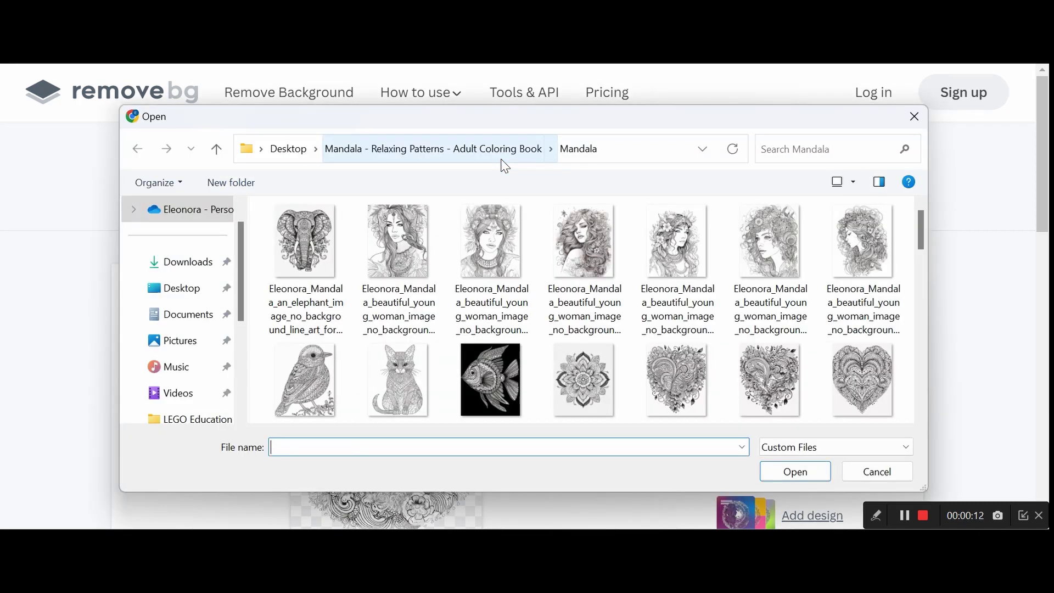
pyautogui.doubleClick(306, 238)
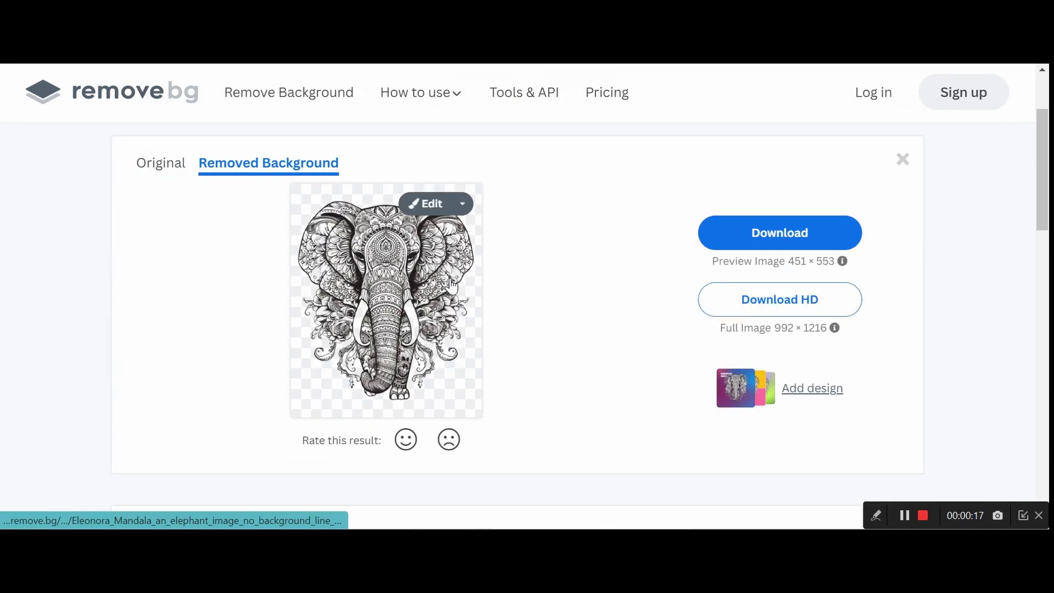
pyautogui.click(757, 233)
pyautogui.scroll(3, 522, 266)
# Step: Remove a woman image's background and download the transparent PNG
pyautogui.click(508, 164)
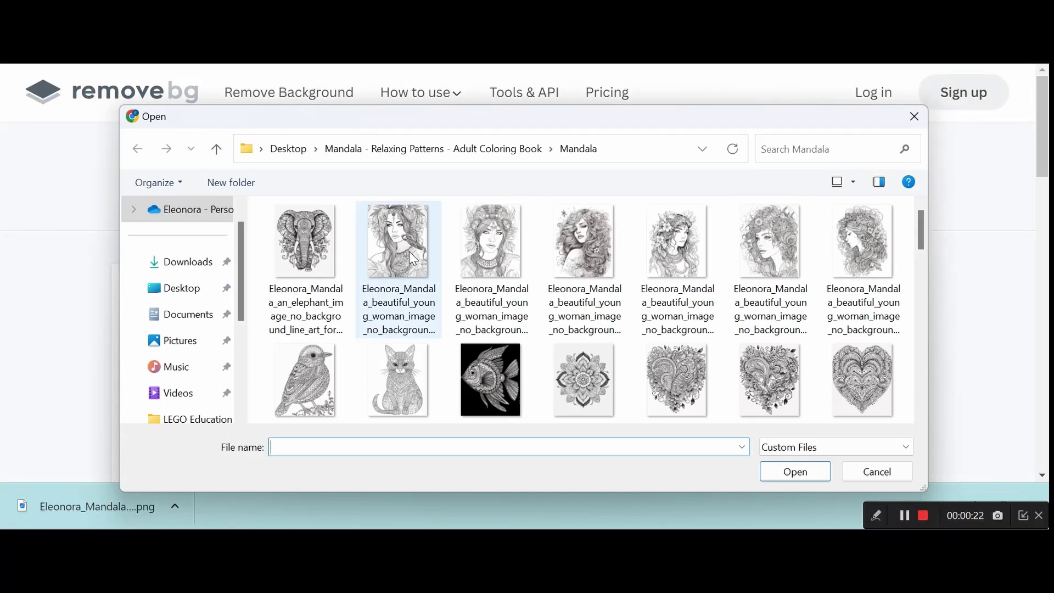
pyautogui.doubleClick(410, 252)
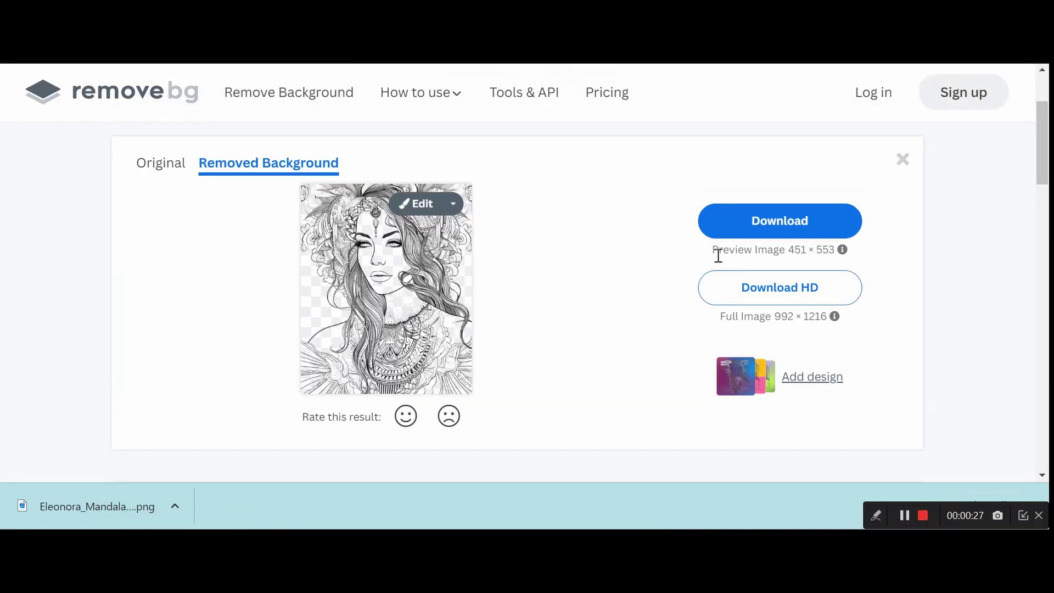
pyautogui.click(718, 233)
pyautogui.scroll(3, 418, 241)
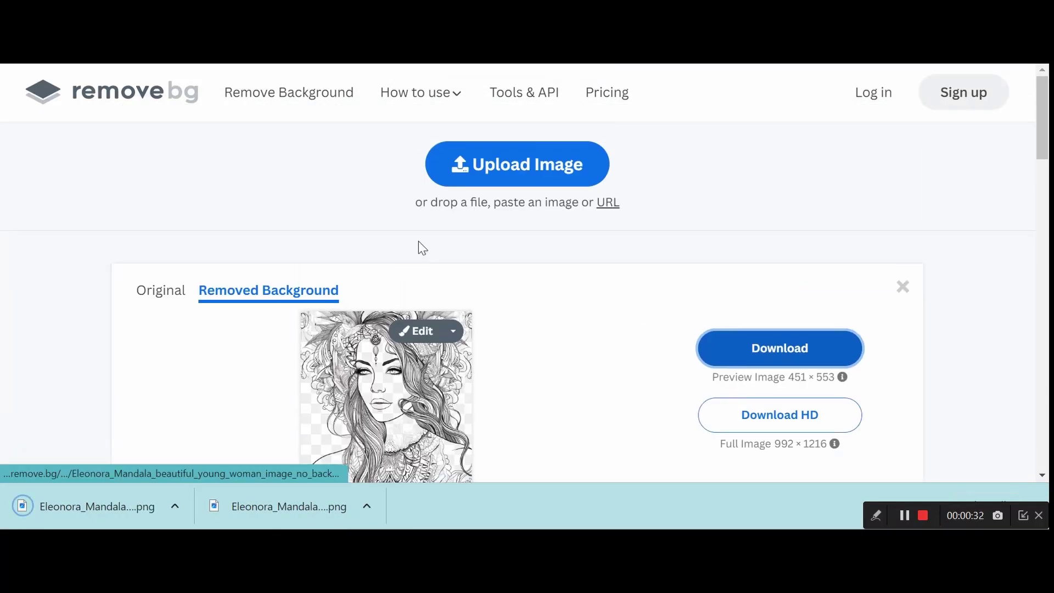
# Step: Upload two more woman images to remove.bg and download the processed result
pyautogui.click(500, 163)
pyautogui.doubleClick(482, 242)
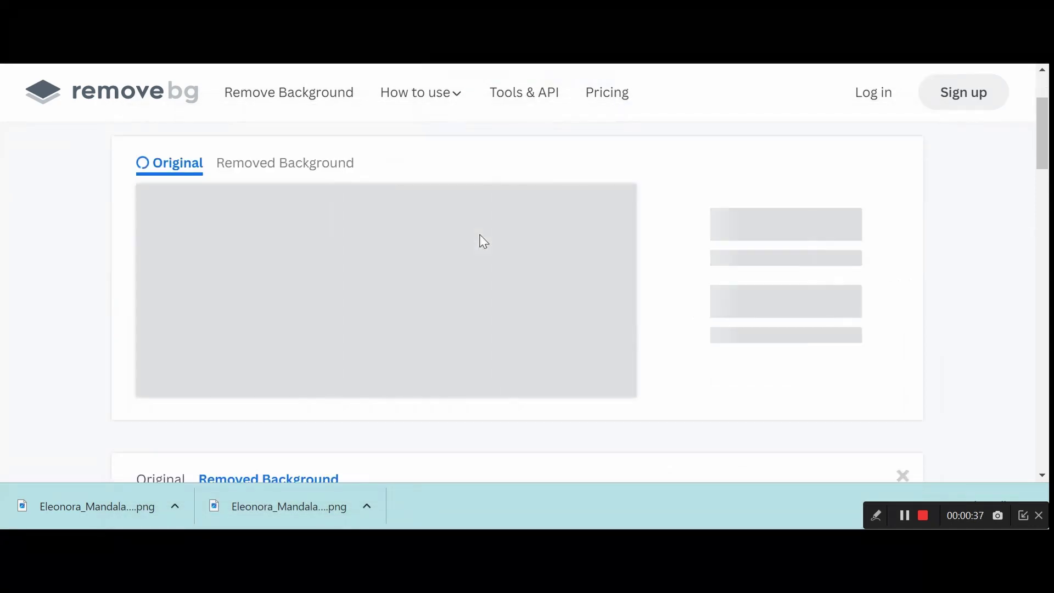
pyautogui.scroll(2, 549, 262)
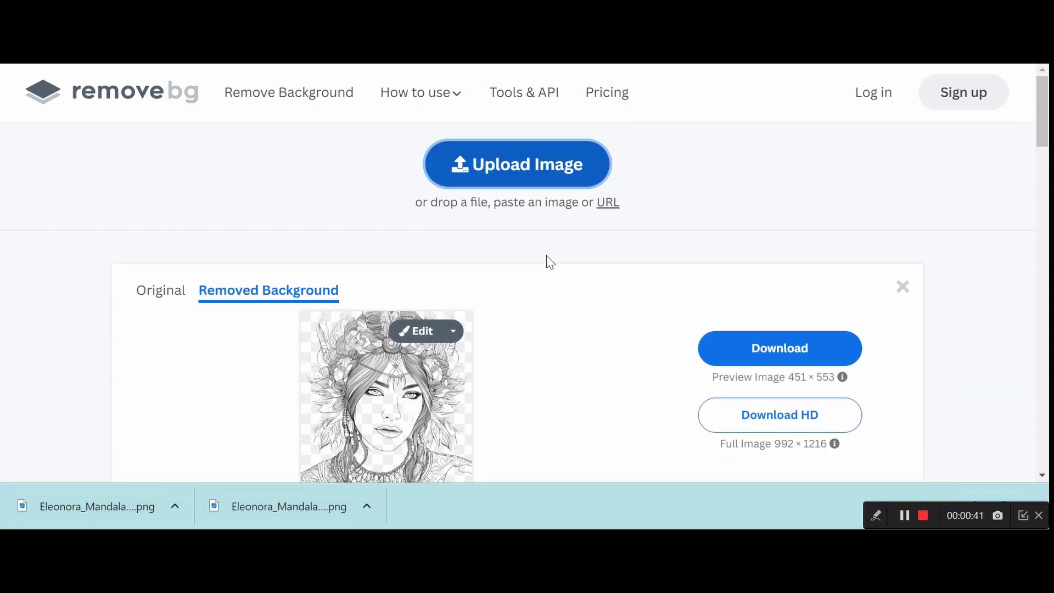
pyautogui.click(539, 179)
pyautogui.doubleClick(499, 246)
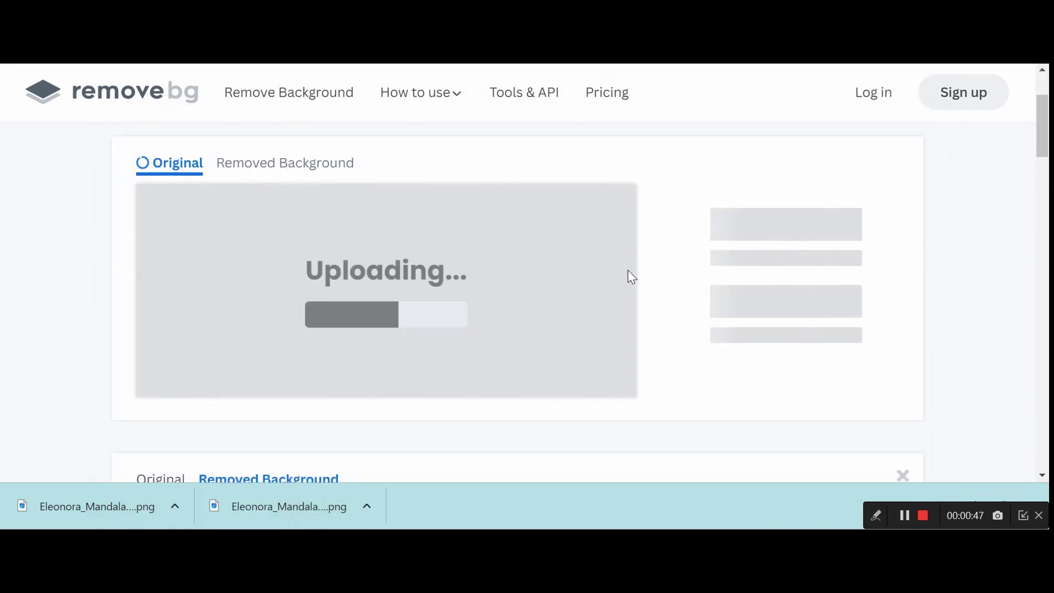
pyautogui.click(763, 225)
# Step: Remove the background from one more woman image and download it
pyautogui.scroll(2, 555, 259)
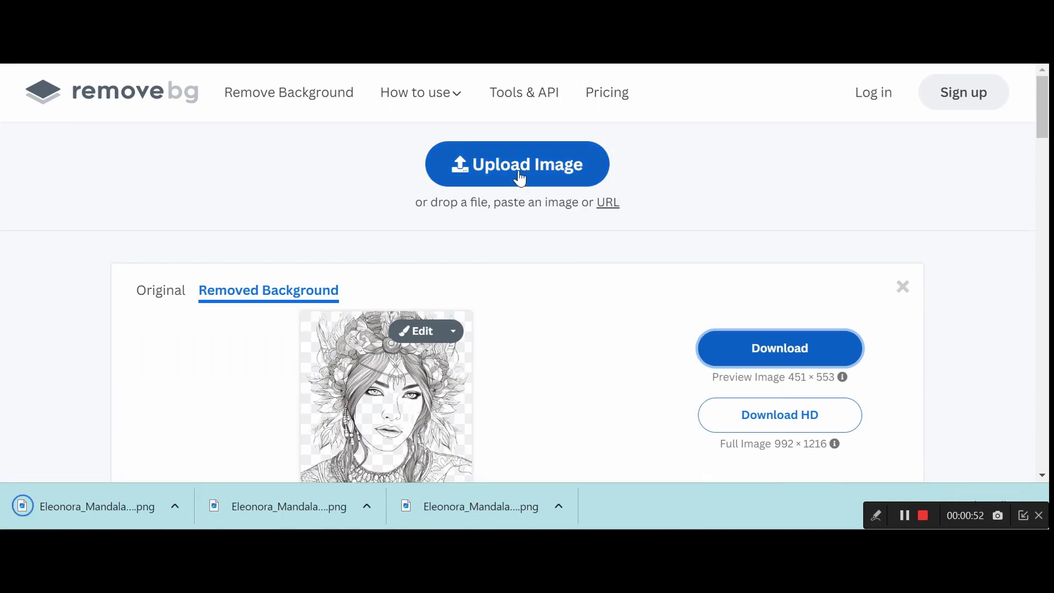
pyautogui.click(520, 178)
pyautogui.doubleClick(581, 248)
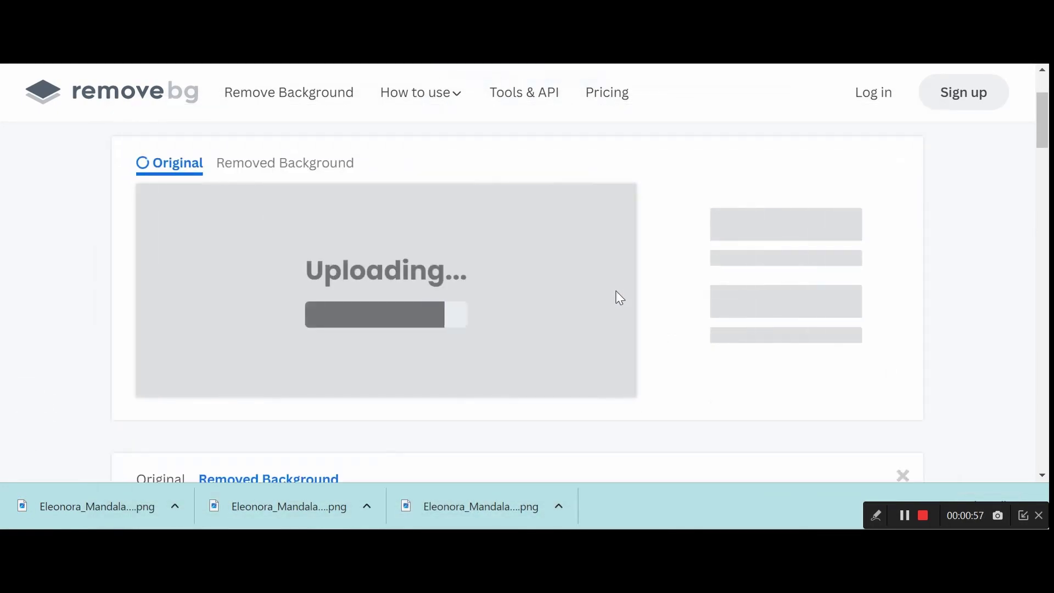
pyautogui.click(736, 233)
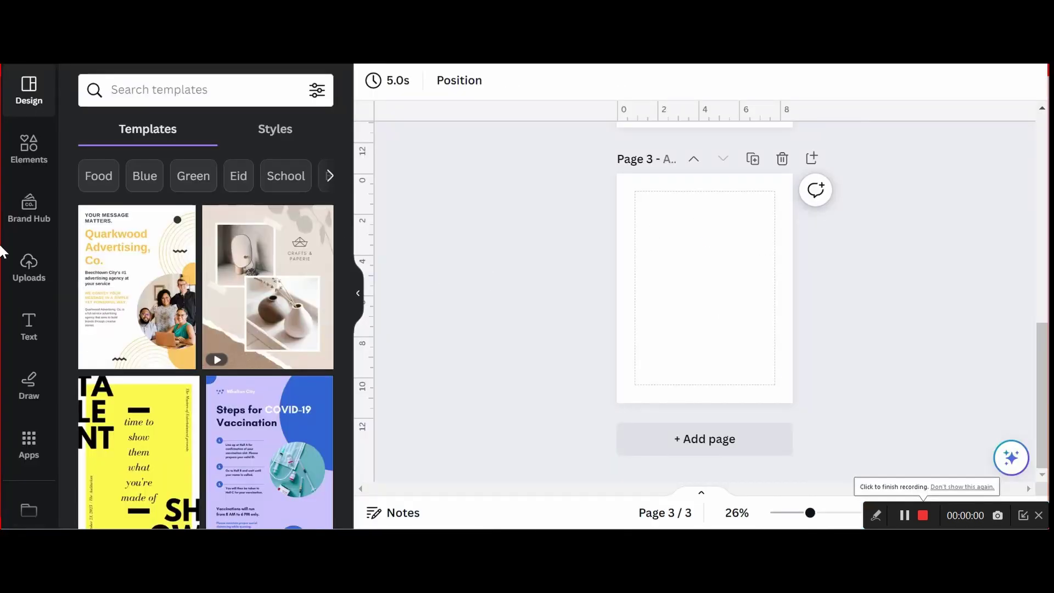
# Step: Upload every image in the Mandala > Images folder to Canva's Uploads
pyautogui.click(30, 269)
pyautogui.click(207, 142)
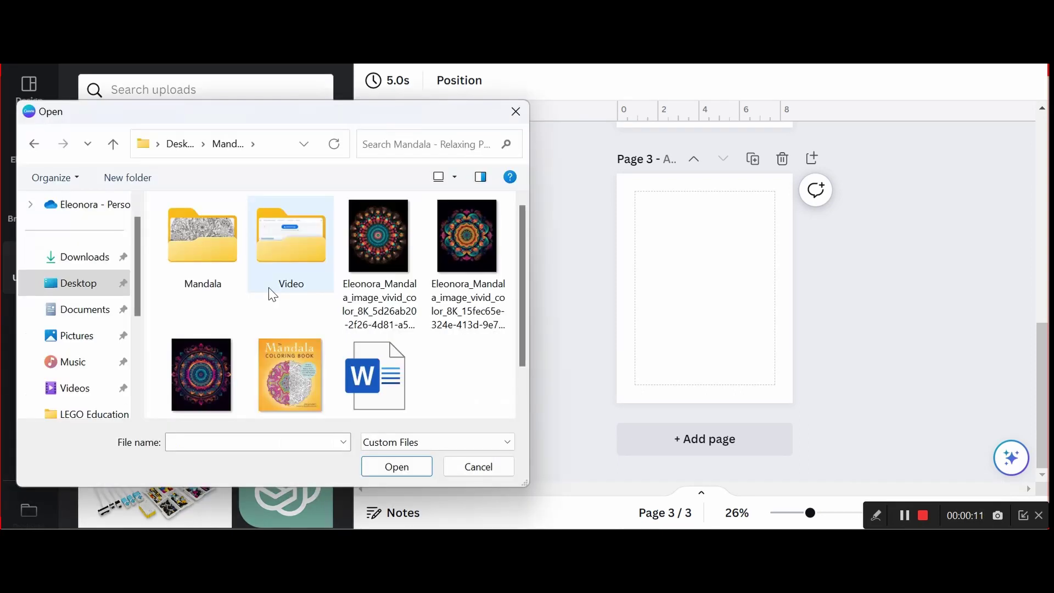
pyautogui.doubleClick(206, 242)
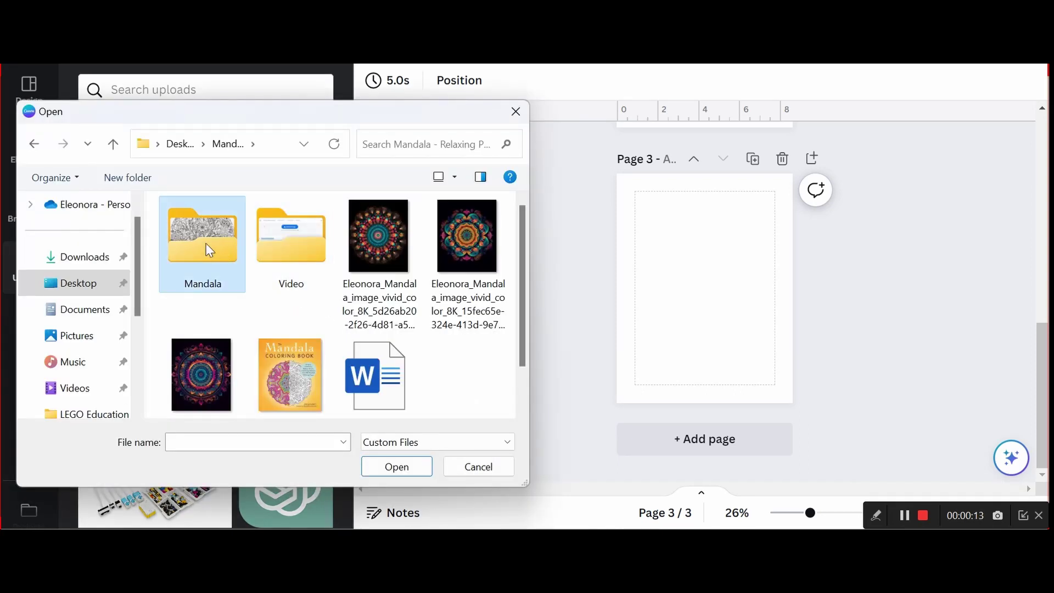
pyautogui.doubleClick(219, 257)
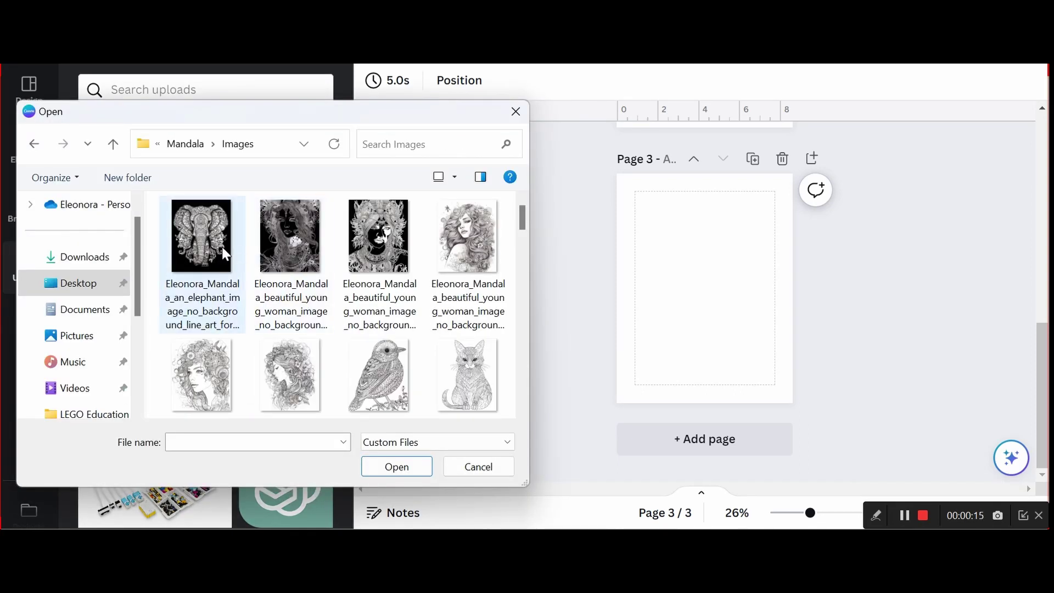
pyautogui.click(208, 240)
pyautogui.scroll(-1, 283, 283)
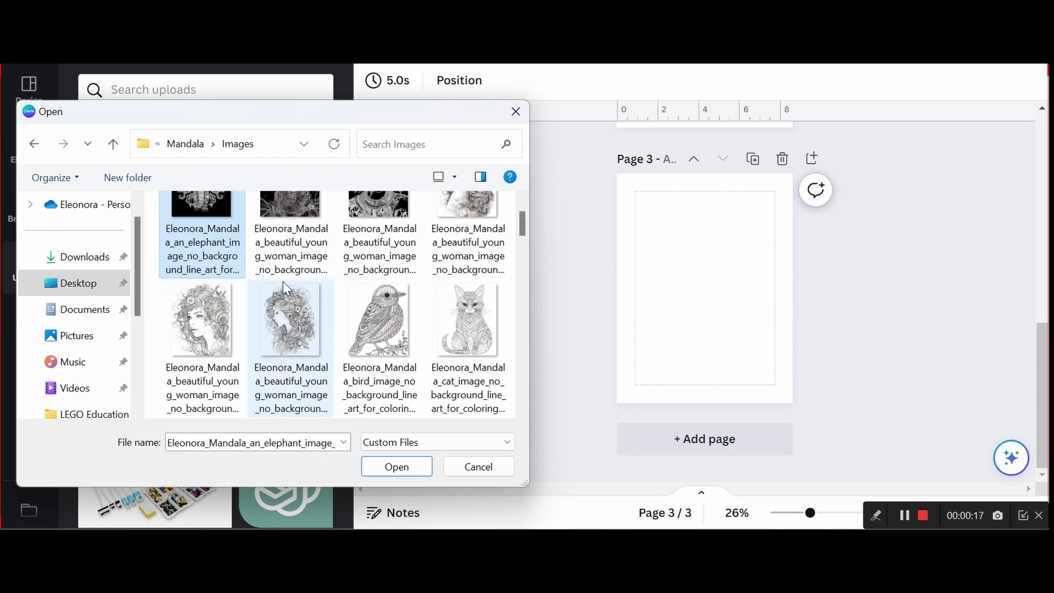
pyautogui.hotkey('ctrl', 'a')
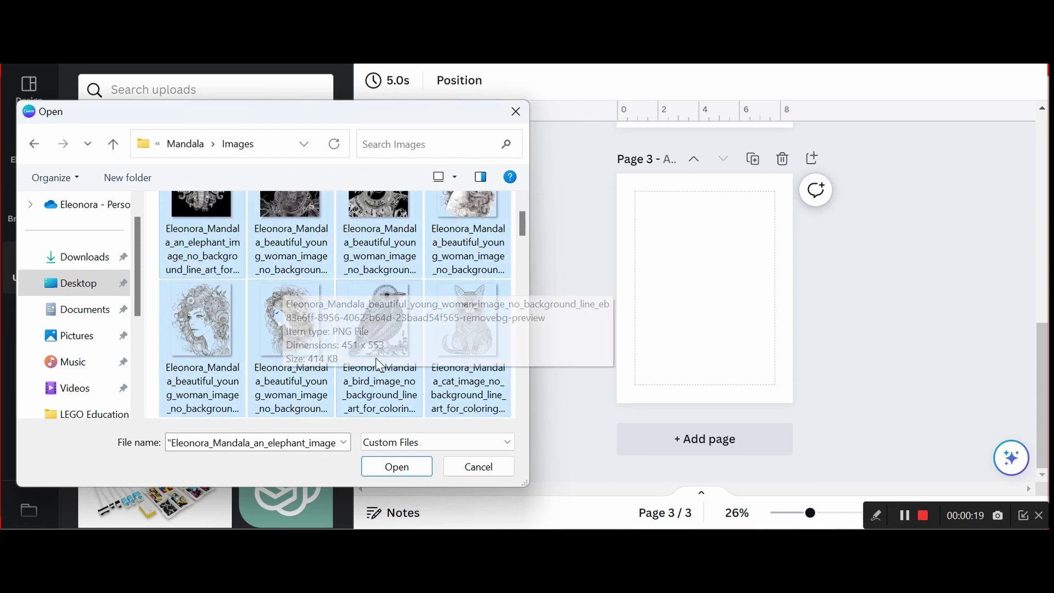
pyautogui.scroll(-3, 377, 390)
pyautogui.scroll(-3, 378, 390)
pyautogui.scroll(-3, 378, 390)
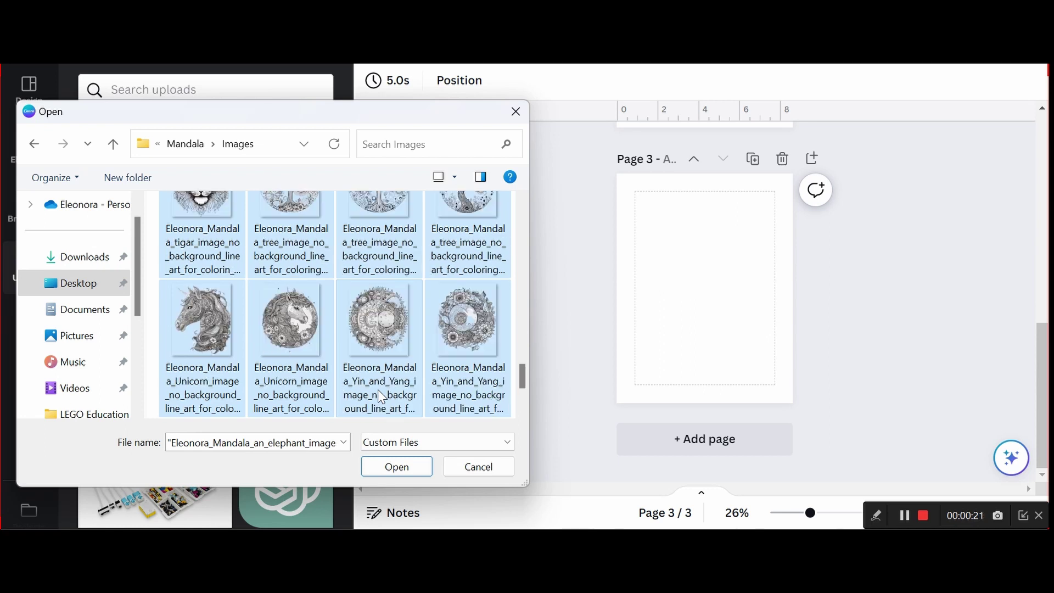
pyautogui.scroll(-2, 379, 390)
pyautogui.click(415, 481)
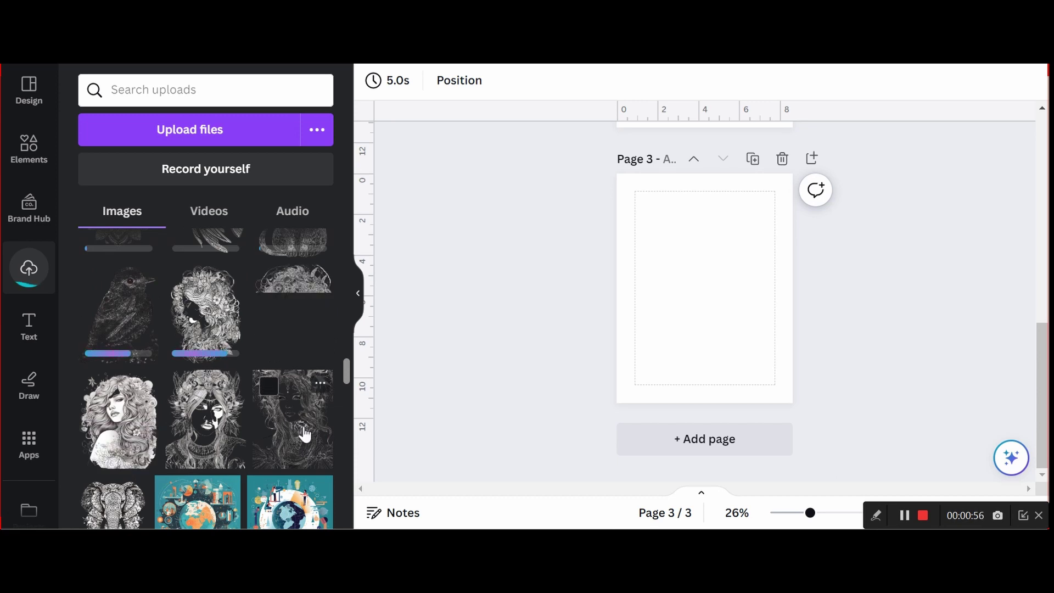
# Step: Place the woman image on Page 3 and enlarge it to fill the page width
pyautogui.click(305, 435)
pyautogui.moveTo(707, 291); pyautogui.dragTo(684, 253)
pyautogui.moveTo(730, 308); pyautogui.dragTo(774, 362)
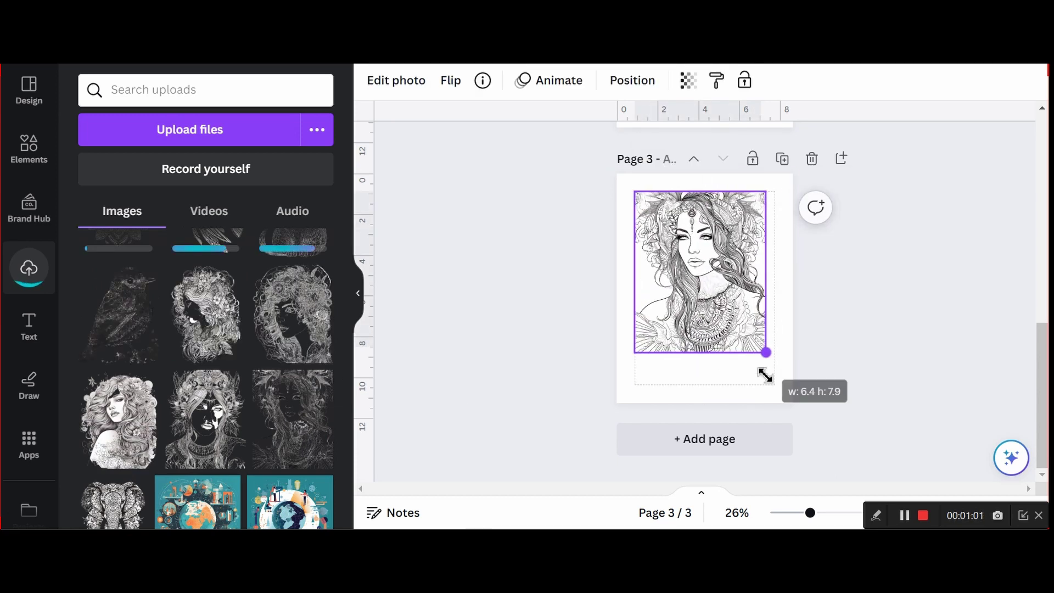
pyautogui.click(791, 381)
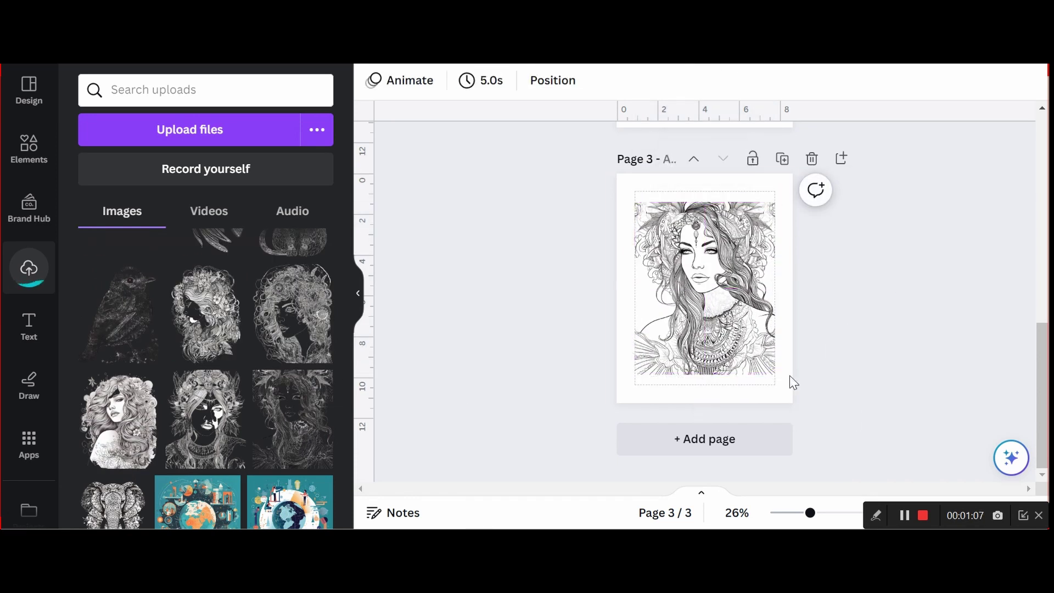
# Step: Add a page and put an enlarged, centred mandala image on Page 5
pyautogui.click(742, 442)
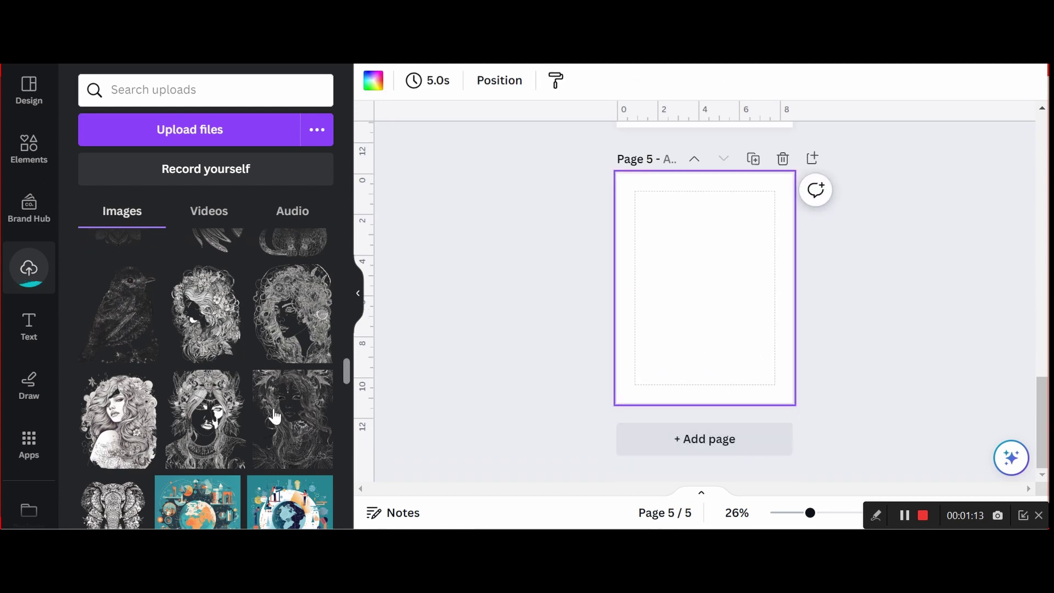
pyautogui.scroll(-2, 246, 330)
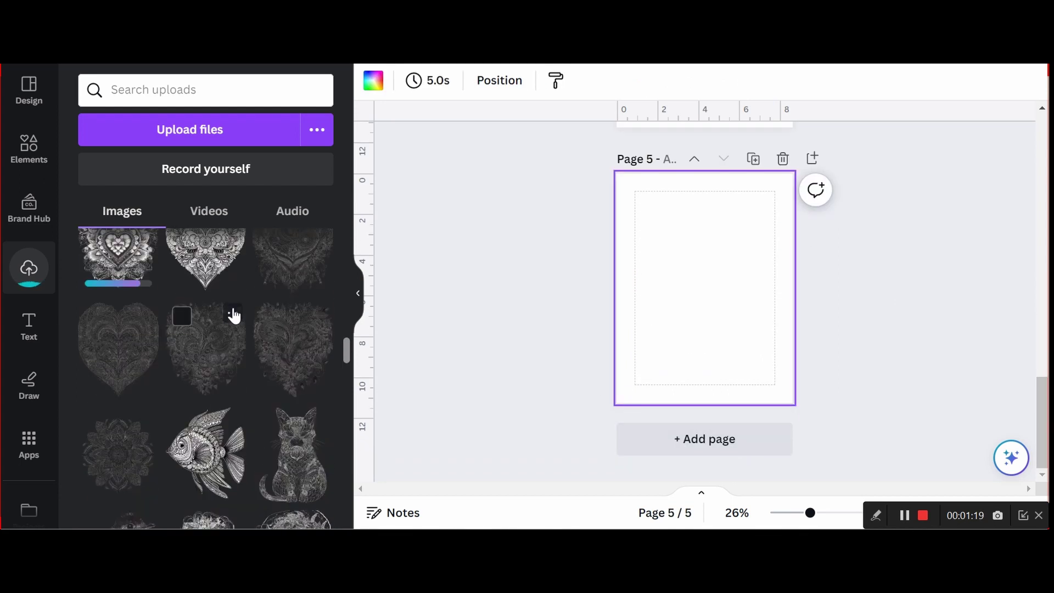
pyautogui.click(207, 316)
pyautogui.moveTo(706, 288); pyautogui.dragTo(681, 265)
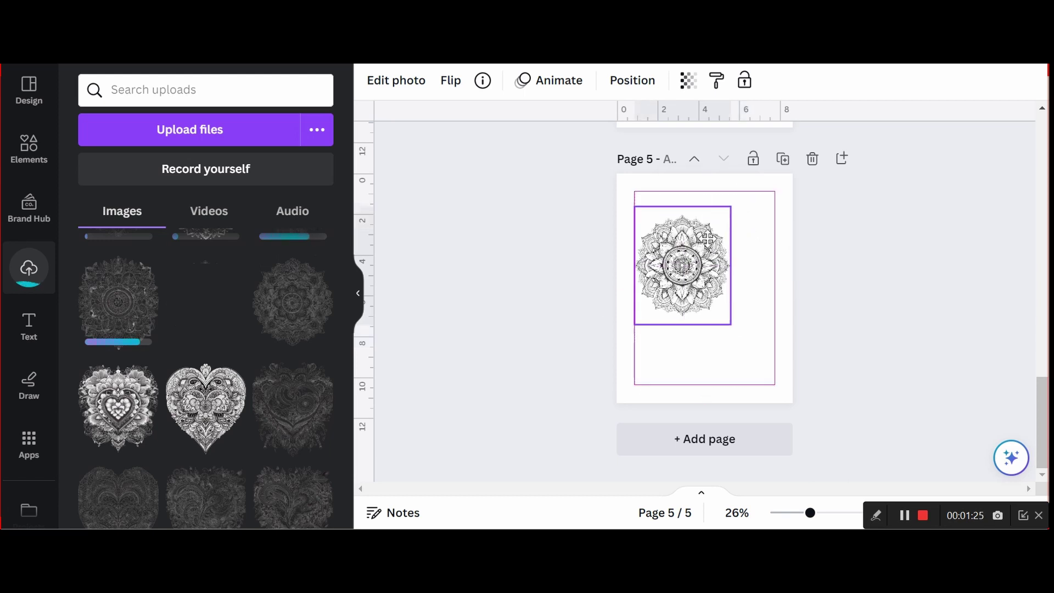
pyautogui.moveTo(733, 312)
pyautogui.mouseDown()
pyautogui.moveTo(784, 365)
pyautogui.moveTo(720, 329)
pyautogui.mouseUp()
pyautogui.scroll(2, 875, 348)
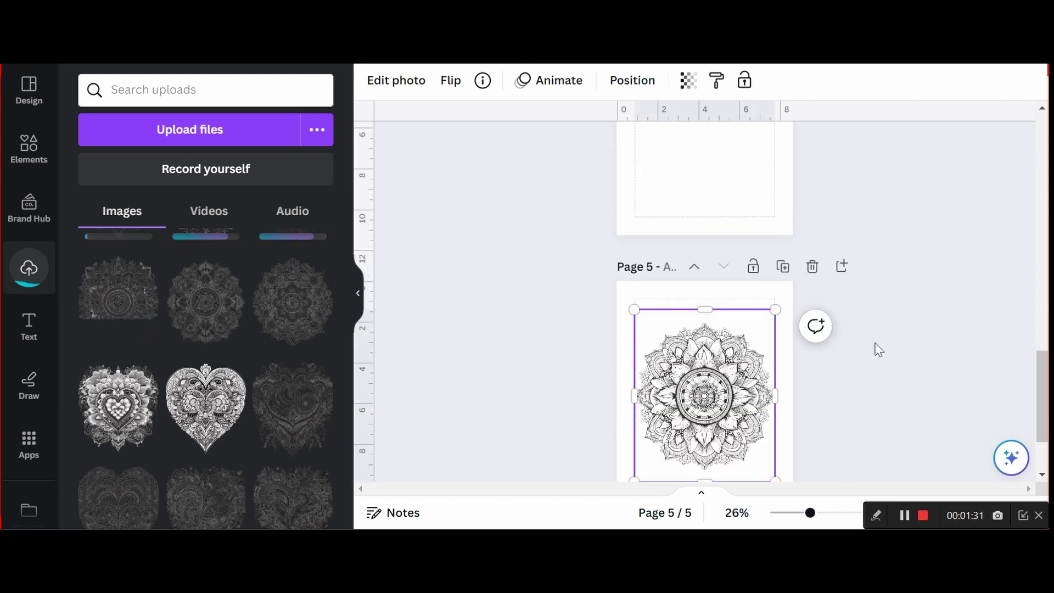
pyautogui.scroll(3, 876, 348)
pyautogui.scroll(-5, 876, 348)
# Step: Add Page 6 and fill it with the enlarged, centred tree mandala
pyautogui.click(726, 436)
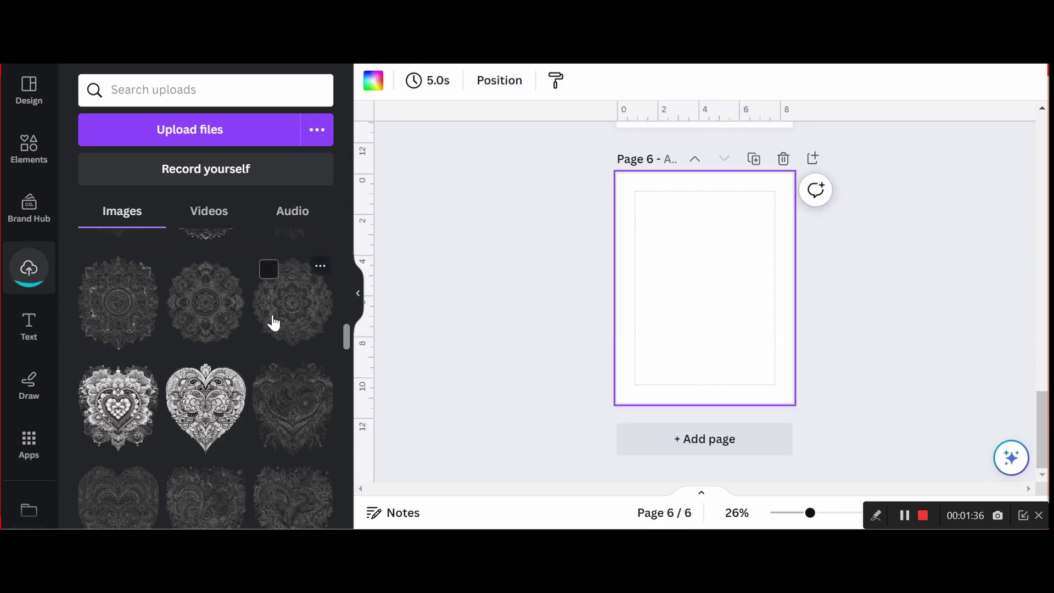
pyautogui.scroll(3, 271, 318)
pyautogui.scroll(3, 270, 318)
pyautogui.scroll(1, 273, 323)
pyautogui.scroll(3, 273, 324)
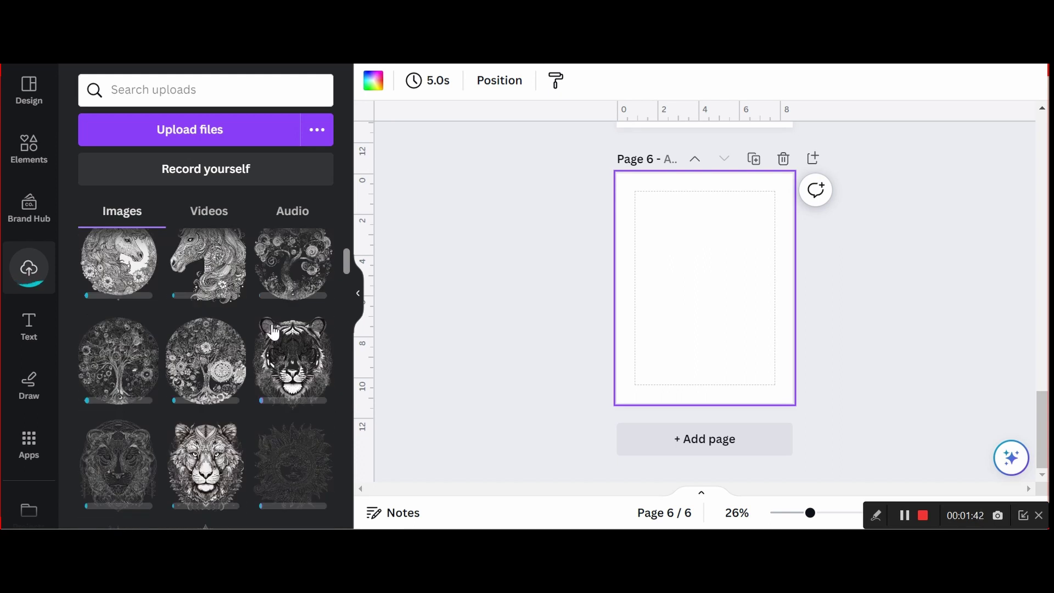
pyautogui.click(204, 383)
pyautogui.moveTo(703, 278); pyautogui.dragTo(685, 250)
pyautogui.moveTo(730, 308); pyautogui.dragTo(775, 364)
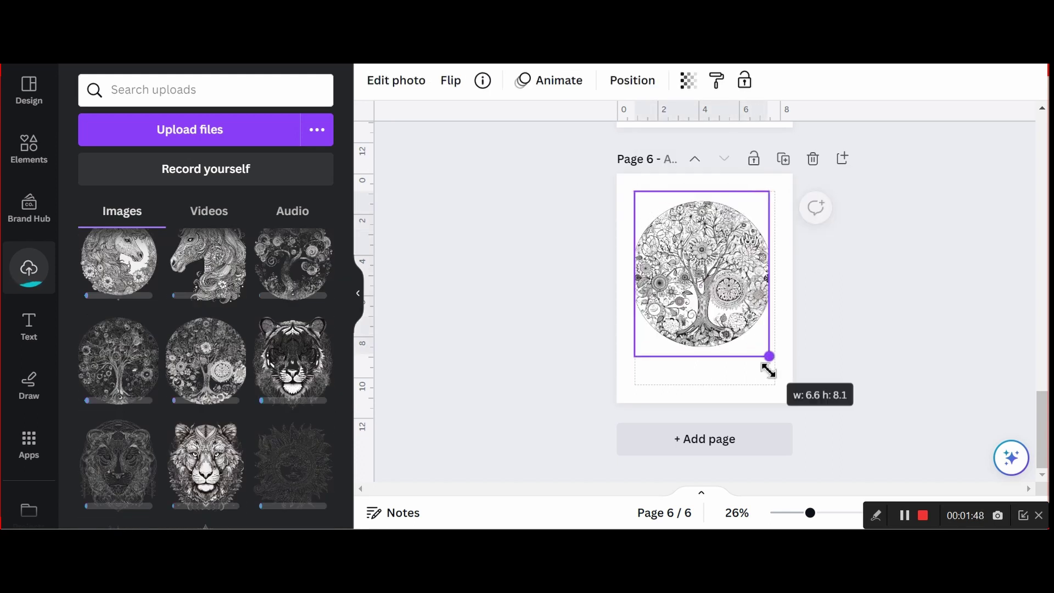
pyautogui.moveTo(709, 285); pyautogui.dragTo(716, 301)
# Step: Add two more blank pages and move down to Page 9
pyautogui.scroll(2, 850, 367)
pyautogui.scroll(3, 833, 303)
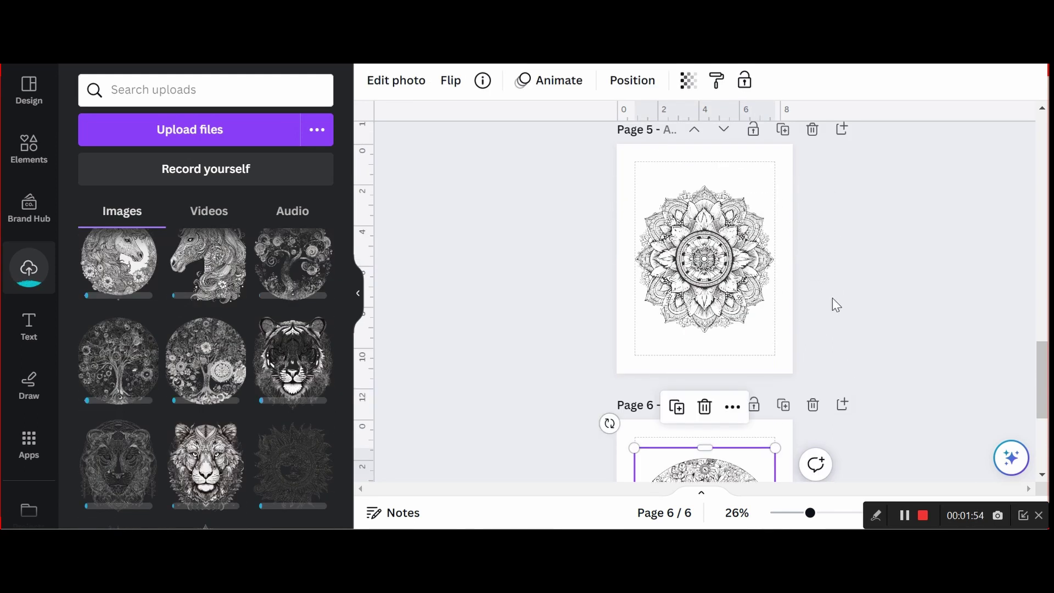
pyautogui.scroll(1, 841, 281)
pyautogui.scroll(-3, 840, 297)
pyautogui.scroll(4, 813, 384)
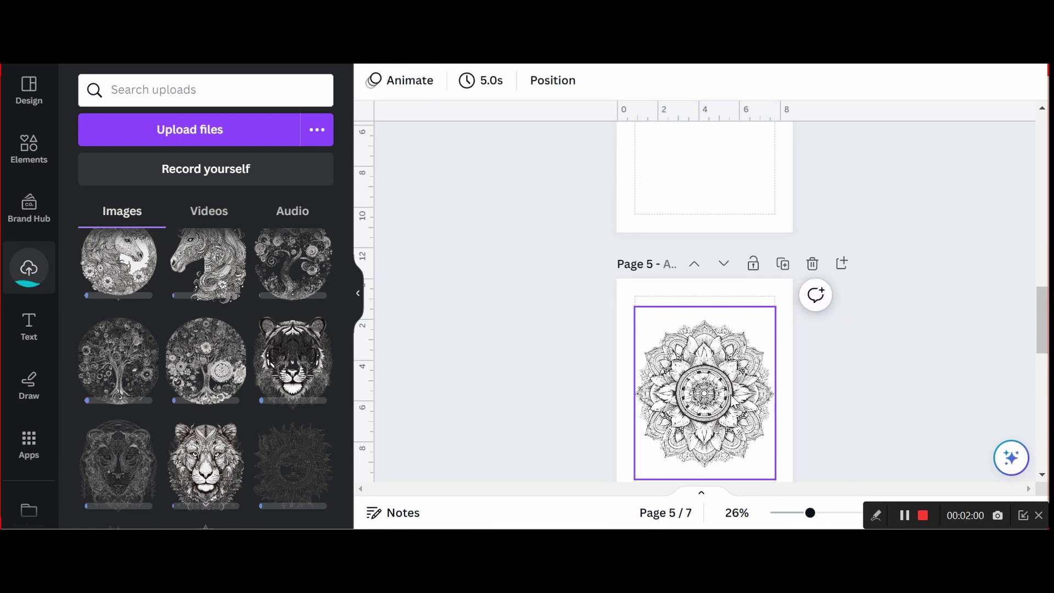
pyautogui.scroll(-10, 815, 294)
pyautogui.click(841, 158)
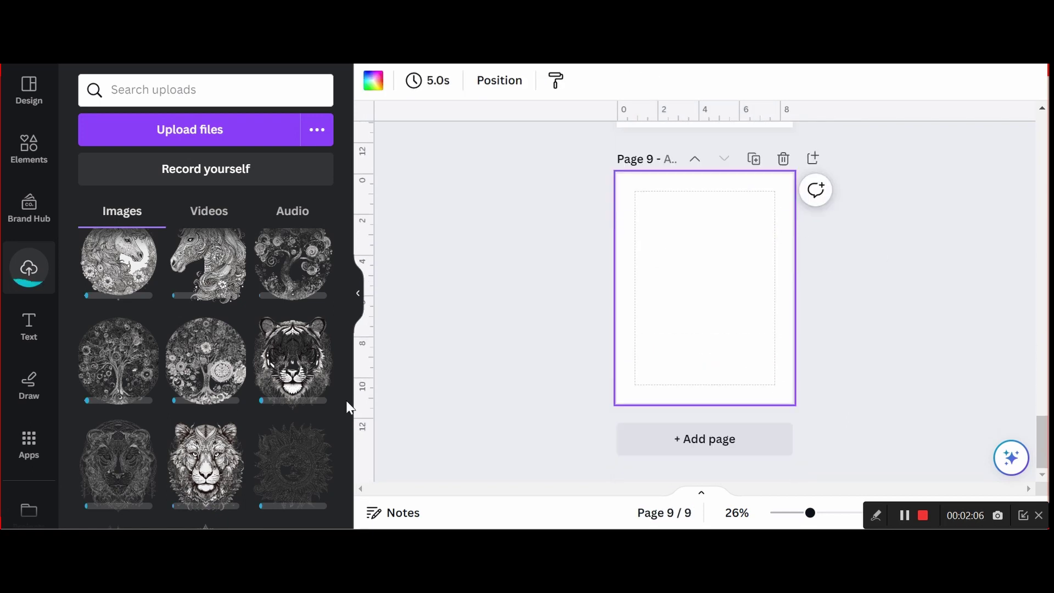
pyautogui.scroll(-2, 302, 436)
pyautogui.scroll(-3, 302, 437)
pyautogui.scroll(-3, 302, 437)
pyautogui.scroll(-3, 302, 438)
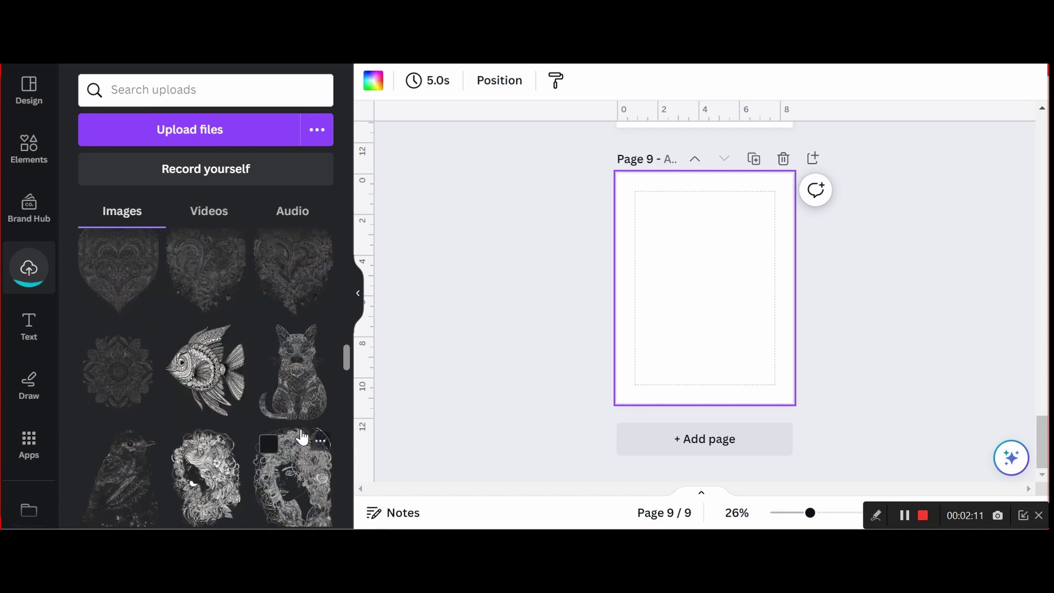
pyautogui.scroll(-3, 302, 438)
pyautogui.scroll(-2, 108, 449)
# Step: Fill Page 9 with the enlarged, centred elephant image, then add another blank page
pyautogui.click(108, 450)
pyautogui.moveTo(704, 295); pyautogui.dragTo(682, 254)
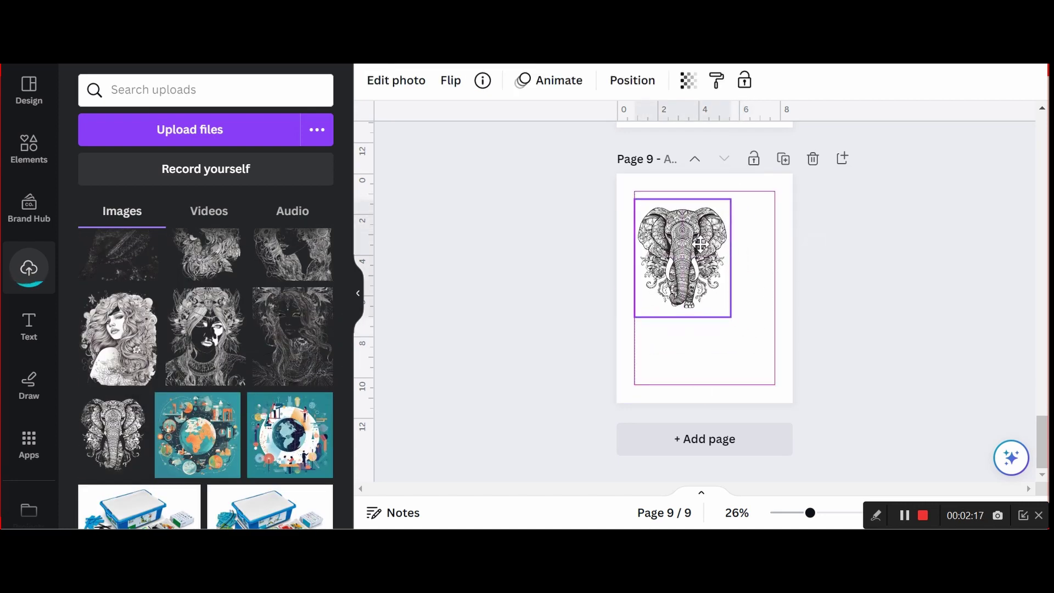
pyautogui.moveTo(733, 314); pyautogui.dragTo(776, 392)
pyautogui.moveTo(709, 291); pyautogui.dragTo(705, 291)
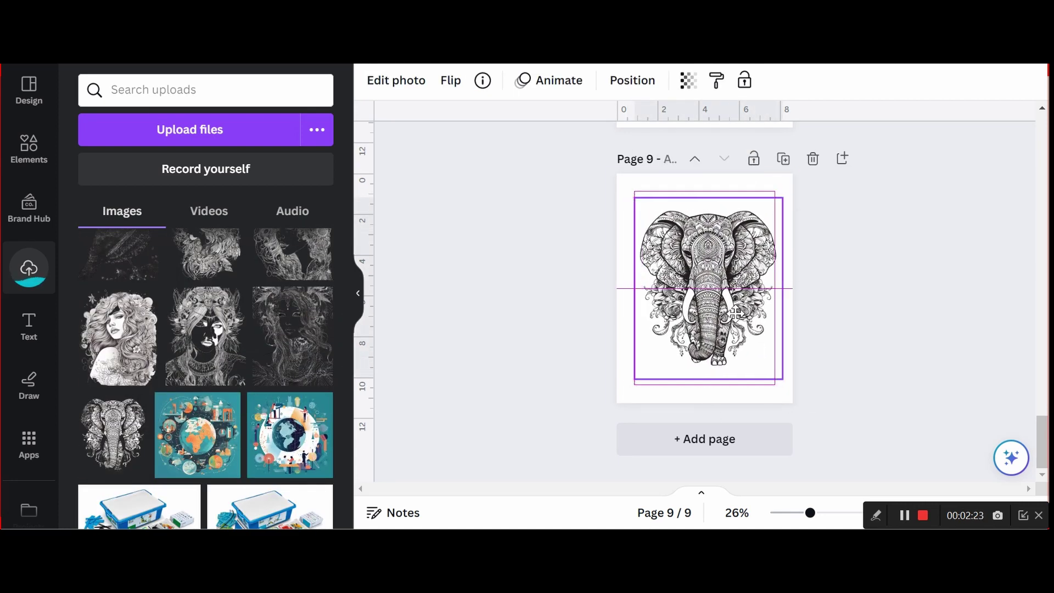
pyautogui.click(738, 450)
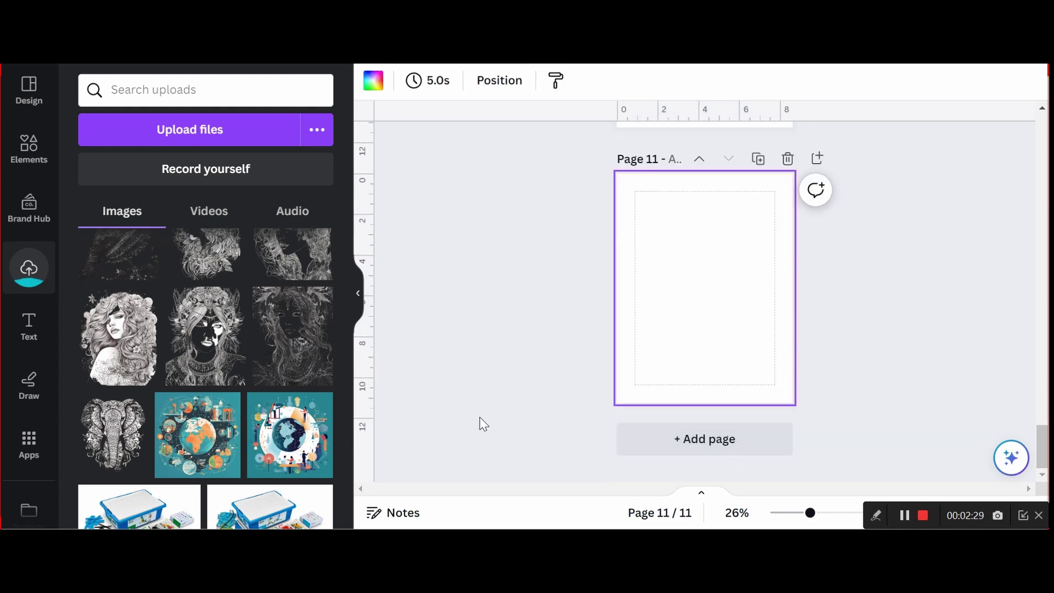
# Step: Fill Page 11 with the portrait image and Page 13 with the bird, both enlarged to the margins
pyautogui.click(216, 351)
pyautogui.moveTo(706, 287); pyautogui.dragTo(683, 254)
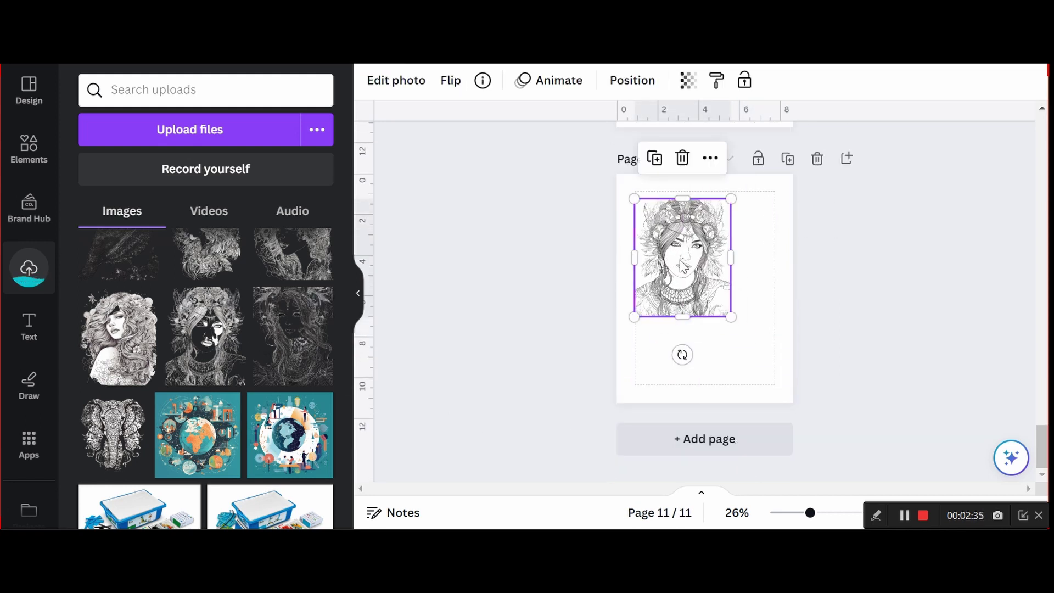
pyautogui.moveTo(733, 315)
pyautogui.mouseDown()
pyautogui.moveTo(772, 393)
pyautogui.moveTo(776, 372)
pyautogui.mouseUp()
pyautogui.doubleClick(704, 451)
pyautogui.scroll(2, 209, 352)
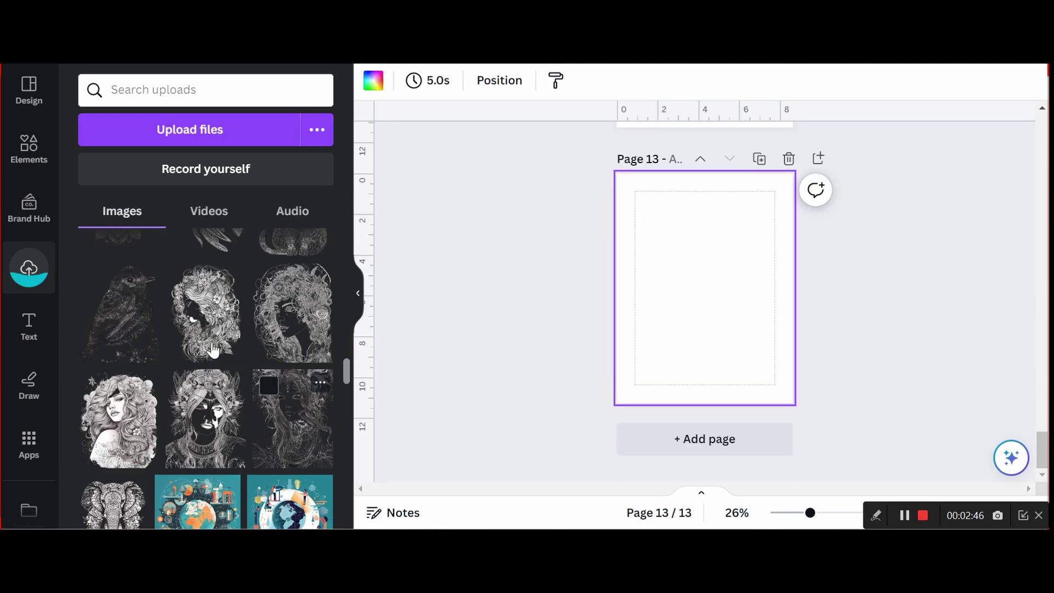
pyautogui.click(120, 313)
pyautogui.moveTo(680, 330)
pyautogui.mouseDown()
pyautogui.moveTo(699, 301)
pyautogui.moveTo(637, 373)
pyautogui.mouseUp()
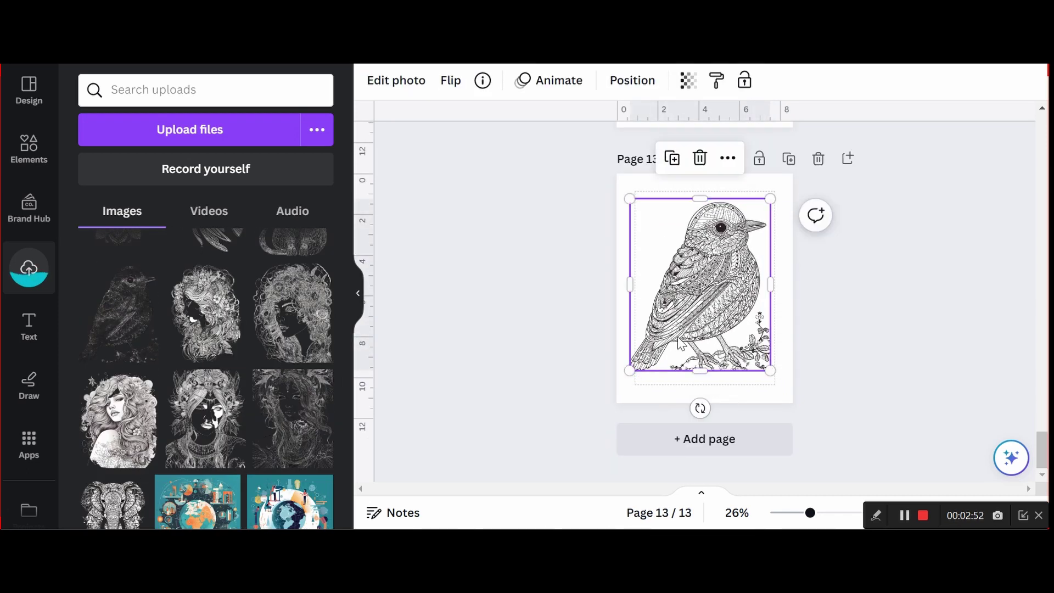
pyautogui.moveTo(703, 286); pyautogui.dragTo(706, 289)
# Step: Add two pages and fill Page 15 with the enlarged heart image
pyautogui.click(720, 448)
pyautogui.scroll(-5, 306, 365)
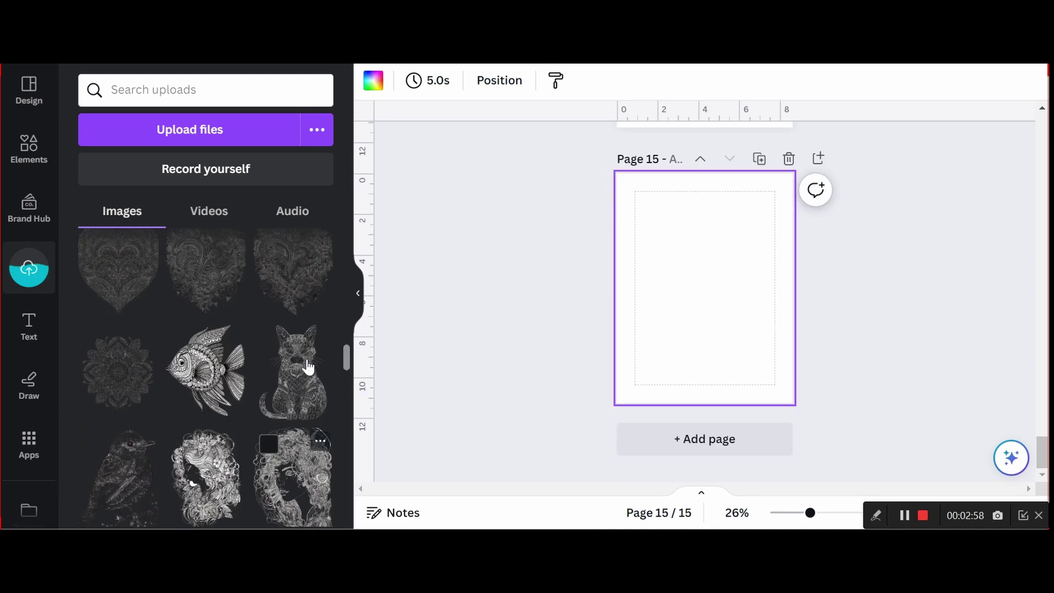
pyautogui.scroll(1, 287, 353)
pyautogui.moveTo(286, 354)
pyautogui.mouseDown()
pyautogui.moveTo(693, 255)
pyautogui.moveTo(677, 237)
pyautogui.mouseUp()
pyautogui.moveTo(732, 317); pyautogui.dragTo(774, 373)
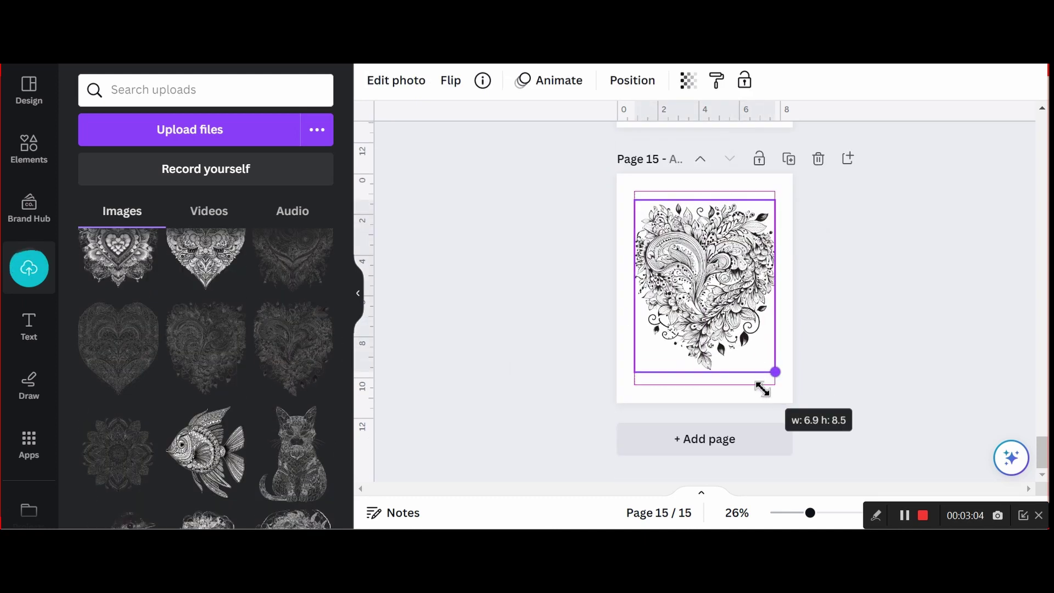
pyautogui.moveTo(703, 290); pyautogui.dragTo(705, 296)
# Step: Add two pages and fill Page 17 with the enlarged mandala image
pyautogui.click(719, 443)
pyautogui.click(714, 443)
pyautogui.scroll(-3, 327, 405)
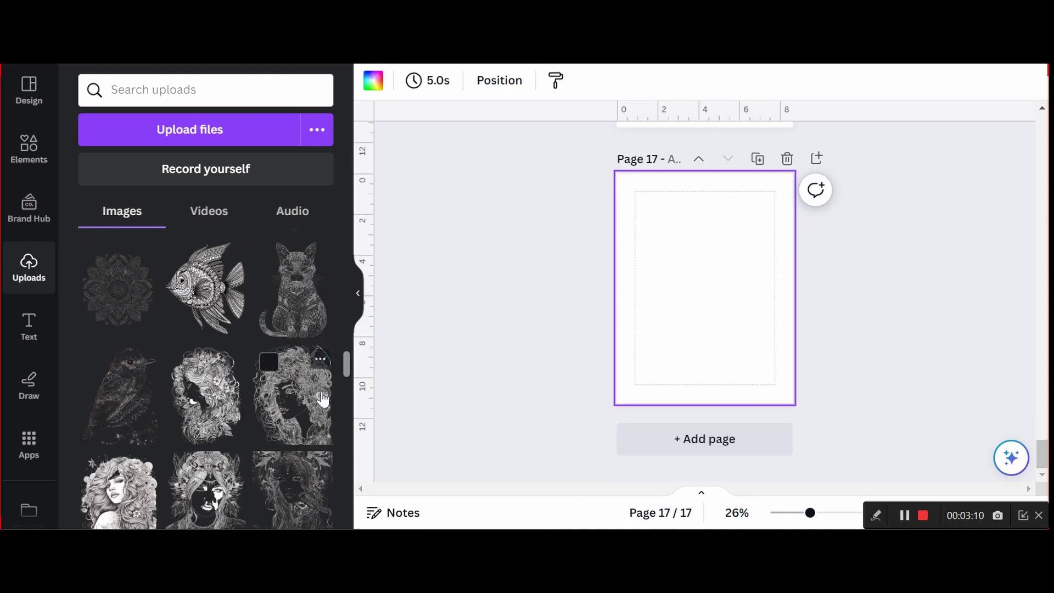
pyautogui.scroll(3, 322, 400)
pyautogui.scroll(3, 274, 351)
pyautogui.click(219, 293)
pyautogui.moveTo(707, 278); pyautogui.dragTo(690, 265)
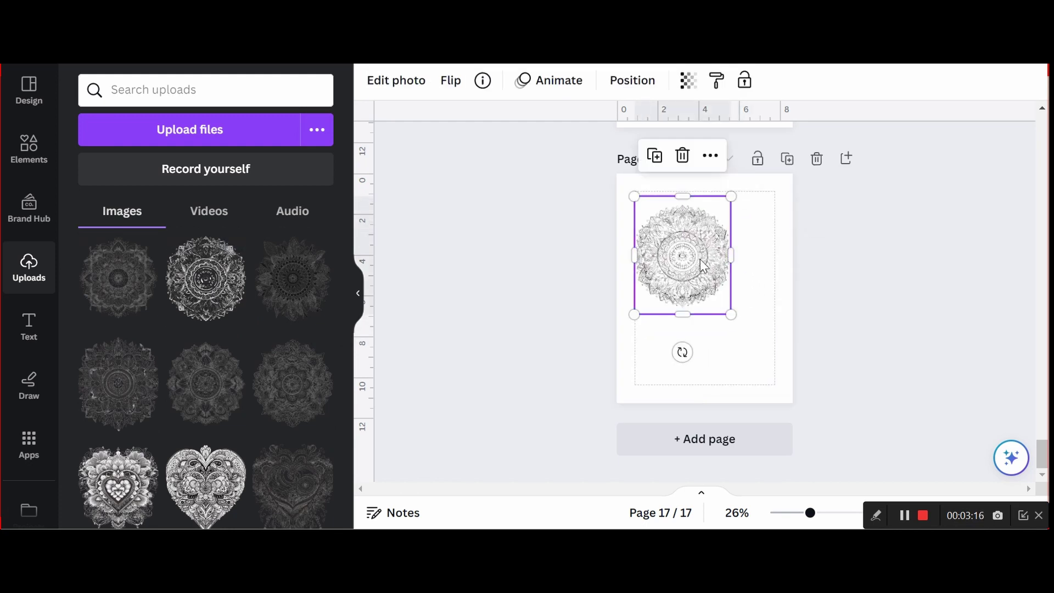
pyautogui.moveTo(745, 318); pyautogui.dragTo(775, 387)
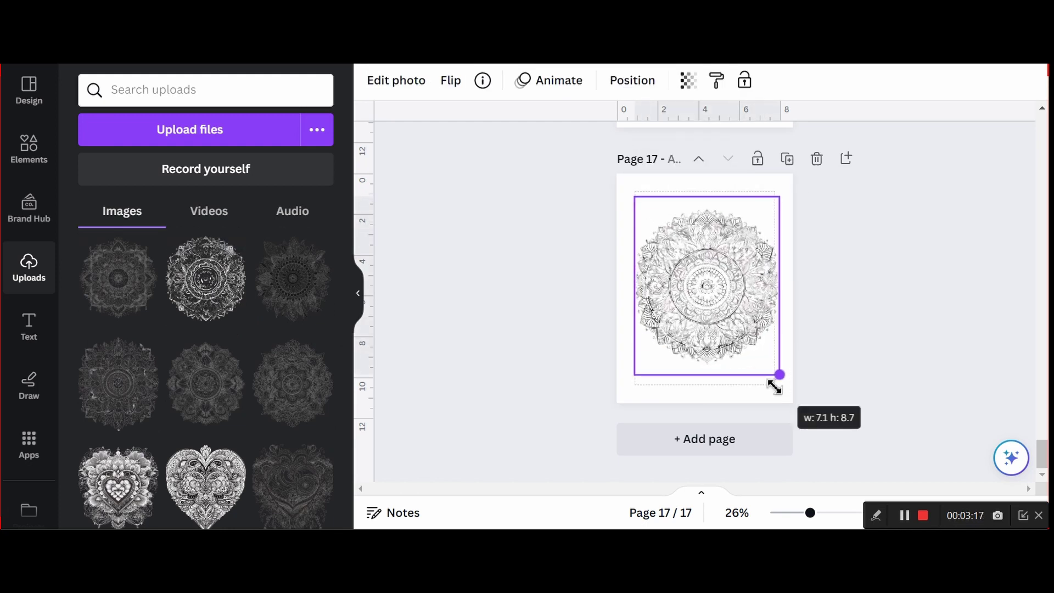
# Step: Add two pages and fill Page 19 with the enlarged tiger image
pyautogui.click(705, 439)
pyautogui.click(705, 439)
pyautogui.scroll(-5, 297, 341)
pyautogui.scroll(-3, 291, 336)
pyautogui.click(293, 279)
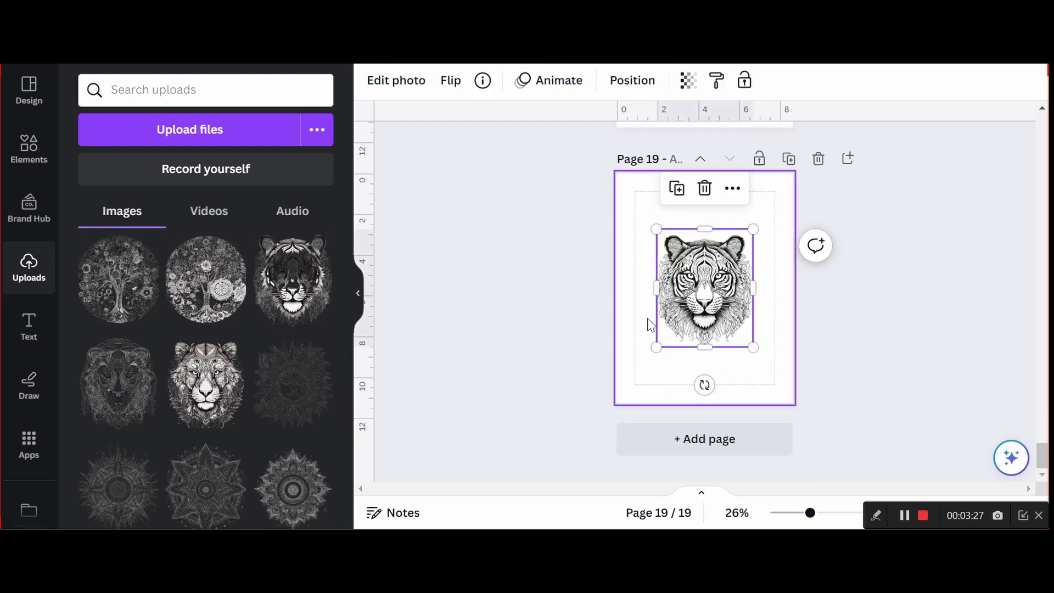
pyautogui.moveTo(706, 294); pyautogui.dragTo(683, 251)
pyautogui.moveTo(734, 310); pyautogui.dragTo(786, 386)
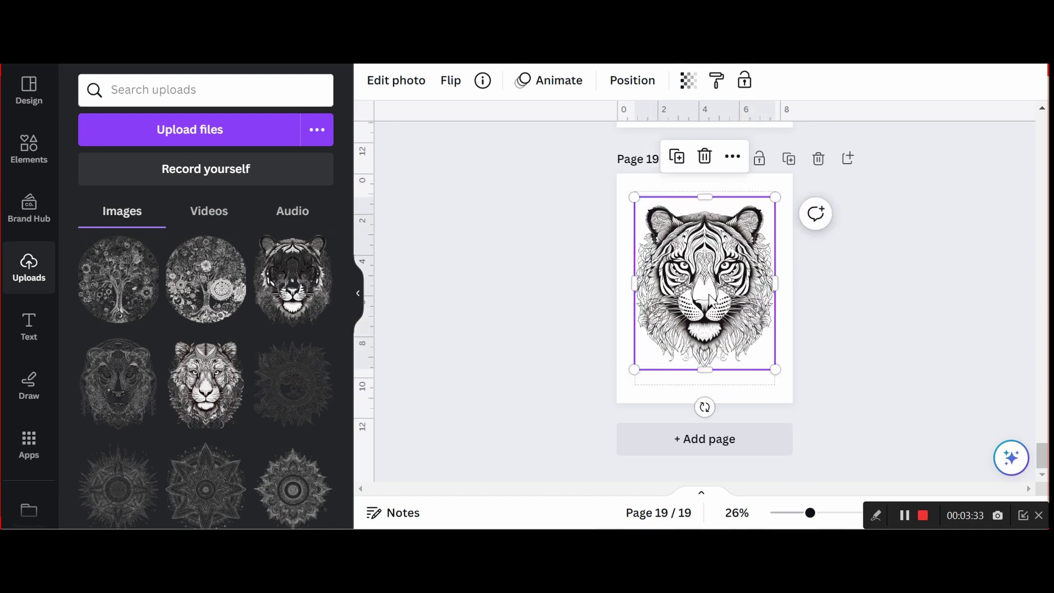
# Step: Add two pages and fill Page 21 with the enlarged moon image
pyautogui.click(706, 439)
pyautogui.click(706, 439)
pyautogui.scroll(3, 231, 357)
pyautogui.moveTo(220, 379)
pyautogui.mouseDown()
pyautogui.moveTo(706, 267)
pyautogui.moveTo(697, 257)
pyautogui.mouseUp()
pyautogui.moveTo(732, 320); pyautogui.dragTo(768, 389)
pyautogui.moveTo(766, 385); pyautogui.dragTo(776, 379)
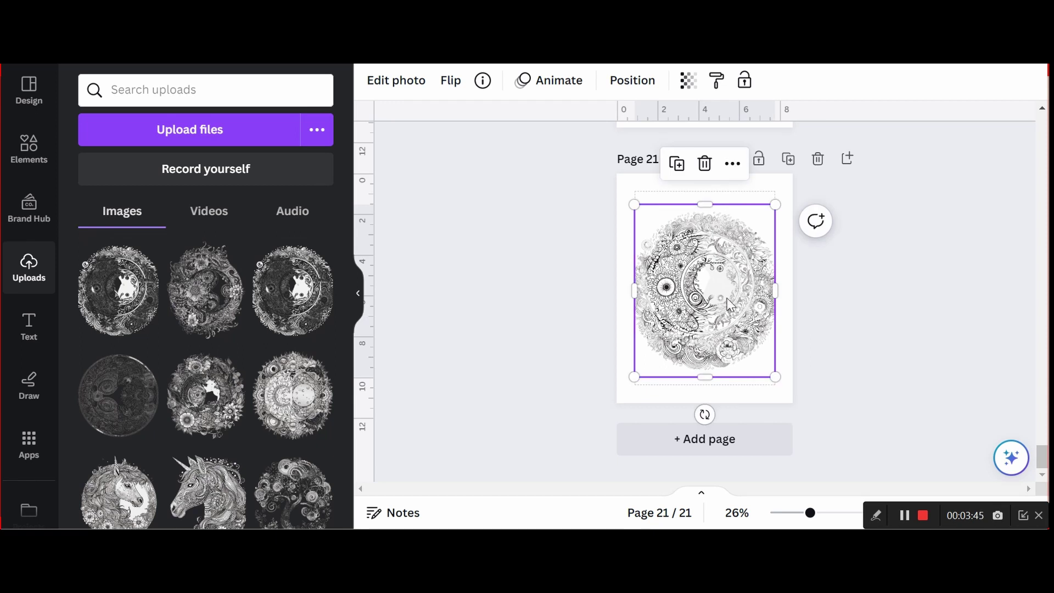
# Step: Fill Page 23 with the yin-yang floral image and Page 25 with the moon image
pyautogui.click(732, 439)
pyautogui.click(732, 439)
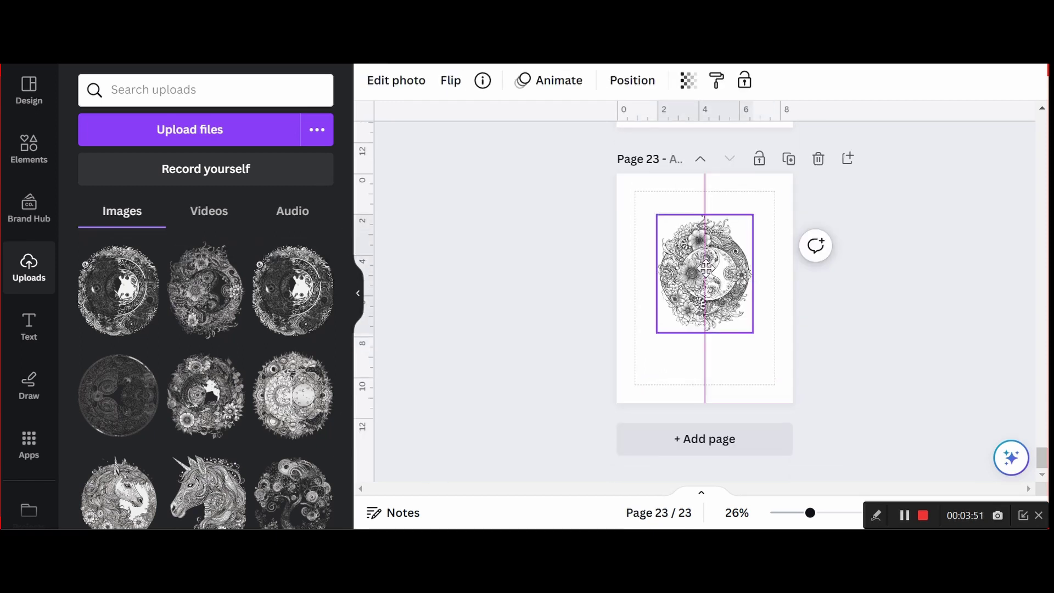
pyautogui.moveTo(224, 295); pyautogui.dragTo(708, 268)
pyautogui.moveTo(734, 324); pyautogui.dragTo(775, 376)
pyautogui.click(731, 440)
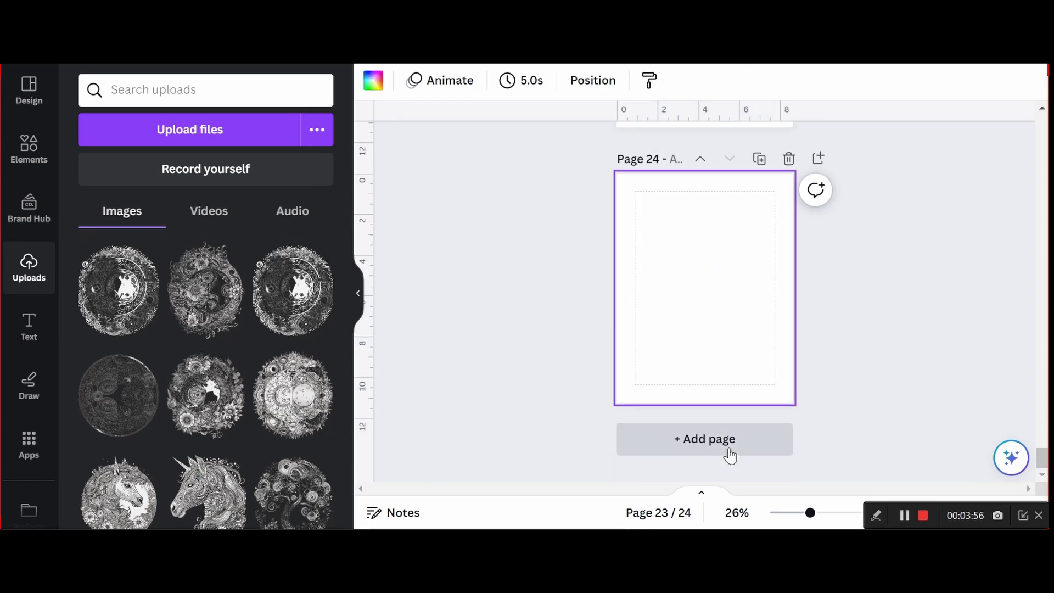
pyautogui.click(293, 291)
pyautogui.moveTo(710, 290); pyautogui.dragTo(690, 258)
pyautogui.moveTo(731, 315); pyautogui.dragTo(772, 370)
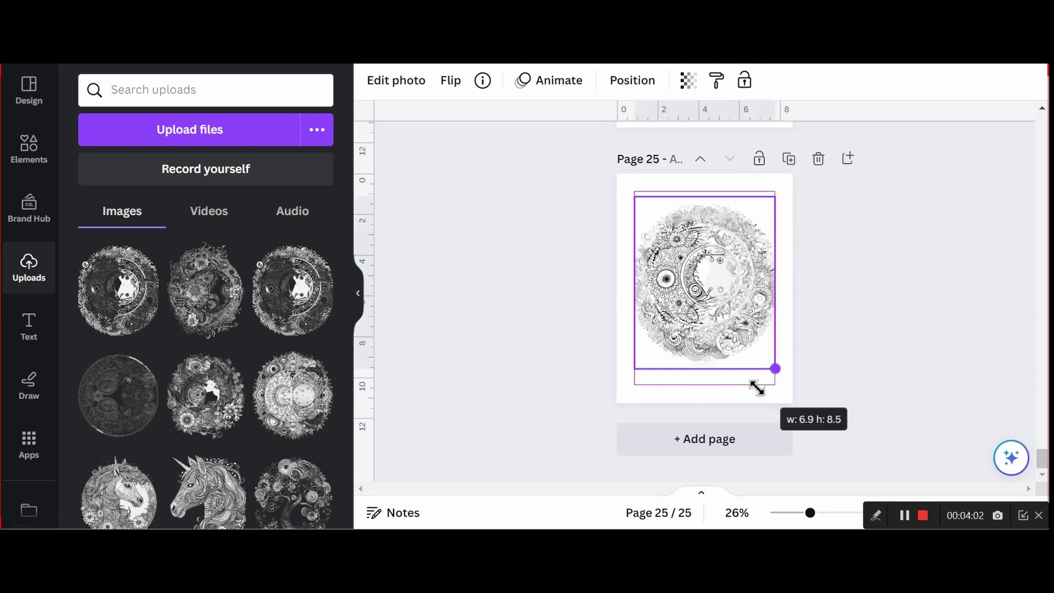
# Step: Fill Page 27 with a centred unicorn and Page 29 with the tree mandala
pyautogui.click(716, 442)
pyautogui.scroll(-3, 206, 357)
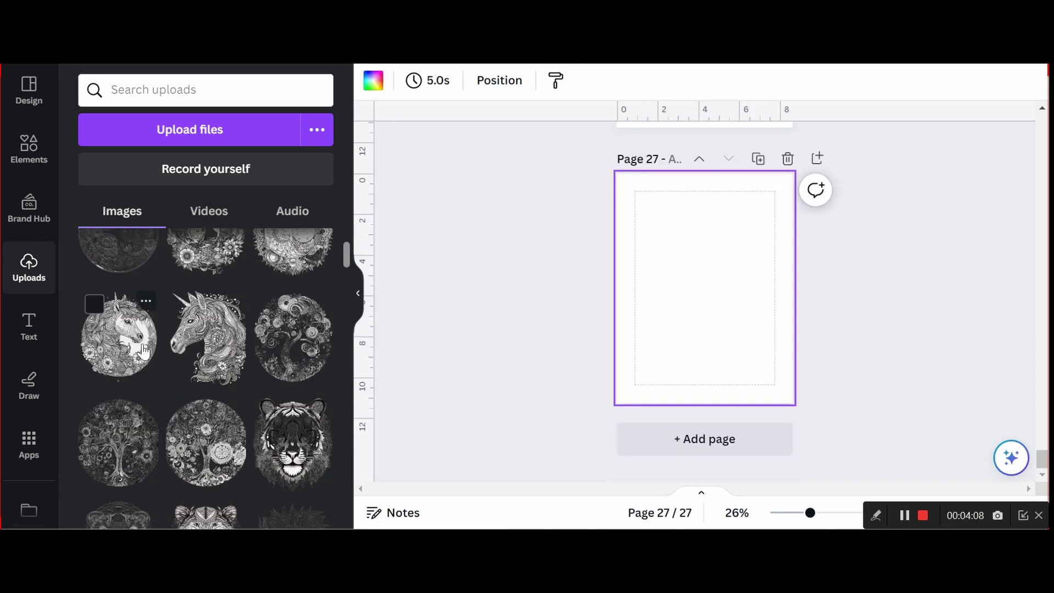
pyautogui.click(118, 335)
pyautogui.moveTo(699, 275); pyautogui.dragTo(685, 260)
pyautogui.moveTo(734, 320); pyautogui.dragTo(775, 385)
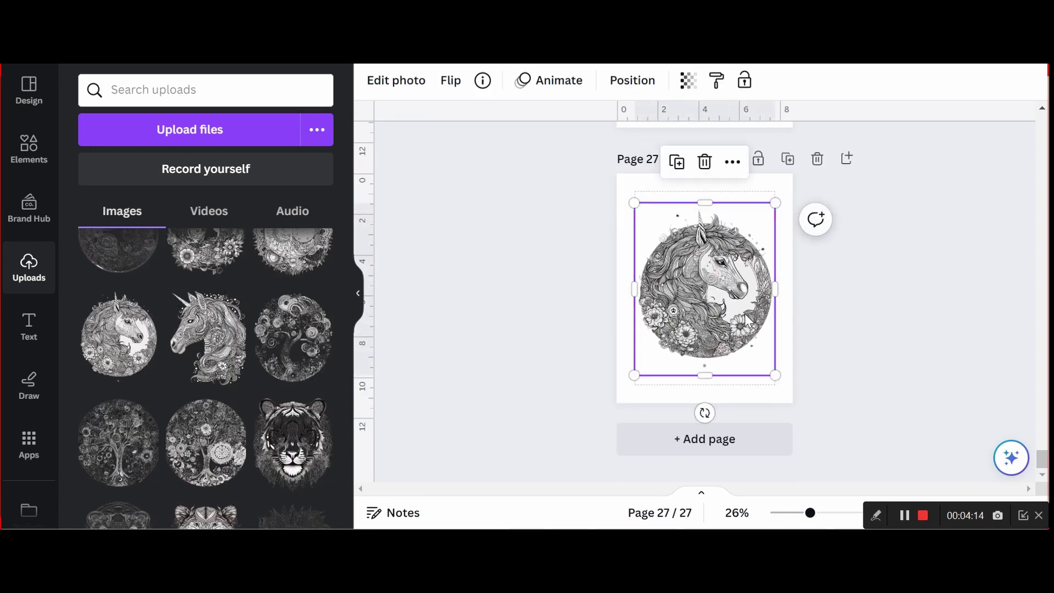
pyautogui.moveTo(697, 280)
pyautogui.mouseDown()
pyautogui.moveTo(705, 288)
pyautogui.moveTo(683, 259)
pyautogui.mouseUp()
pyautogui.click(704, 442)
pyautogui.click(704, 442)
pyautogui.click(292, 338)
pyautogui.moveTo(731, 320); pyautogui.dragTo(774, 374)
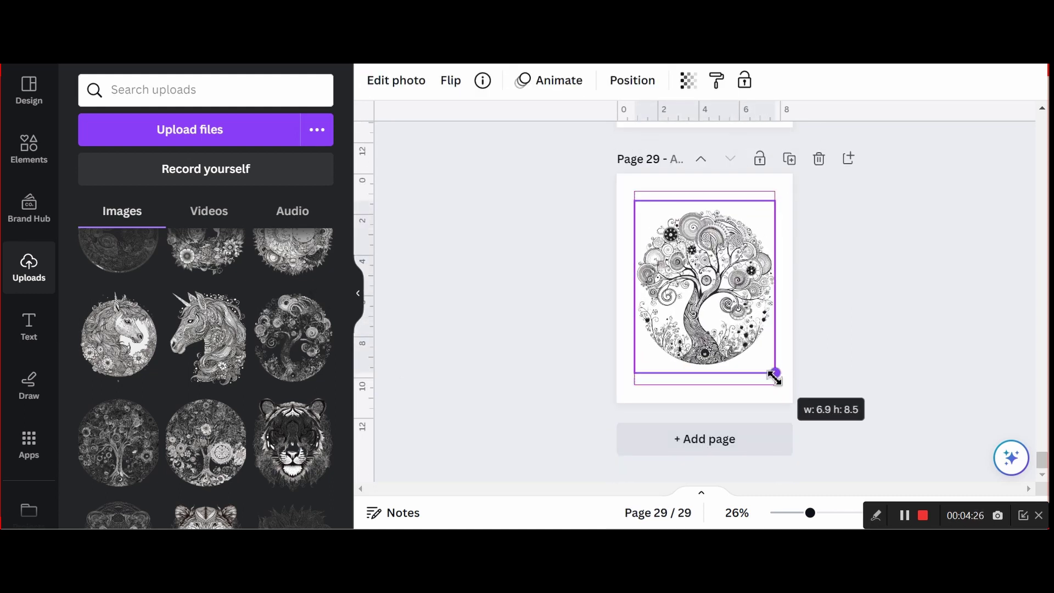
# Step: Put the lion image on Page 31, then ask ChatGPT for 50 motivational sayings
pyautogui.click(725, 445)
pyautogui.click(725, 445)
pyautogui.scroll(-3, 250, 376)
pyautogui.click(206, 384)
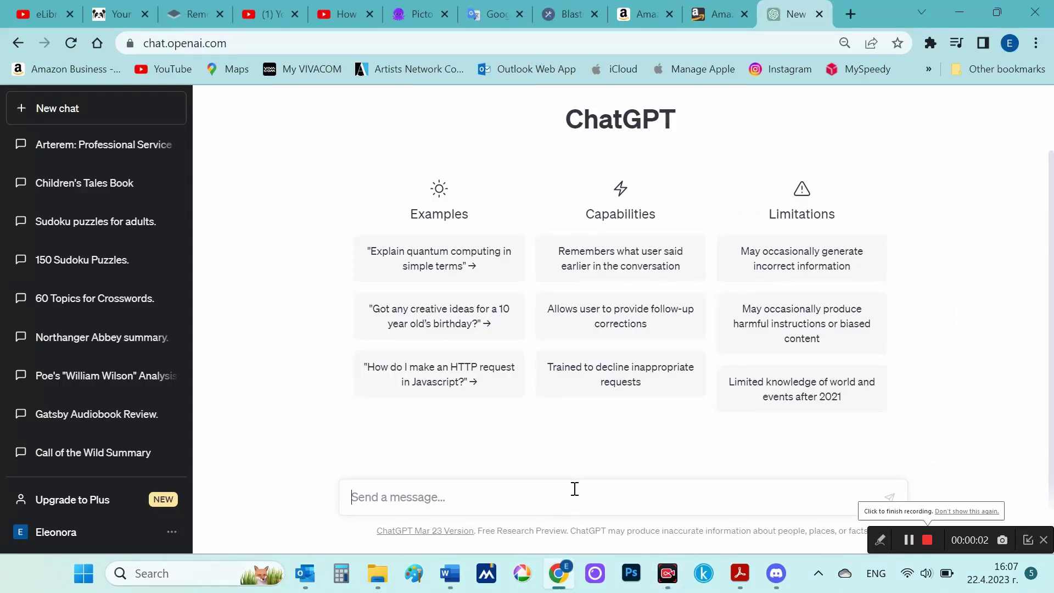
pyautogui.write('Please write me 50 motivational and stress-relieving sayings.')
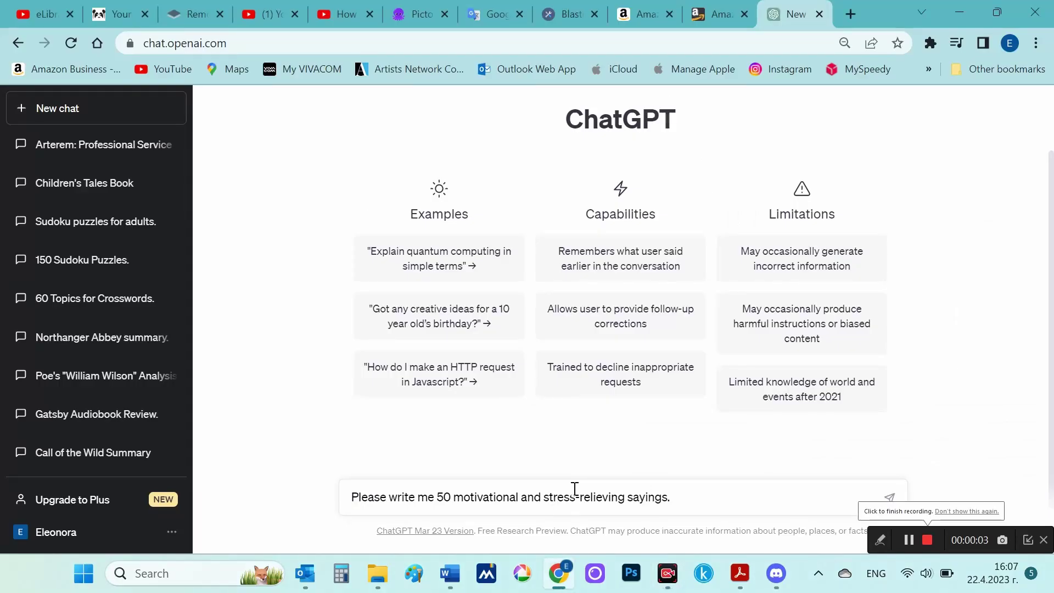
pyautogui.click(895, 499)
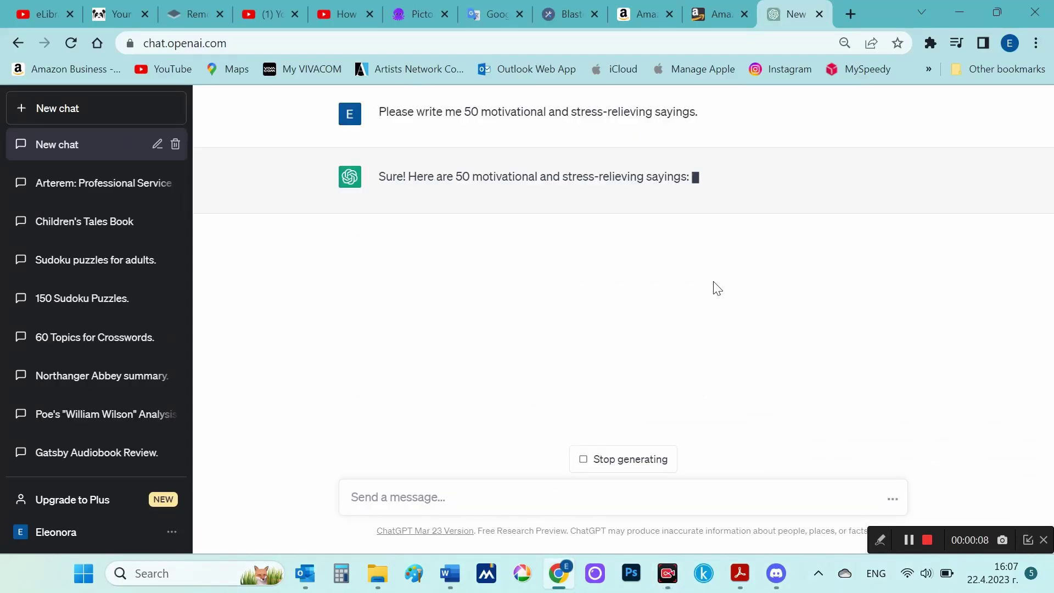
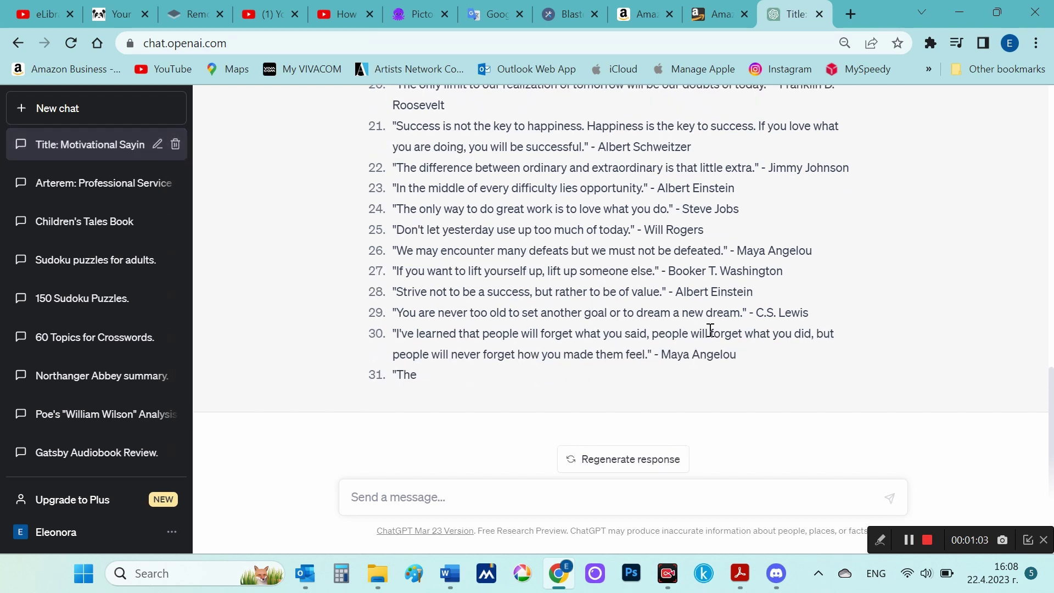
# Step: Copy the first list of generated sayings from ChatGPT
pyautogui.moveTo(711, 330); pyautogui.dragTo(549, 243)
pyautogui.scroll(10, 548, 243)
pyautogui.scroll(3, 548, 243)
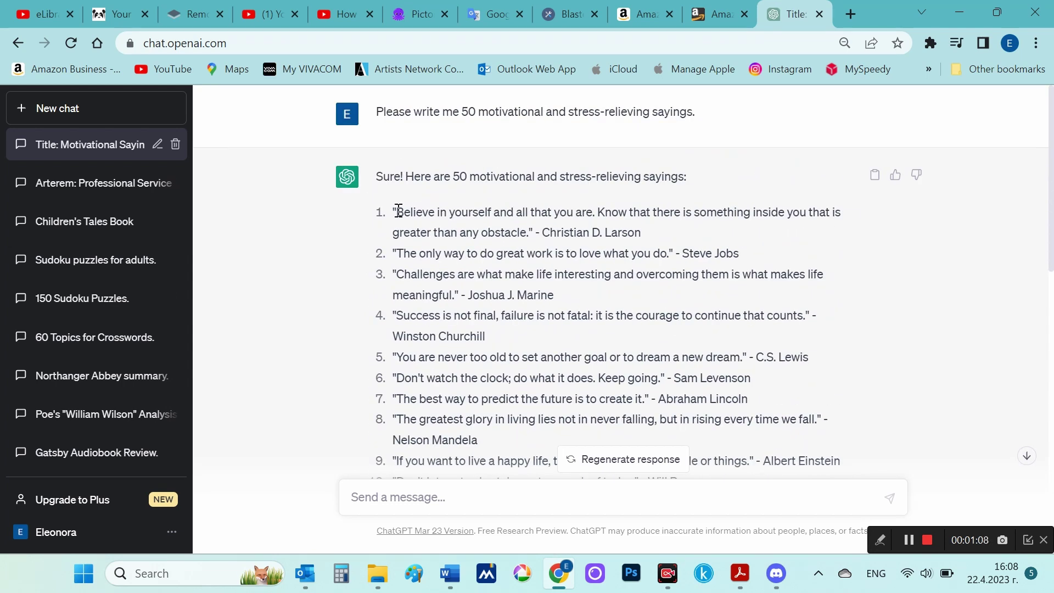
pyautogui.keyDown('shift'); pyautogui.click(394, 210); pyautogui.keyUp('shift')
pyautogui.rightClick(426, 232)
pyautogui.click(462, 254)
pyautogui.write('Please write me 20 more motivational and stress-relieving sayings.')
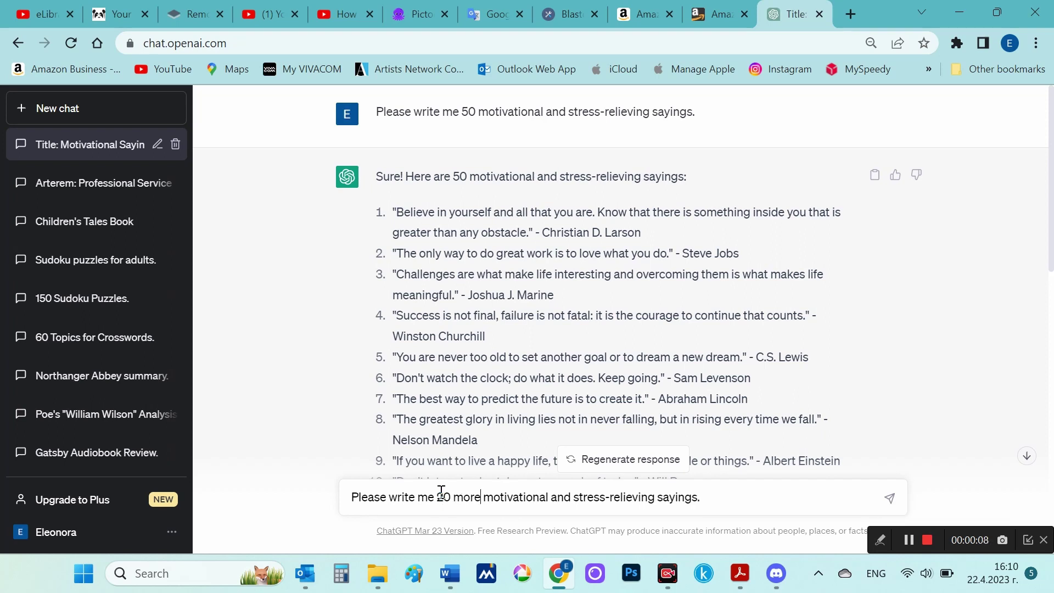
# Step: Request 20 more motivational, stress-relieving sayings and review ChatGPT's reply
pyautogui.press('Return')
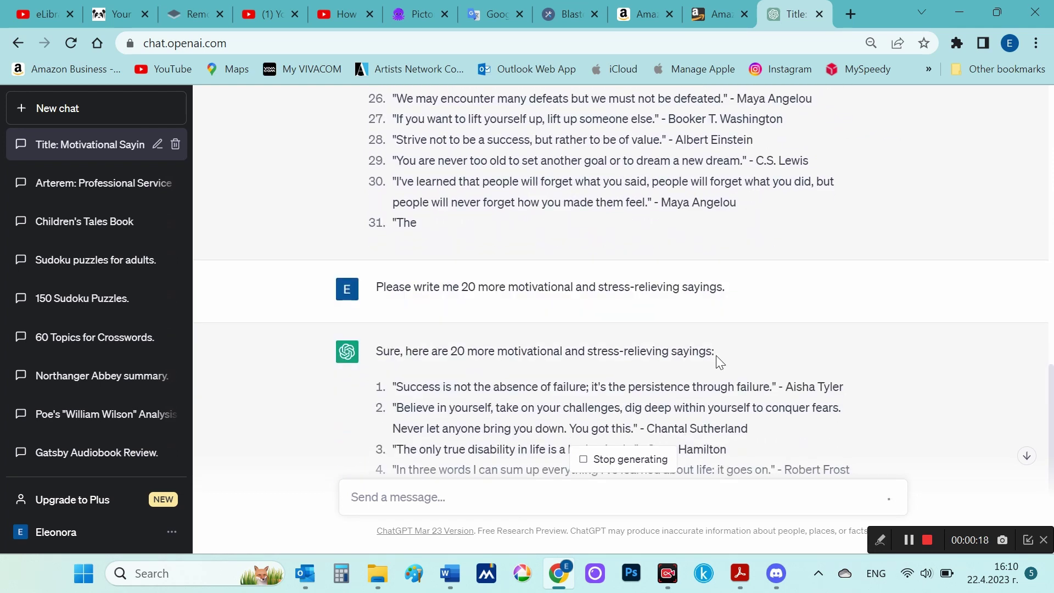
pyautogui.scroll(1, 716, 355)
pyautogui.scroll(2, 716, 355)
pyautogui.scroll(4, 716, 355)
pyautogui.scroll(3, 716, 355)
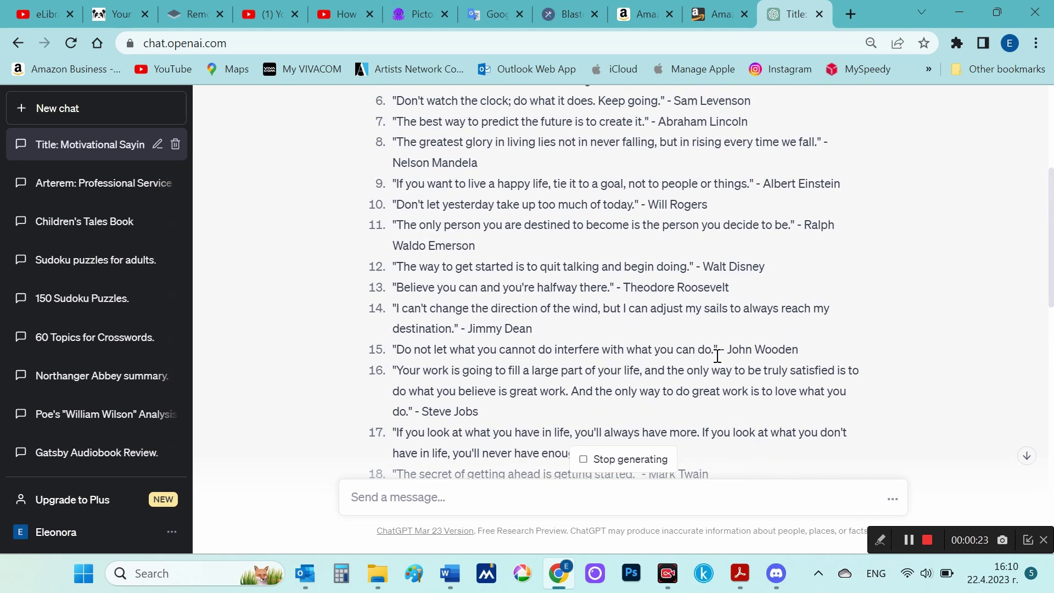
pyautogui.scroll(-10, 717, 356)
pyautogui.scroll(-3, 717, 356)
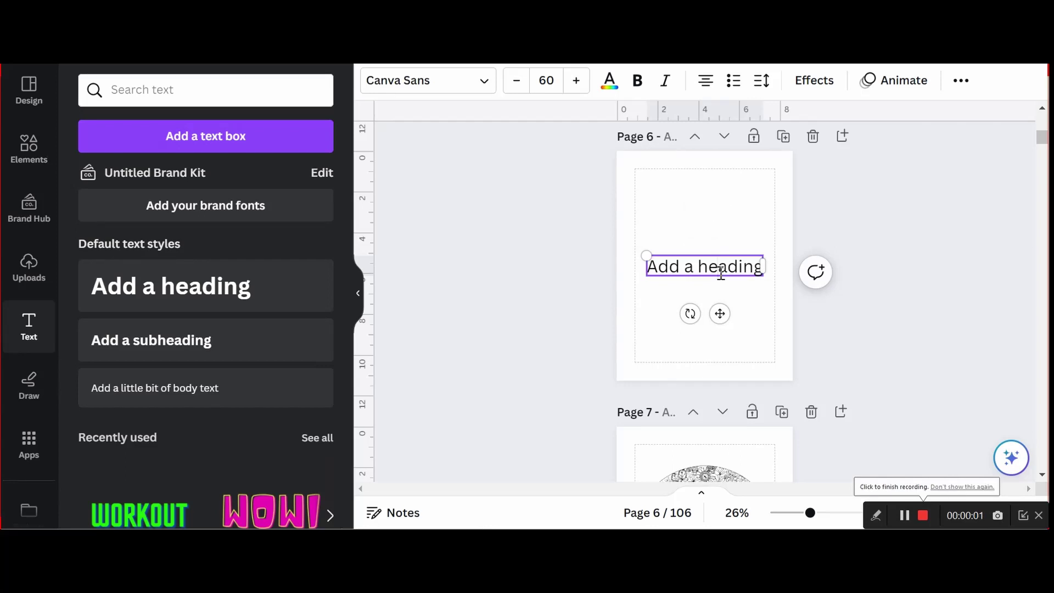
# Step: Paste the Steve Jobs quote on page 6 at font size 42, centred on the page
pyautogui.hotkey('ctrl', 'a')
pyautogui.write('"The only way to do great work is to love what you do." - Steve Jobs')
pyautogui.moveTo(794, 302); pyautogui.dragTo(776, 302)
pyautogui.moveTo(616, 301); pyautogui.dragTo(635, 301)
pyautogui.moveTo(711, 254); pyautogui.dragTo(714, 190)
pyautogui.click(546, 80)
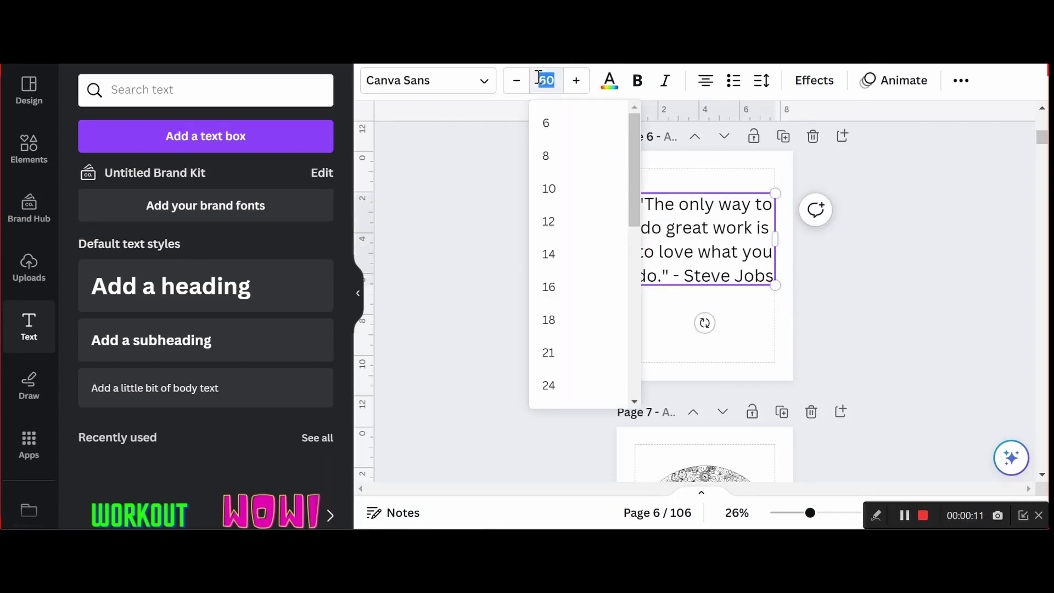
pyautogui.write('42')
pyautogui.press('Return')
pyautogui.moveTo(705, 220); pyautogui.dragTo(705, 261)
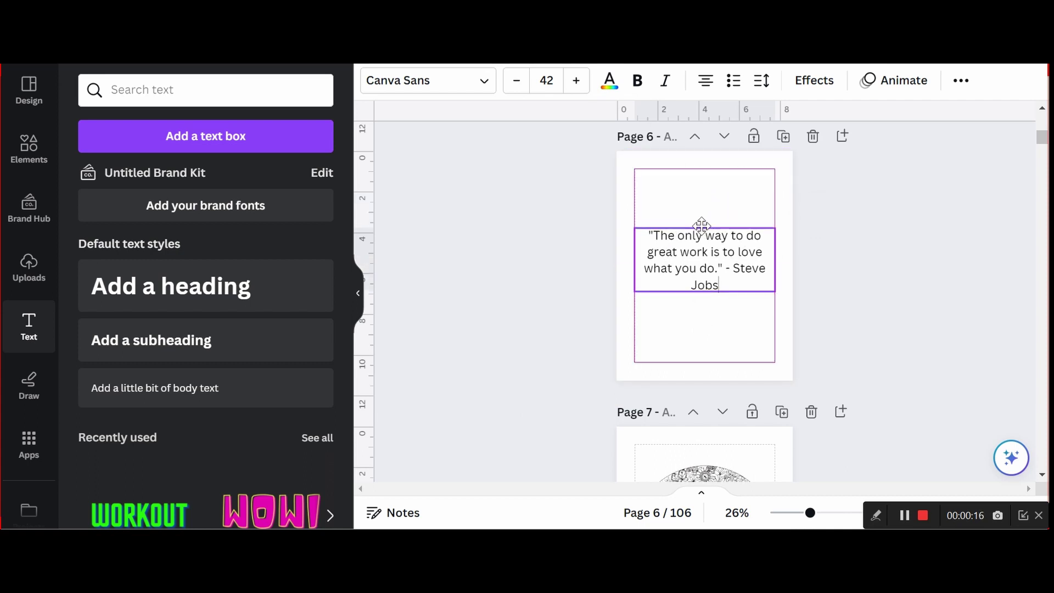
pyautogui.click(929, 306)
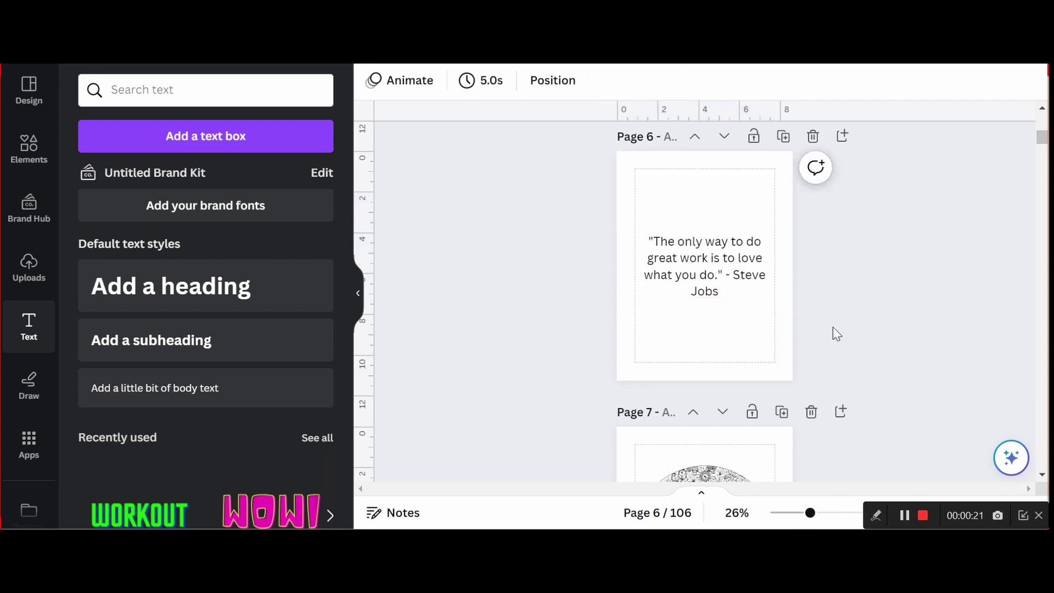
# Step: Paste the Joshua J. Marine quote into a new heading on page 8, unbolded at size 42
pyautogui.scroll(5, 801, 313)
pyautogui.scroll(4, 774, 297)
pyautogui.scroll(-4, 774, 297)
pyautogui.scroll(-6, 774, 295)
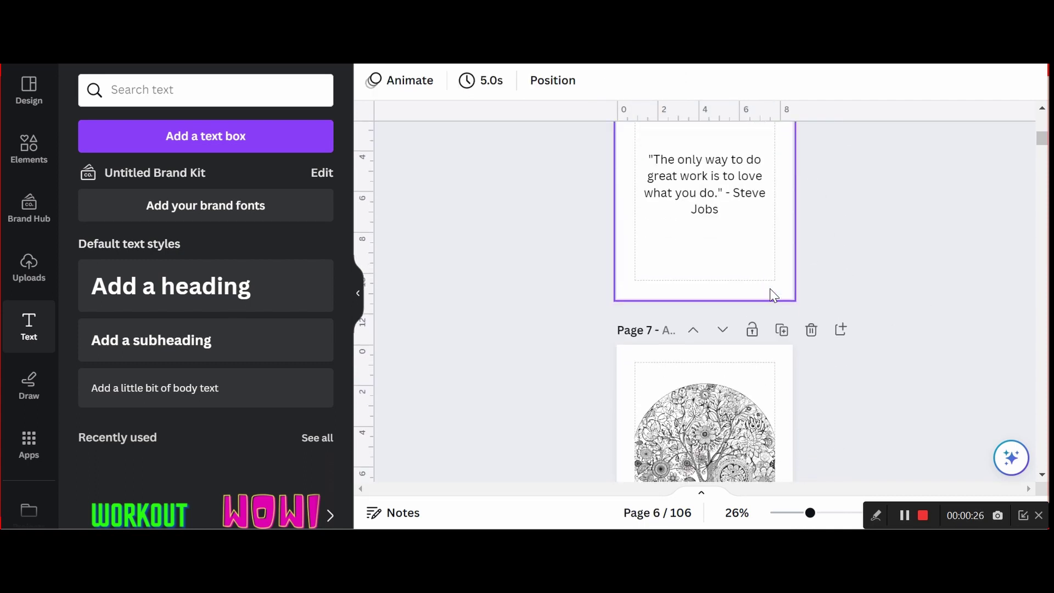
pyautogui.scroll(-4, 771, 291)
pyautogui.scroll(-5, 770, 291)
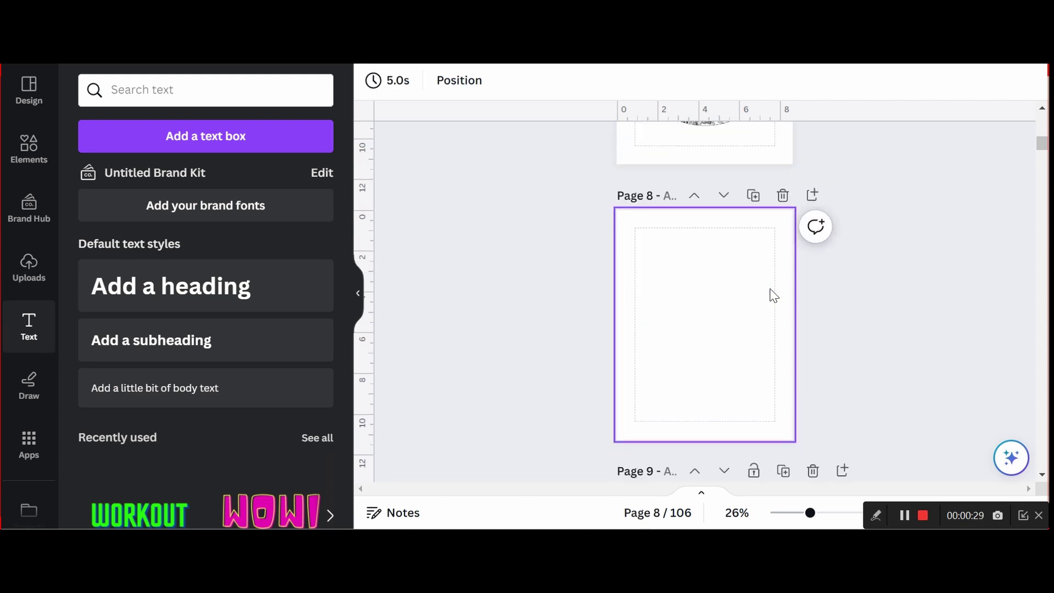
pyautogui.click(240, 295)
pyautogui.hotkey('ctrl', 'a')
pyautogui.write('"Challenges are what make life interesting and overcoming them is what makes life meaningful." - Joshua J. Marine')
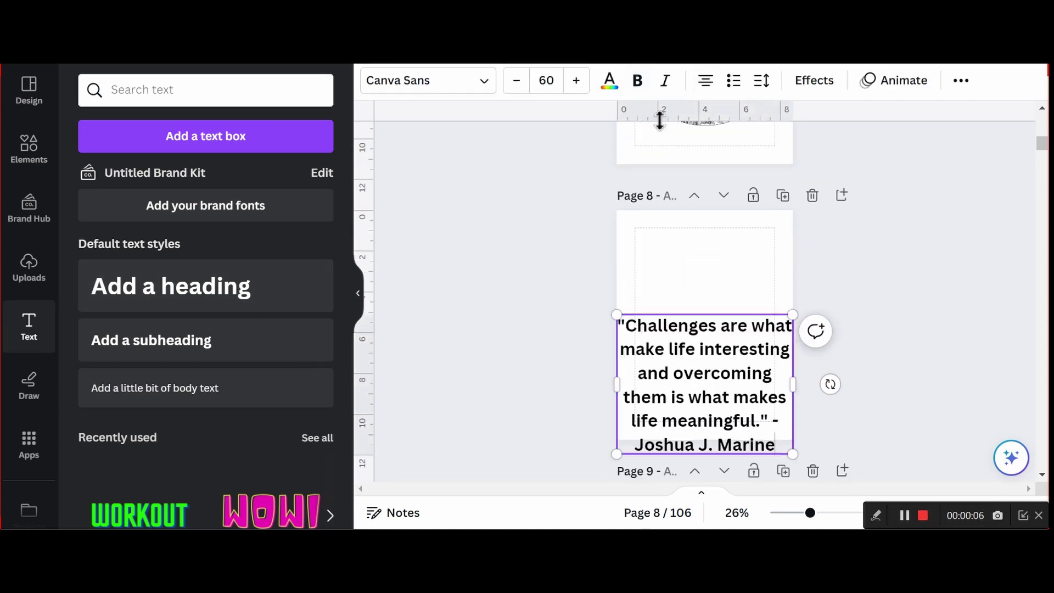
pyautogui.hotkey('ctrl', 'a')
pyautogui.hotkey('ctrl', 'b')
pyautogui.click(547, 80)
pyautogui.write('42')
pyautogui.press('Return')
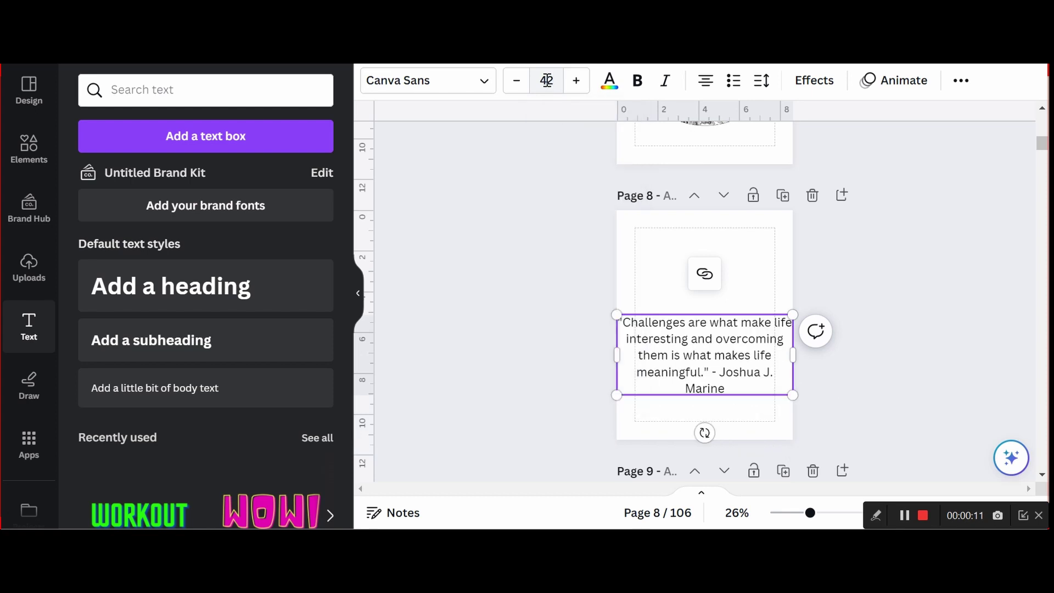
# Step: Narrow the Joshua J. Marine quote box and centre it on page 8
pyautogui.moveTo(797, 355); pyautogui.dragTo(776, 356)
pyautogui.moveTo(617, 355); pyautogui.dragTo(635, 357)
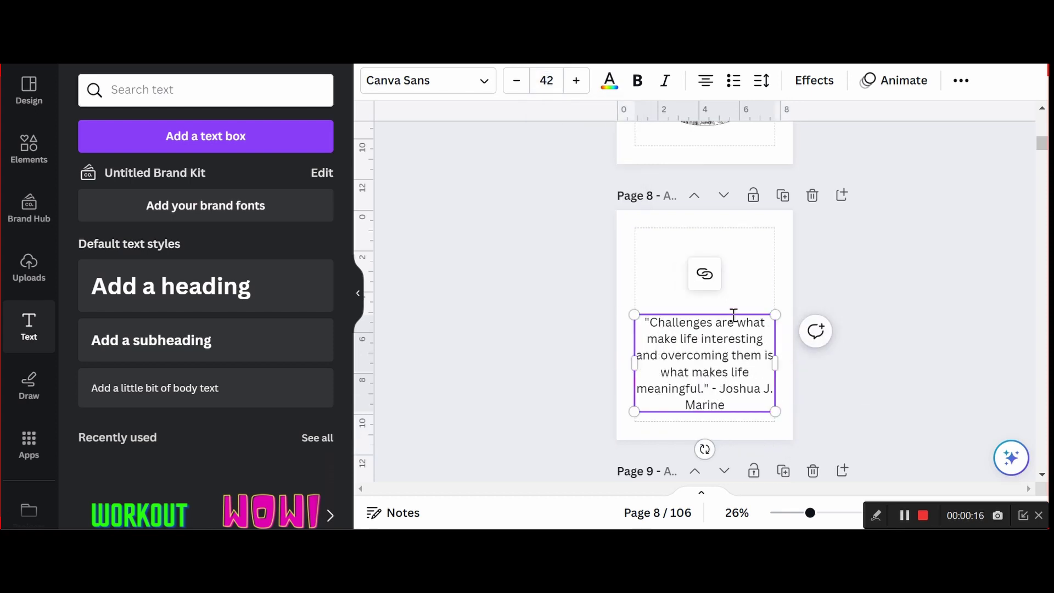
pyautogui.moveTo(732, 311)
pyautogui.mouseDown()
pyautogui.moveTo(730, 261)
pyautogui.moveTo(744, 271)
pyautogui.mouseUp()
pyautogui.click(921, 368)
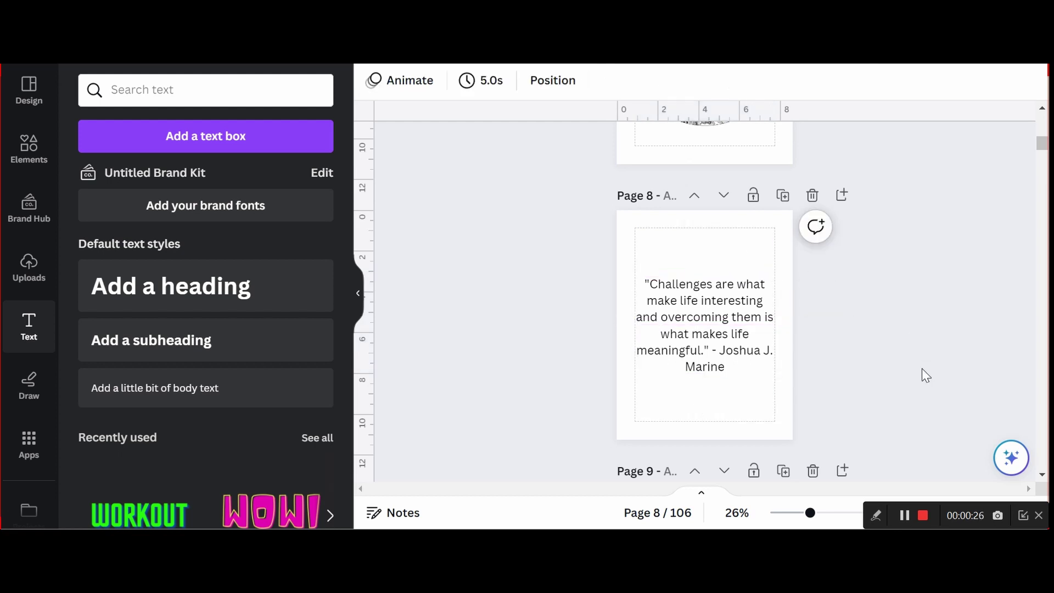
pyautogui.scroll(5, 922, 367)
pyautogui.scroll(-5, 921, 368)
pyautogui.scroll(-5, 927, 383)
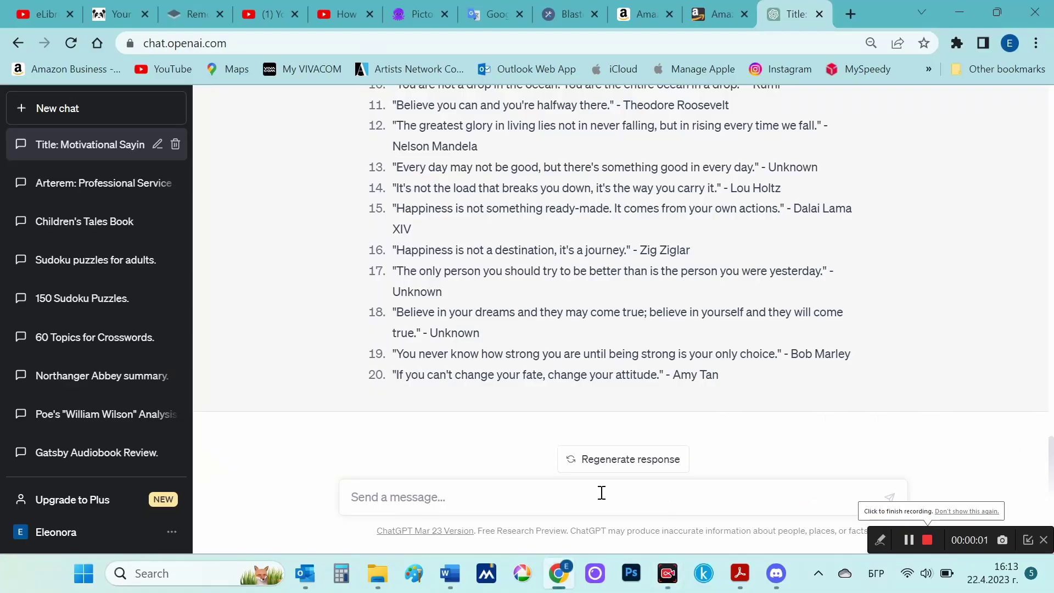
# Step: Ask ChatGPT for 3 title ideas for an adult coloring book of 50 mandala images
pyautogui.write('Please give me 3 ideas for the title of a coloring book for adults with 50 mandala images.')
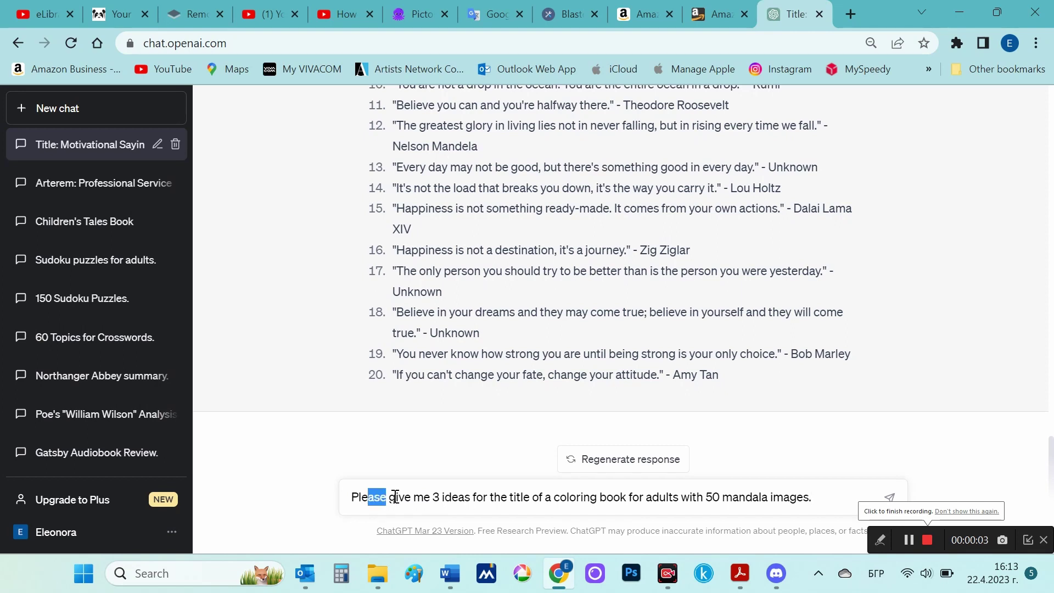
pyautogui.moveTo(395, 497); pyautogui.dragTo(633, 494)
pyautogui.click(892, 501)
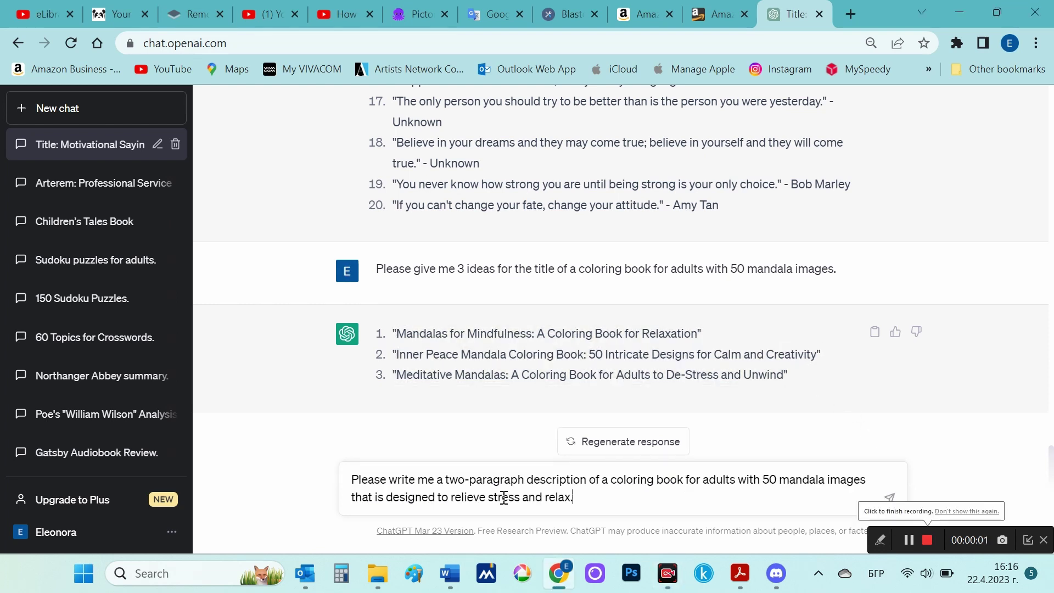
# Step: Request a two-paragraph book description and copy both paragraphs
pyautogui.press('Return')
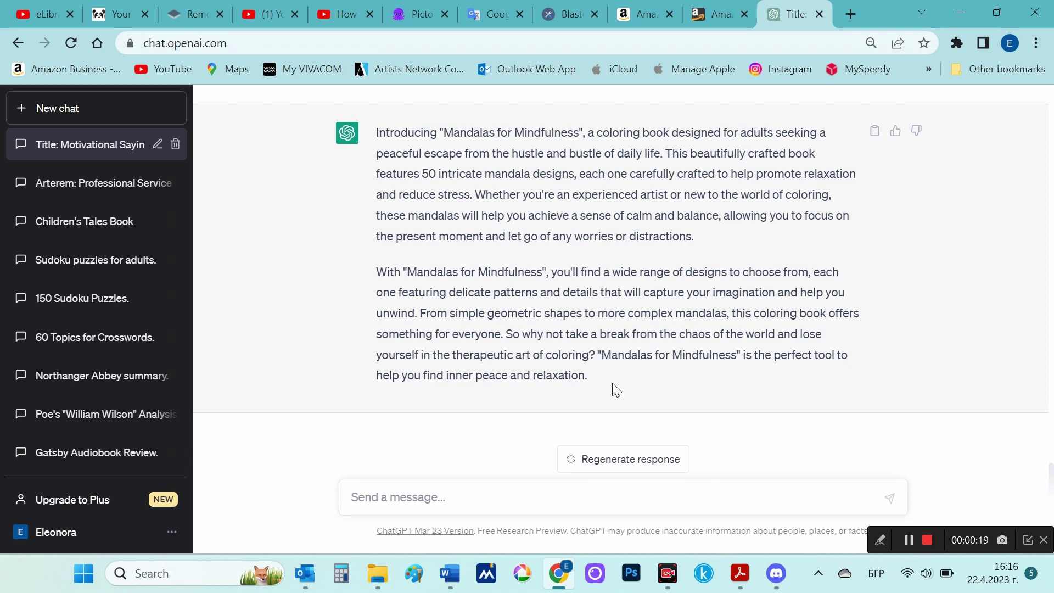
pyautogui.moveTo(616, 390)
pyautogui.mouseDown()
pyautogui.moveTo(378, 159)
pyautogui.moveTo(376, 136)
pyautogui.mouseUp()
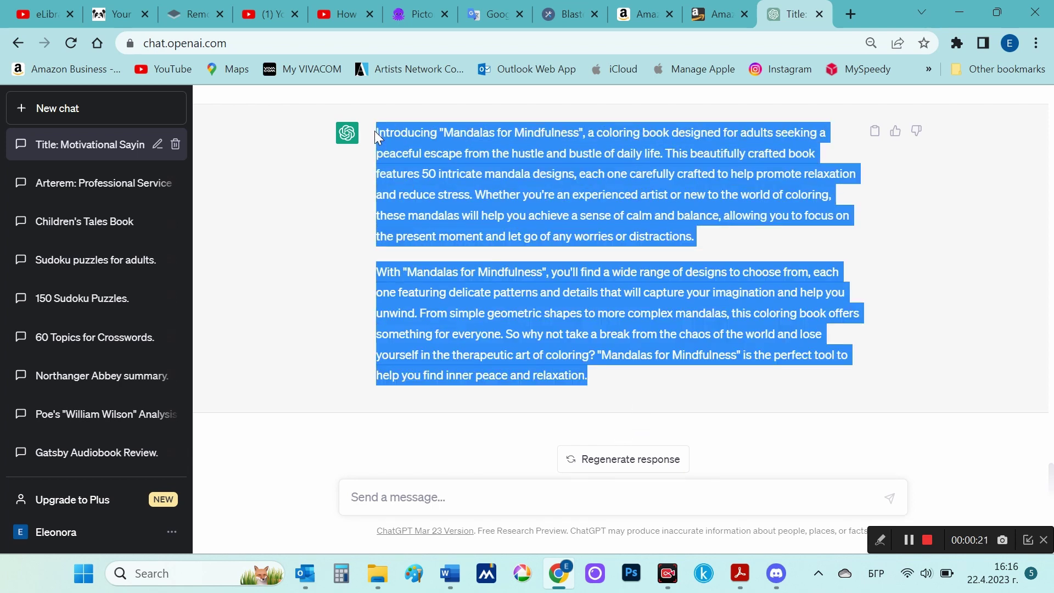
pyautogui.rightClick(432, 159)
pyautogui.click(461, 175)
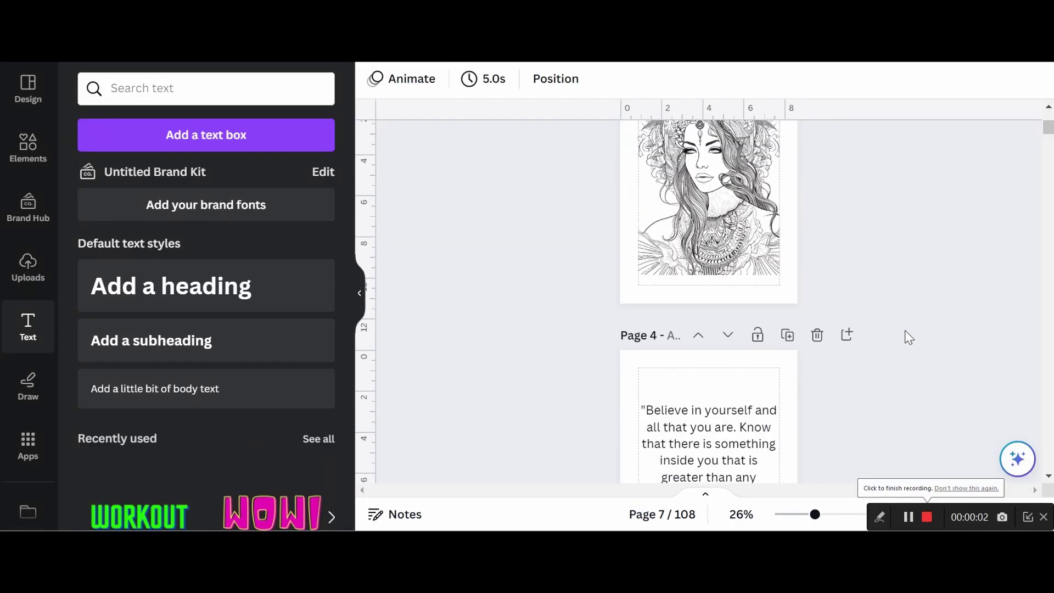
# Step: Place the heading 'Meditative Mandalas:' at the top of page 1, trimming off the subtitle
pyautogui.click(711, 233)
pyautogui.click(209, 286)
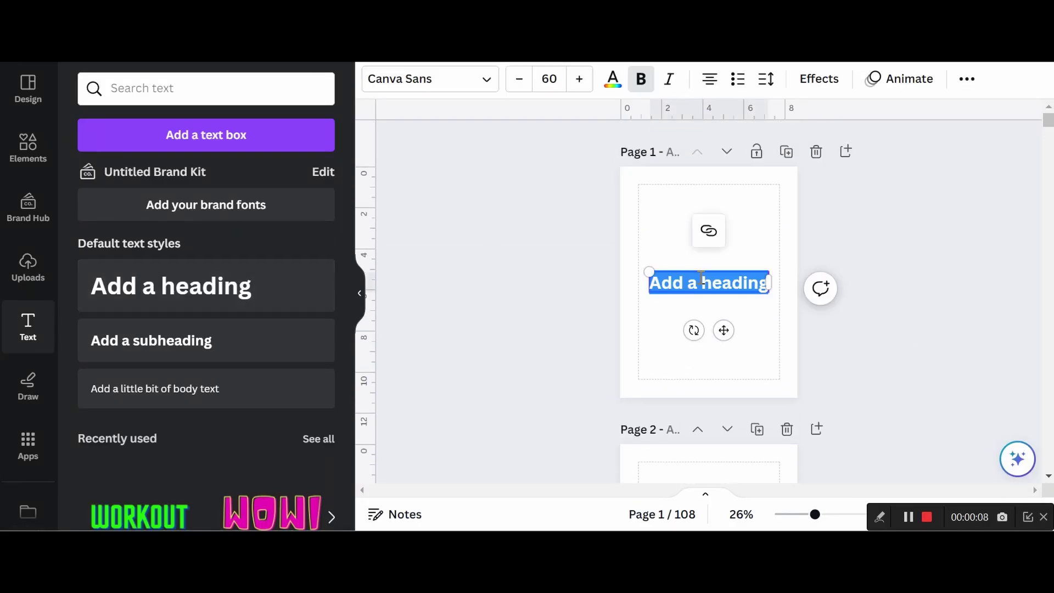
pyautogui.click(725, 279)
pyautogui.hotkey('ctrl', 'a')
pyautogui.hotkey('ctrl', 'v')
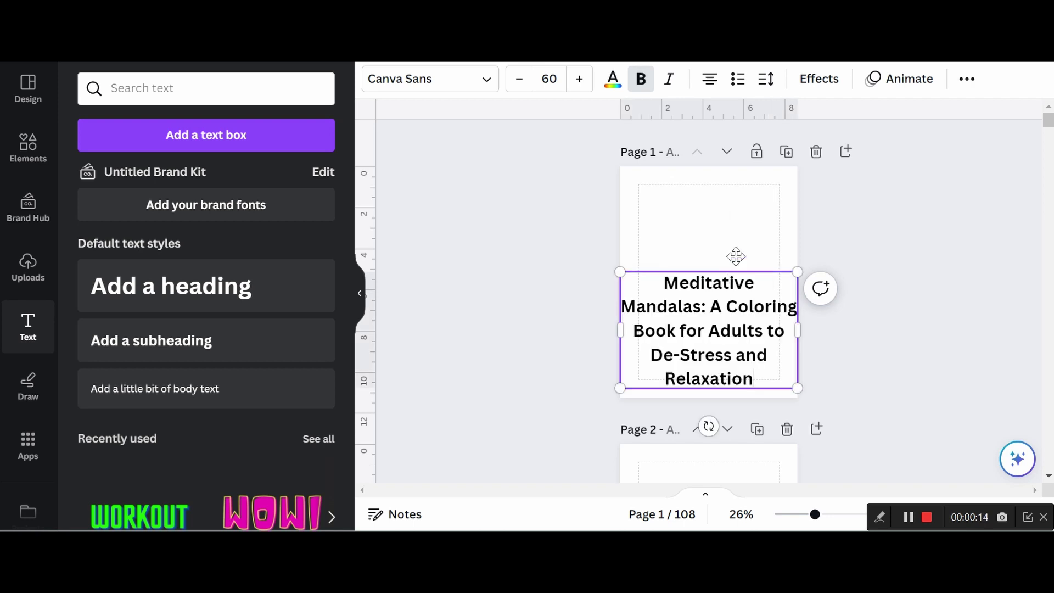
pyautogui.moveTo(736, 257); pyautogui.dragTo(736, 196)
pyautogui.moveTo(755, 319); pyautogui.dragTo(722, 250)
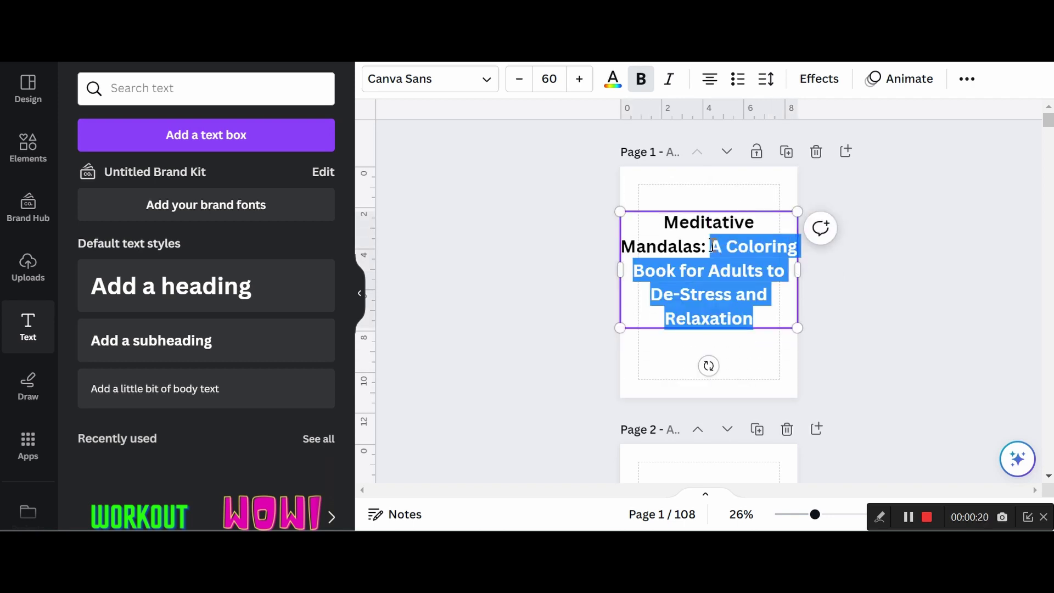
pyautogui.press('BackSpace')
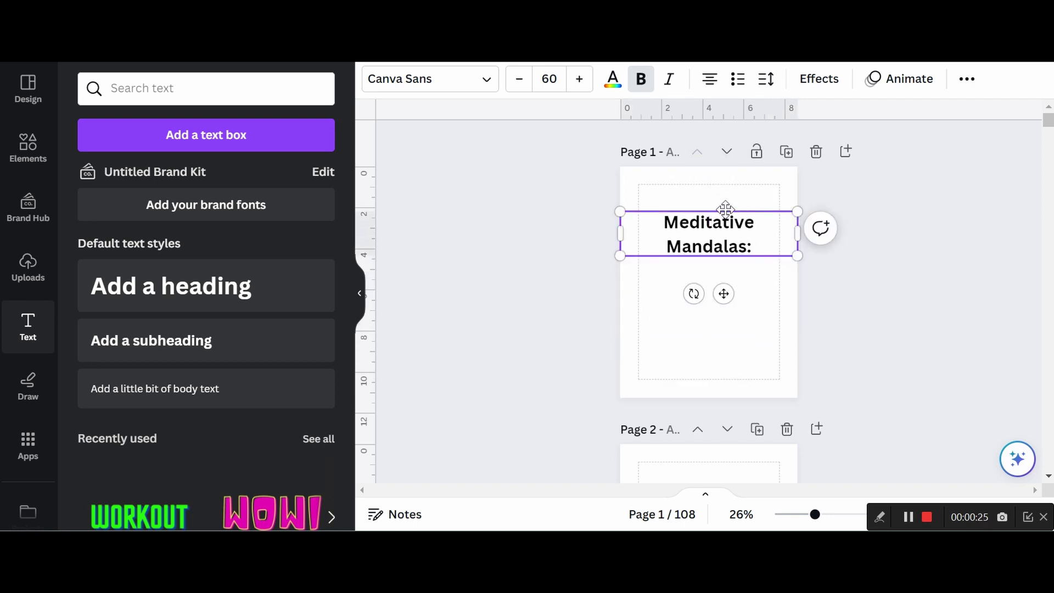
pyautogui.moveTo(725, 209); pyautogui.dragTo(726, 192)
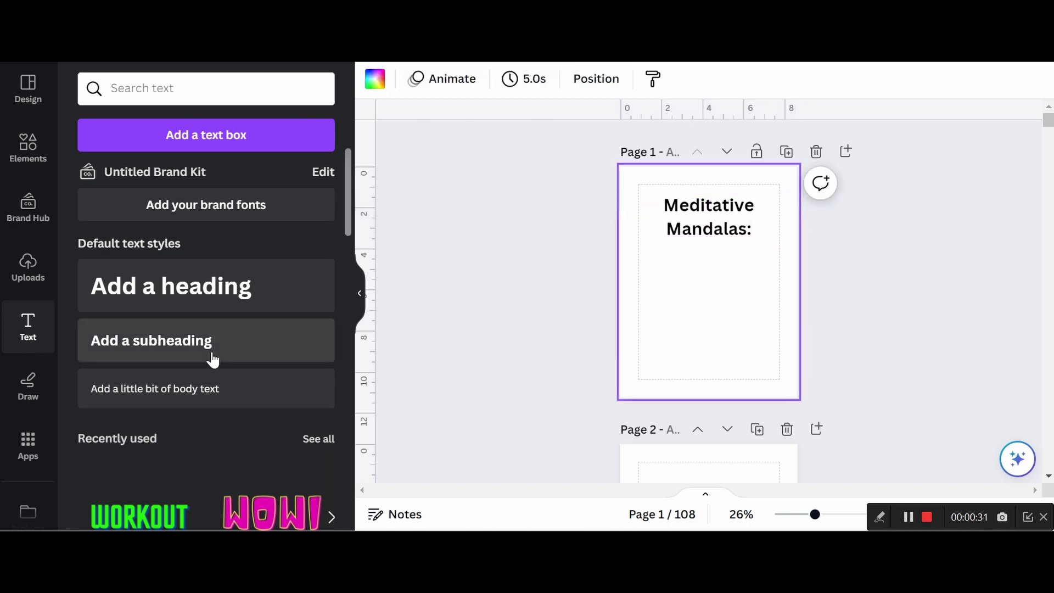
# Step: Add the subtitle 'A Coloring Book for Adults to De-Stress and Relaxation' lower on page 1
pyautogui.click(213, 360)
pyautogui.hotkey('ctrl', 'v')
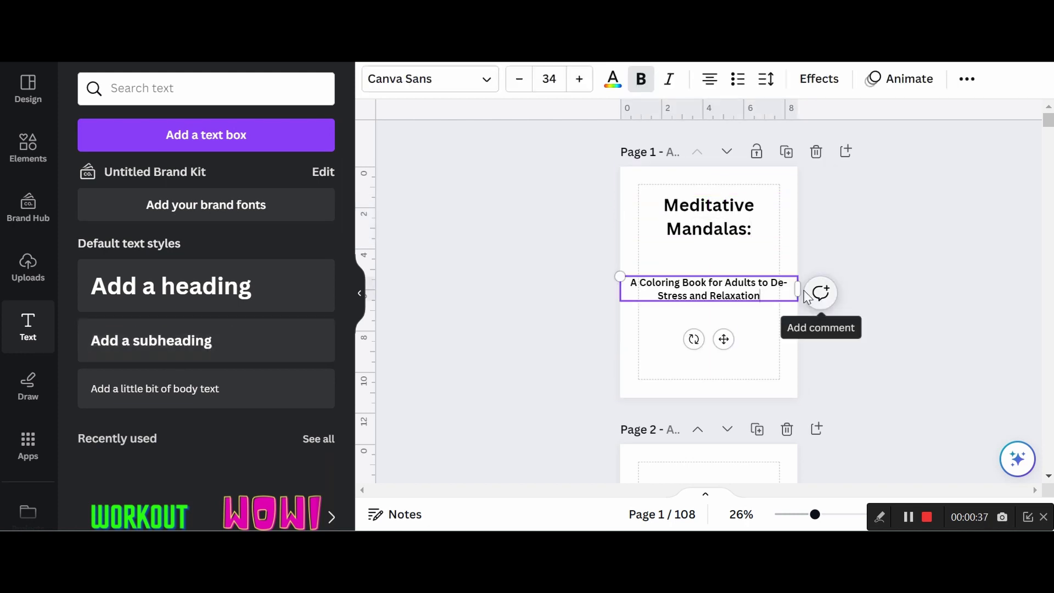
pyautogui.moveTo(805, 297); pyautogui.dragTo(781, 291)
pyautogui.moveTo(619, 295); pyautogui.dragTo(637, 290)
pyautogui.moveTo(720, 271); pyautogui.dragTo(722, 312)
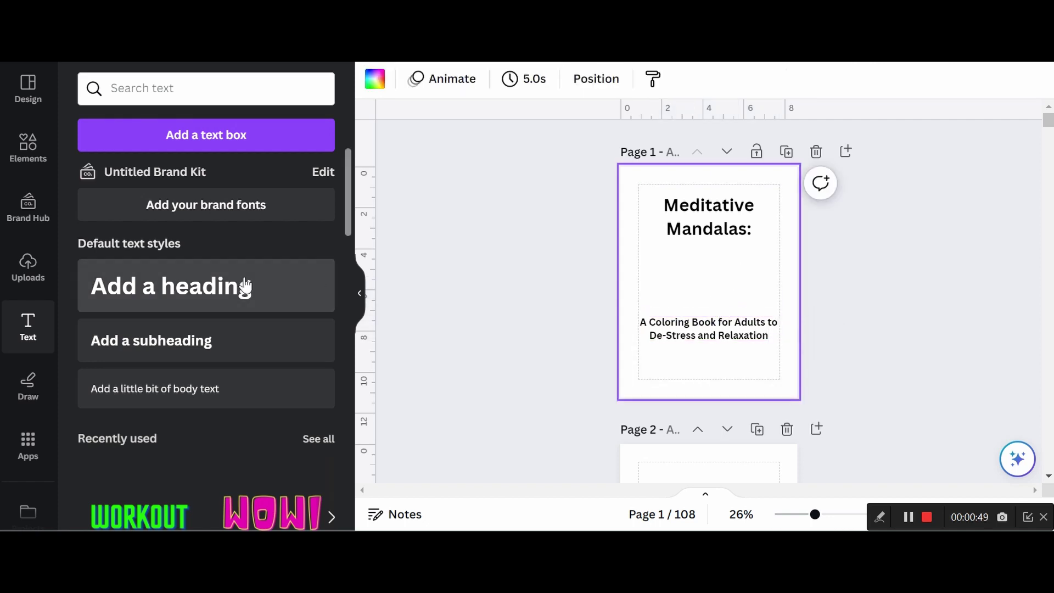
pyautogui.click(28, 266)
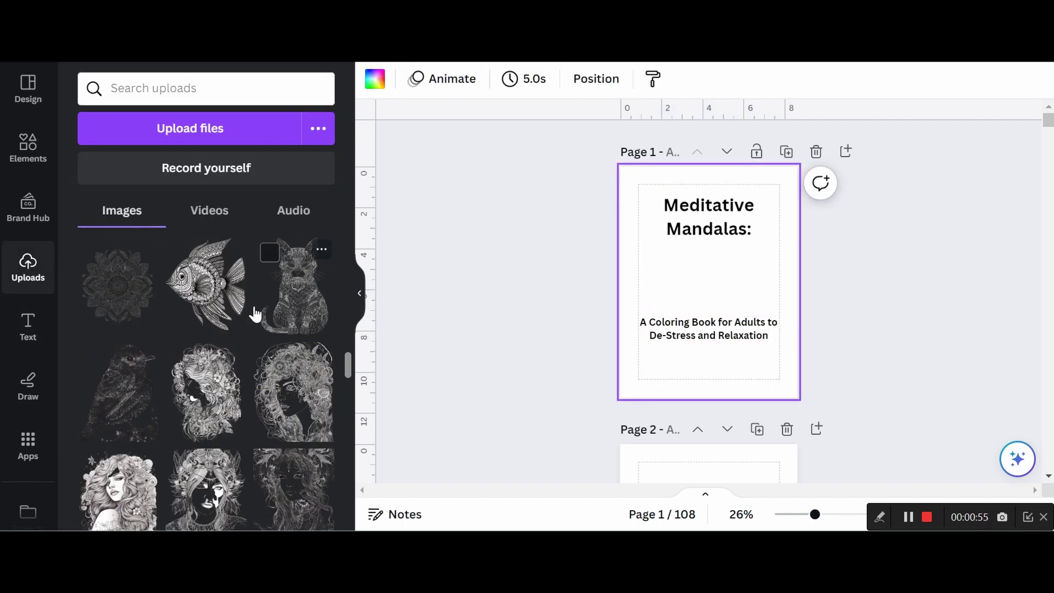
# Step: Place the woman portrait and an ornate heart image side by side on the cover, shrunk
pyautogui.scroll(-2, 256, 314)
pyautogui.click(285, 320)
pyautogui.moveTo(782, 391)
pyautogui.mouseDown()
pyautogui.moveTo(707, 301)
pyautogui.moveTo(686, 253)
pyautogui.moveTo(713, 301)
pyautogui.mouseUp()
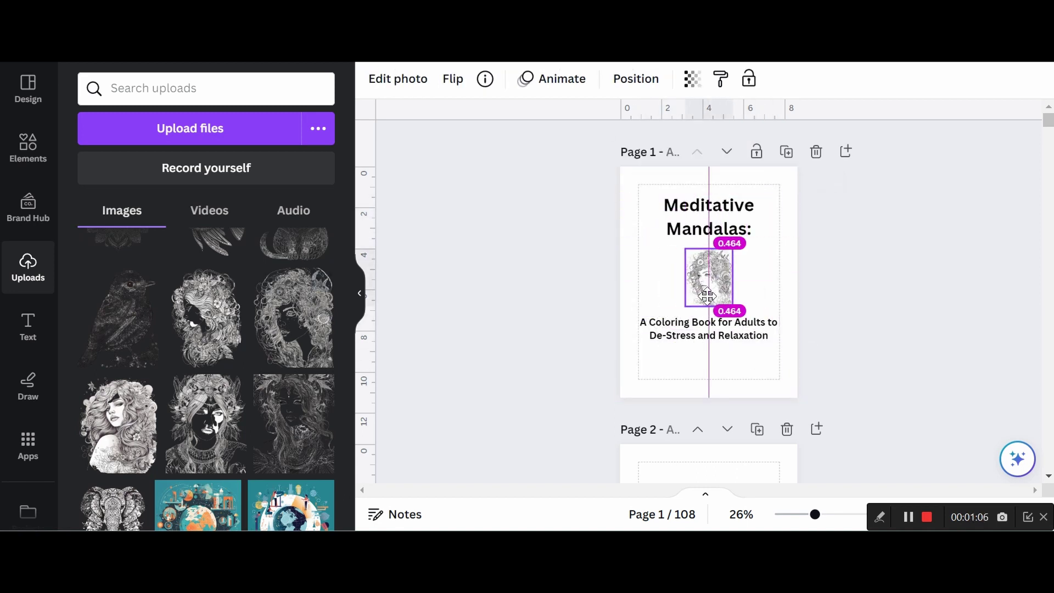
pyautogui.scroll(-5, 219, 378)
pyautogui.scroll(1, 220, 377)
pyautogui.click(211, 331)
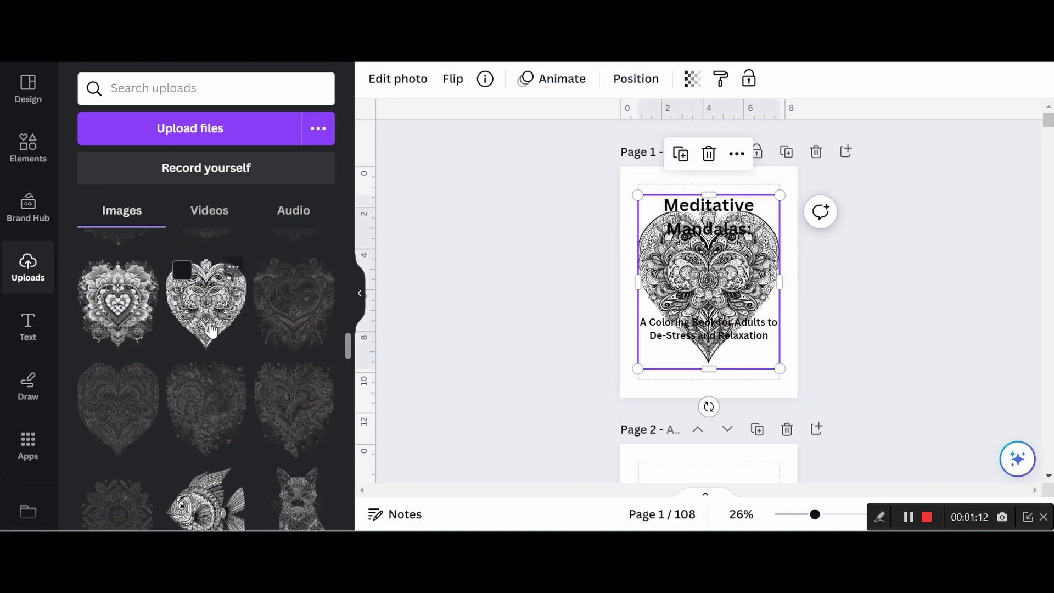
pyautogui.moveTo(781, 370)
pyautogui.mouseDown()
pyautogui.moveTo(686, 259)
pyautogui.moveTo(766, 280)
pyautogui.moveTo(785, 306)
pyautogui.moveTo(736, 287)
pyautogui.mouseUp()
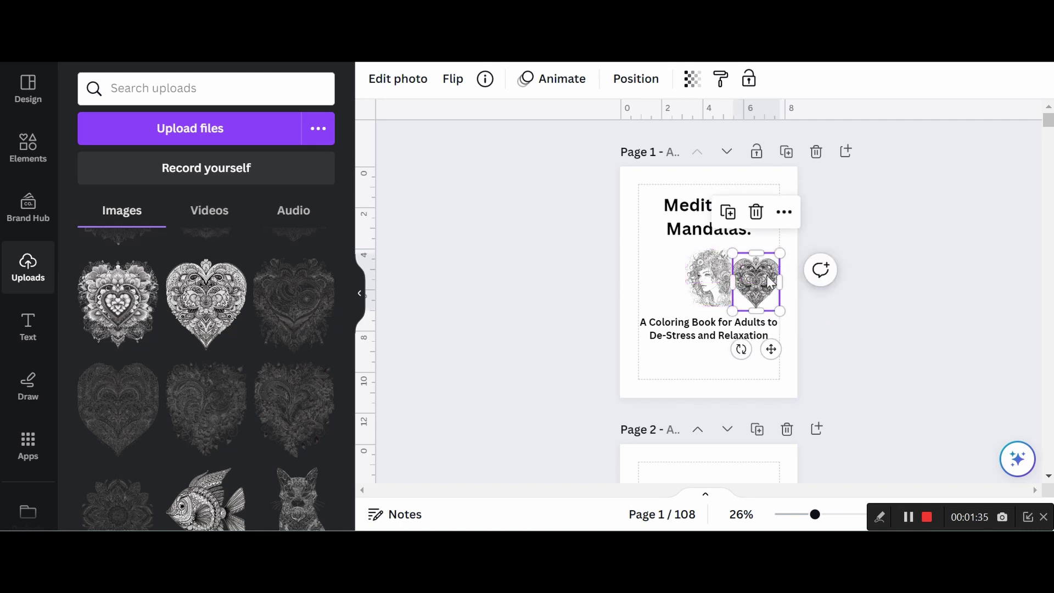
pyautogui.click(712, 283)
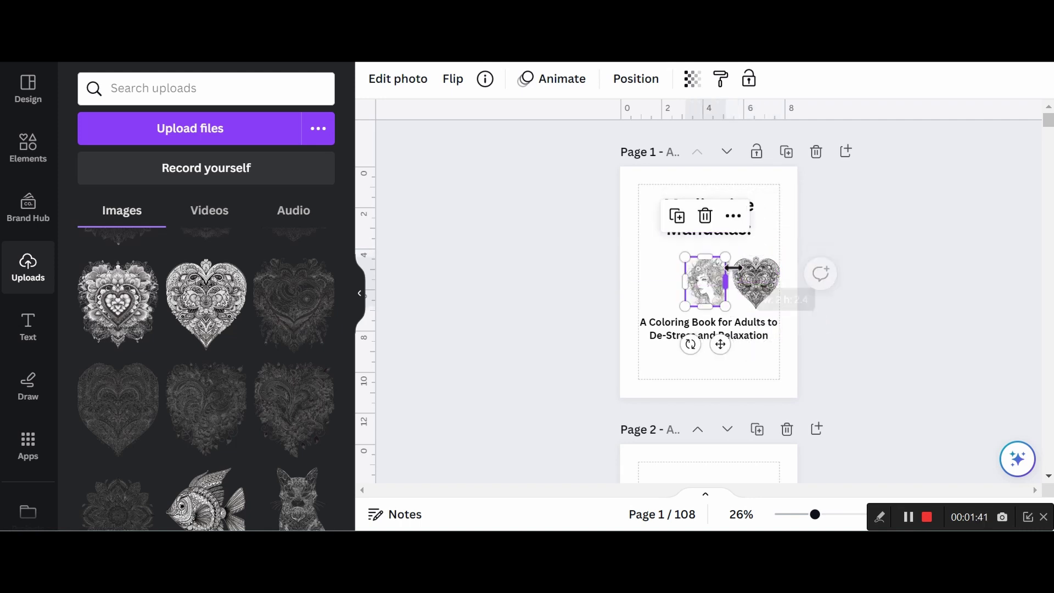
pyautogui.click(756, 283)
pyautogui.moveTo(780, 257); pyautogui.dragTo(774, 262)
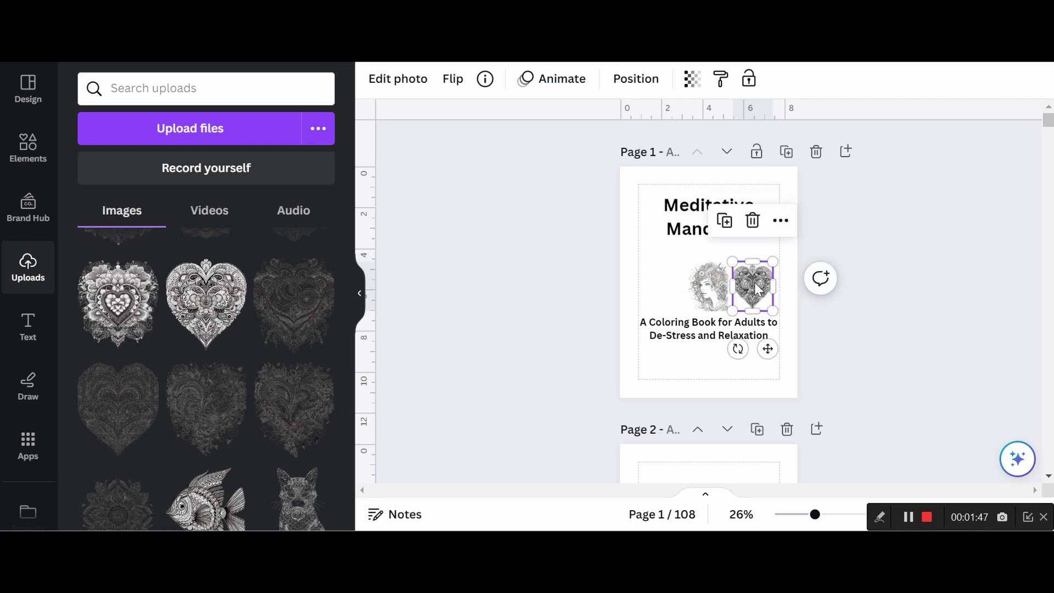
# Step: Add a small mandala drawing to the image row and delete the old heart
pyautogui.scroll(-5, 294, 358)
pyautogui.scroll(-5, 293, 358)
pyautogui.scroll(-5, 294, 358)
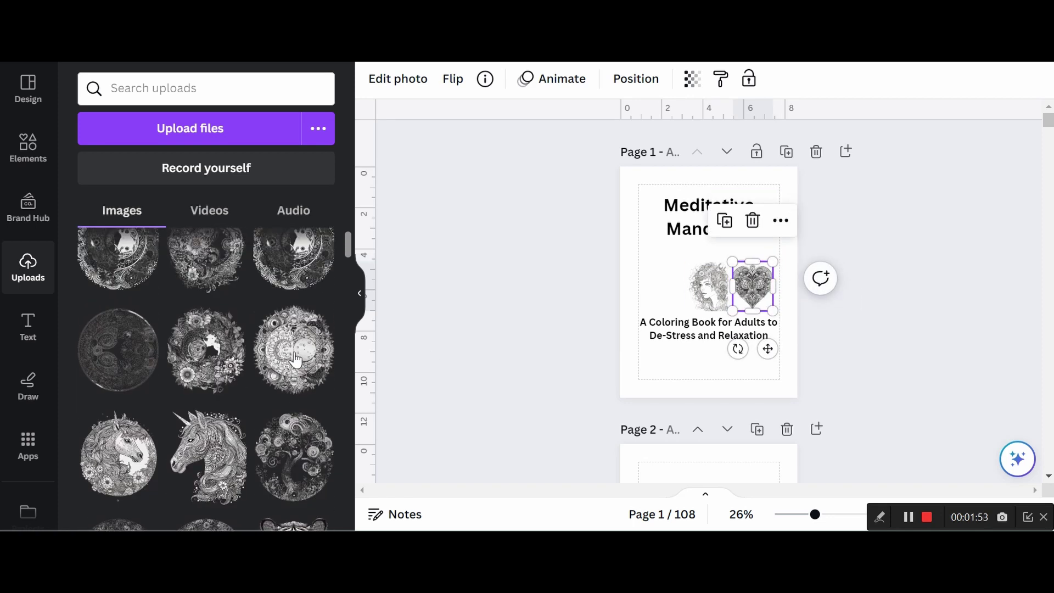
pyautogui.scroll(-5, 296, 360)
pyautogui.scroll(-5, 295, 360)
pyautogui.scroll(-5, 292, 352)
pyautogui.scroll(-5, 274, 363)
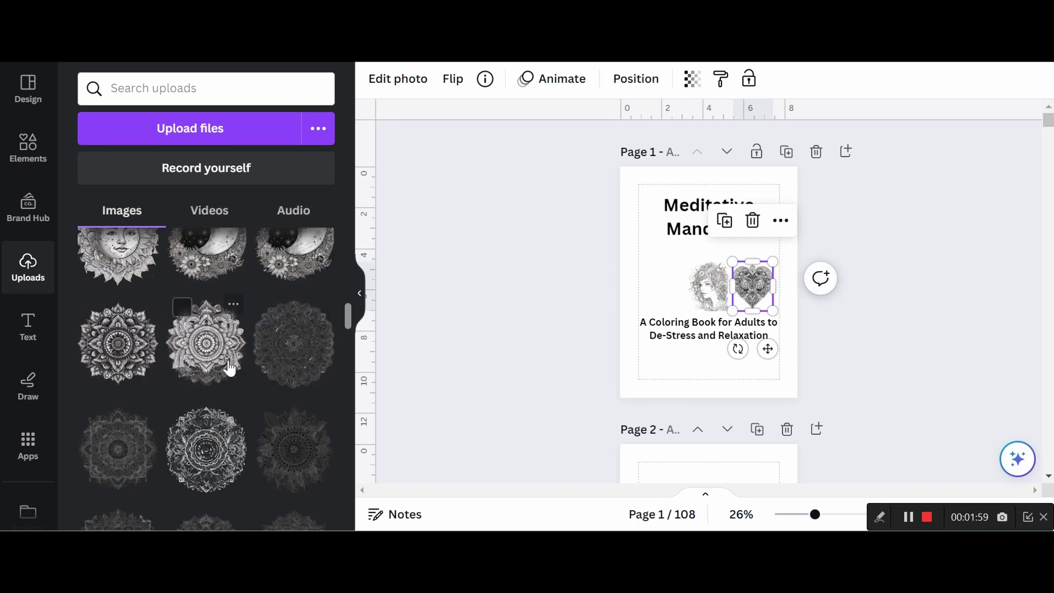
pyautogui.scroll(-3, 281, 368)
pyautogui.moveTo(205, 493); pyautogui.dragTo(708, 285)
pyautogui.moveTo(785, 363)
pyautogui.mouseDown()
pyautogui.moveTo(689, 262)
pyautogui.moveTo(666, 284)
pyautogui.mouseUp()
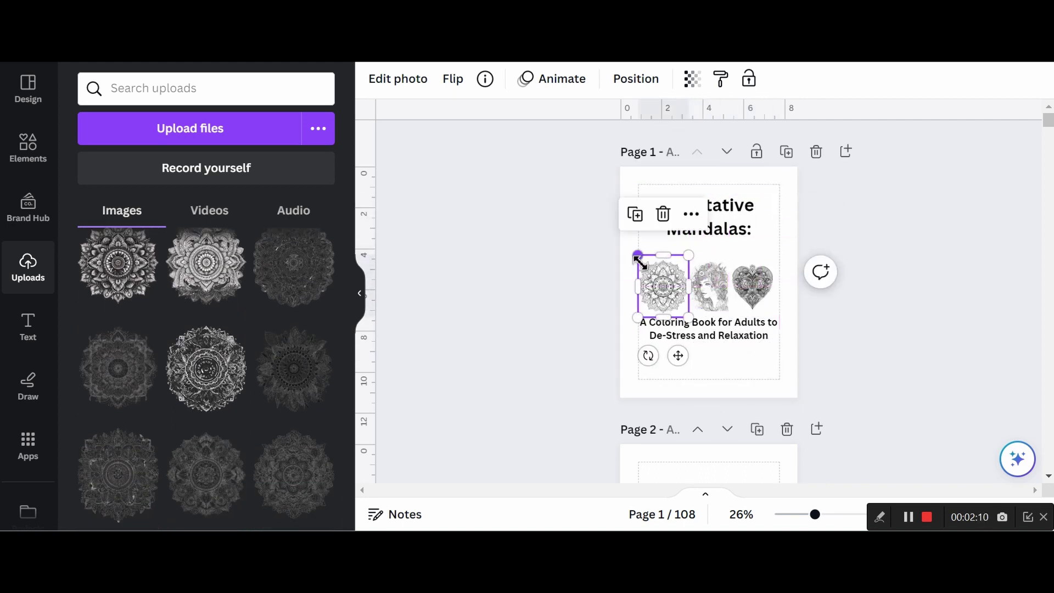
pyautogui.click(836, 311)
pyautogui.click(764, 293)
pyautogui.press('Delete')
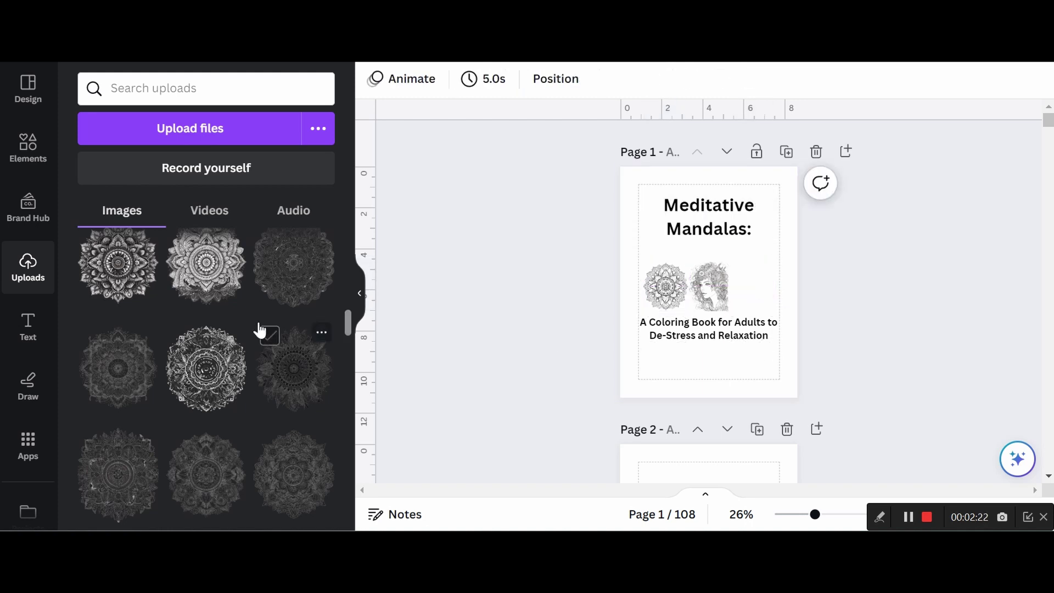
# Step: Add a different heart drawing at the row's end and nudge the subtitle slightly lower
pyautogui.scroll(3, 258, 329)
pyautogui.scroll(-5, 260, 330)
pyautogui.scroll(-2, 260, 330)
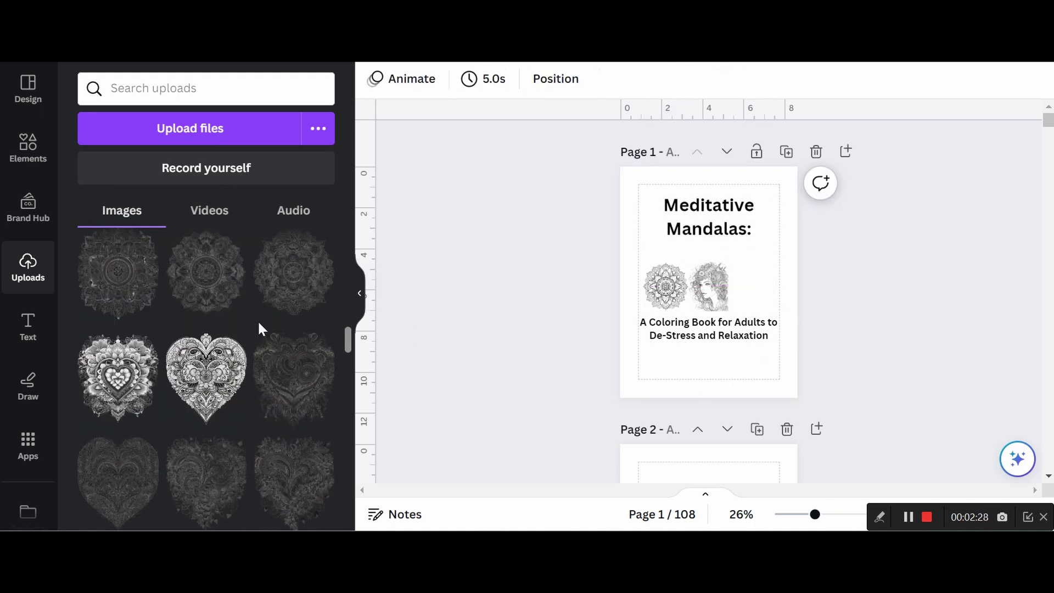
pyautogui.scroll(-2, 260, 330)
pyautogui.click(145, 307)
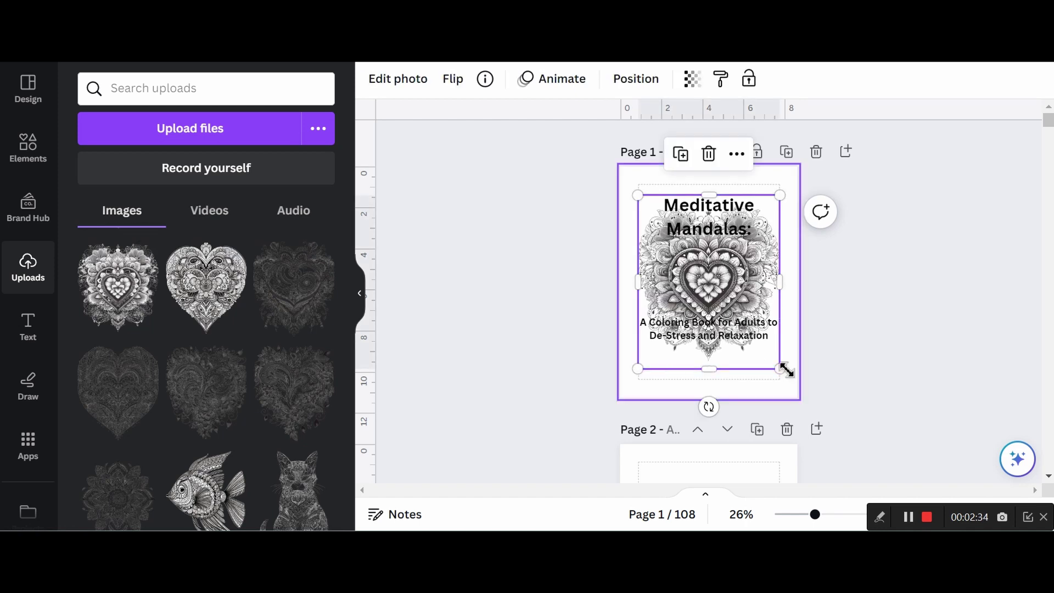
pyautogui.moveTo(786, 367)
pyautogui.mouseDown()
pyautogui.moveTo(681, 257)
pyautogui.moveTo(755, 283)
pyautogui.moveTo(780, 278)
pyautogui.moveTo(760, 294)
pyautogui.moveTo(725, 292)
pyautogui.mouseUp()
pyautogui.click(708, 217)
pyautogui.click(866, 330)
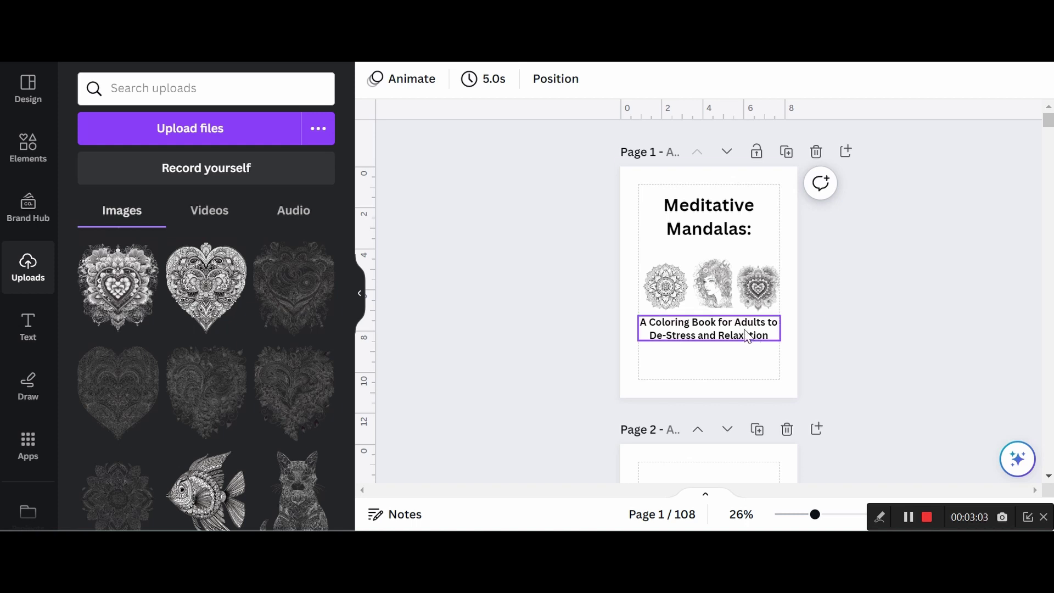
pyautogui.moveTo(746, 336); pyautogui.dragTo(747, 340)
pyautogui.click(896, 283)
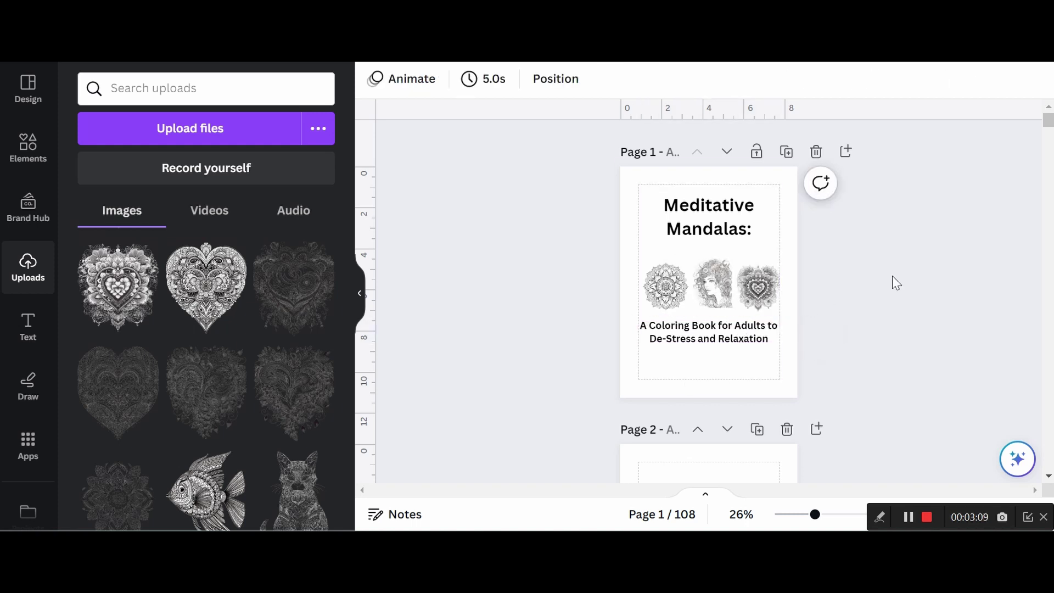
pyautogui.click(736, 221)
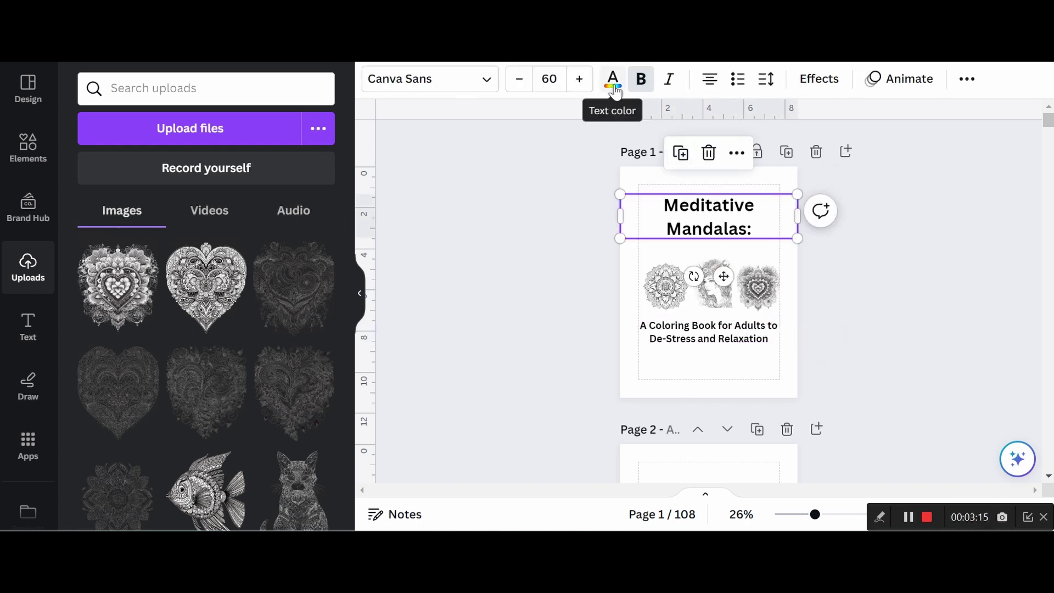
# Step: Change the cover title's font to Eczar SemiBold after trying Bukhari Script
pyautogui.click(484, 83)
pyautogui.scroll(-2, 231, 283)
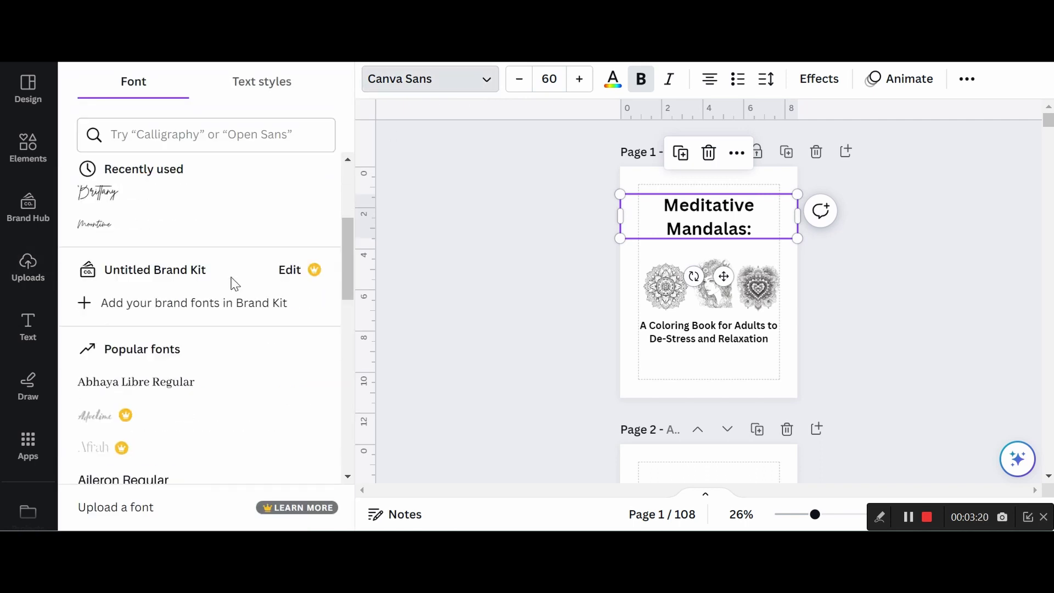
pyautogui.scroll(-3, 232, 285)
pyautogui.scroll(-3, 233, 285)
pyautogui.scroll(-2, 231, 285)
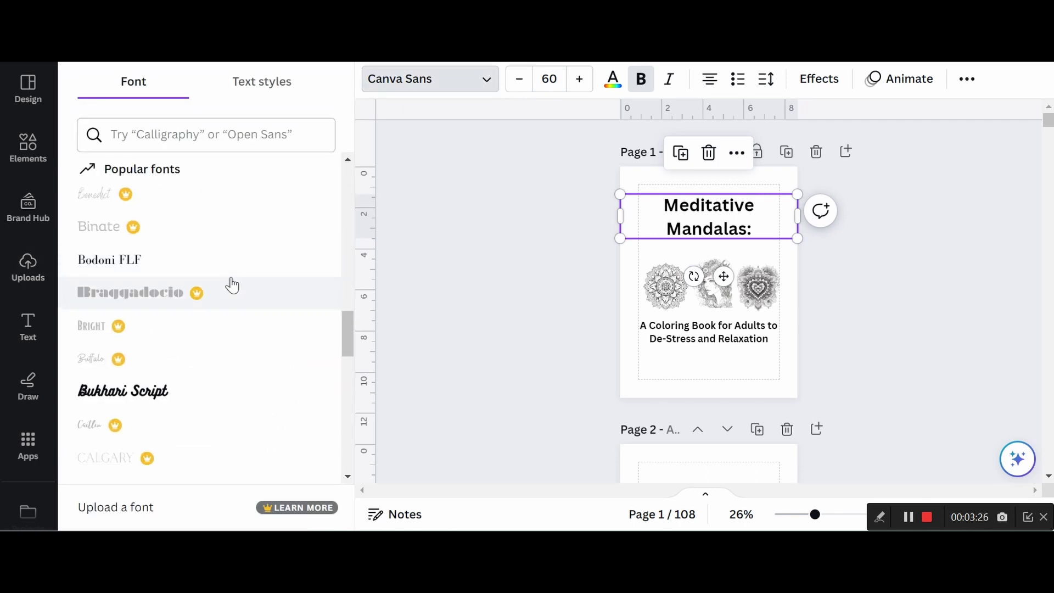
pyautogui.scroll(-2, 229, 284)
pyautogui.click(222, 272)
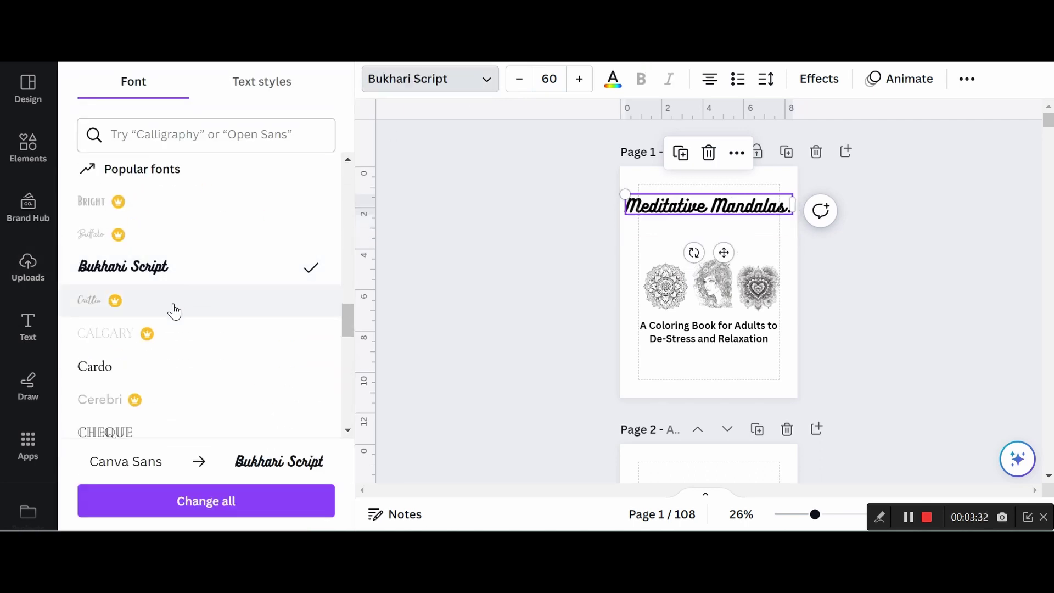
pyautogui.scroll(-5, 170, 309)
pyautogui.scroll(-2, 170, 309)
pyautogui.scroll(1, 175, 312)
pyautogui.scroll(-4, 175, 312)
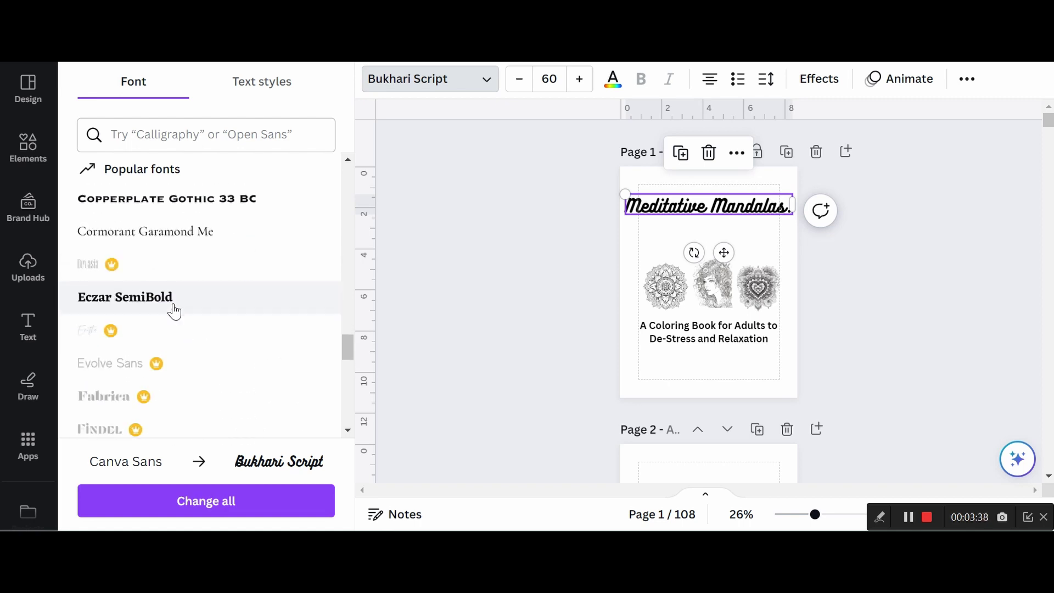
pyautogui.click(172, 302)
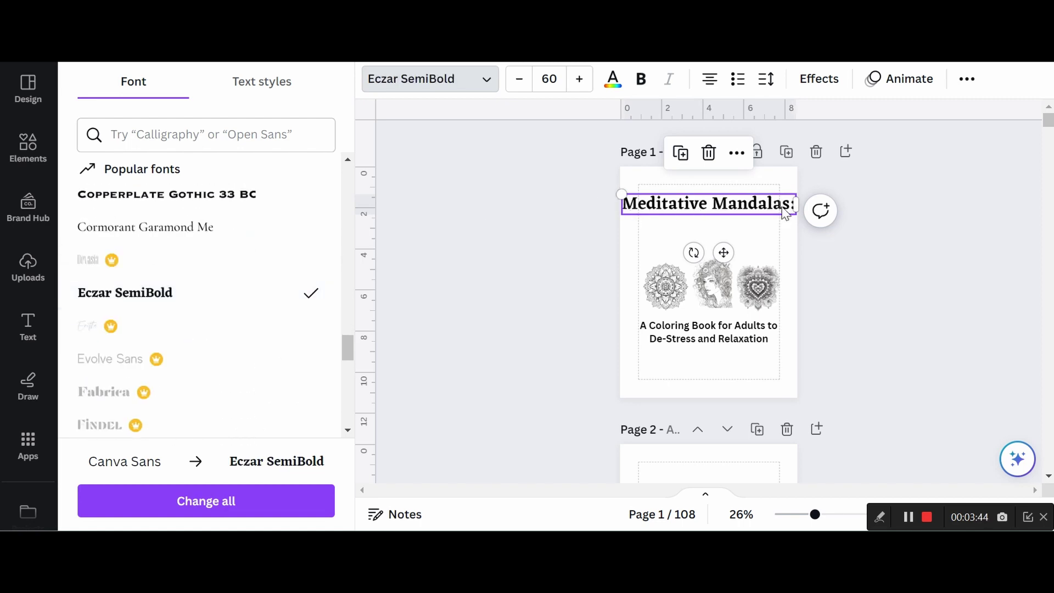
# Step: Wrap the title onto two lines at size 64 and move the subtitle slightly lower
pyautogui.moveTo(786, 214); pyautogui.dragTo(771, 214)
pyautogui.moveTo(623, 216); pyautogui.dragTo(638, 216)
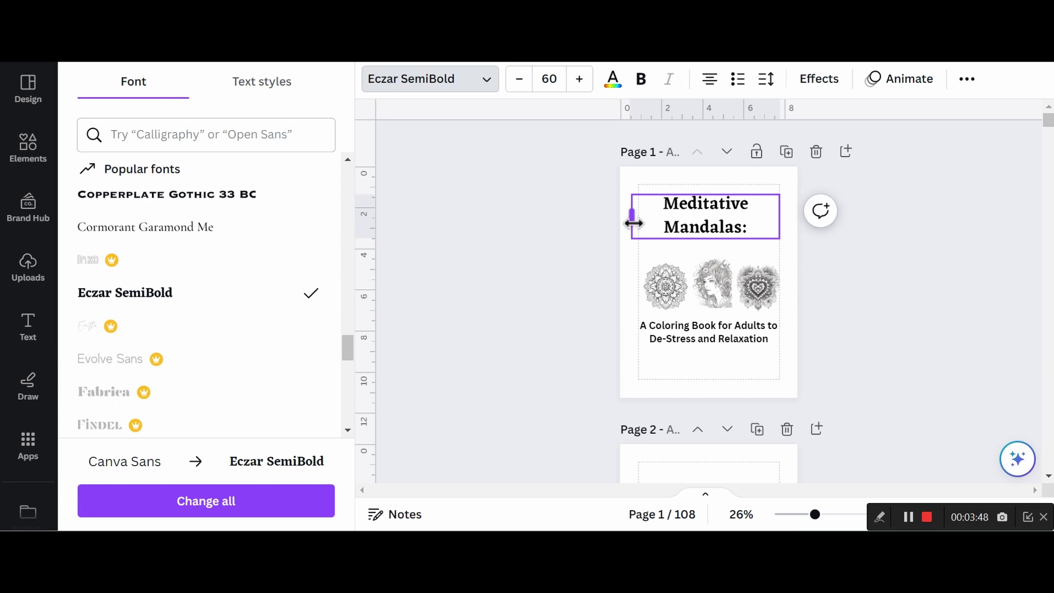
pyautogui.click(904, 286)
pyautogui.click(708, 217)
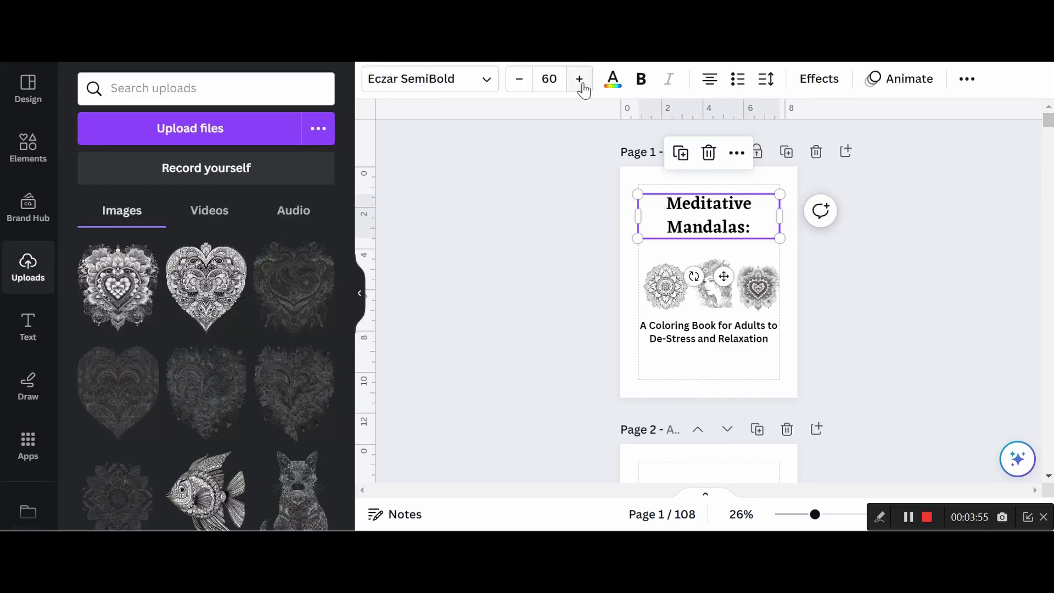
pyautogui.click(580, 80)
pyautogui.click(580, 80)
pyautogui.click(868, 319)
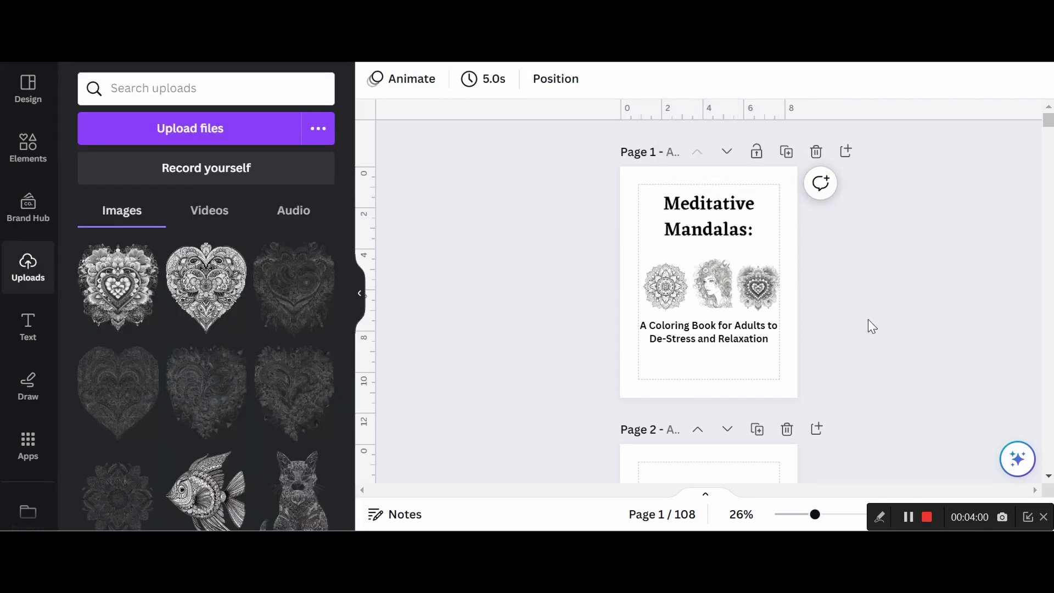
pyautogui.click(739, 345)
pyautogui.moveTo(738, 343); pyautogui.dragTo(738, 349)
pyautogui.click(926, 349)
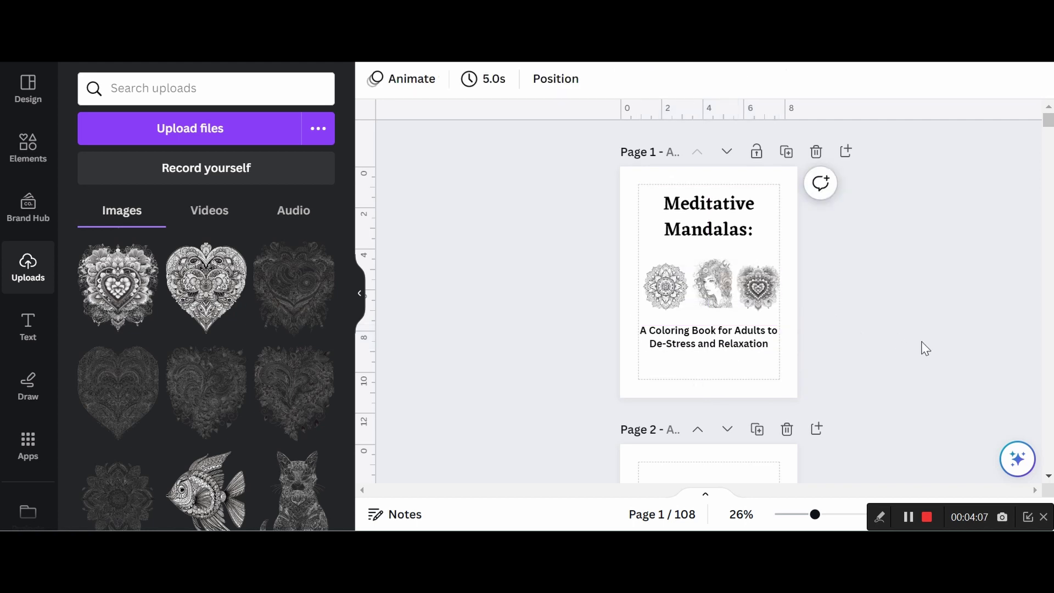
pyautogui.scroll(-3, 829, 248)
# Step: Paste the book description as body text on page 2, fitted within the margins
pyautogui.click(694, 334)
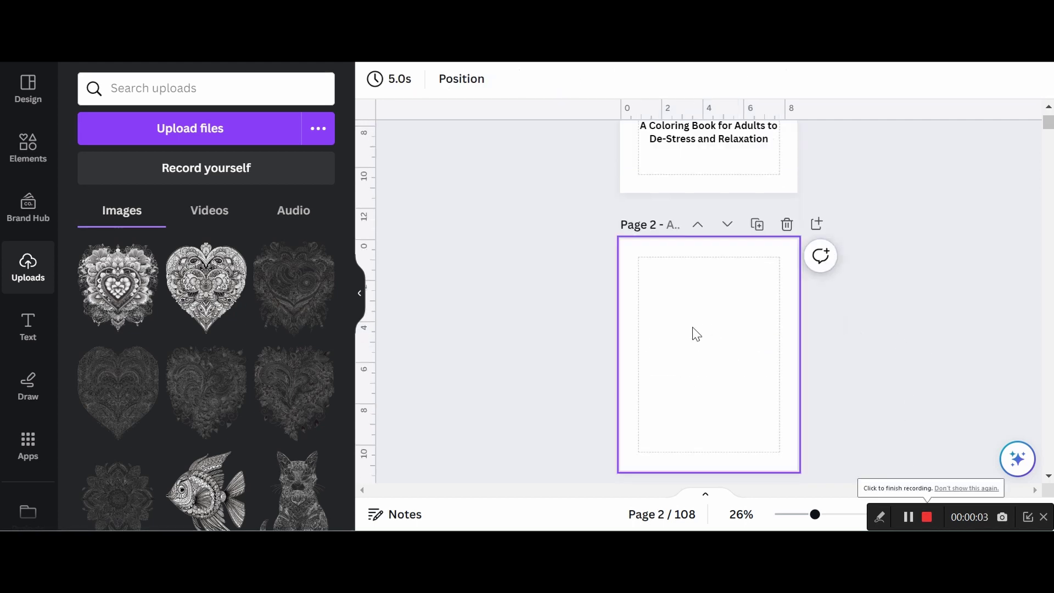
pyautogui.click(28, 328)
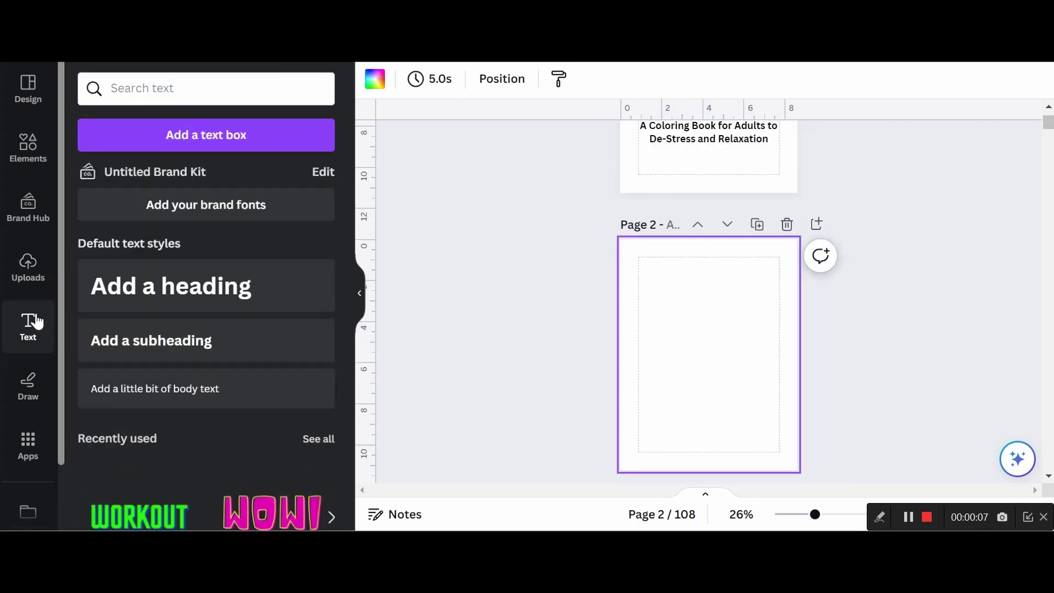
pyautogui.click(202, 390)
pyautogui.hotkey('ctrl', 'v')
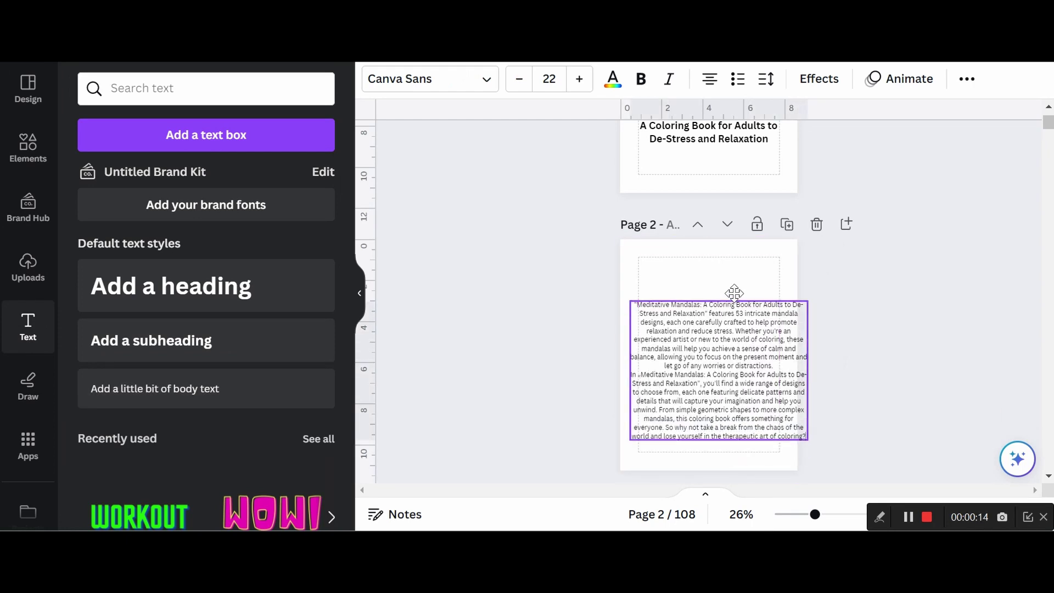
pyautogui.moveTo(791, 354)
pyautogui.mouseDown()
pyautogui.moveTo(803, 354)
pyautogui.moveTo(766, 354)
pyautogui.mouseUp()
pyautogui.moveTo(702, 298); pyautogui.dragTo(720, 269)
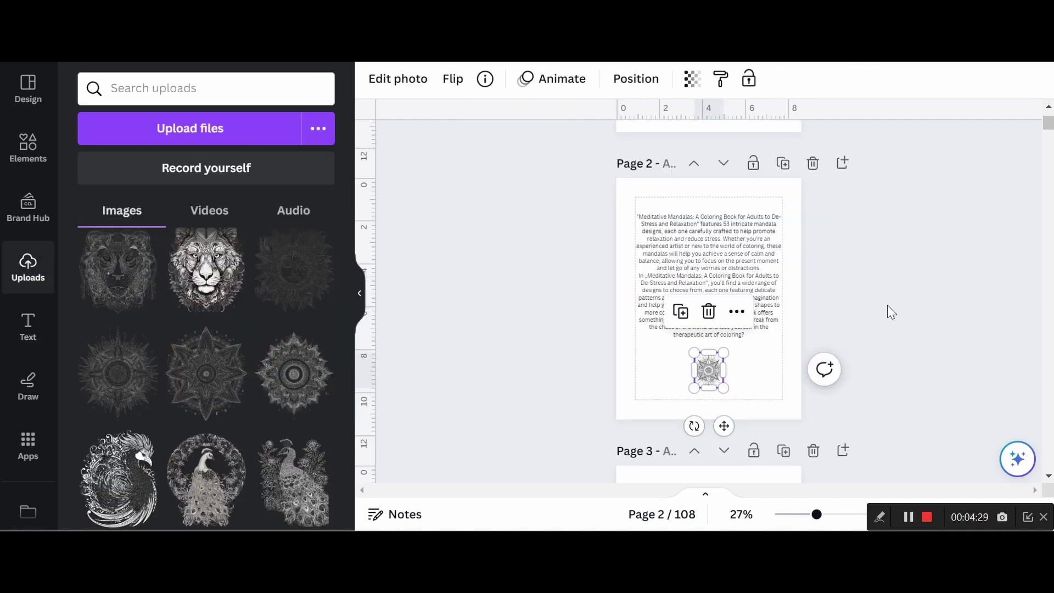
pyautogui.click(887, 306)
# Step: Apply the Lift text effect to the cover title
pyautogui.scroll(3, 887, 305)
pyautogui.scroll(3, 888, 305)
pyautogui.scroll(-2, 888, 305)
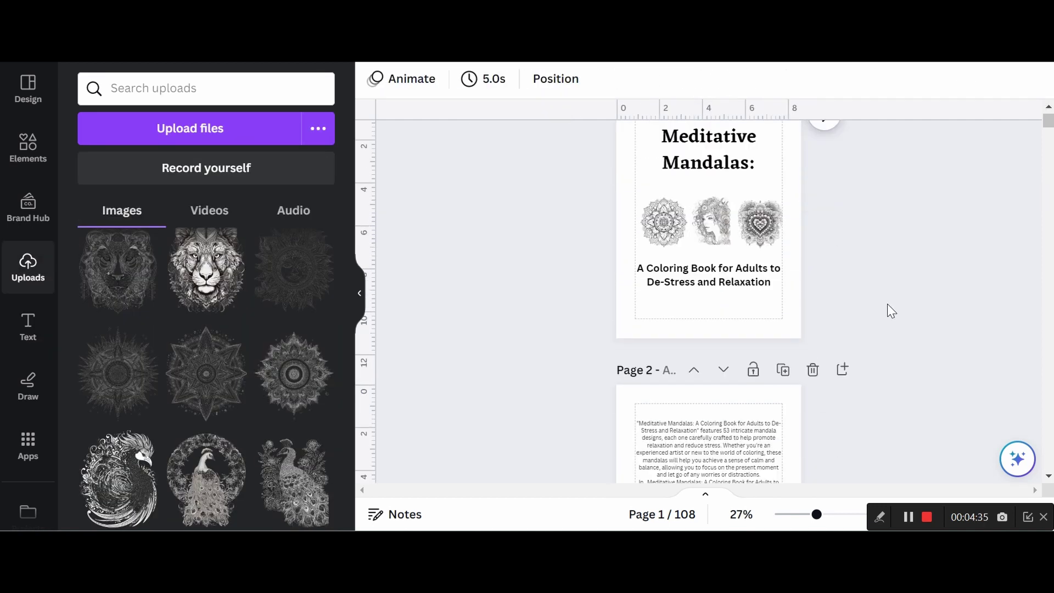
pyautogui.scroll(2, 888, 305)
pyautogui.click(708, 220)
pyautogui.click(818, 89)
pyautogui.click(288, 198)
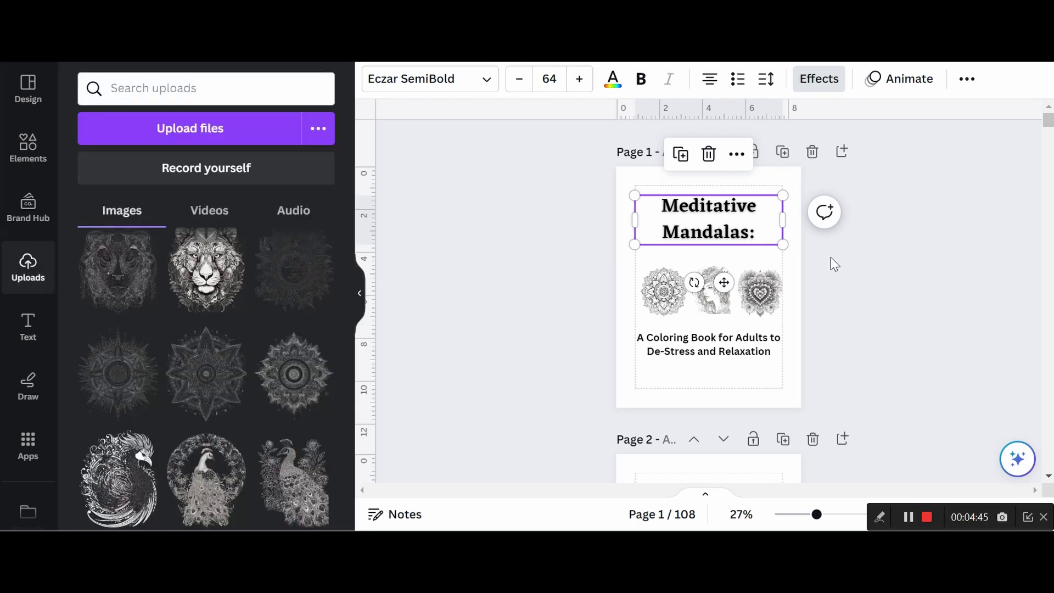
pyautogui.click(839, 265)
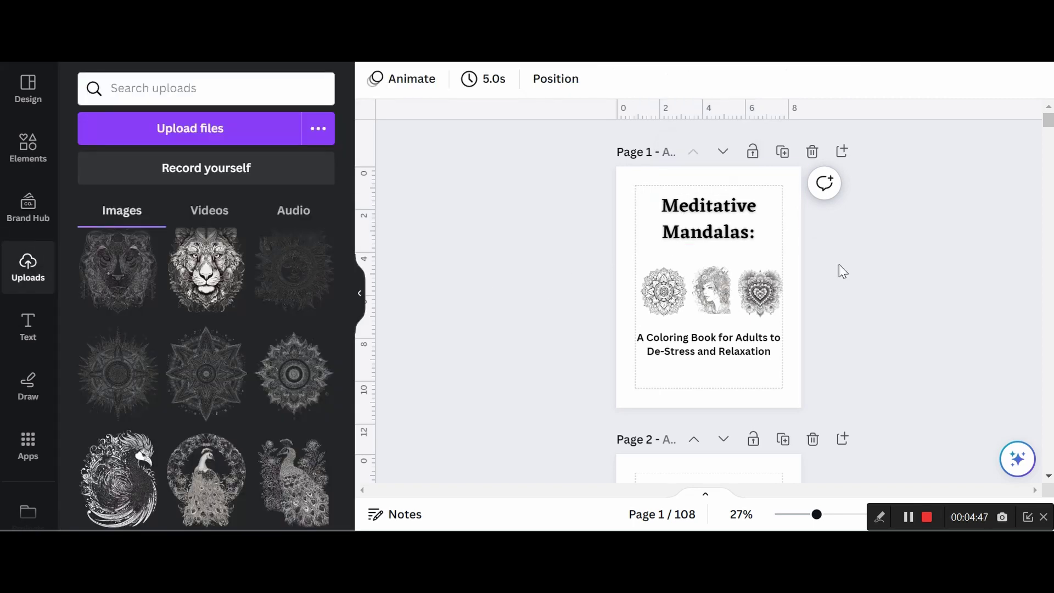
pyautogui.scroll(-2, 839, 265)
pyautogui.scroll(-1, 839, 264)
pyautogui.scroll(-2, 839, 265)
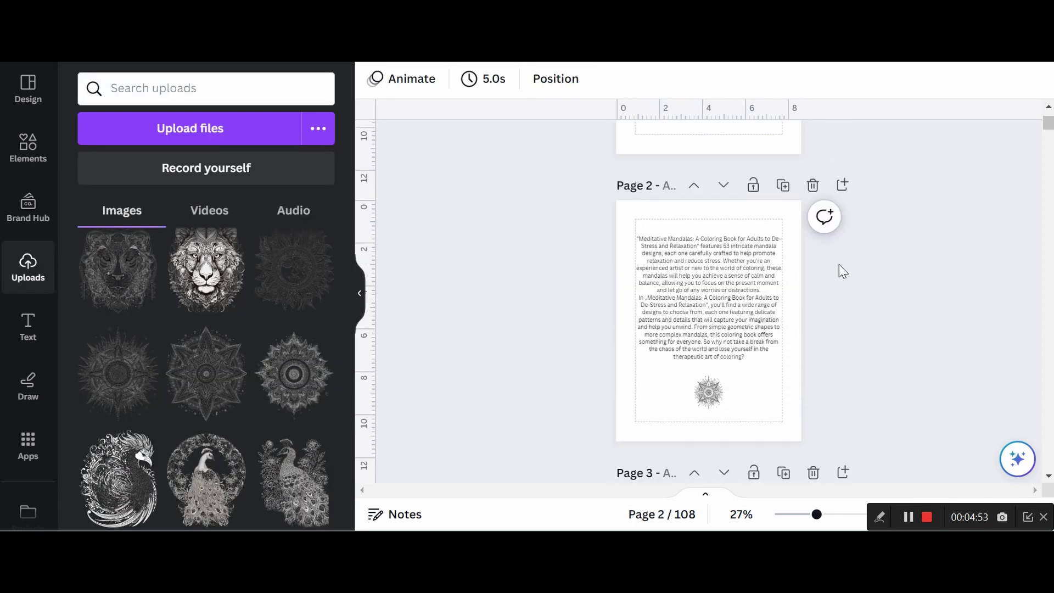
pyautogui.scroll(-3, 839, 265)
pyautogui.scroll(-3, 840, 264)
pyautogui.scroll(-2, 839, 265)
pyautogui.scroll(-3, 839, 265)
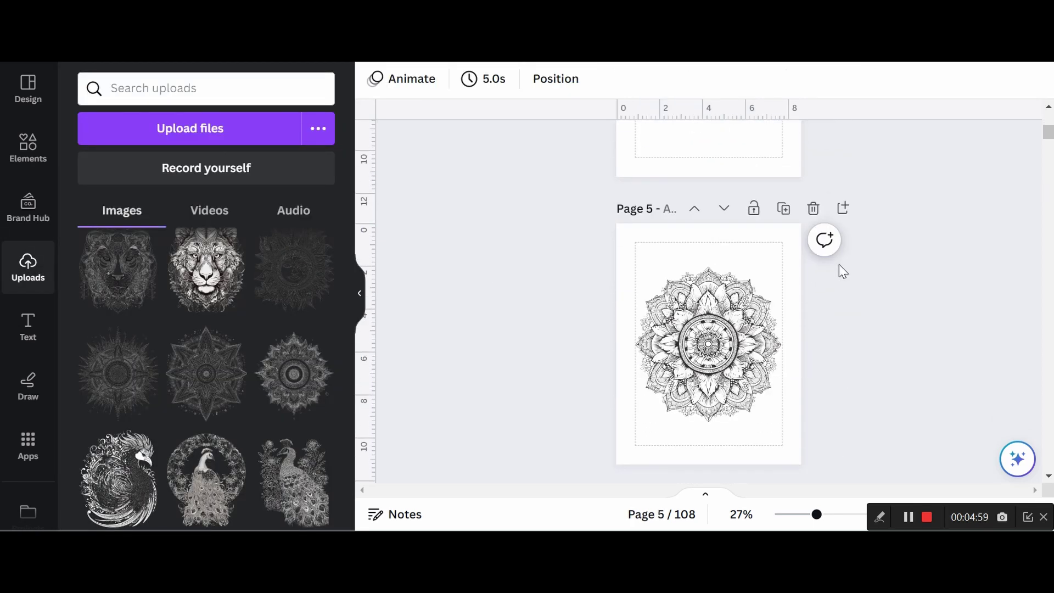
pyautogui.scroll(-3, 839, 264)
pyautogui.scroll(-3, 840, 264)
pyautogui.scroll(-3, 840, 264)
pyautogui.scroll(-4, 839, 264)
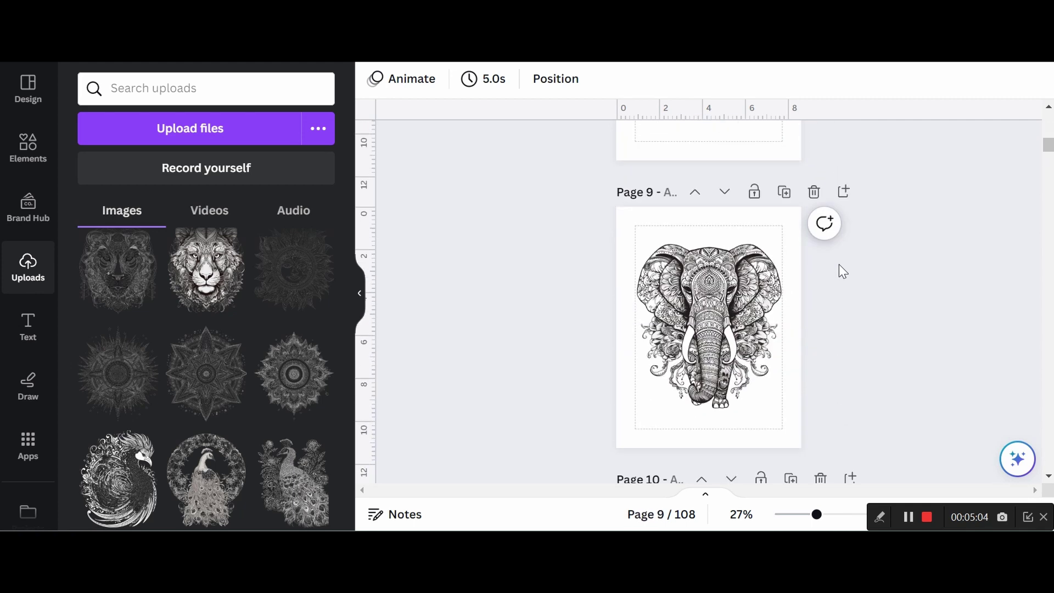
pyautogui.scroll(-3, 839, 265)
pyautogui.scroll(-3, 839, 264)
pyautogui.scroll(-4, 840, 265)
pyautogui.scroll(-3, 839, 265)
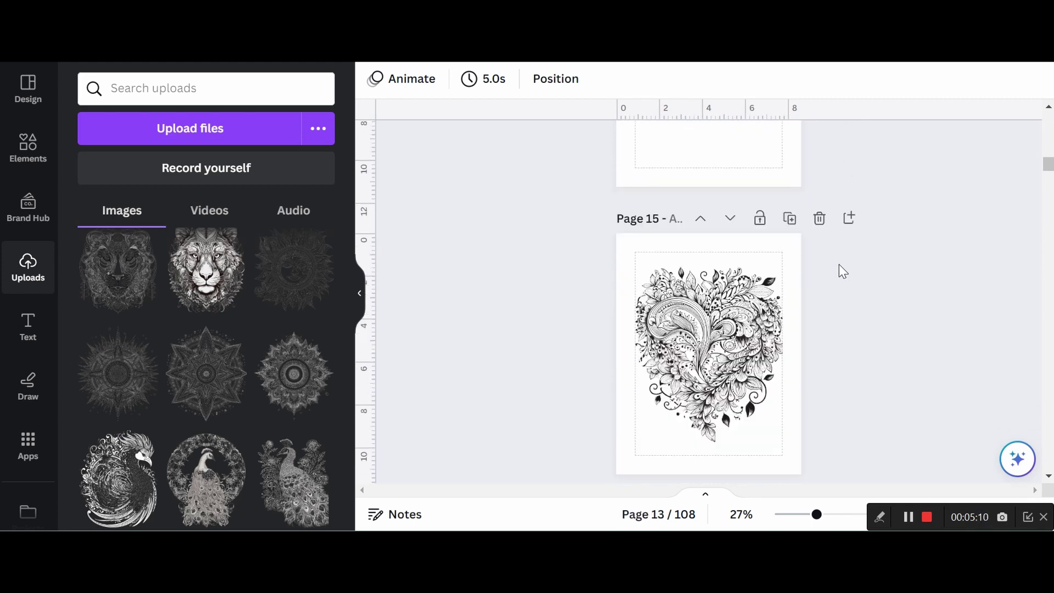
pyautogui.scroll(-2, 839, 265)
pyautogui.scroll(-4, 839, 265)
pyautogui.scroll(-4, 839, 265)
pyautogui.scroll(-4, 839, 265)
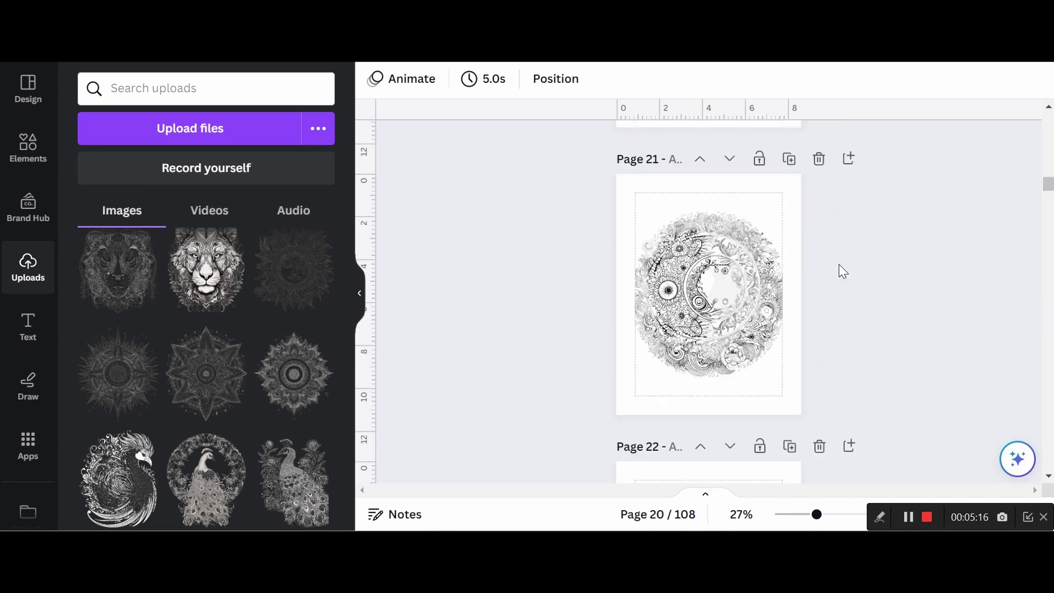
pyautogui.scroll(-2, 839, 266)
pyautogui.scroll(-3, 839, 265)
pyautogui.scroll(-4, 840, 265)
pyautogui.scroll(-4, 839, 265)
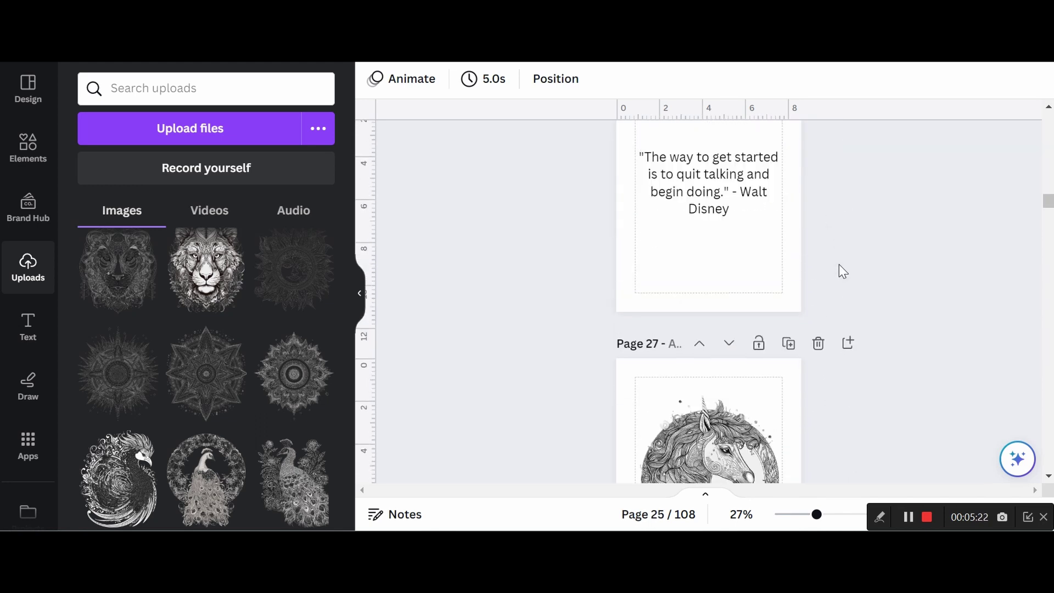
pyautogui.scroll(-2, 839, 265)
pyautogui.scroll(-4, 839, 265)
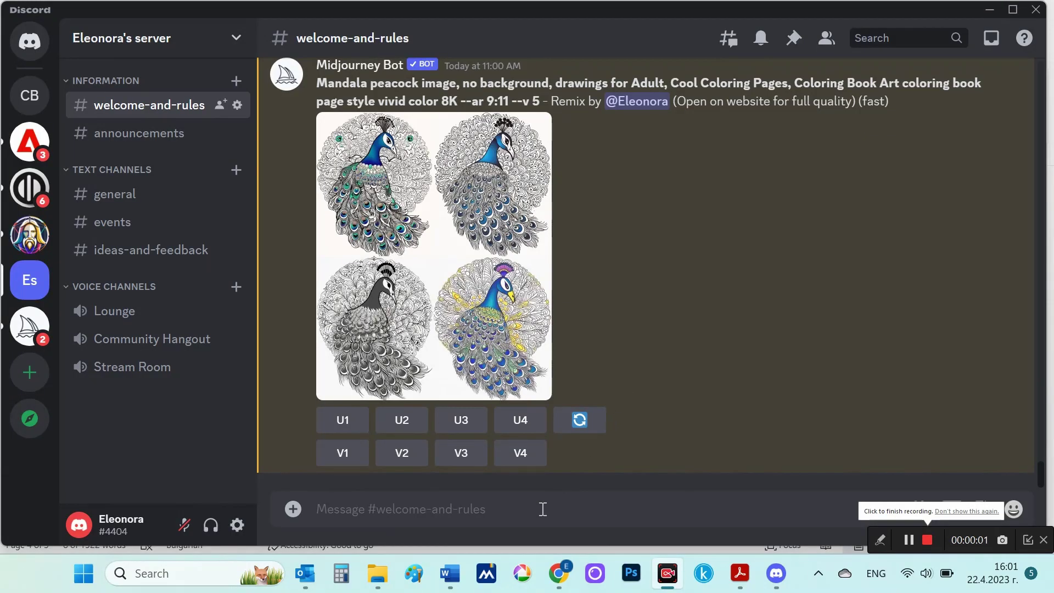
# Step: Run Midjourney /imagine with the prompt 'Mandala image, vivid color, 8K --ar 9:11'
pyautogui.write('/')
pyautogui.click(570, 192)
pyautogui.write('Mandala image, vivid color, 8K --ar 9:11')
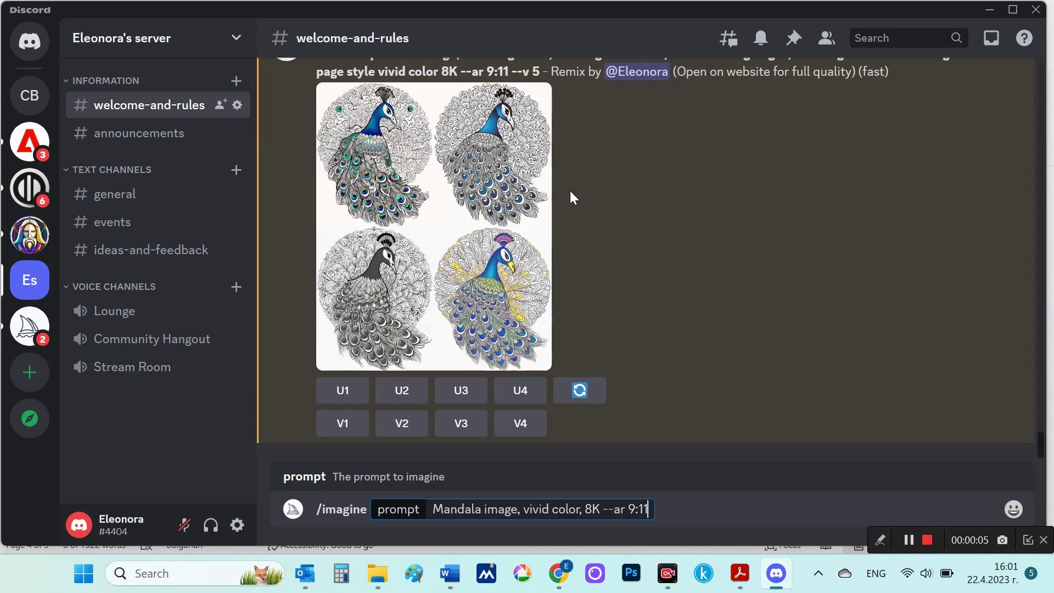
pyautogui.press('Return')
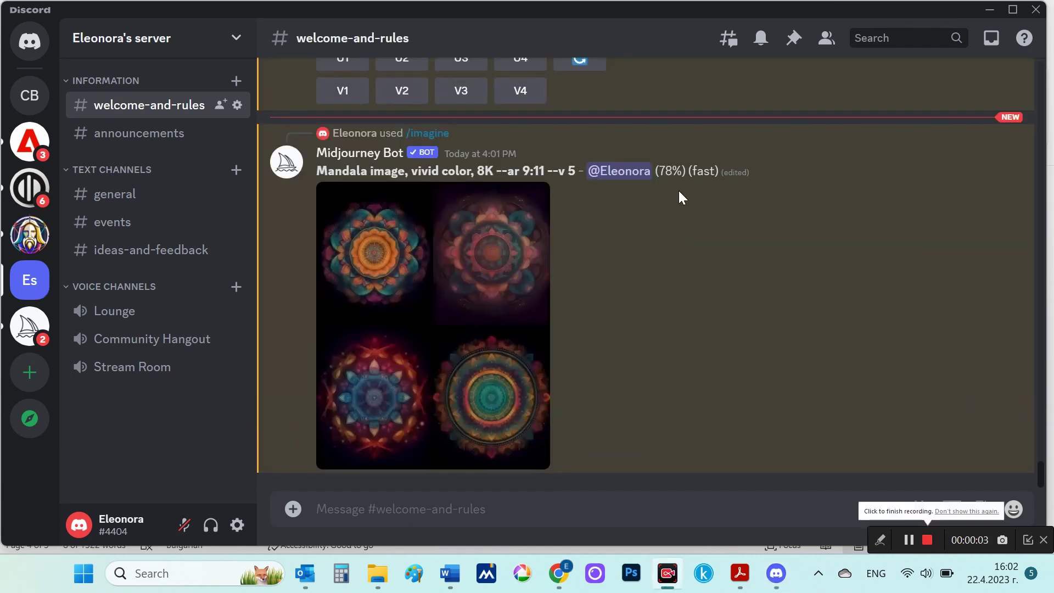
# Step: Inspect the four-mandala grid, upscale the fourth (U4), and re-roll for a new set
pyautogui.moveTo(682, 173); pyautogui.dragTo(664, 177)
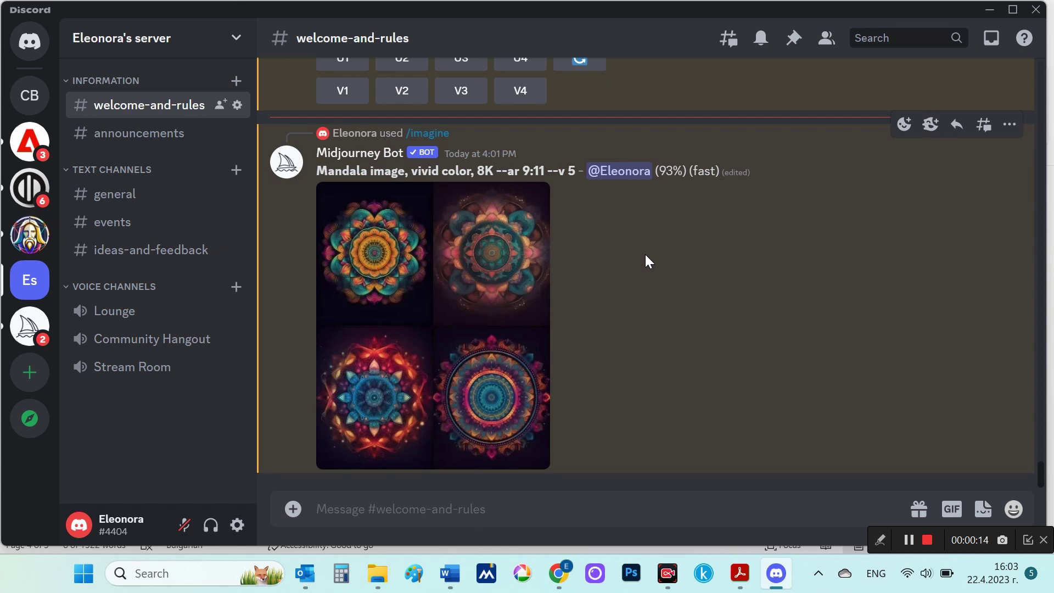
pyautogui.click(449, 248)
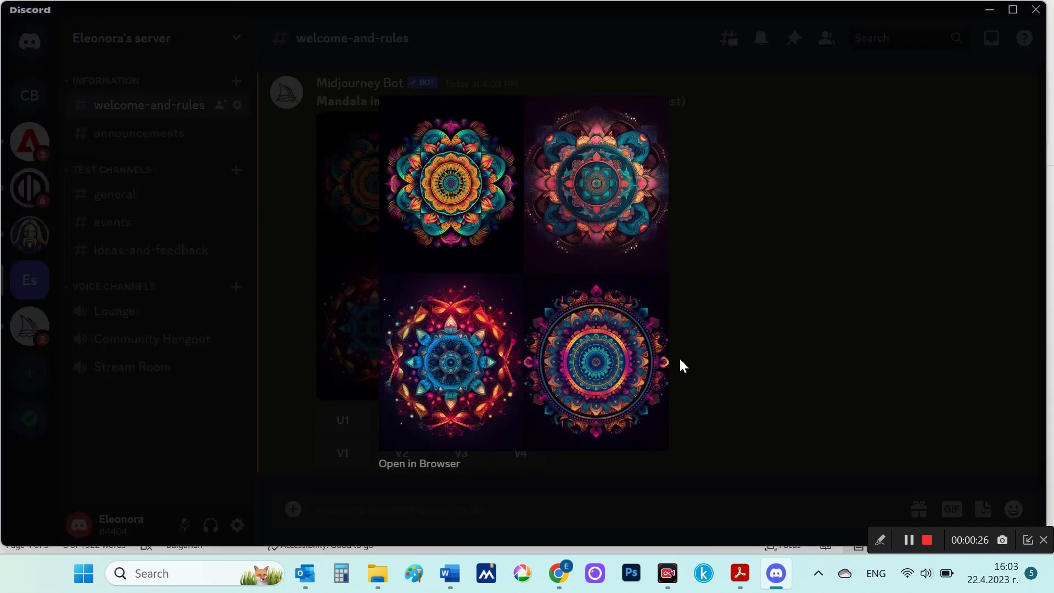
pyautogui.click(745, 343)
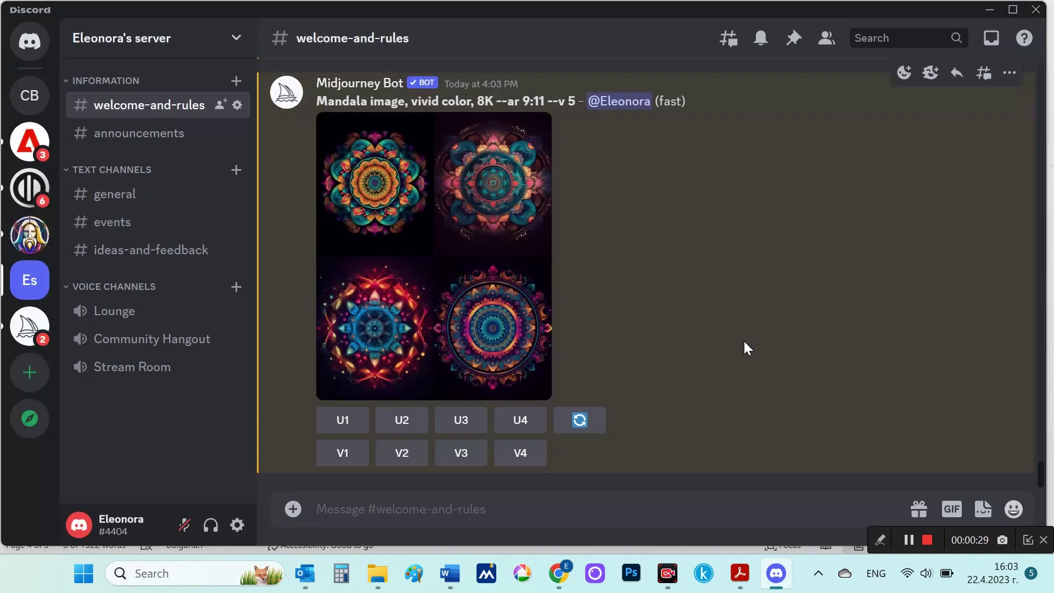
pyautogui.click(519, 421)
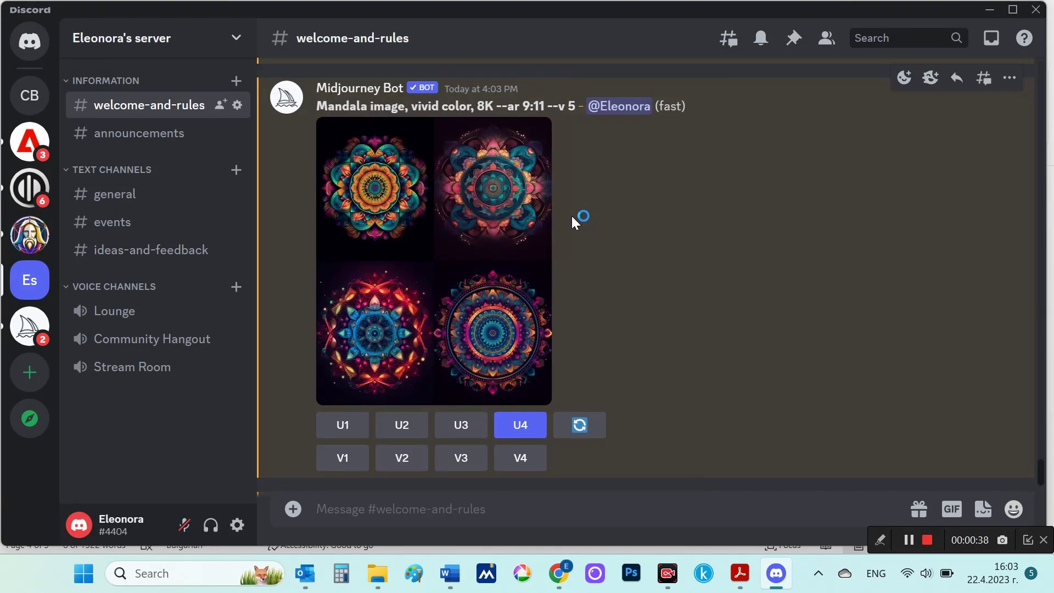
pyautogui.click(582, 426)
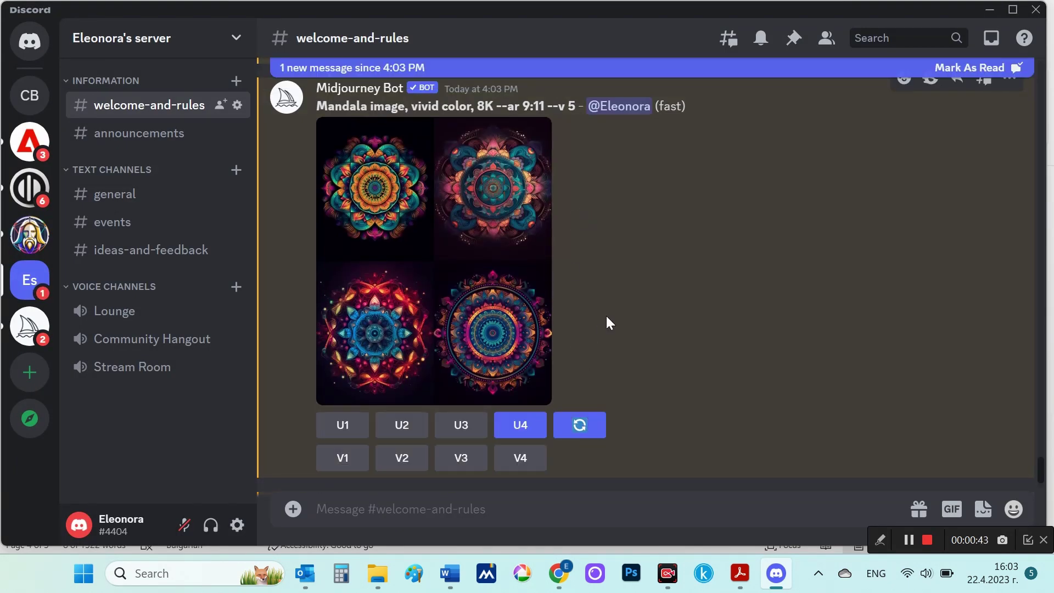
# Step: Review the upscaled mandala and the new grid, then upscale its first mandala (U1)
pyautogui.click(494, 321)
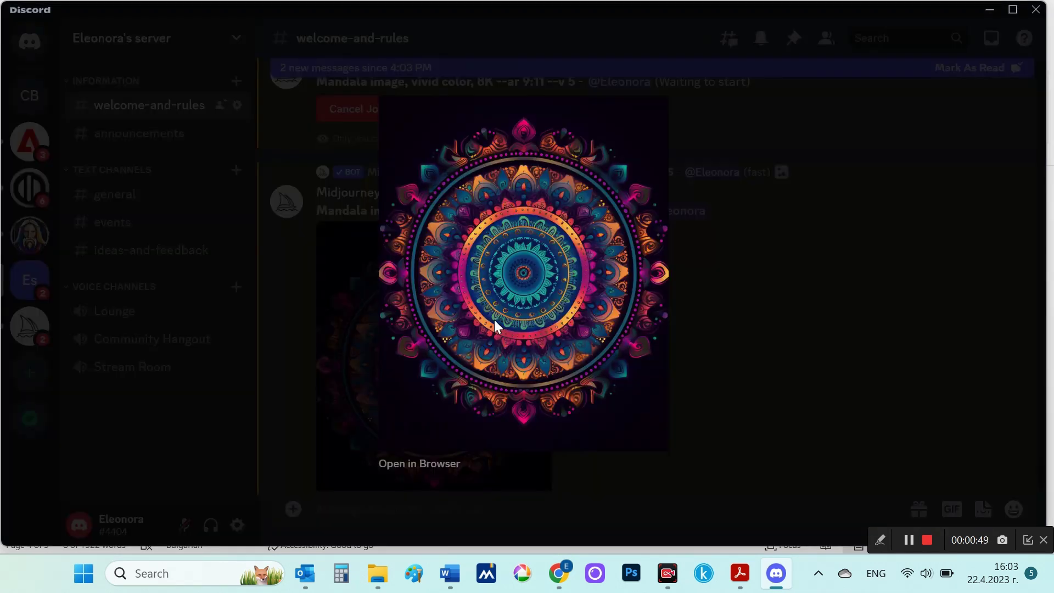
pyautogui.click(413, 463)
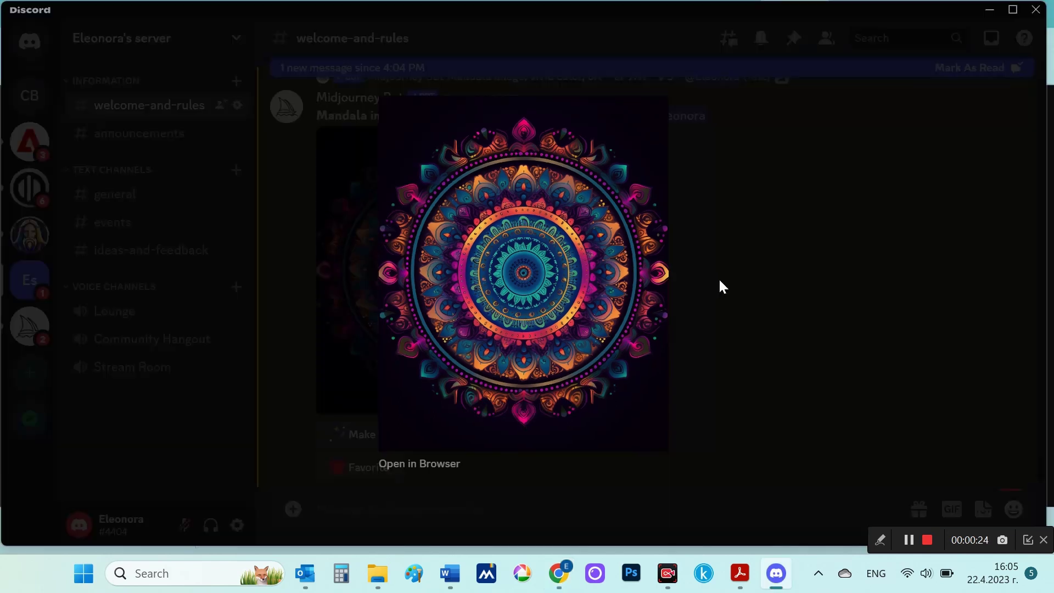
pyautogui.click(719, 278)
pyautogui.scroll(10, 629, 281)
pyautogui.scroll(-1, 629, 281)
pyautogui.click(480, 252)
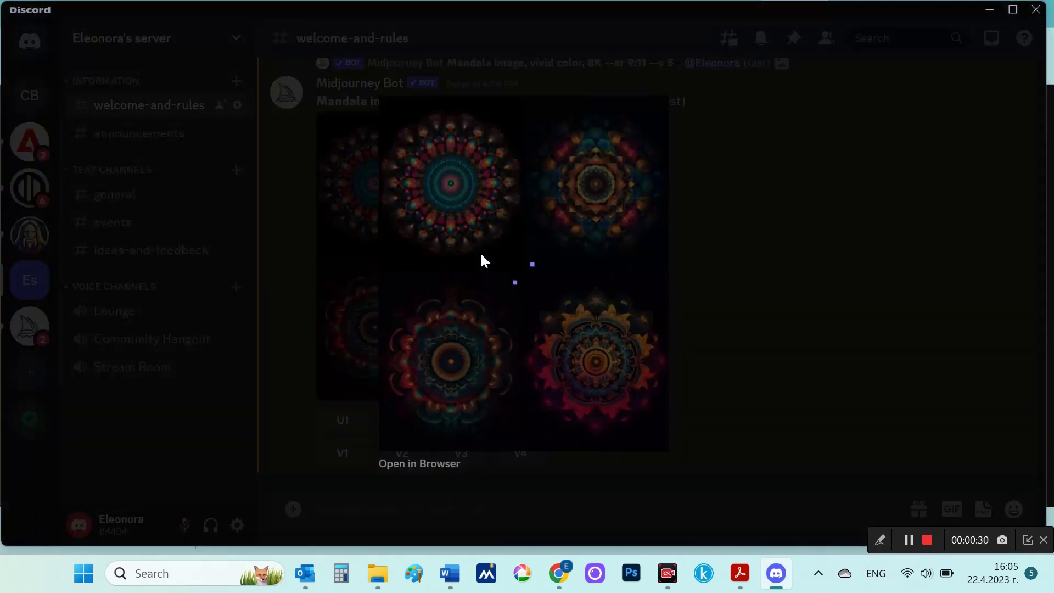
pyautogui.click(698, 302)
pyautogui.click(341, 420)
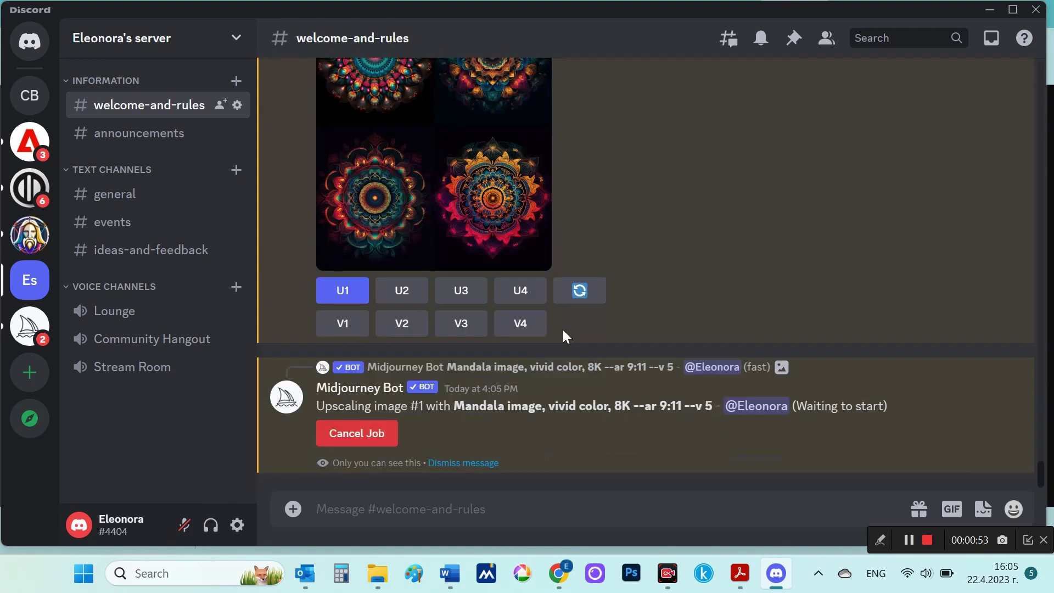
# Step: Open the upscaled mandala full-size in the browser and save it as a PNG
pyautogui.click(472, 271)
pyautogui.click(419, 462)
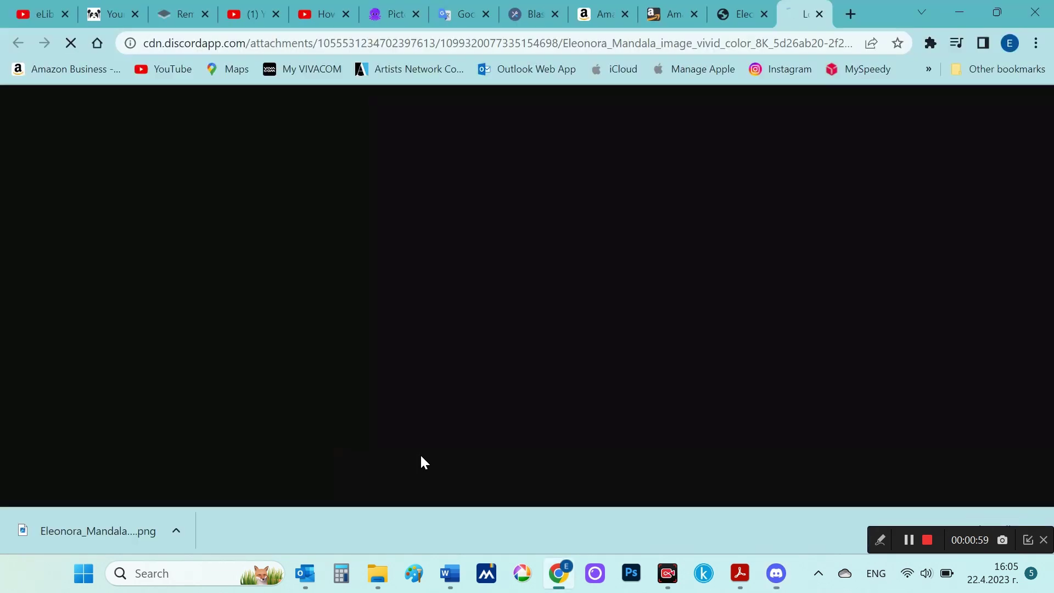
pyautogui.hotkey('ctrl', 's')
pyautogui.press('Return')
pyautogui.click(559, 316)
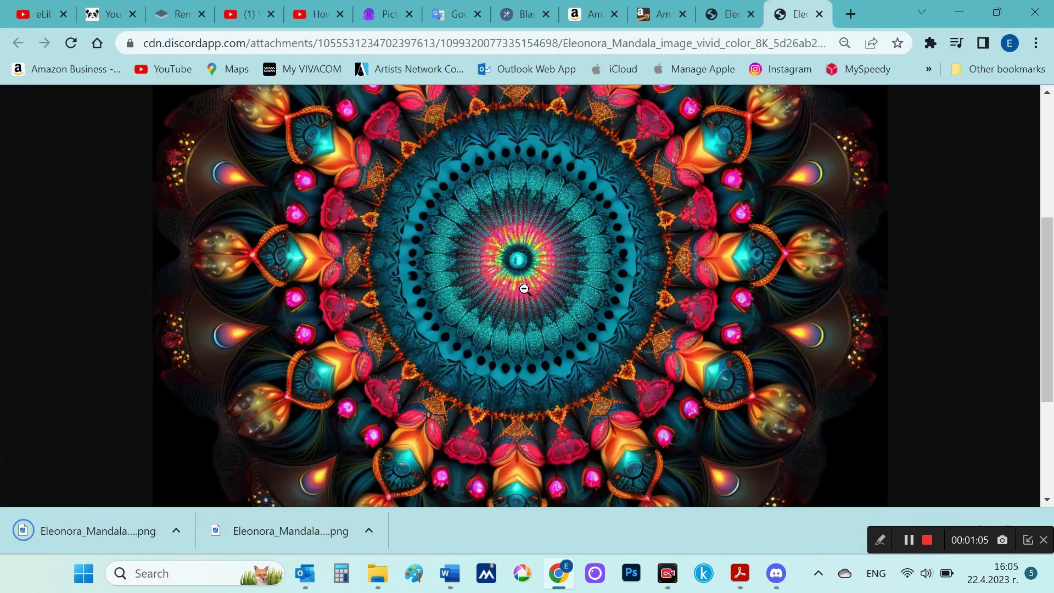
# Step: In the Print Cover Calculator choose Paperback, Black & white interior and White paper
pyautogui.moveTo(354, 239); pyautogui.dragTo(87, 229)
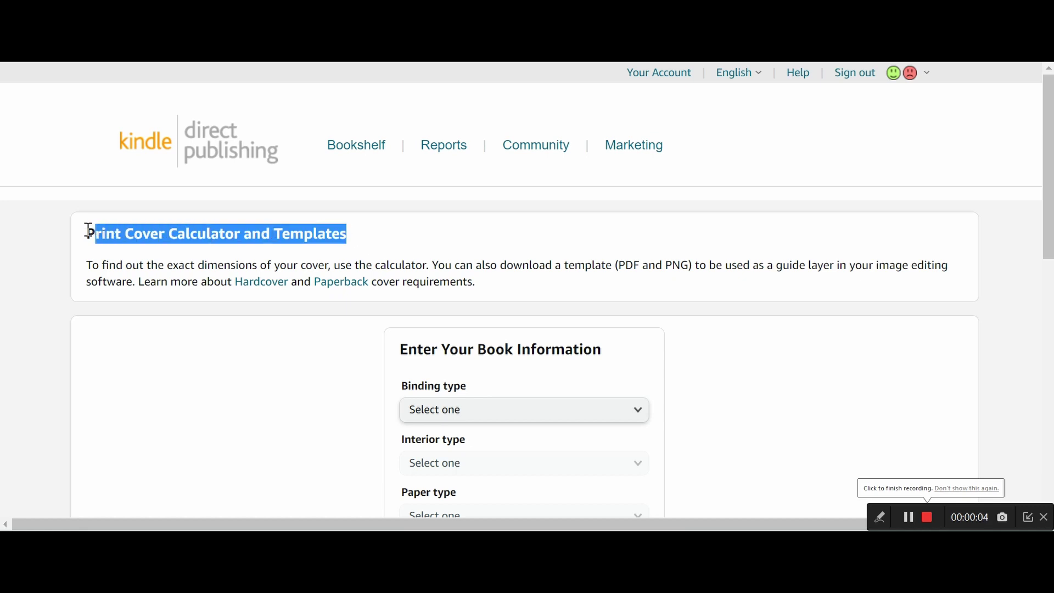
pyautogui.scroll(-1, 506, 256)
pyautogui.scroll(-2, 560, 254)
pyautogui.click(561, 253)
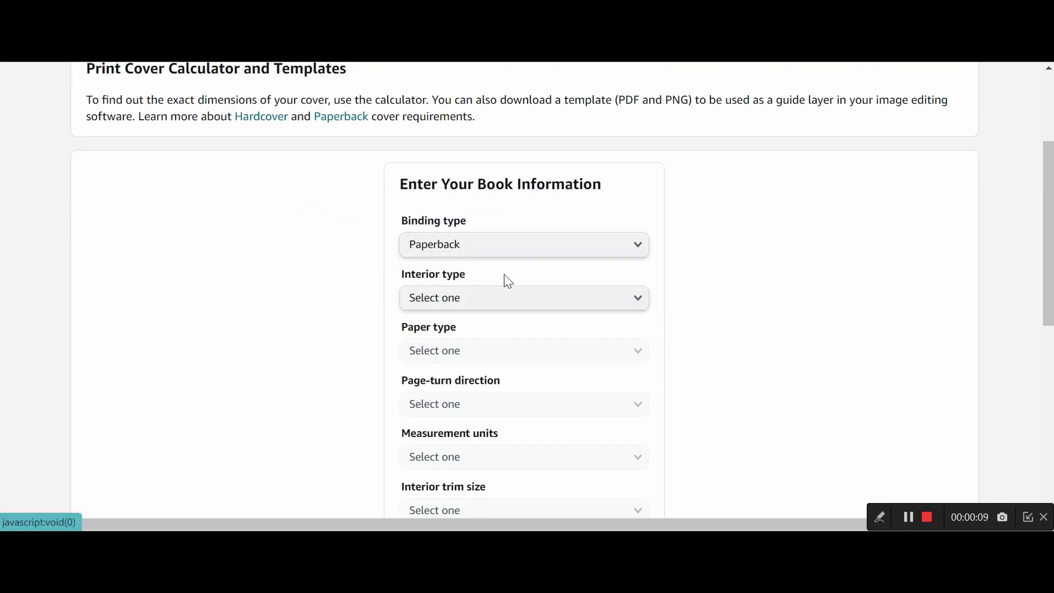
pyautogui.click(511, 300)
pyautogui.click(476, 301)
pyautogui.scroll(-2, 608, 286)
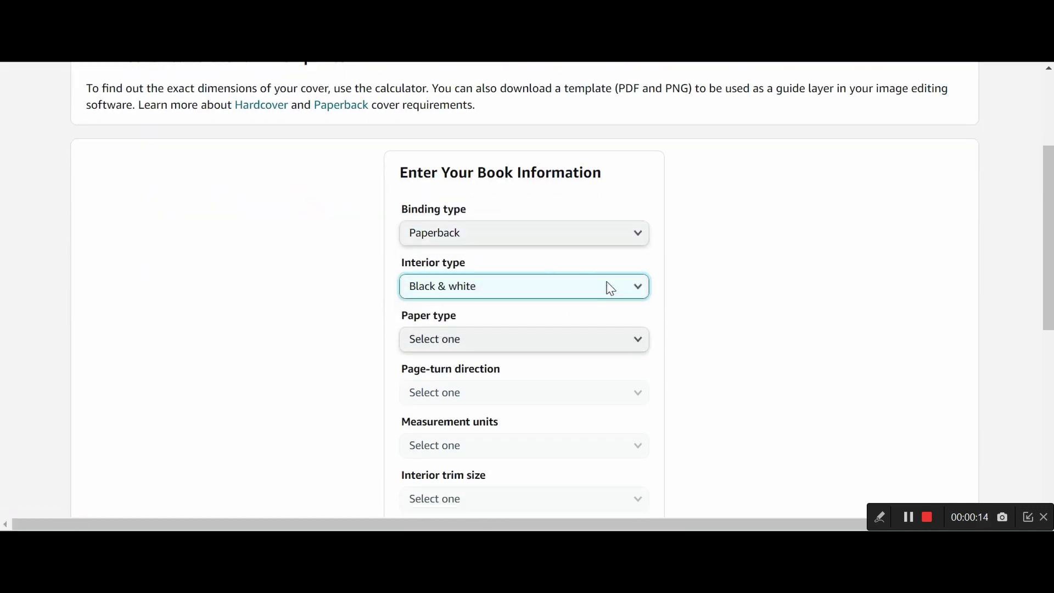
pyautogui.click(543, 274)
pyautogui.click(468, 288)
pyautogui.scroll(-1, 549, 269)
# Step: Set Left to Right, Inches, 8.5 x 11 in trim and 108 pages, then calculate dimensions
pyautogui.click(518, 244)
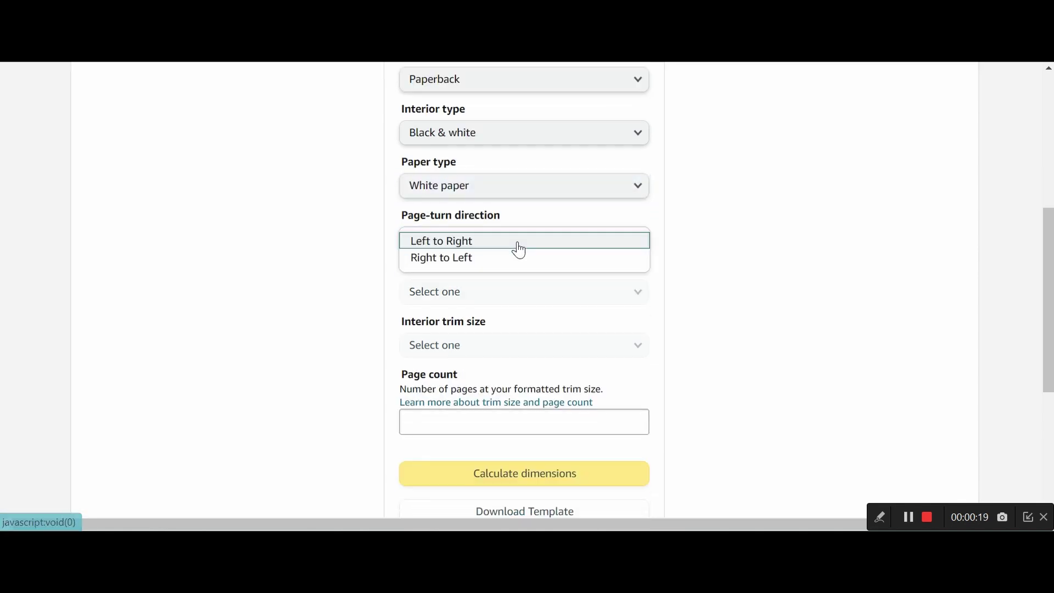
pyautogui.scroll(-1, 497, 230)
pyautogui.click(491, 215)
pyautogui.click(481, 214)
pyautogui.click(497, 267)
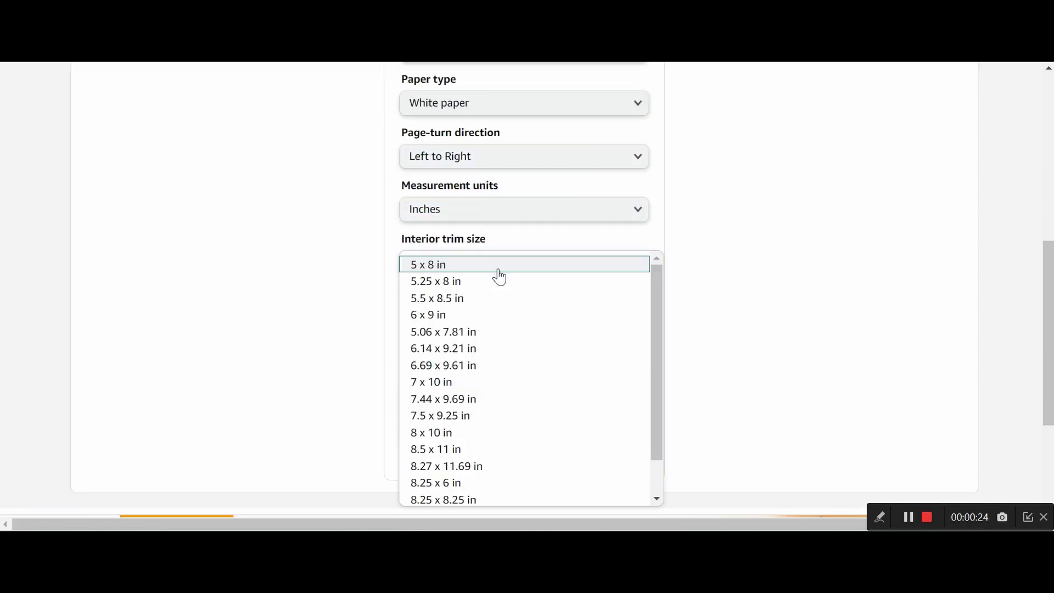
pyautogui.scroll(-1, 505, 340)
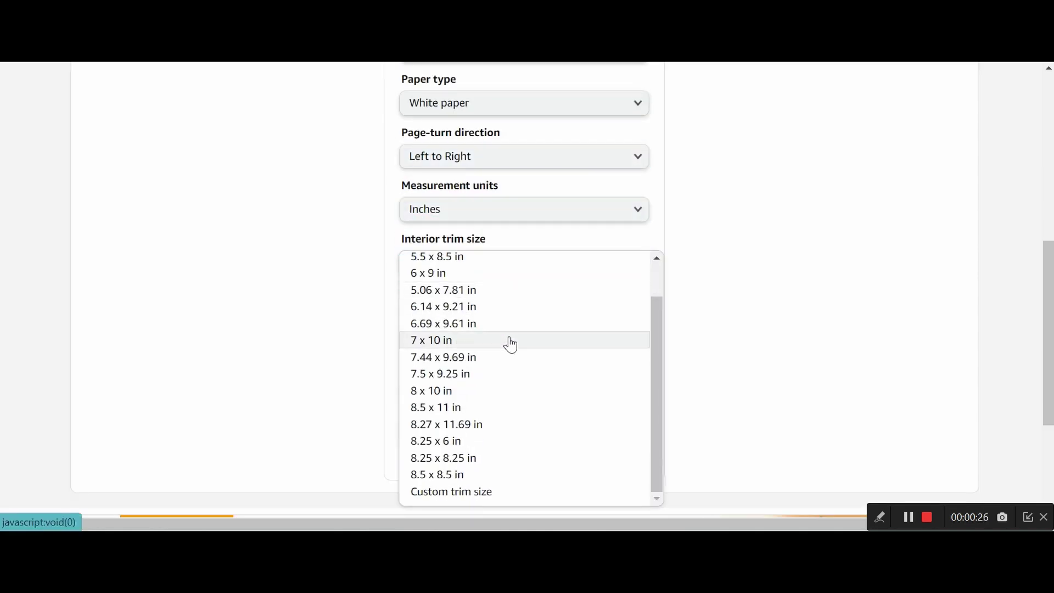
pyautogui.click(476, 409)
pyautogui.click(481, 339)
pyautogui.write('108')
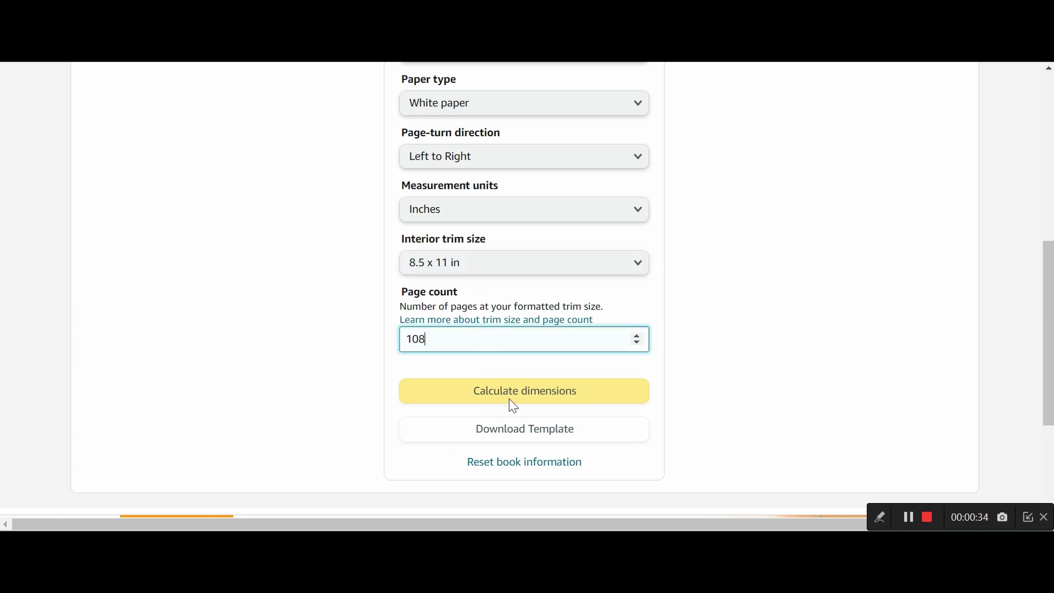
pyautogui.click(510, 400)
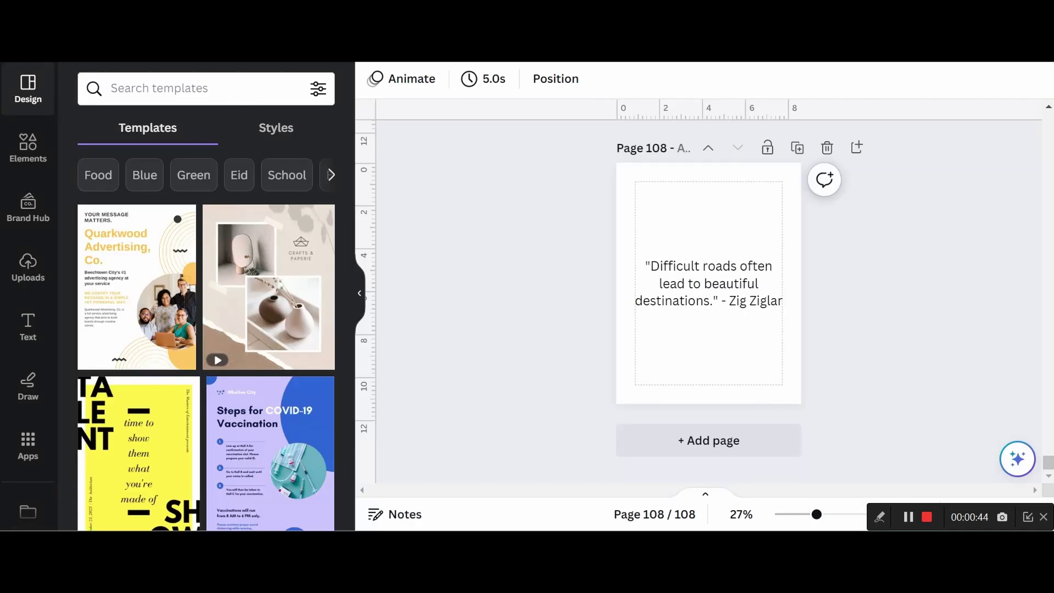
# Step: Create a custom 17.493 x 11.25 in Canva design, copying the 11.25 height from KDP
pyautogui.click(796, 127)
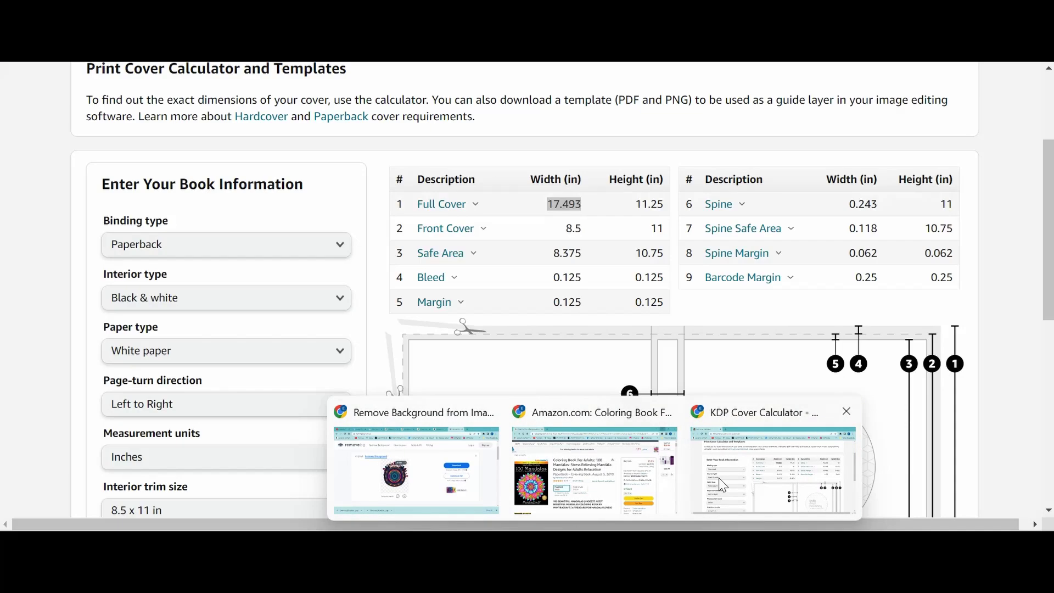
pyautogui.click(776, 473)
pyautogui.rightClick(668, 209)
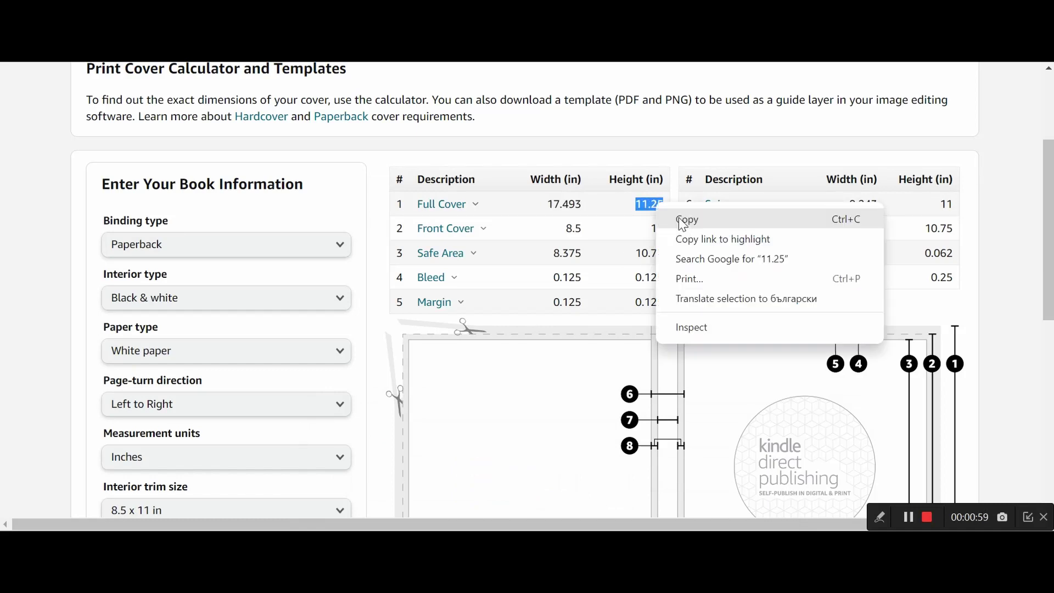
pyautogui.click(687, 216)
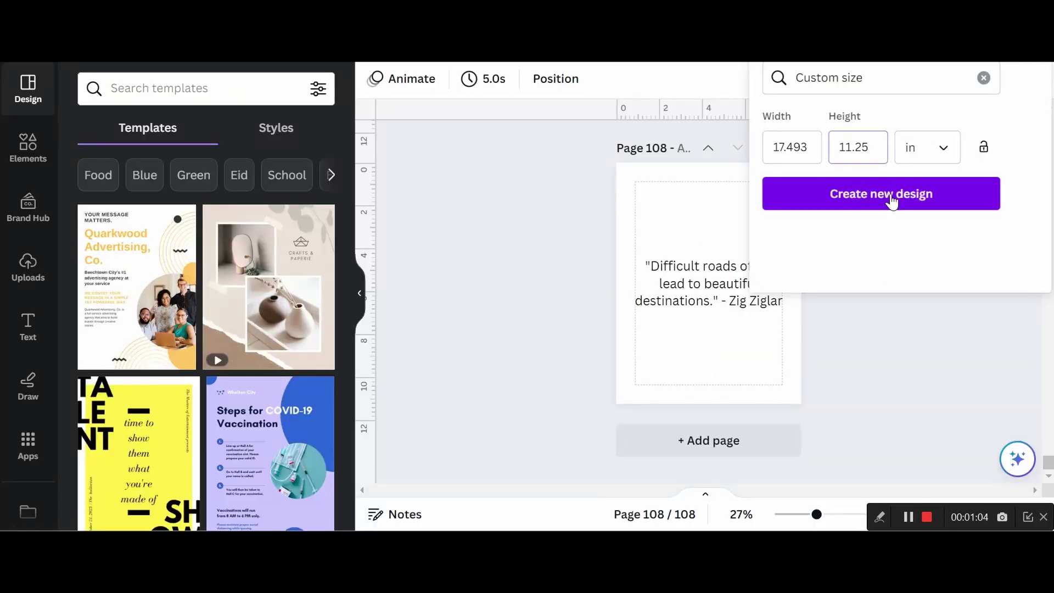
pyautogui.click(892, 199)
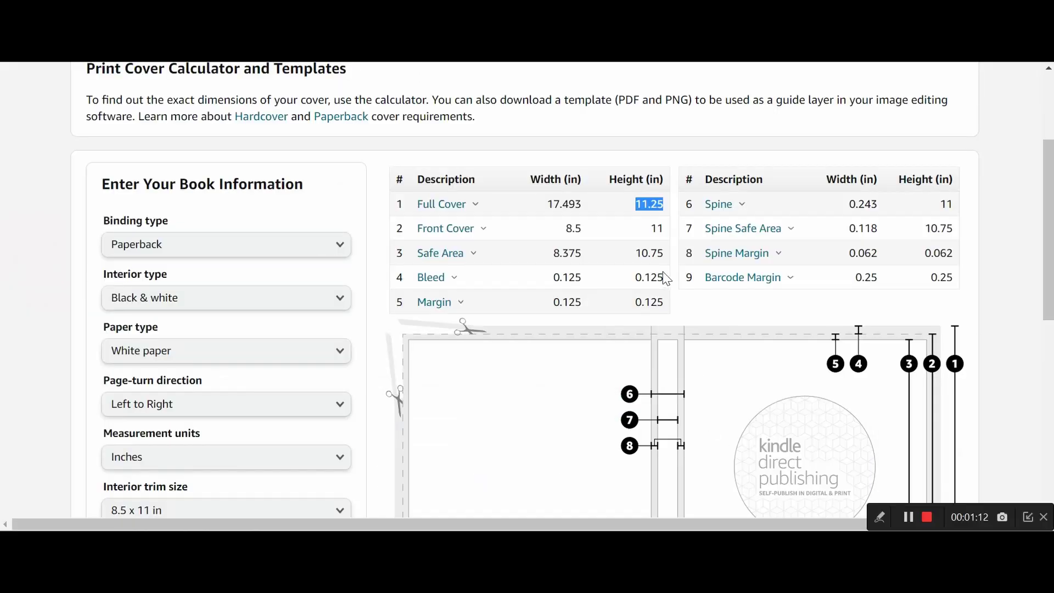
# Step: Download KDP's paperback cover template, open its image, and stretch it over the whole page
pyautogui.scroll(-5, 277, 261)
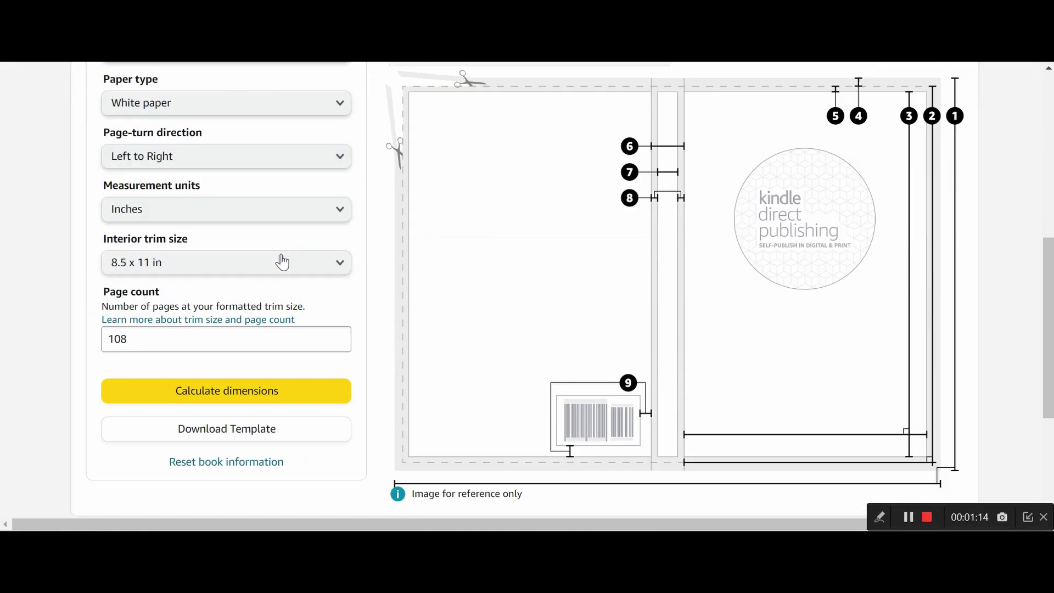
pyautogui.scroll(-2, 245, 324)
pyautogui.click(260, 351)
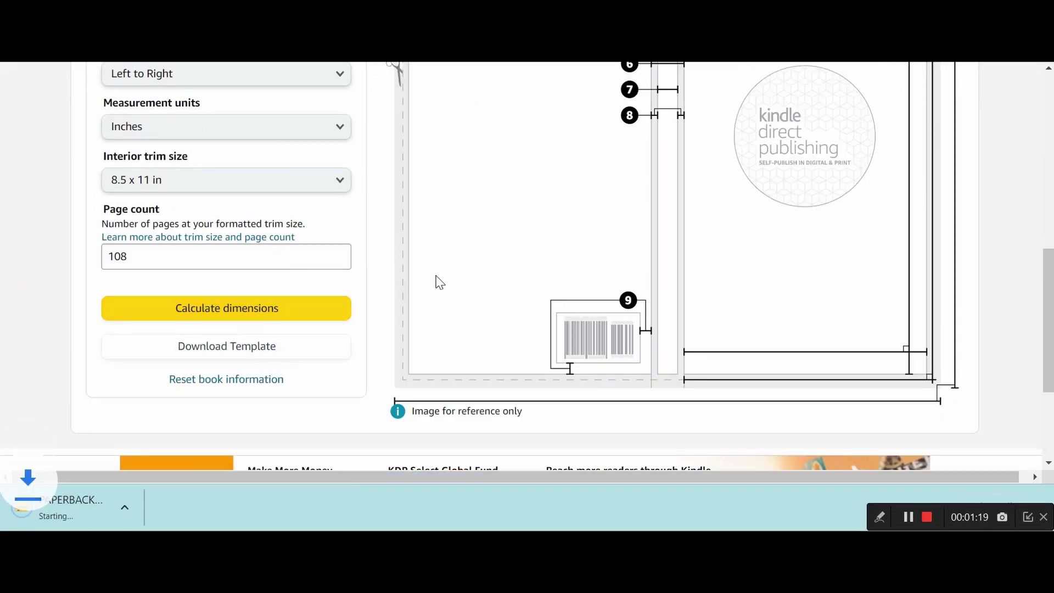
pyautogui.click(123, 515)
pyautogui.doubleClick(447, 180)
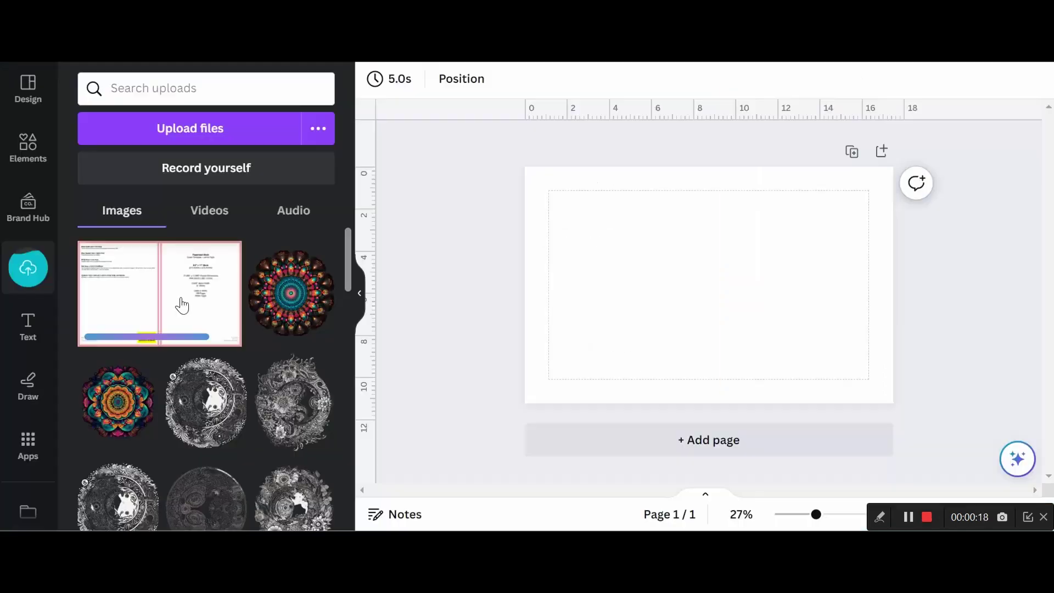
pyautogui.moveTo(801, 344); pyautogui.dragTo(896, 404)
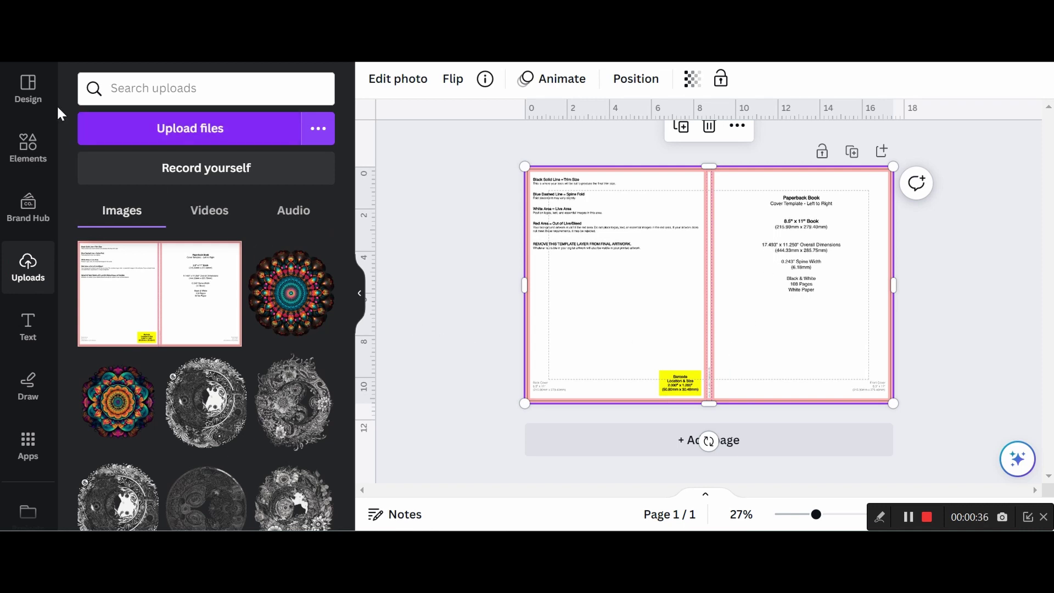
# Step: Add a square shape and stretch it to cover the front cover panel
pyautogui.click(28, 145)
pyautogui.click(111, 226)
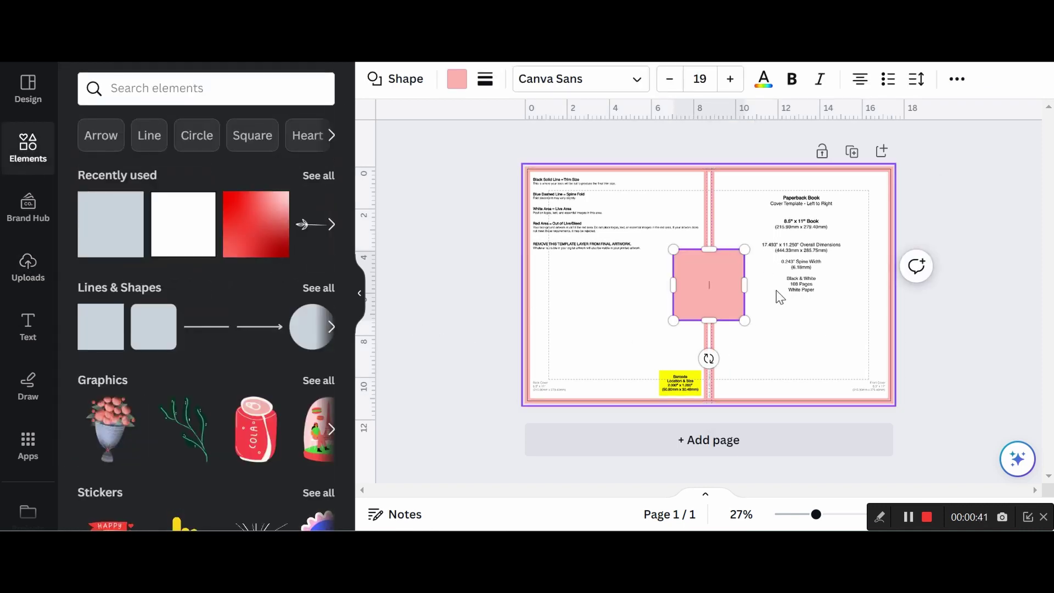
pyautogui.moveTo(732, 271); pyautogui.dragTo(766, 184)
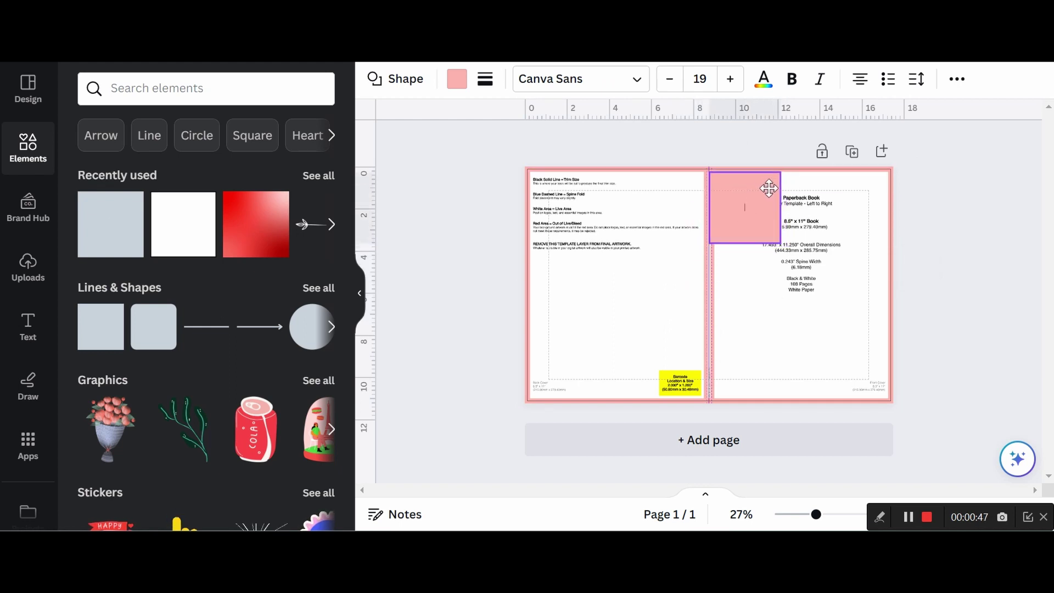
pyautogui.moveTo(781, 237)
pyautogui.mouseDown()
pyautogui.moveTo(904, 397)
pyautogui.moveTo(897, 404)
pyautogui.mouseUp()
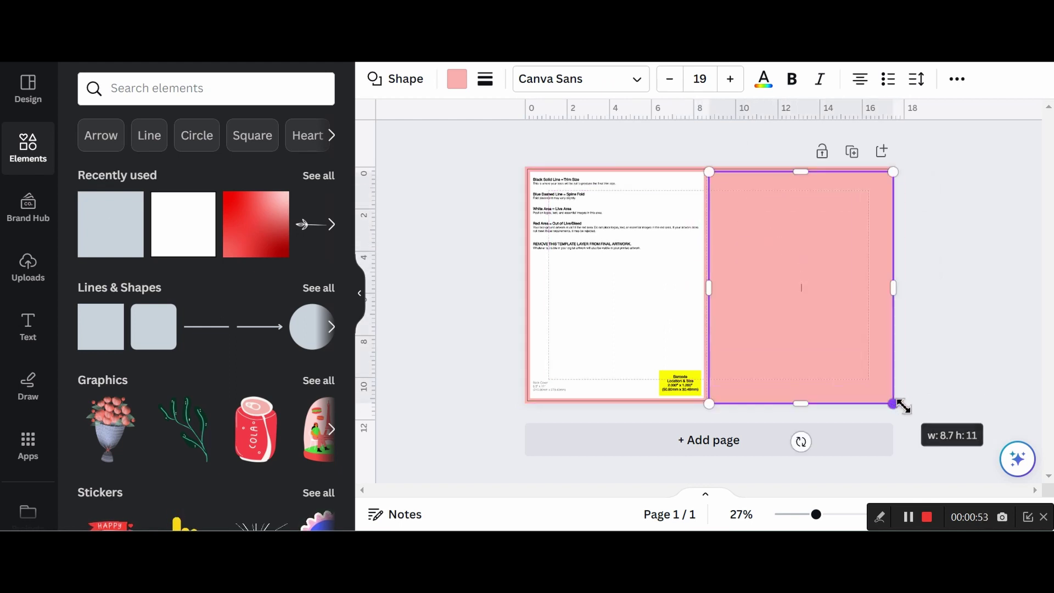
pyautogui.moveTo(801, 171); pyautogui.dragTo(805, 168)
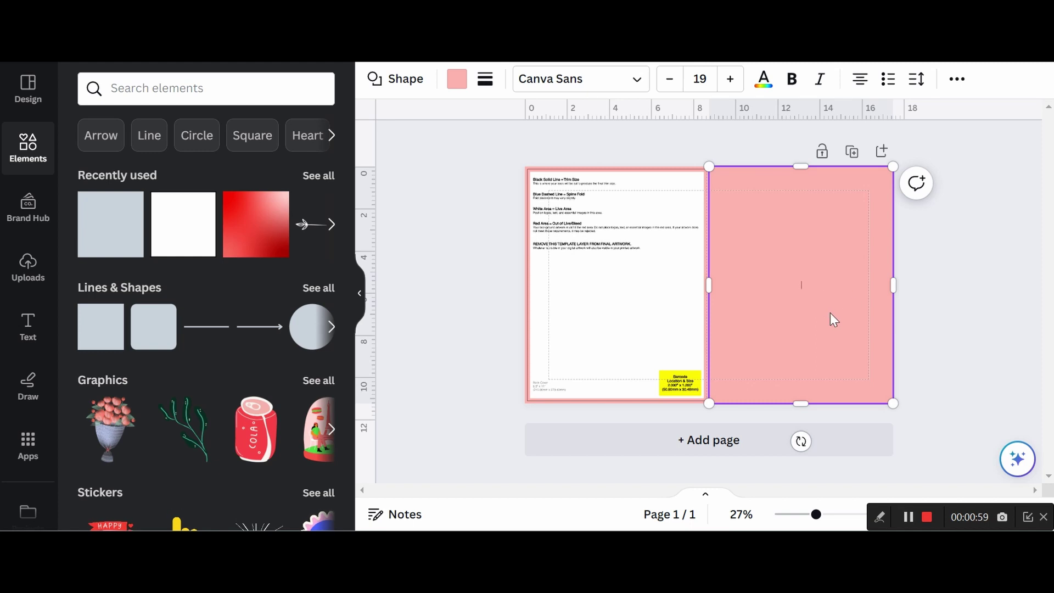
# Step: Place a copy of the rectangle over the back cover panel
pyautogui.click(459, 88)
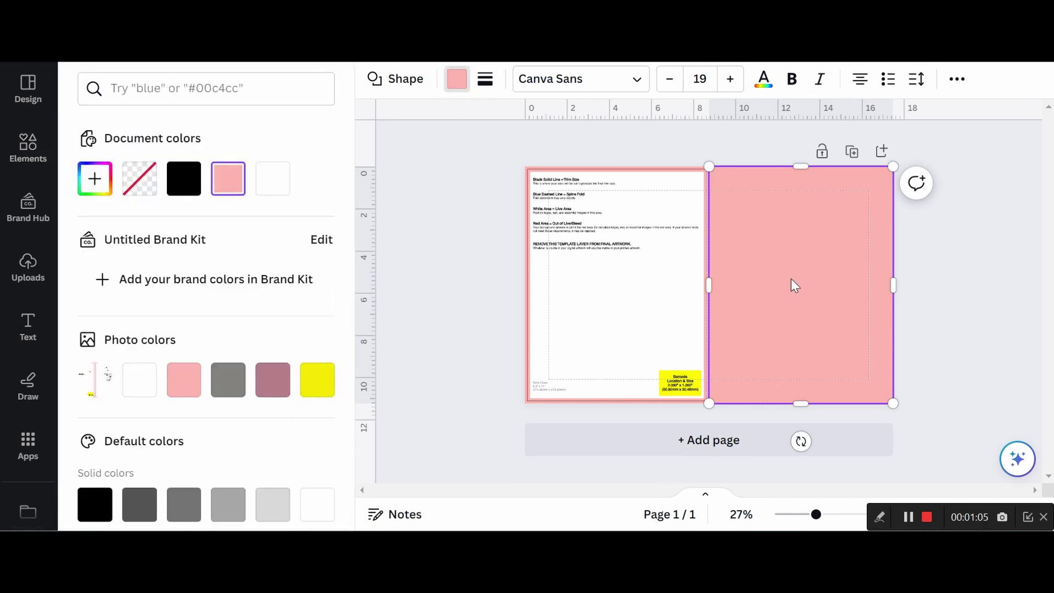
pyautogui.moveTo(795, 285); pyautogui.dragTo(612, 286)
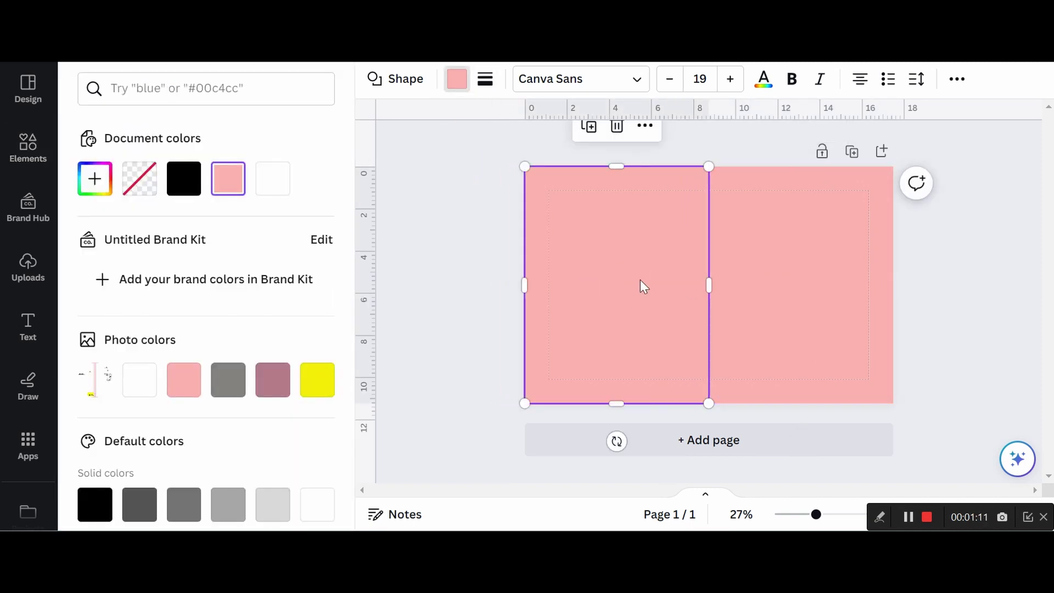
pyautogui.click(823, 296)
pyautogui.click(28, 269)
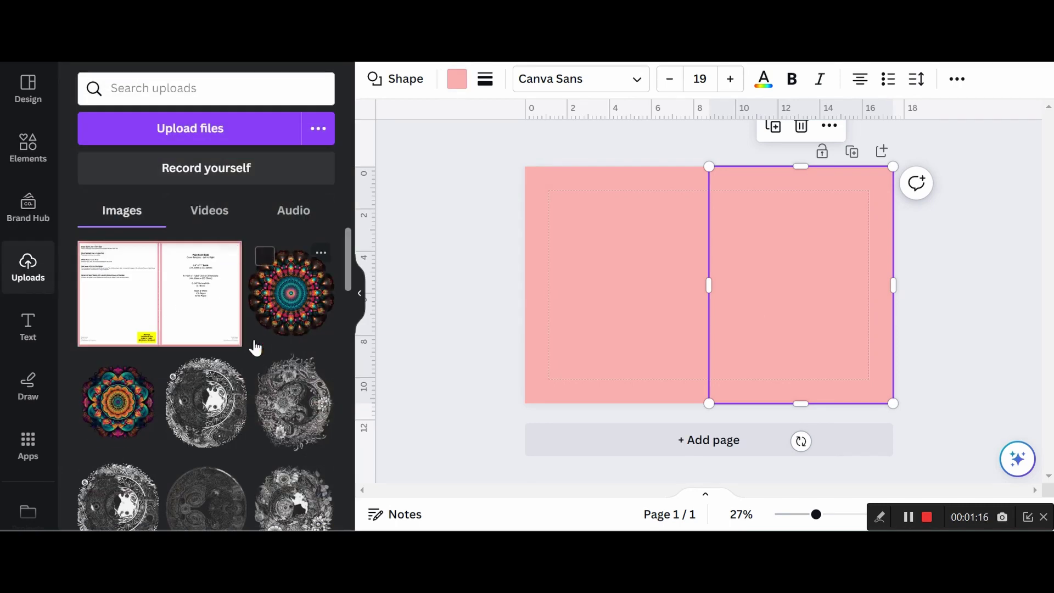
# Step: Add the vivid mandala from Uploads and size it to fill the front cover
pyautogui.click(118, 401)
pyautogui.moveTo(722, 287)
pyautogui.mouseDown()
pyautogui.moveTo(788, 242)
pyautogui.moveTo(780, 235)
pyautogui.mouseUp()
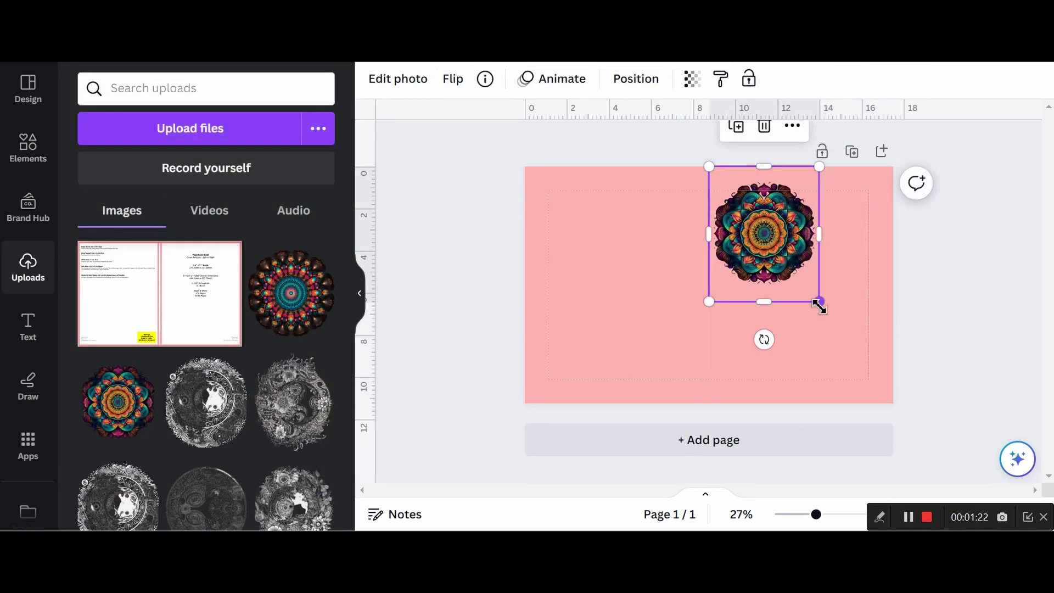
pyautogui.moveTo(819, 302); pyautogui.dragTo(898, 406)
pyautogui.moveTo(710, 167); pyautogui.dragTo(706, 162)
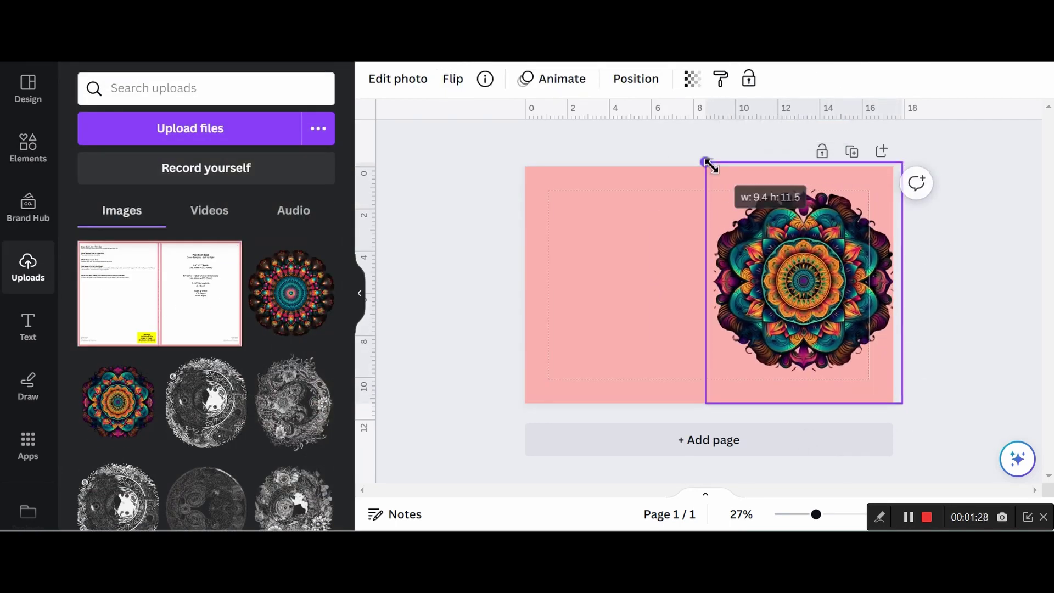
pyautogui.click(688, 269)
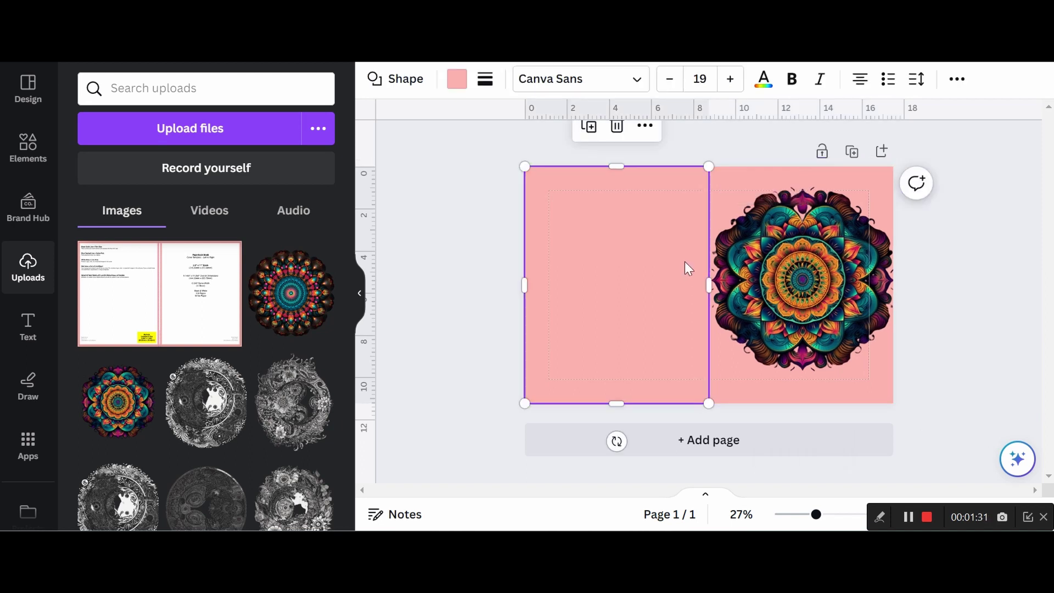
pyautogui.click(797, 206)
pyautogui.moveTo(902, 404); pyautogui.dragTo(897, 396)
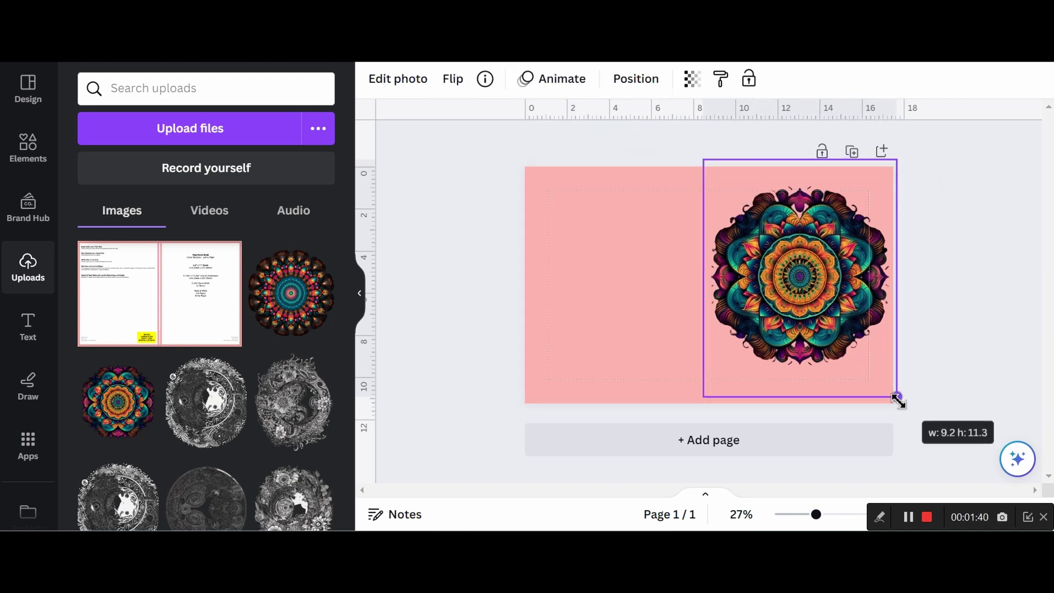
pyautogui.moveTo(704, 160); pyautogui.dragTo(709, 167)
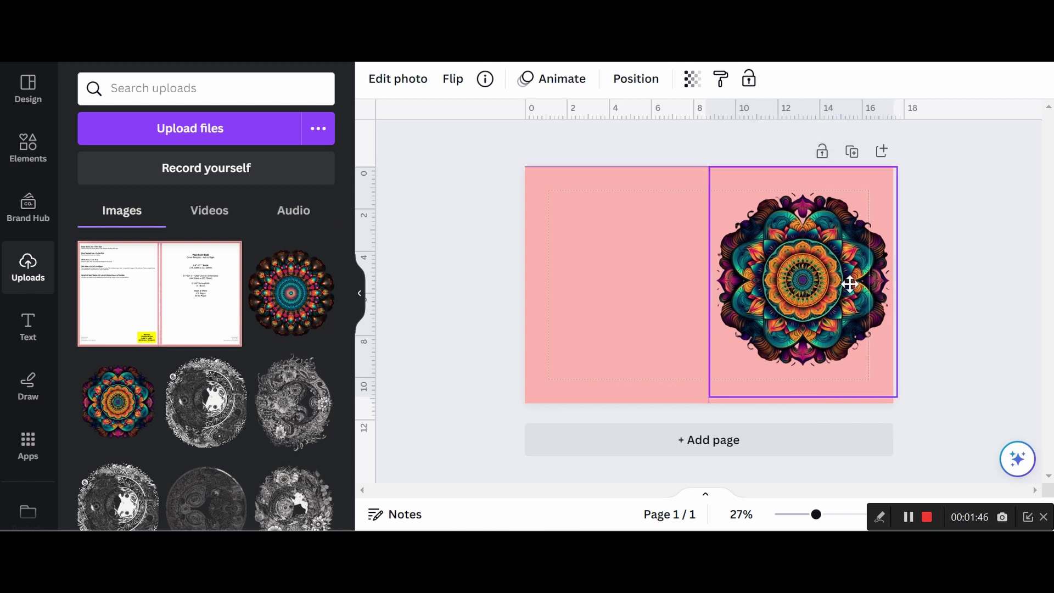
pyautogui.moveTo(803, 397); pyautogui.dragTo(804, 405)
pyautogui.click(1004, 335)
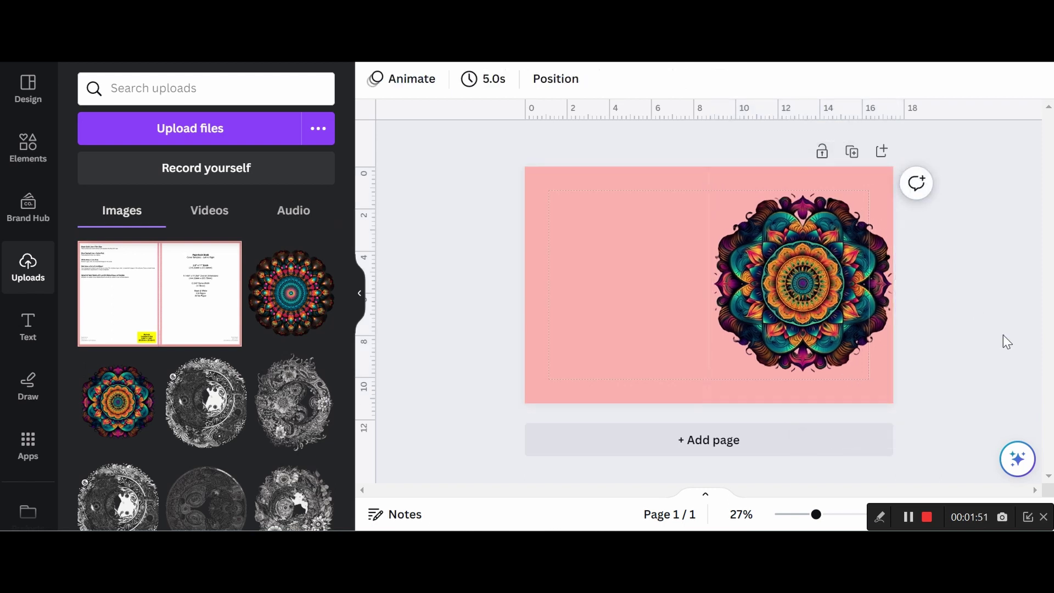
pyautogui.click(862, 284)
# Step: Turn both the back and front cover rectangles orange
pyautogui.click(714, 173)
pyautogui.click(730, 391)
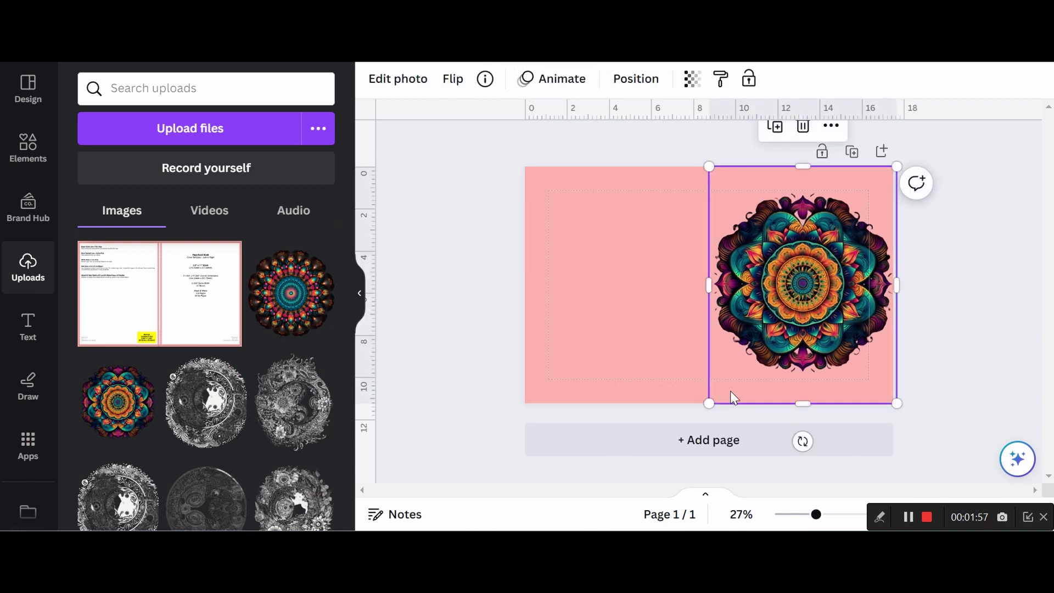
pyautogui.click(659, 297)
pyautogui.click(458, 81)
pyautogui.click(273, 431)
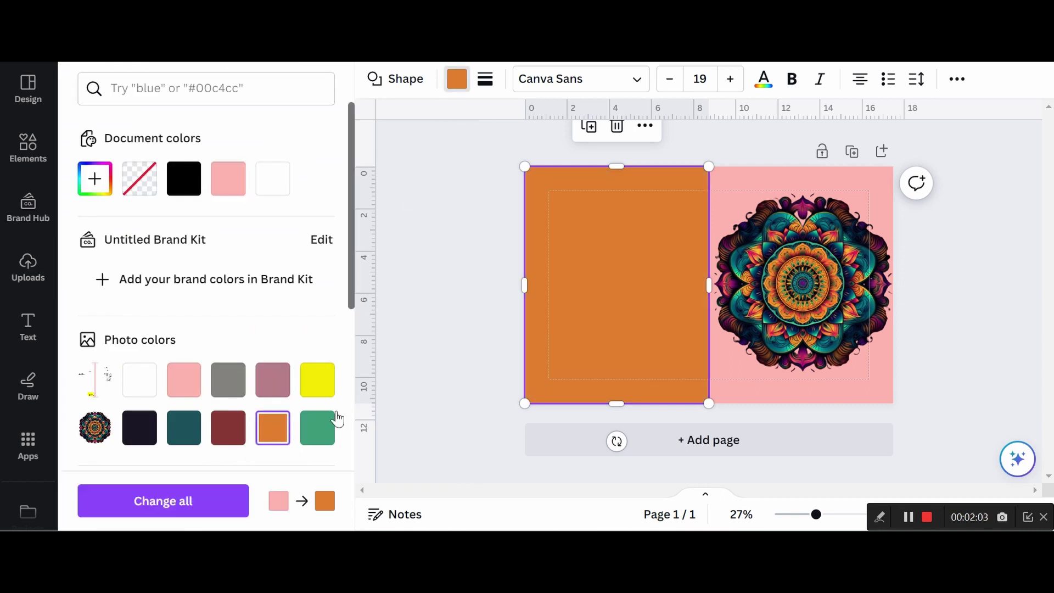
pyautogui.click(736, 198)
pyautogui.click(736, 175)
pyautogui.click(458, 80)
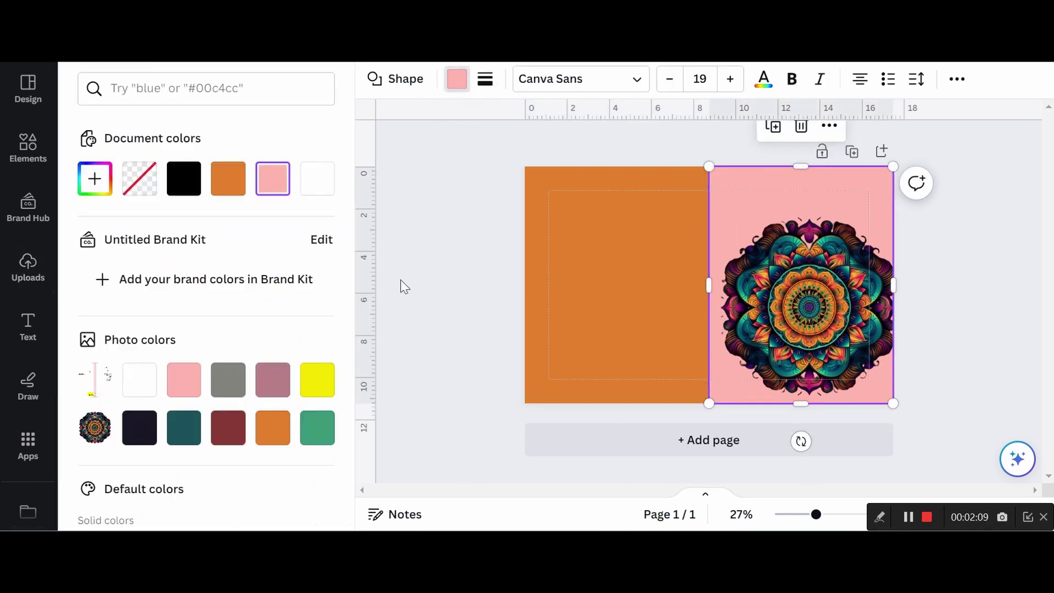
pyautogui.click(228, 179)
# Step: Centre the mandala on the front cover and add a dark square shape
pyautogui.click(816, 298)
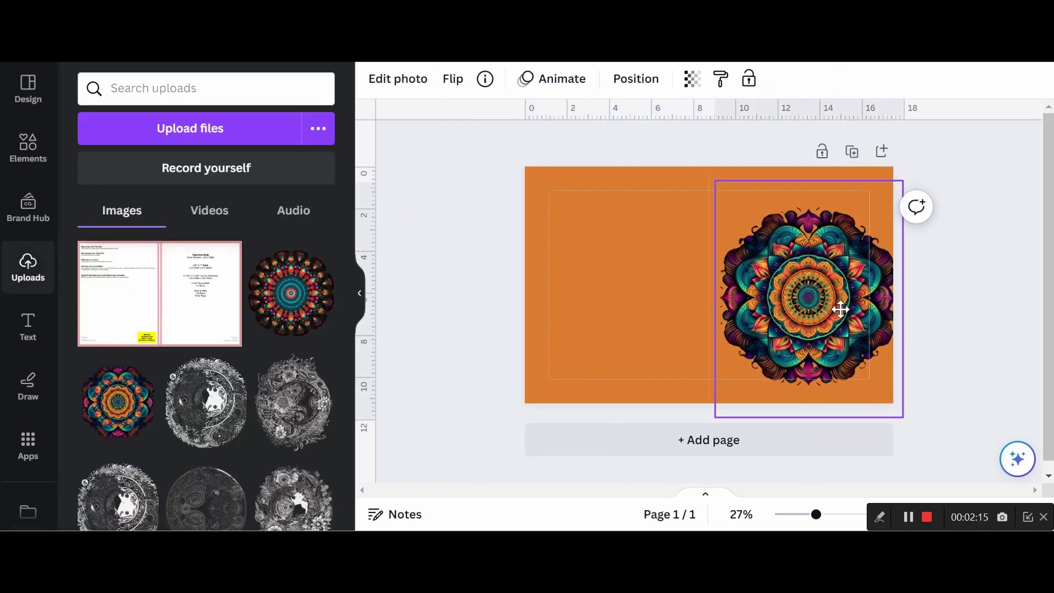
pyautogui.moveTo(840, 306); pyautogui.dragTo(834, 299)
pyautogui.click(939, 364)
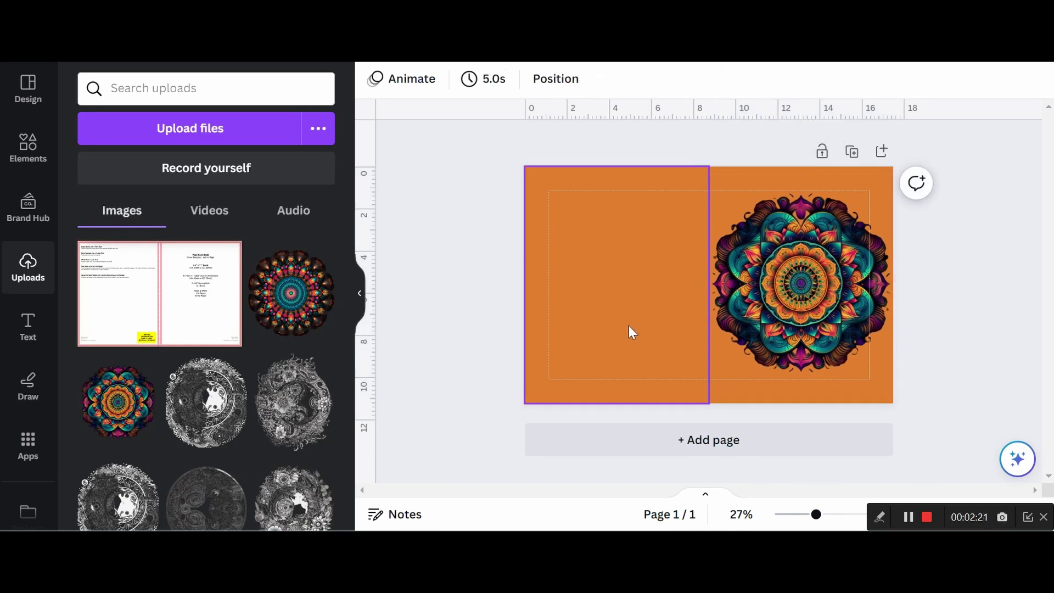
pyautogui.click(35, 158)
pyautogui.click(91, 244)
# Step: Shape the square into an orange band across the mandala's lower part
pyautogui.moveTo(735, 306)
pyautogui.mouseDown()
pyautogui.moveTo(773, 344)
pyautogui.moveTo(894, 335)
pyautogui.mouseUp()
pyautogui.moveTo(811, 285); pyautogui.dragTo(811, 328)
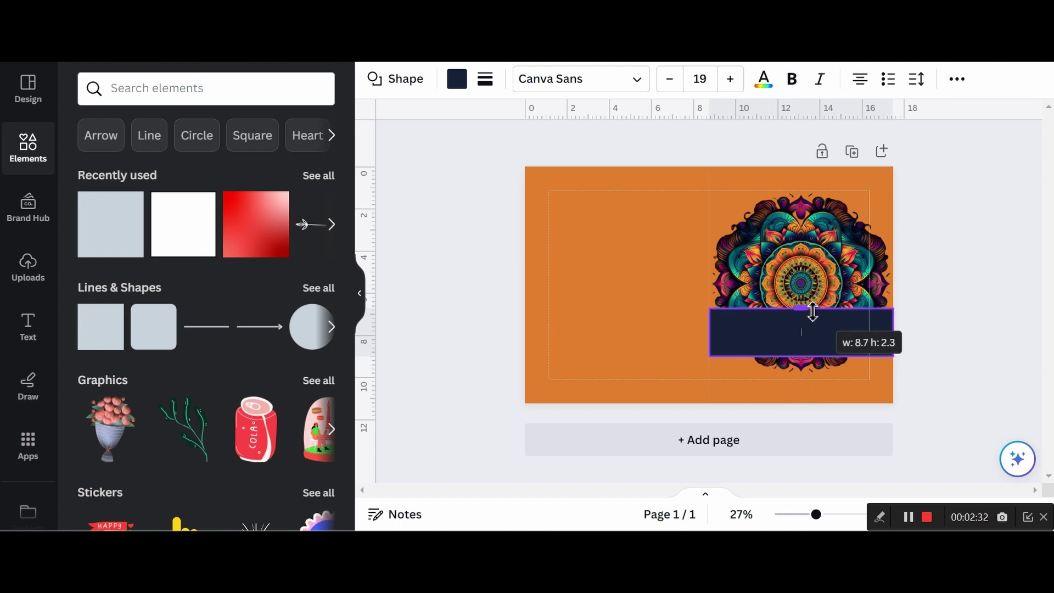
pyautogui.click(457, 78)
pyautogui.click(273, 179)
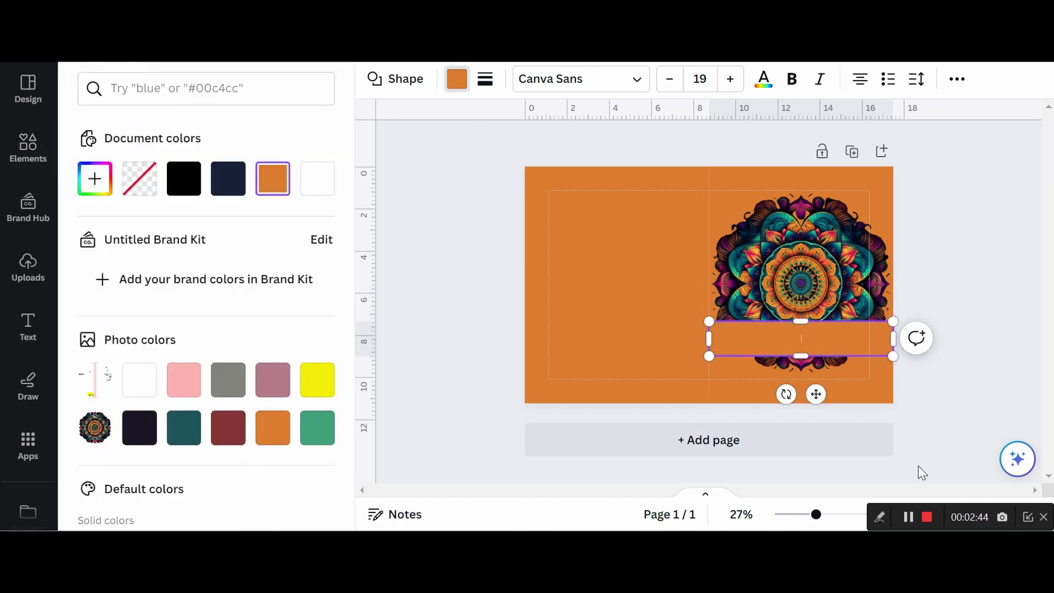
# Step: Narrow the title box, raise the title to size 21, and set it in Copperplate Gothic
pyautogui.tripleClick(826, 345)
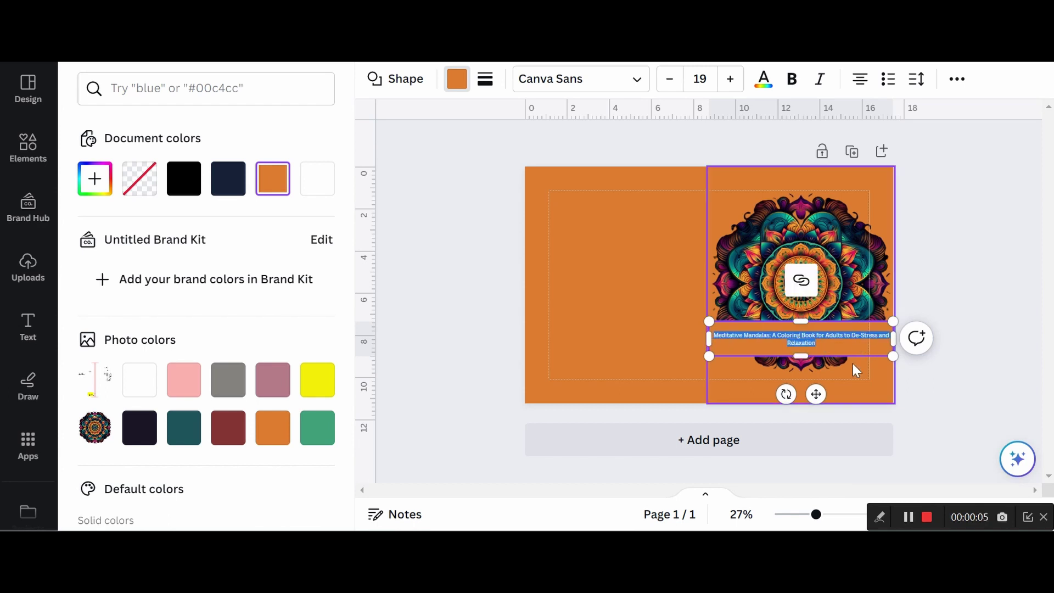
pyautogui.moveTo(709, 339); pyautogui.dragTo(719, 339)
pyautogui.moveTo(893, 339); pyautogui.dragTo(882, 339)
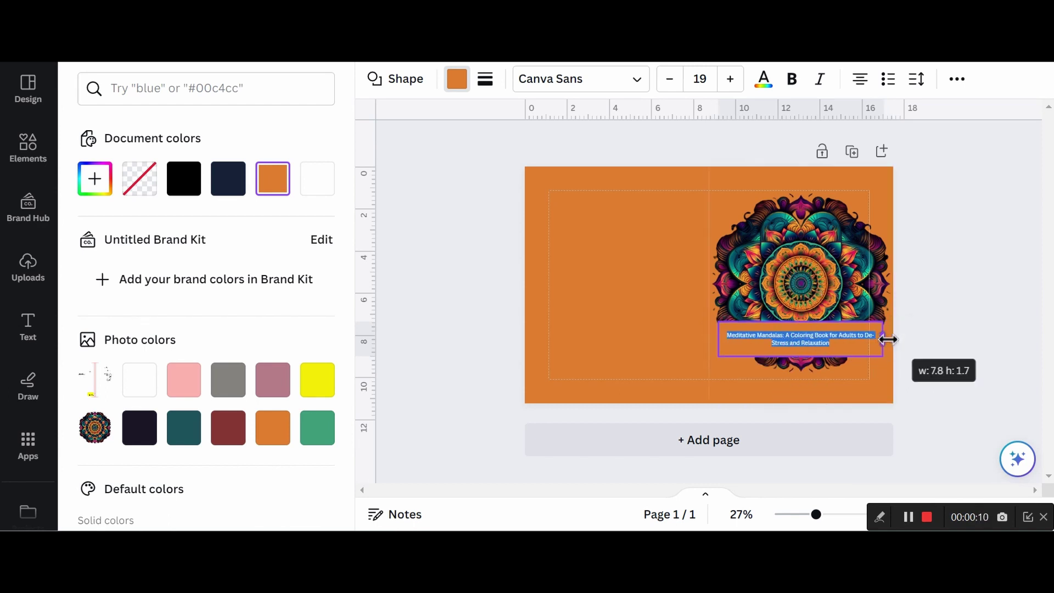
pyautogui.click(730, 79)
pyautogui.click(729, 79)
pyautogui.click(631, 80)
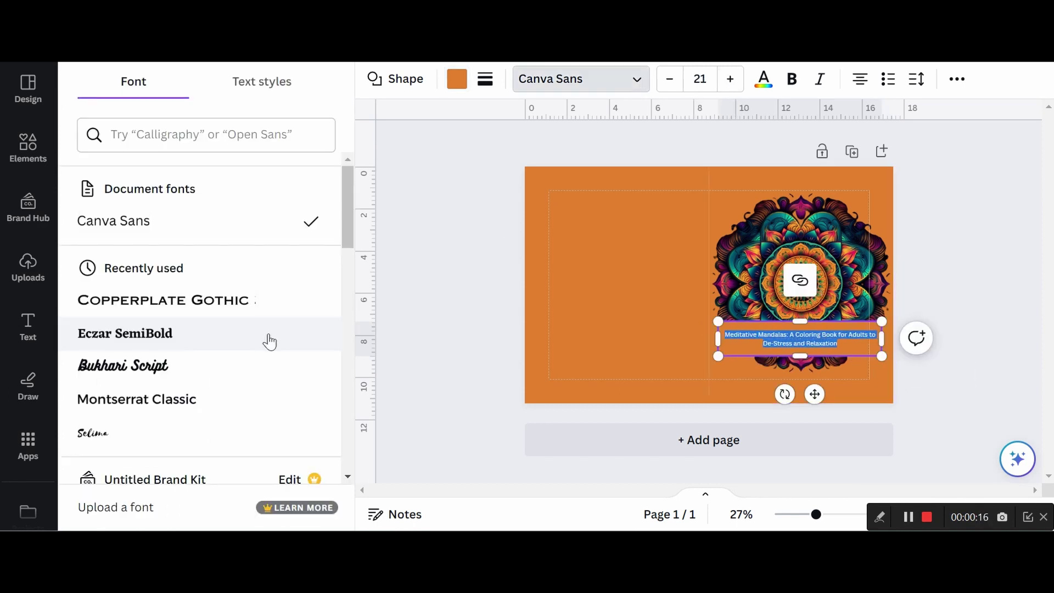
pyautogui.scroll(-5, 269, 342)
pyautogui.scroll(-5, 270, 342)
pyautogui.scroll(-5, 270, 341)
pyautogui.scroll(-5, 269, 341)
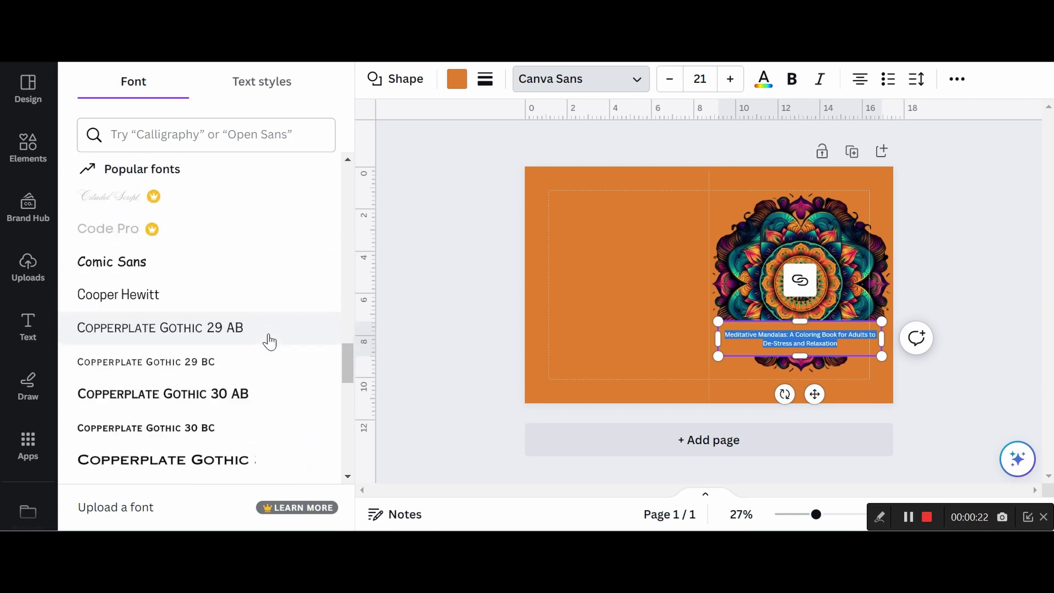
pyautogui.scroll(-2, 269, 341)
pyautogui.click(240, 373)
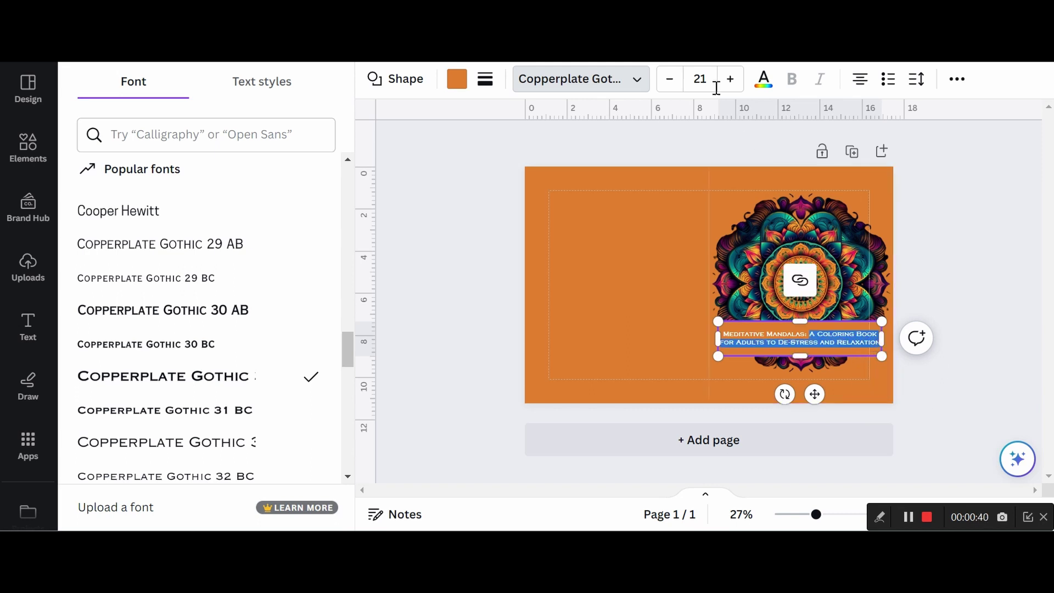
# Step: Reduce the title font size to 19 and widen the title box back out
pyautogui.click(670, 79)
pyautogui.click(784, 336)
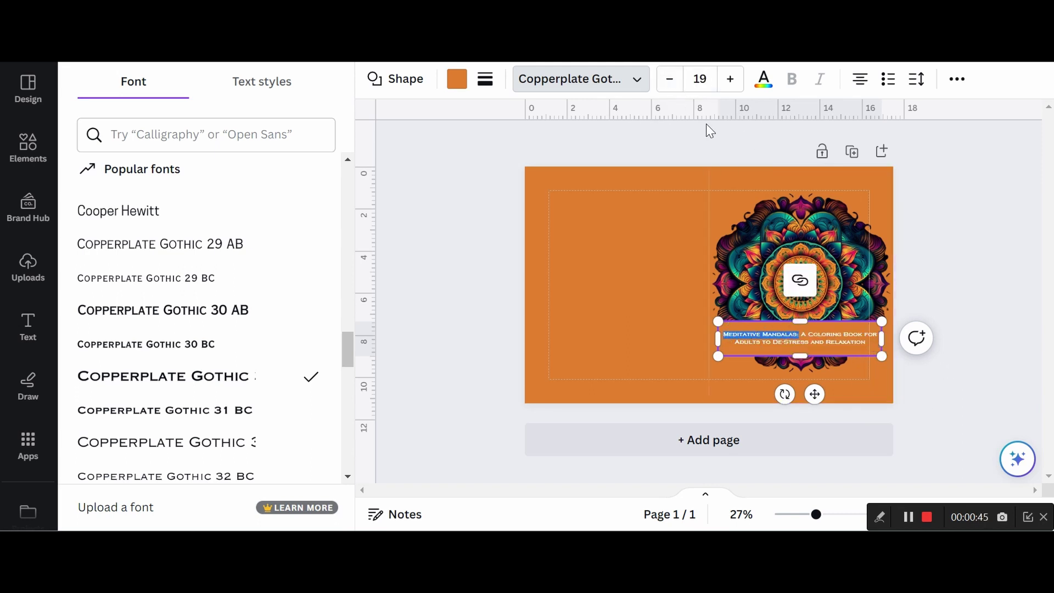
pyautogui.click(987, 268)
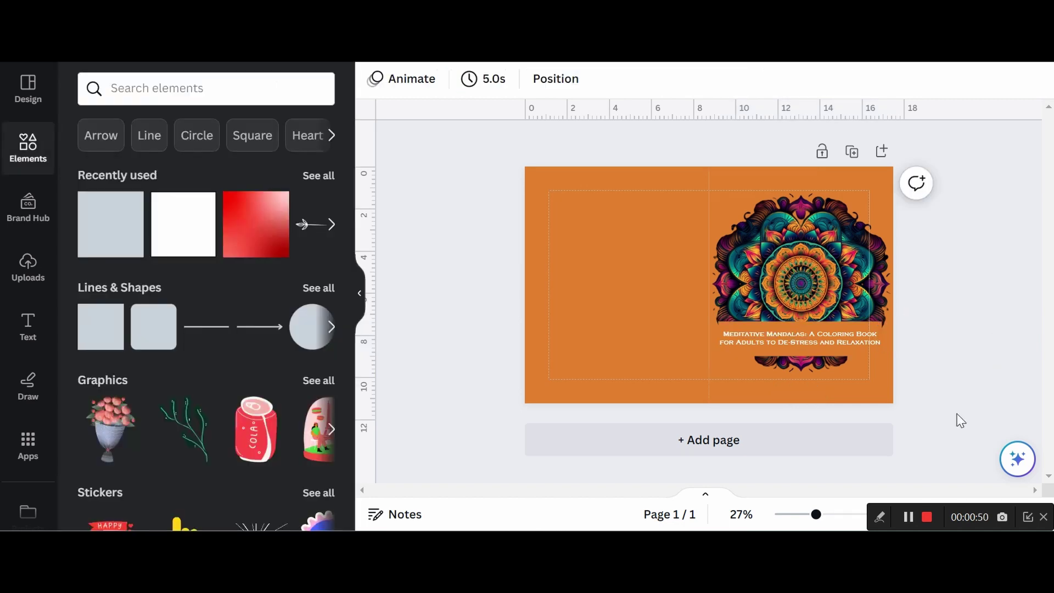
pyautogui.click(839, 345)
pyautogui.moveTo(881, 339); pyautogui.dragTo(894, 338)
pyautogui.moveTo(718, 339); pyautogui.dragTo(709, 338)
pyautogui.click(975, 328)
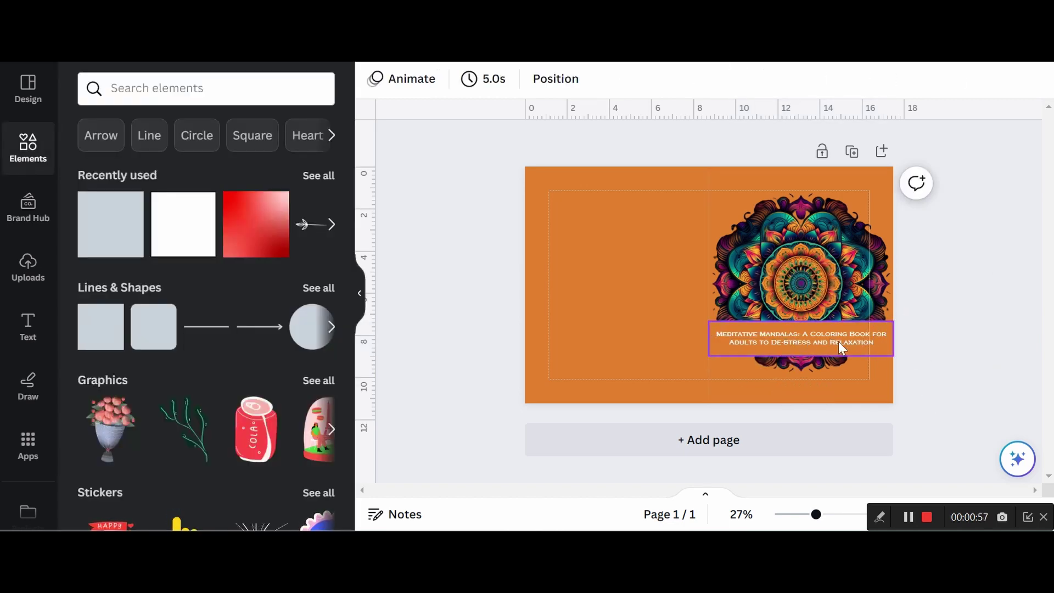
pyautogui.click(839, 343)
pyautogui.click(984, 357)
pyautogui.scroll(3, 880, 349)
pyautogui.scroll(-2, 895, 355)
# Step: Enlarge the mandala image to fill the whole front half, top to bottom and right edge
pyautogui.click(845, 227)
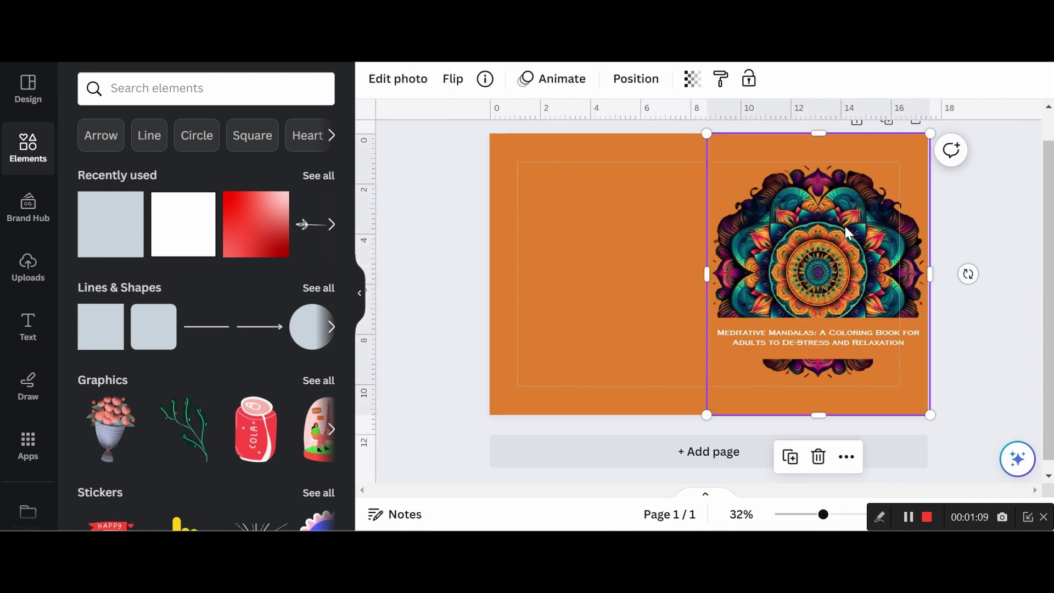
pyautogui.moveTo(823, 133); pyautogui.dragTo(822, 120)
pyautogui.moveTo(819, 415); pyautogui.dragTo(825, 477)
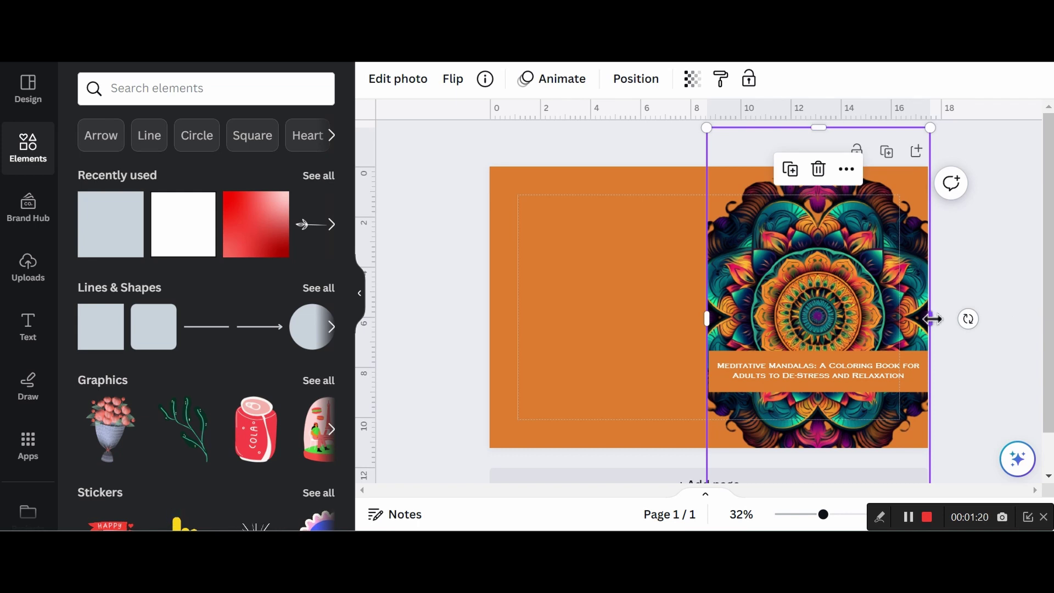
pyautogui.moveTo(931, 319); pyautogui.dragTo(945, 318)
pyautogui.moveTo(828, 127); pyautogui.dragTo(830, 105)
pyautogui.click(991, 354)
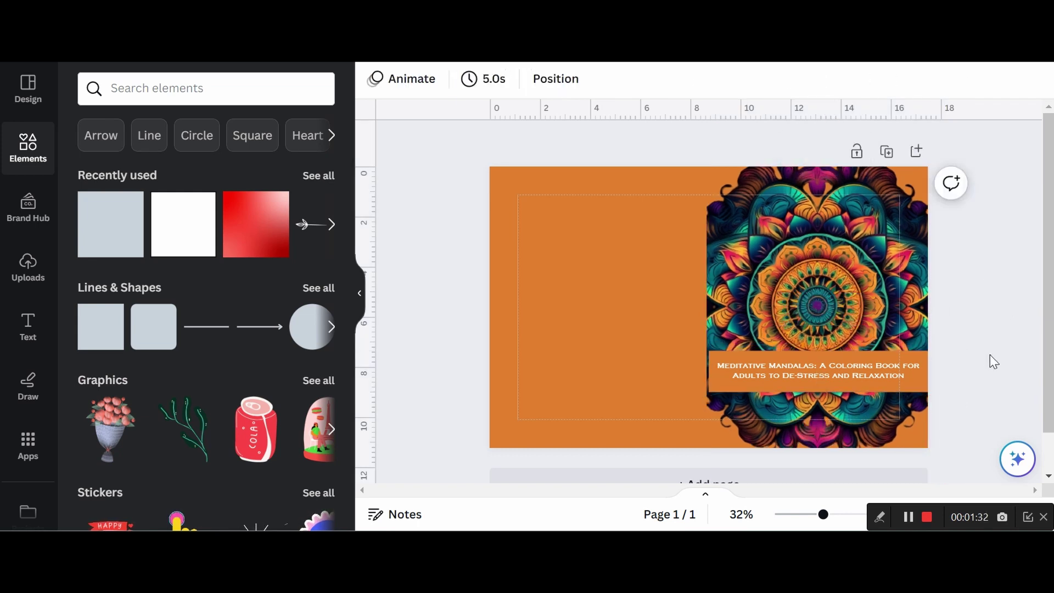
# Step: Stretch the title banner to the image's left edge and change the orange back panel's layer order
pyautogui.click(813, 384)
pyautogui.moveTo(710, 380); pyautogui.dragTo(707, 381)
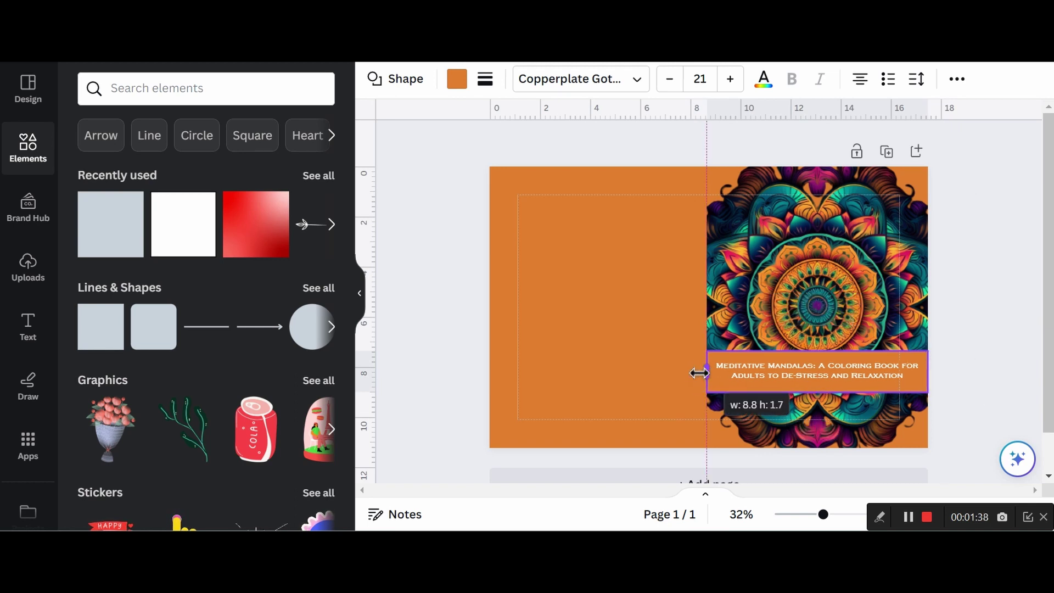
pyautogui.click(1027, 409)
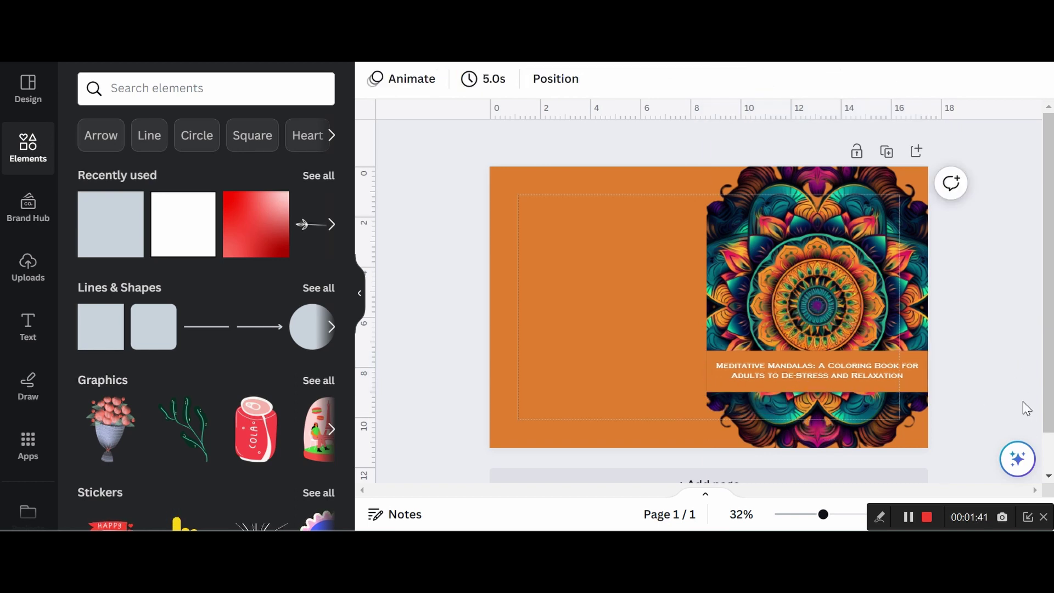
pyautogui.click(549, 273)
pyautogui.rightClick(577, 282)
pyautogui.click(1015, 311)
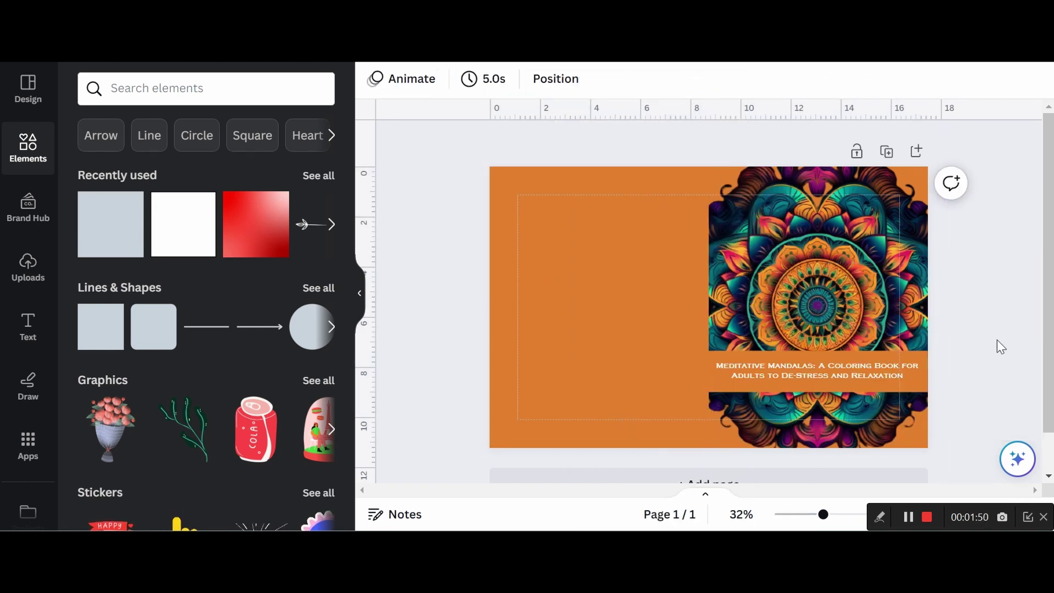
pyautogui.click(543, 285)
# Step: Add a small white square at the orange back cover's top-left, then show the uploaded images
pyautogui.click(107, 221)
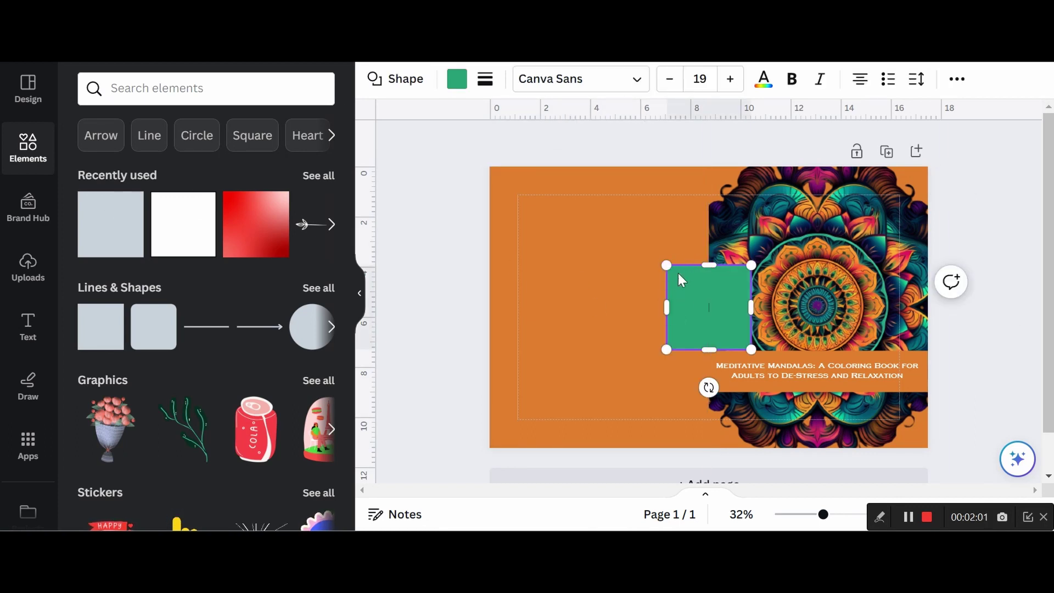
pyautogui.moveTo(640, 331)
pyautogui.mouseDown()
pyautogui.moveTo(640, 271)
pyautogui.moveTo(527, 217)
pyautogui.mouseUp()
pyautogui.hotkey('ctrl', 'z')
pyautogui.moveTo(587, 277); pyautogui.dragTo(579, 274)
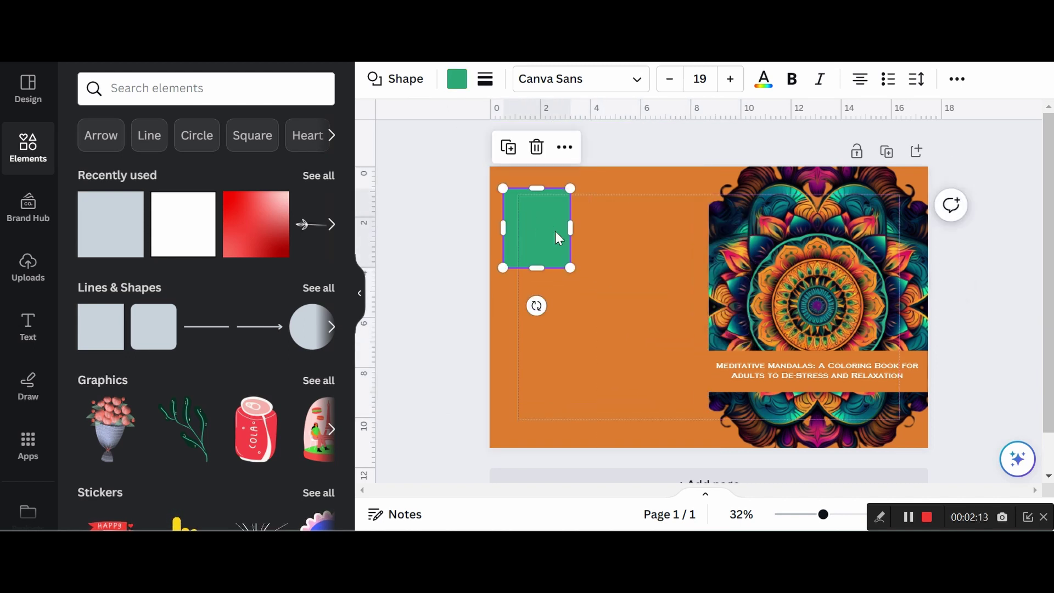
pyautogui.click(563, 233)
pyautogui.click(459, 88)
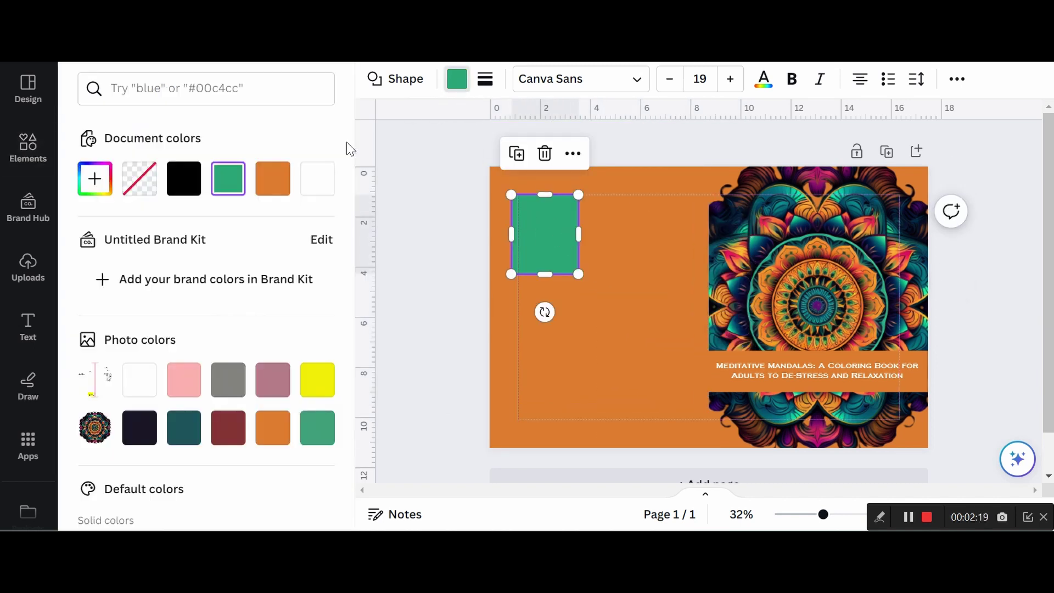
pyautogui.click(140, 380)
pyautogui.moveTo(578, 274); pyautogui.dragTo(594, 281)
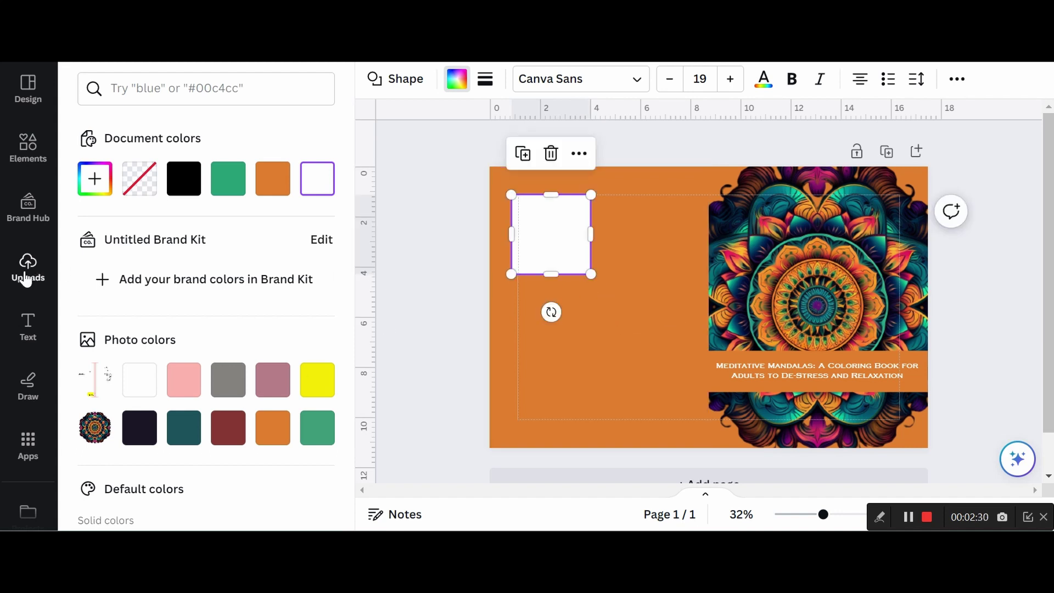
pyautogui.click(28, 268)
pyautogui.scroll(-2, 285, 346)
# Step: Place a line-art mandala in the top-left white box, shrunk to fit
pyautogui.click(289, 336)
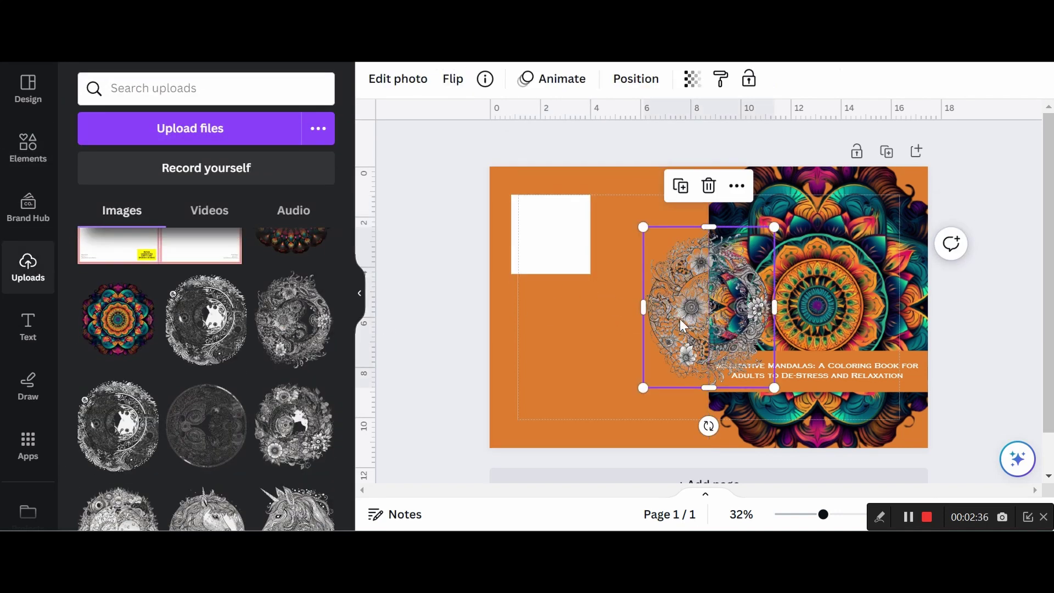
pyautogui.moveTo(687, 308); pyautogui.dragTo(582, 258)
pyautogui.moveTo(623, 337)
pyautogui.mouseDown()
pyautogui.moveTo(577, 250)
pyautogui.moveTo(546, 243)
pyautogui.mouseUp()
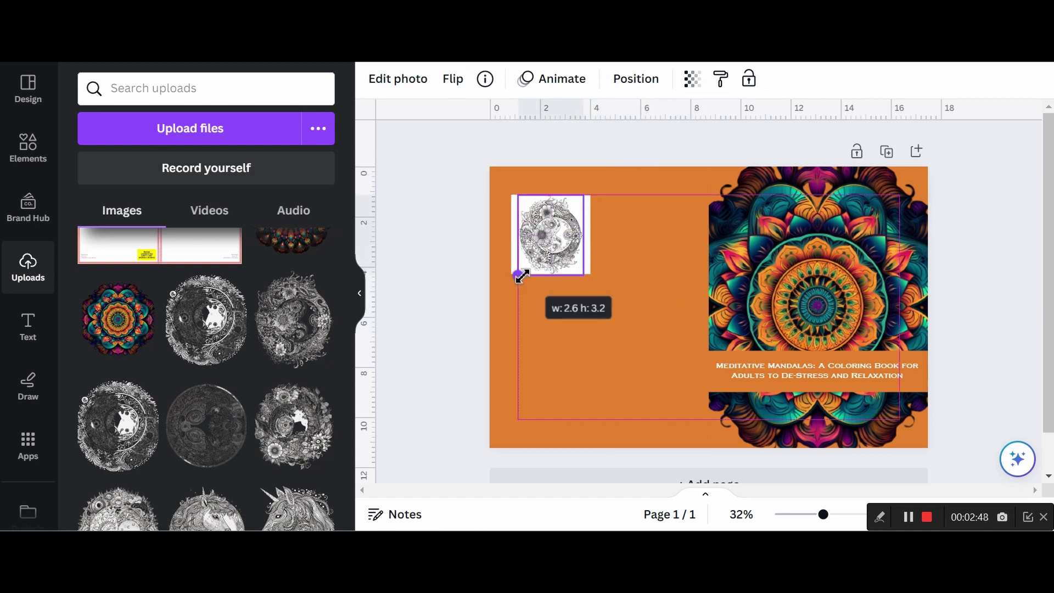
pyautogui.click(643, 247)
pyautogui.click(585, 225)
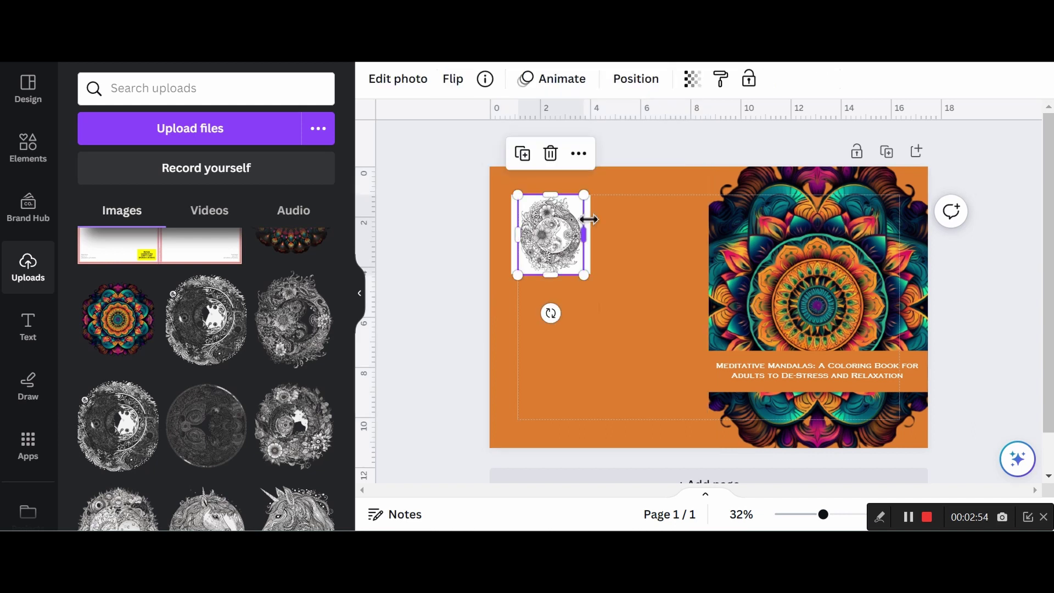
pyautogui.click(602, 263)
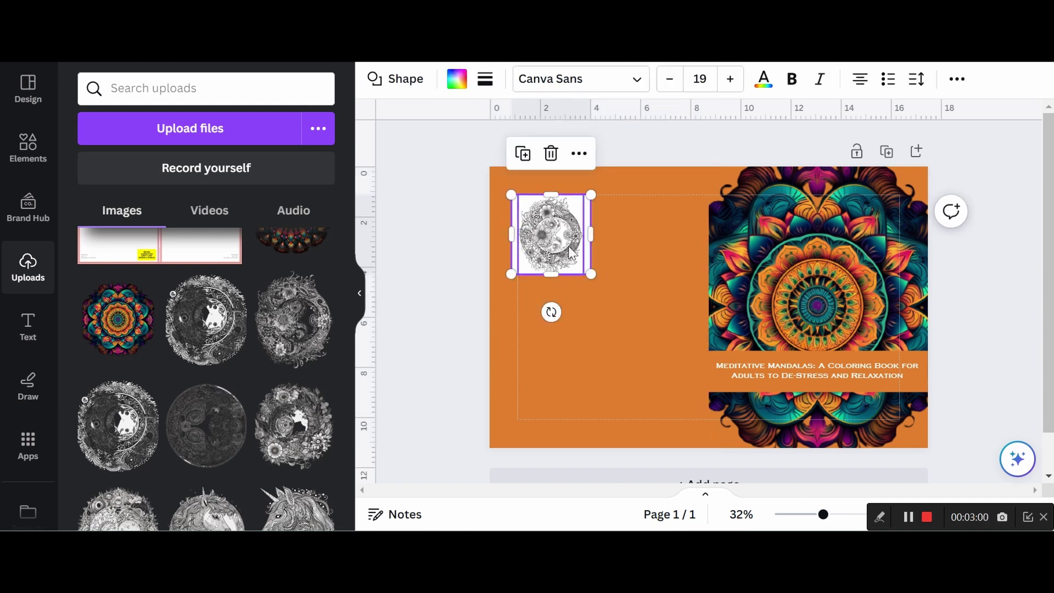
pyautogui.click(596, 258)
pyautogui.click(576, 249)
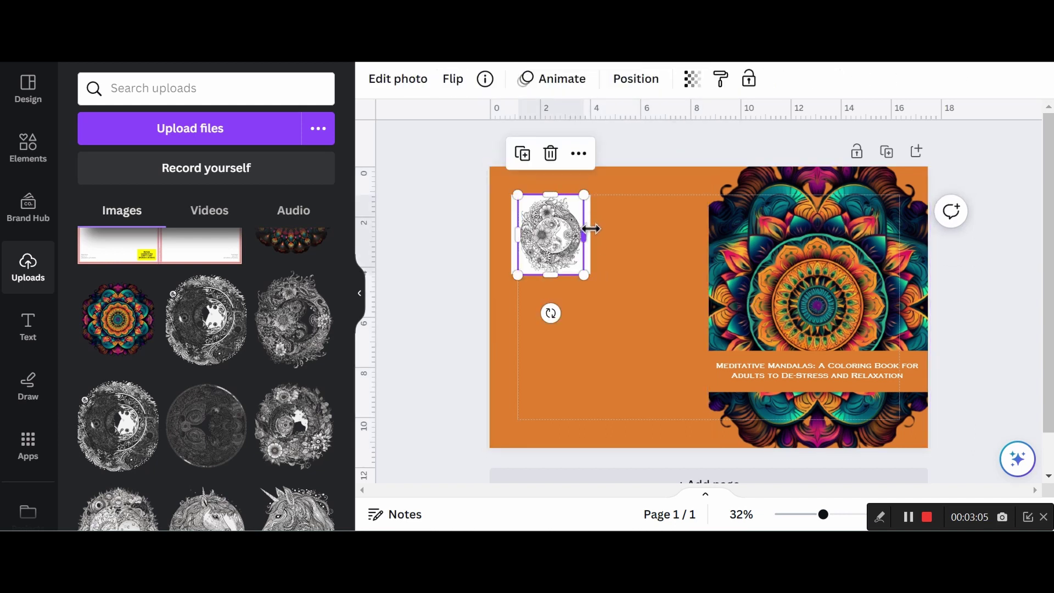
pyautogui.click(630, 286)
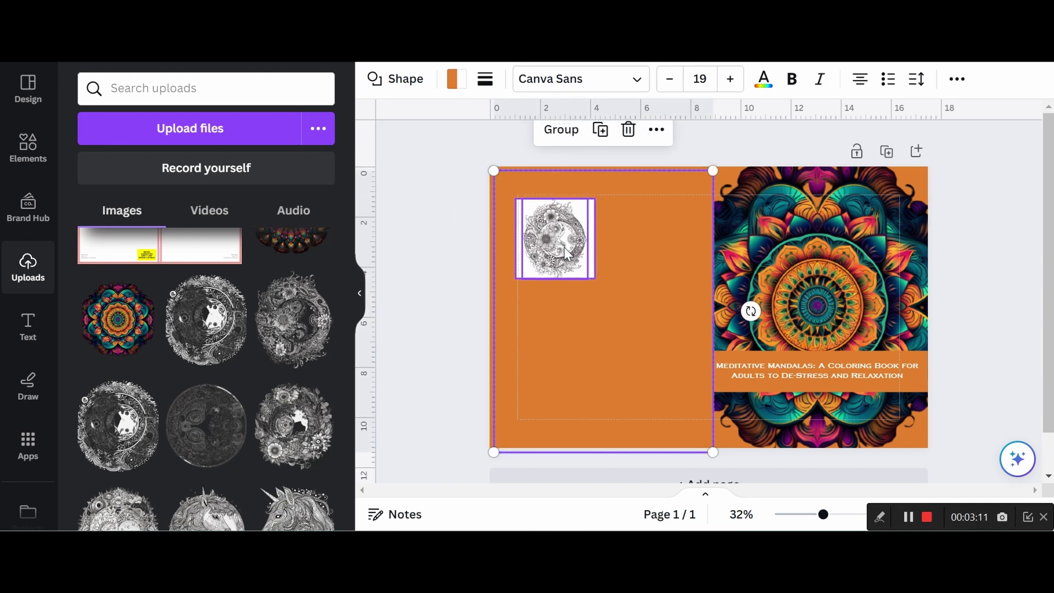
pyautogui.moveTo(630, 285); pyautogui.dragTo(634, 290)
pyautogui.press('Escape')
# Step: Duplicate the white box into a 2x2 grid and adjust the orange panel's bottom edge
pyautogui.click(591, 268)
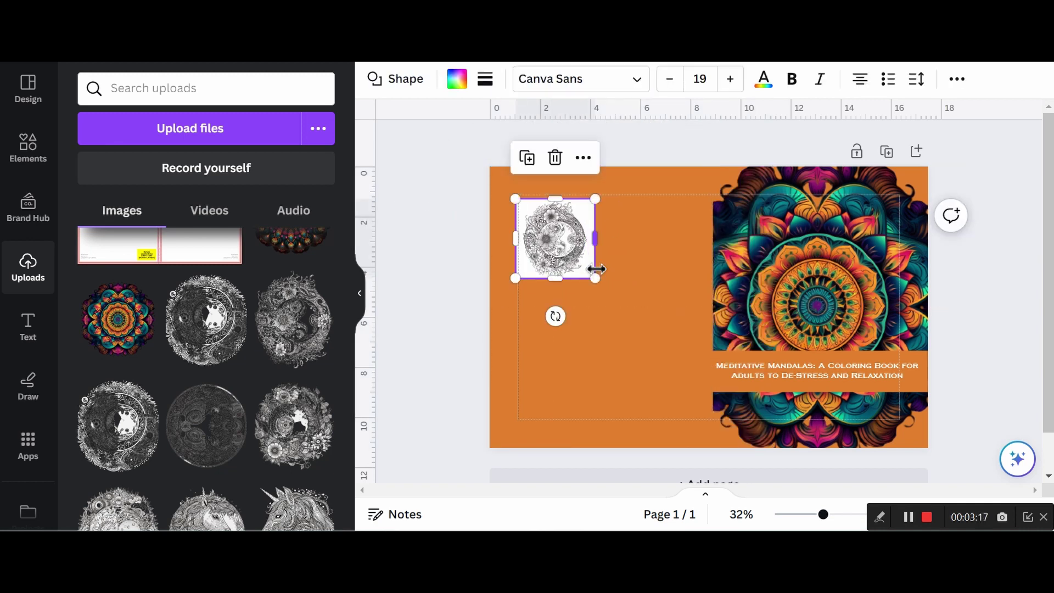
pyautogui.hotkey('ctrl', 'd')
pyautogui.hotkey('ctrl', 'd')
pyautogui.moveTo(729, 250); pyautogui.dragTo(546, 317)
pyautogui.hotkey('ctrl', 'd')
pyautogui.moveTo(652, 324); pyautogui.dragTo(666, 310)
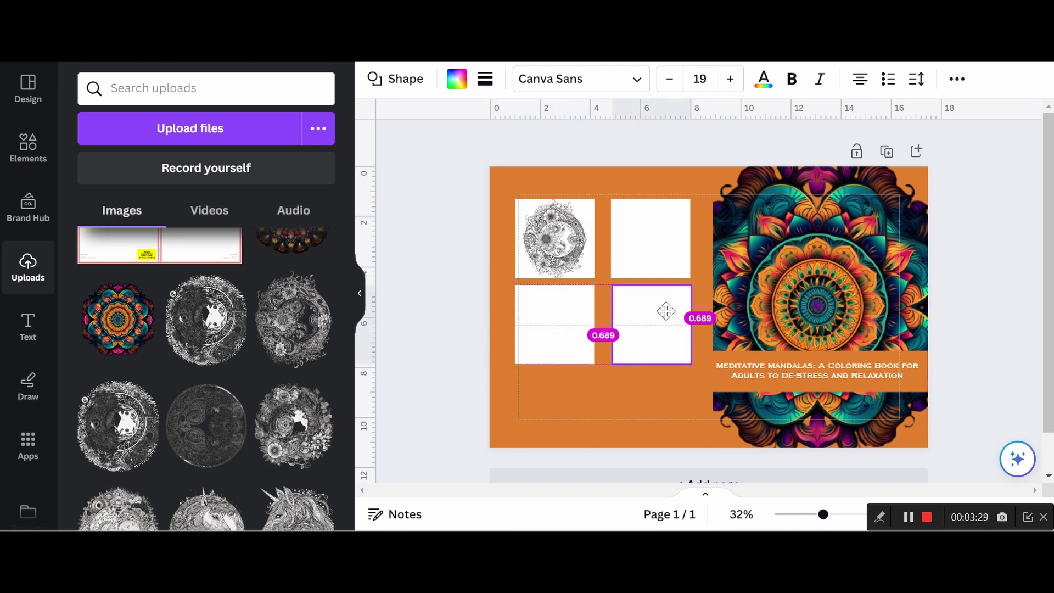
pyautogui.click(653, 439)
pyautogui.moveTo(640, 448)
pyautogui.mouseDown()
pyautogui.moveTo(604, 449)
pyautogui.moveTo(600, 407)
pyautogui.mouseUp()
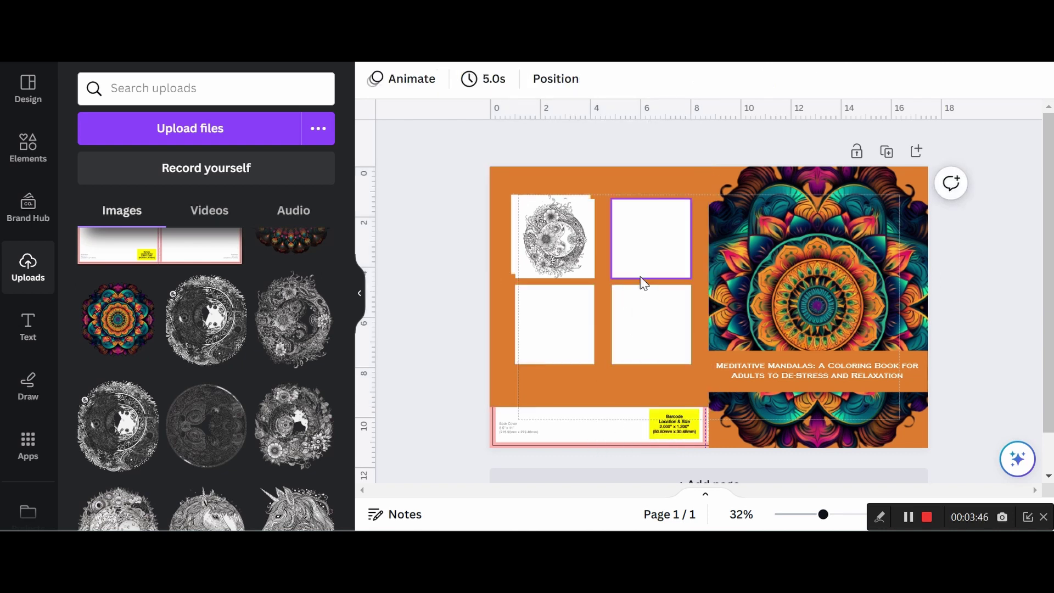
# Step: Fit the tree mandala into the top-right white box
pyautogui.click(575, 247)
pyautogui.click(650, 263)
pyautogui.click(515, 263)
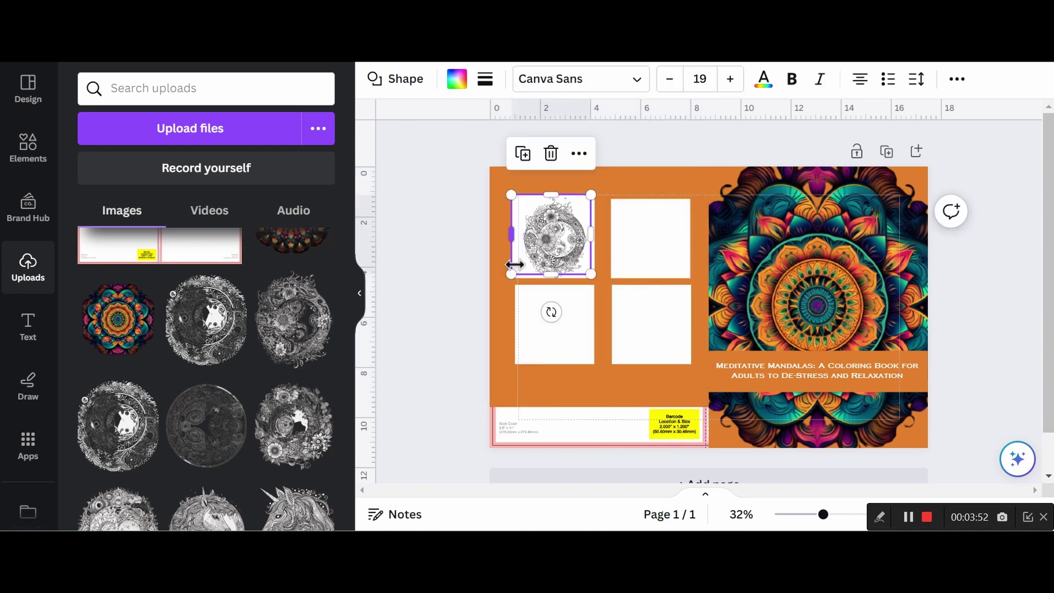
pyautogui.scroll(-3, 227, 378)
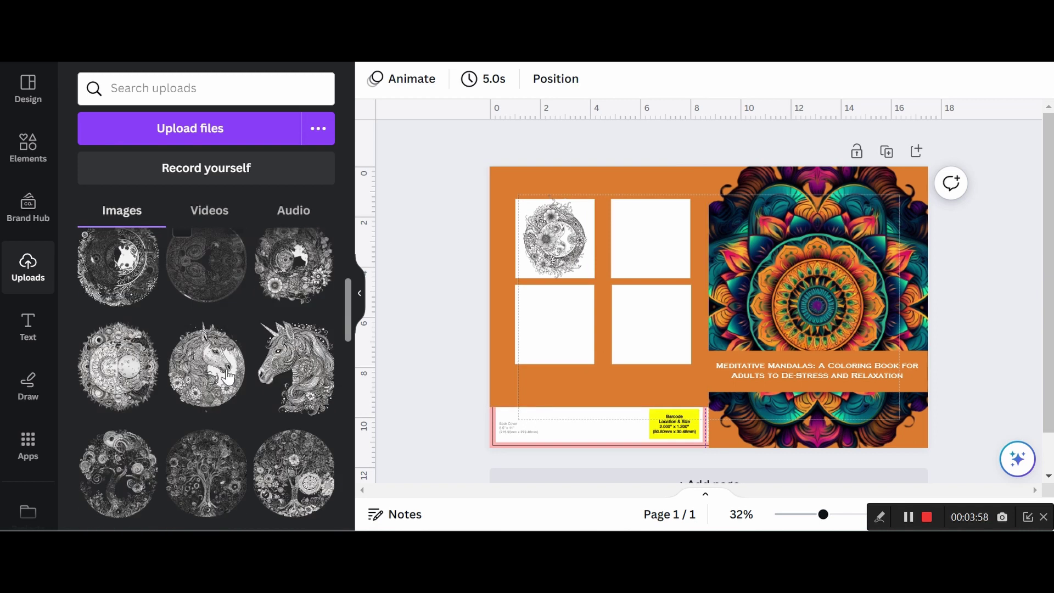
pyautogui.scroll(-2, 231, 388)
pyautogui.moveTo(231, 388); pyautogui.dragTo(665, 237)
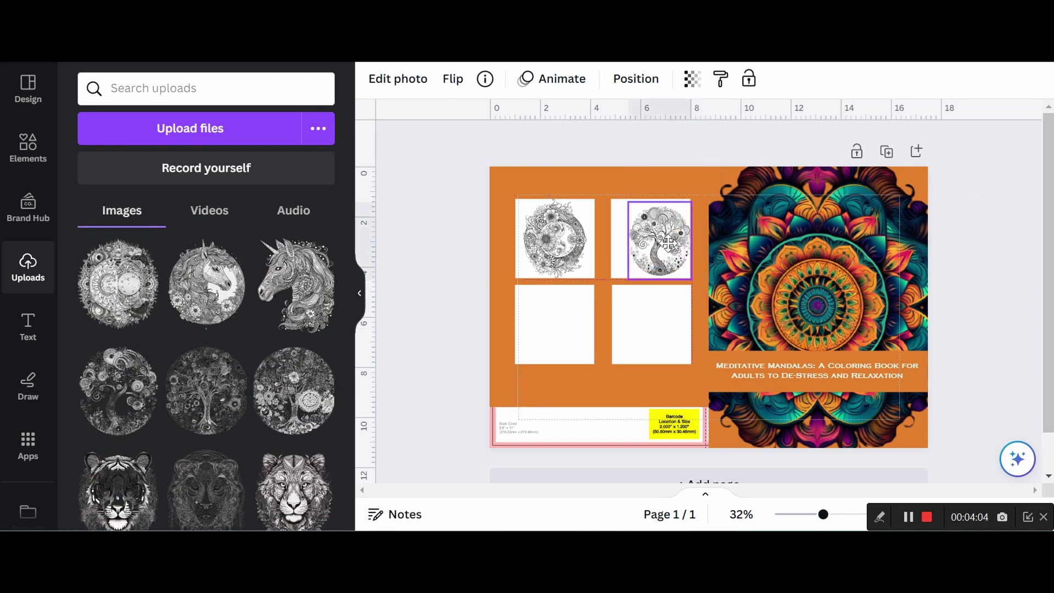
pyautogui.moveTo(628, 277); pyautogui.dragTo(653, 256)
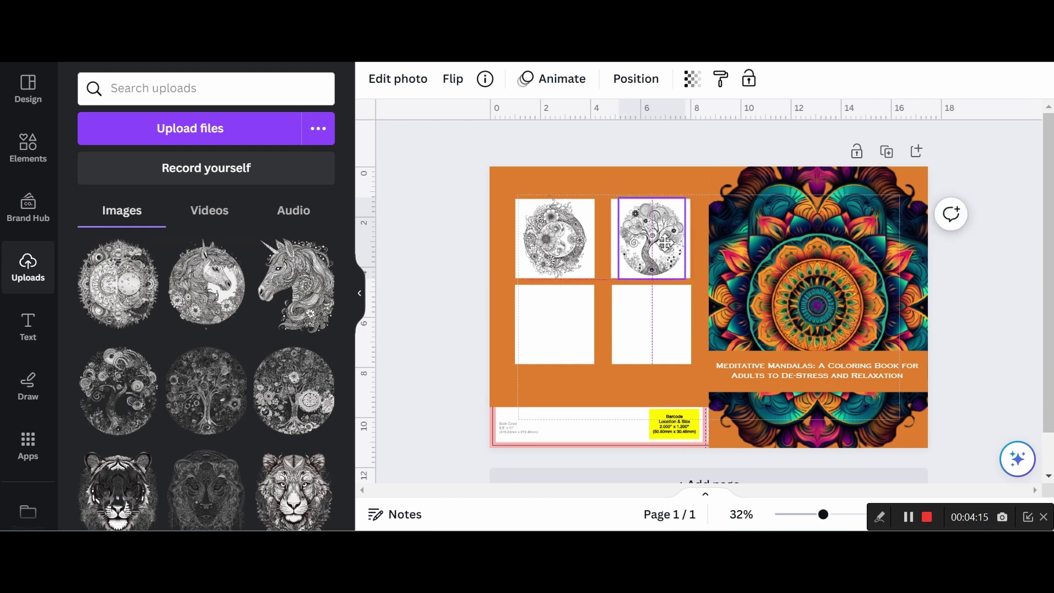
pyautogui.click(539, 354)
pyautogui.click(681, 216)
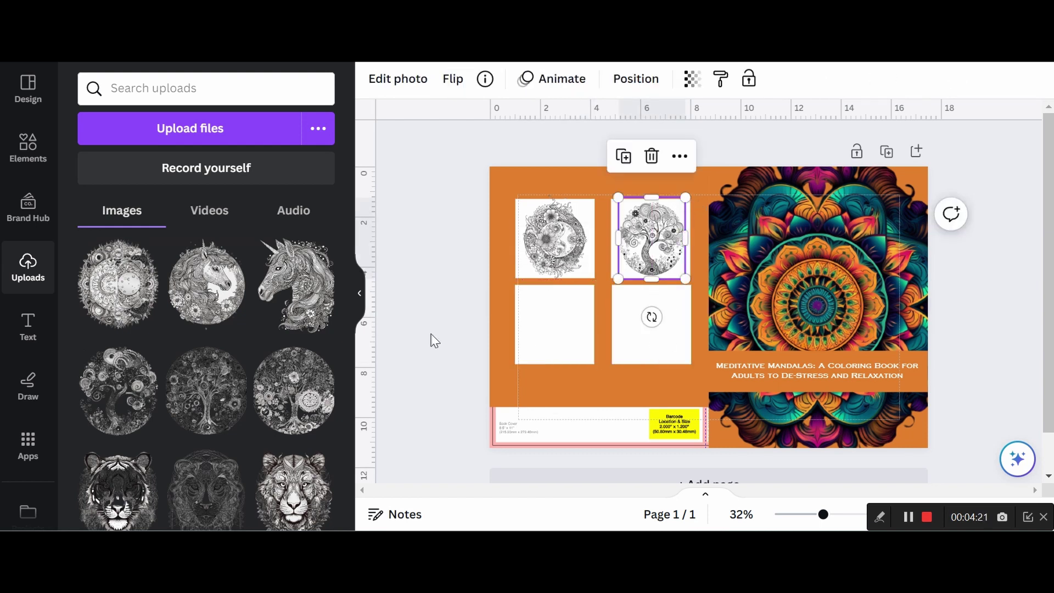
# Step: Drop a round mandala into the lower-left white box
pyautogui.scroll(-3, 216, 357)
pyautogui.scroll(-2, 217, 357)
pyautogui.scroll(-2, 216, 358)
pyautogui.scroll(-3, 216, 357)
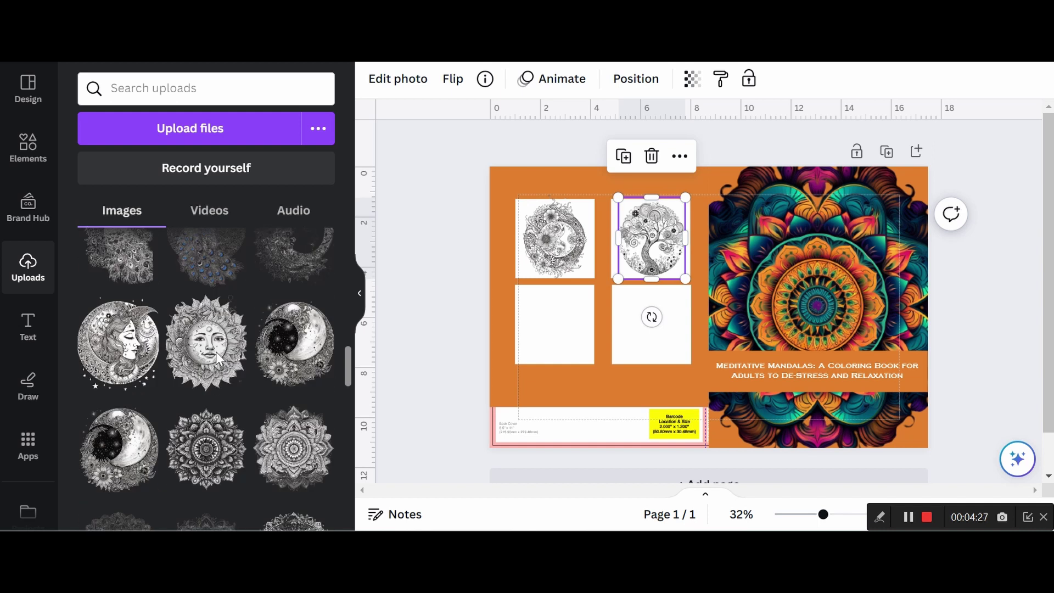
pyautogui.scroll(-2, 219, 359)
pyautogui.scroll(-2, 307, 379)
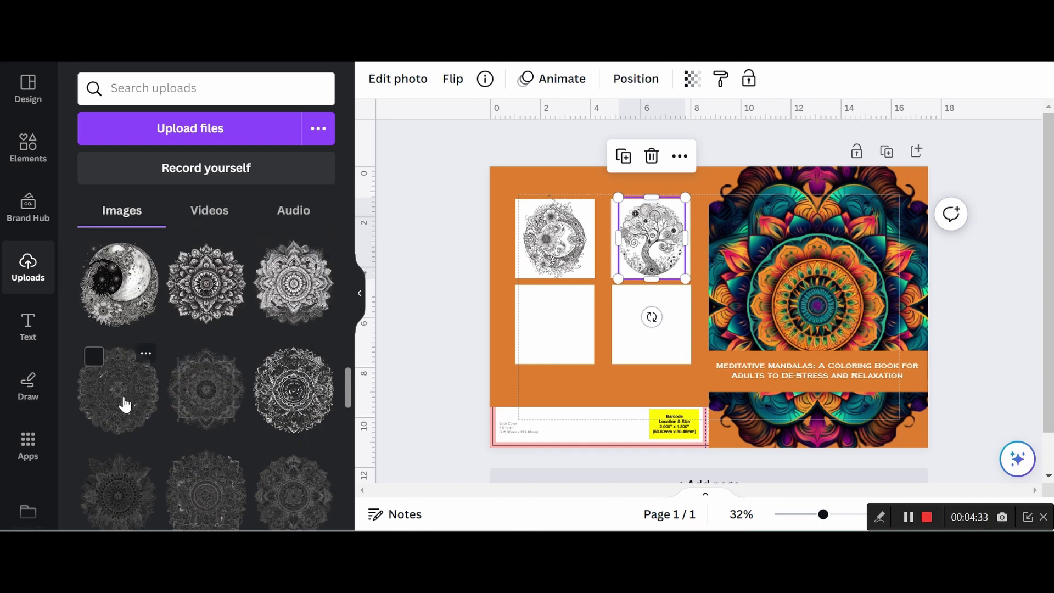
pyautogui.moveTo(124, 405); pyautogui.dragTo(560, 317)
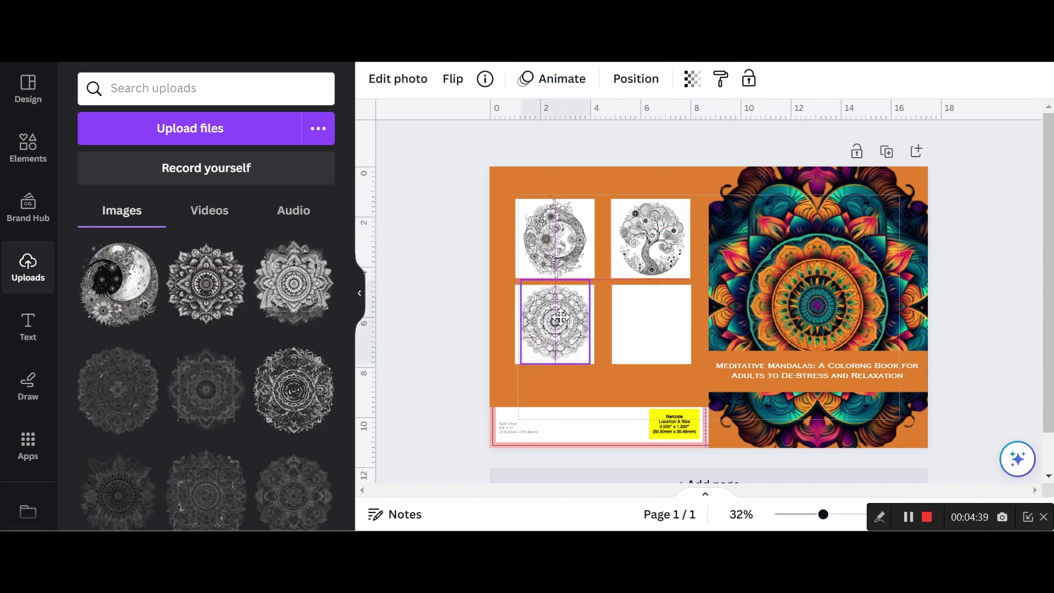
pyautogui.click(412, 331)
# Step: Add the heart design, resized to fill the lower-right white box
pyautogui.scroll(-3, 248, 381)
pyautogui.scroll(-3, 247, 381)
pyautogui.scroll(-3, 248, 387)
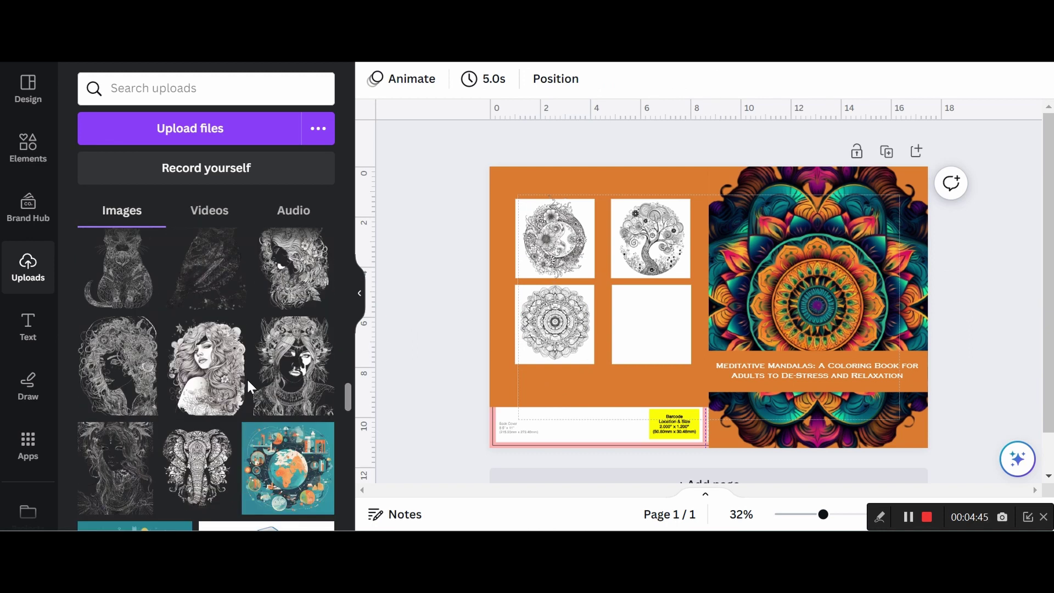
pyautogui.scroll(-3, 248, 387)
pyautogui.scroll(-3, 248, 387)
pyautogui.click(226, 396)
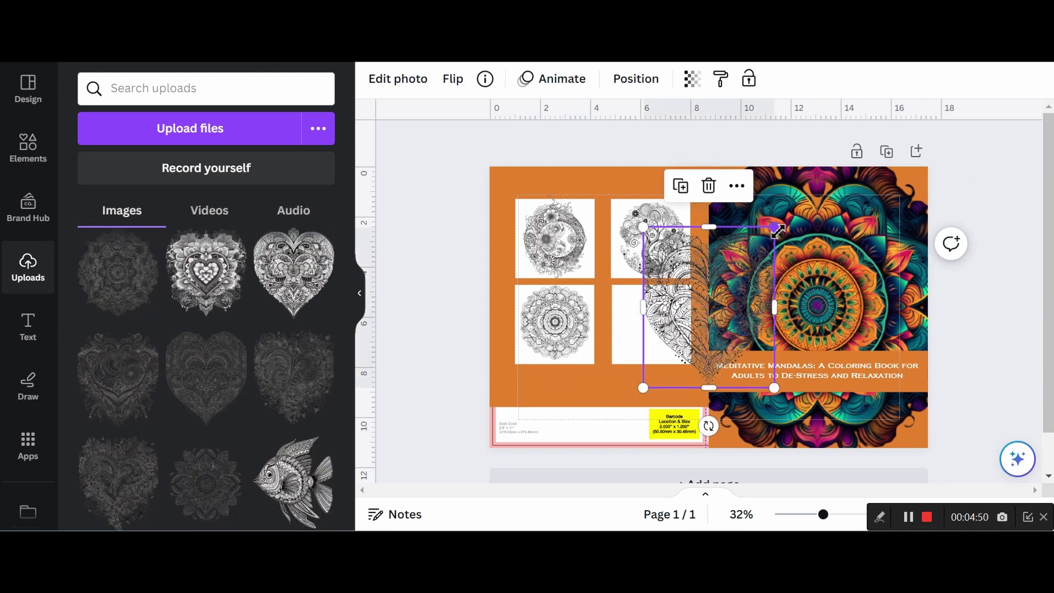
pyautogui.moveTo(777, 231); pyautogui.dragTo(707, 301)
pyautogui.moveTo(681, 340); pyautogui.dragTo(658, 318)
pyautogui.moveTo(699, 367); pyautogui.dragTo(691, 365)
pyautogui.click(1017, 279)
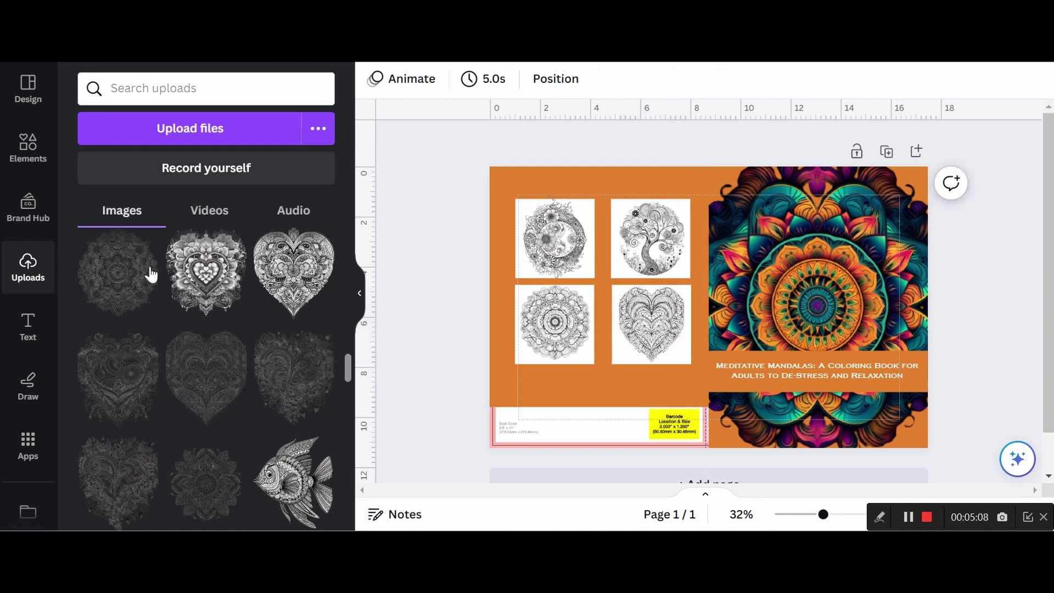
pyautogui.click(28, 325)
pyautogui.click(571, 394)
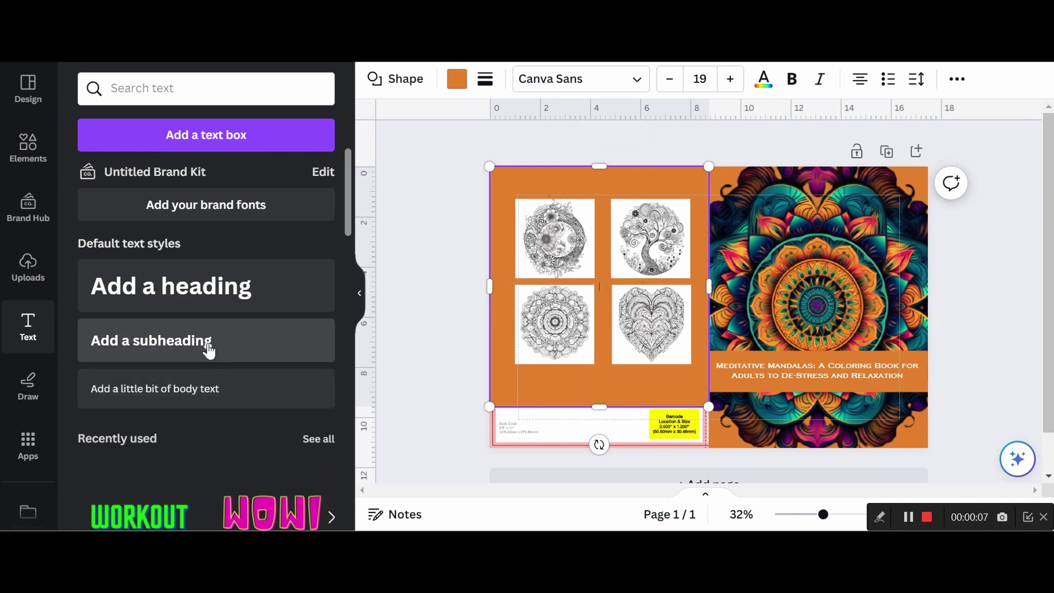
# Step: Add a text box below the image grid holding the pasted collection caption
pyautogui.click(208, 388)
pyautogui.moveTo(627, 396); pyautogui.dragTo(627, 376)
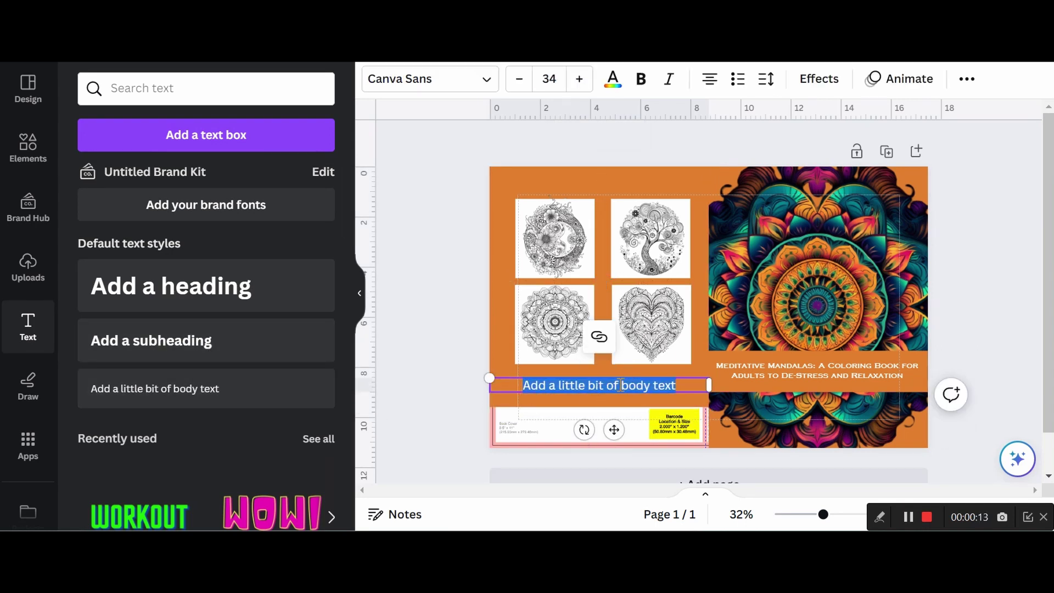
pyautogui.write('Collection of 53 relaxing coloring patterns in Mandala style')
pyautogui.tripleClick(506, 385)
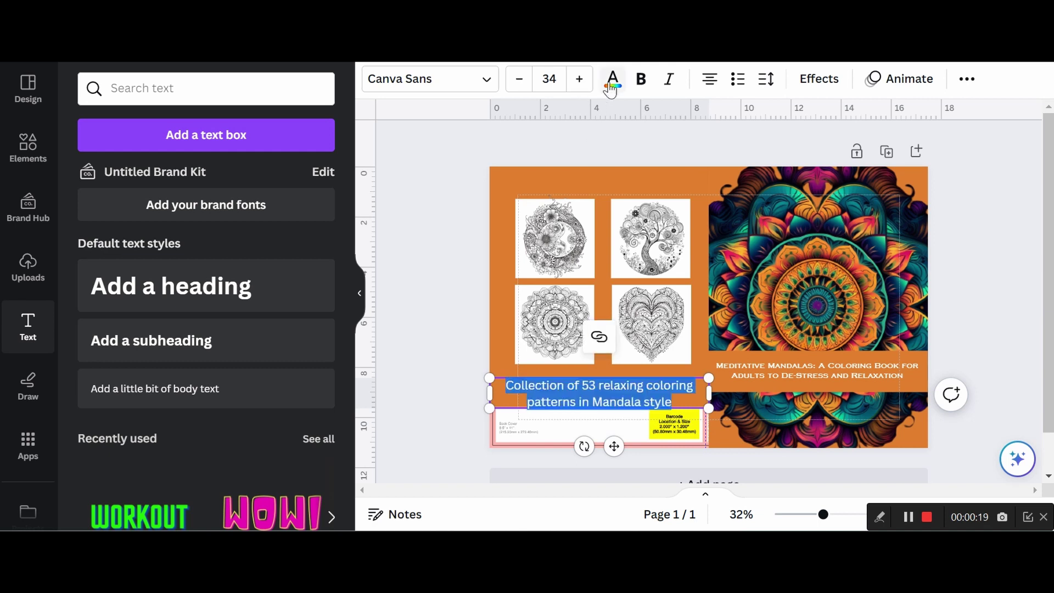
# Step: Make the caption white at font size 27 and narrow its box from both sides
pyautogui.click(613, 79)
pyautogui.click(227, 178)
pyautogui.moveTo(626, 374); pyautogui.dragTo(626, 366)
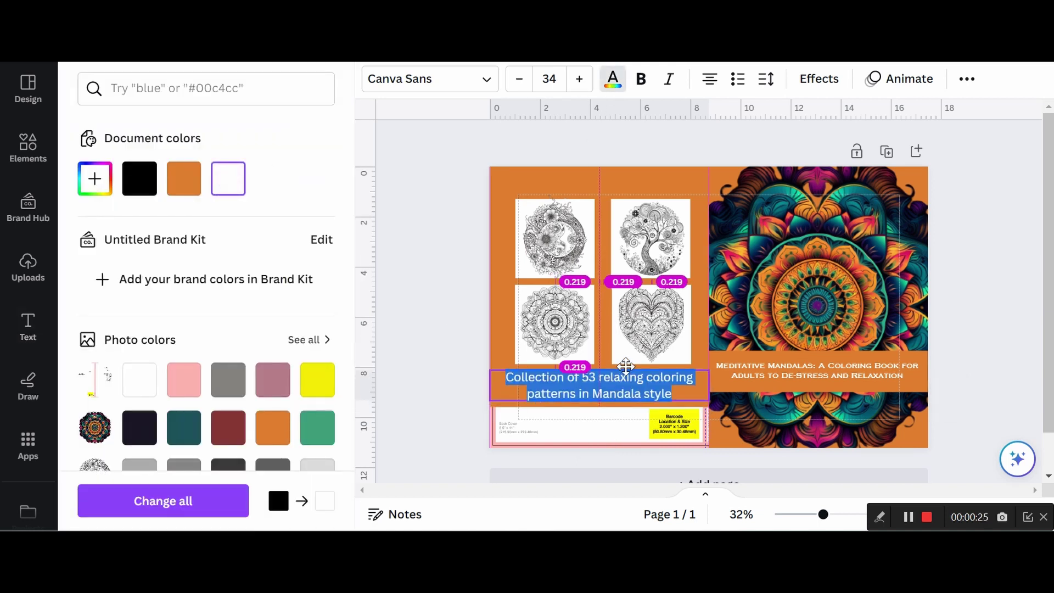
pyautogui.click(520, 79)
pyautogui.click(519, 79)
pyautogui.click(520, 79)
pyautogui.click(519, 79)
pyautogui.click(519, 78)
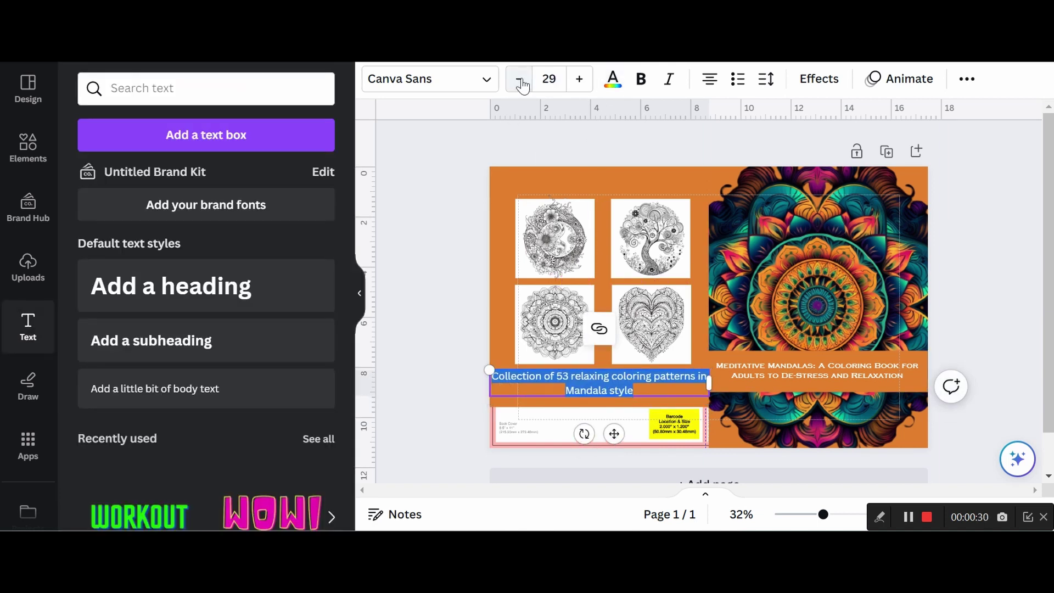
pyautogui.moveTo(715, 387); pyautogui.dragTo(693, 388)
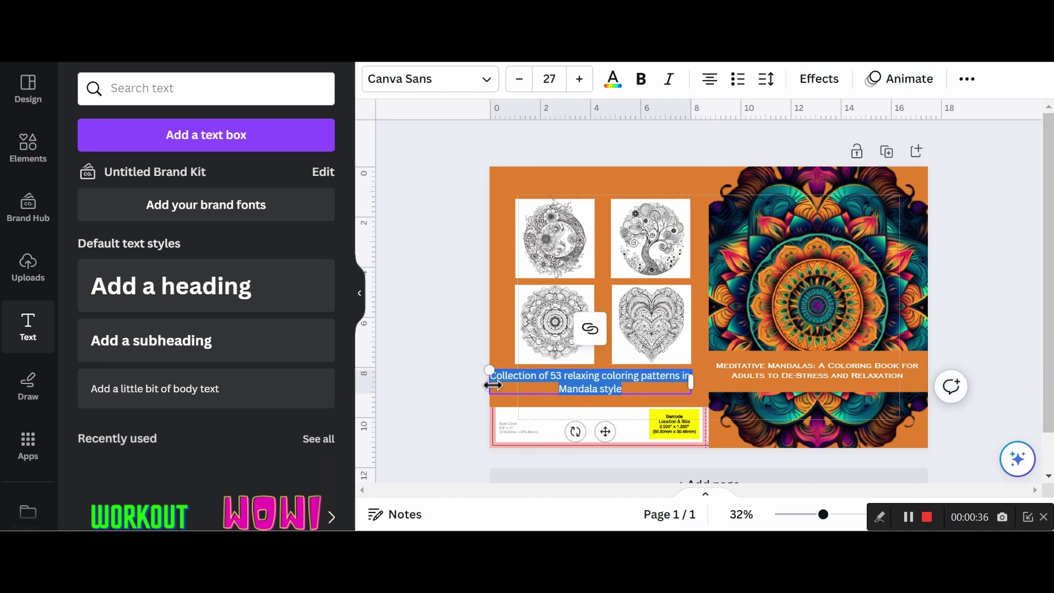
pyautogui.moveTo(490, 388); pyautogui.dragTo(515, 386)
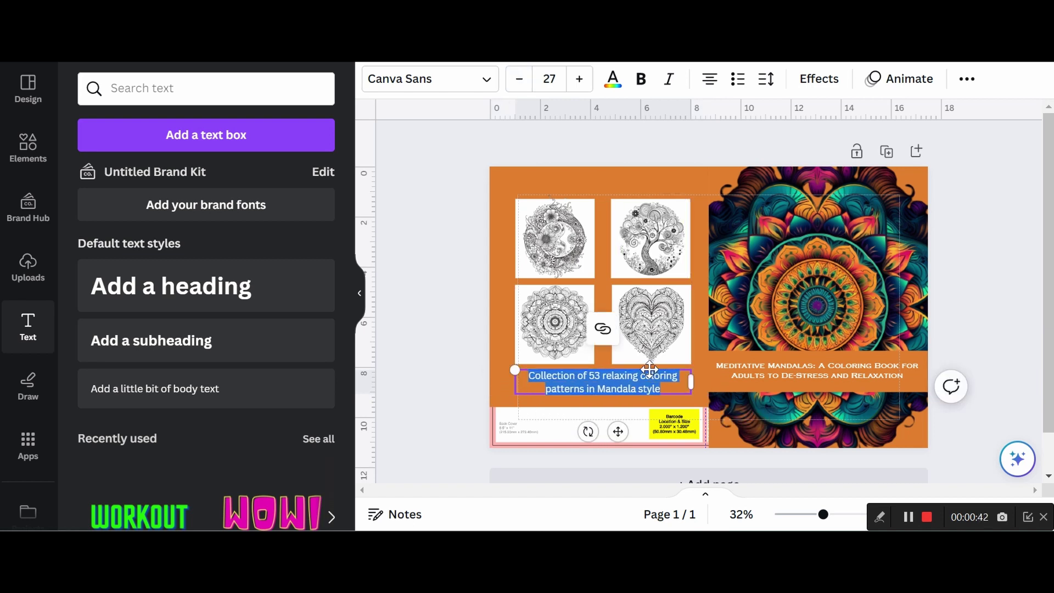
pyautogui.click(988, 249)
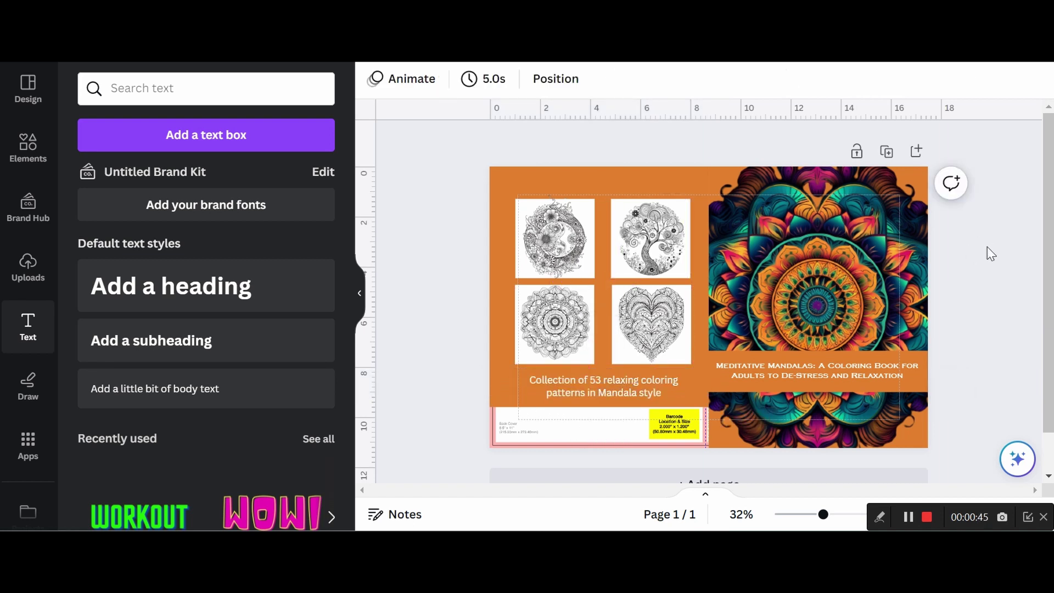
pyautogui.click(531, 219)
# Step: Align the mandala, tree and heart images evenly within their grid boxes
pyautogui.moveTo(588, 222); pyautogui.dragTo(575, 215)
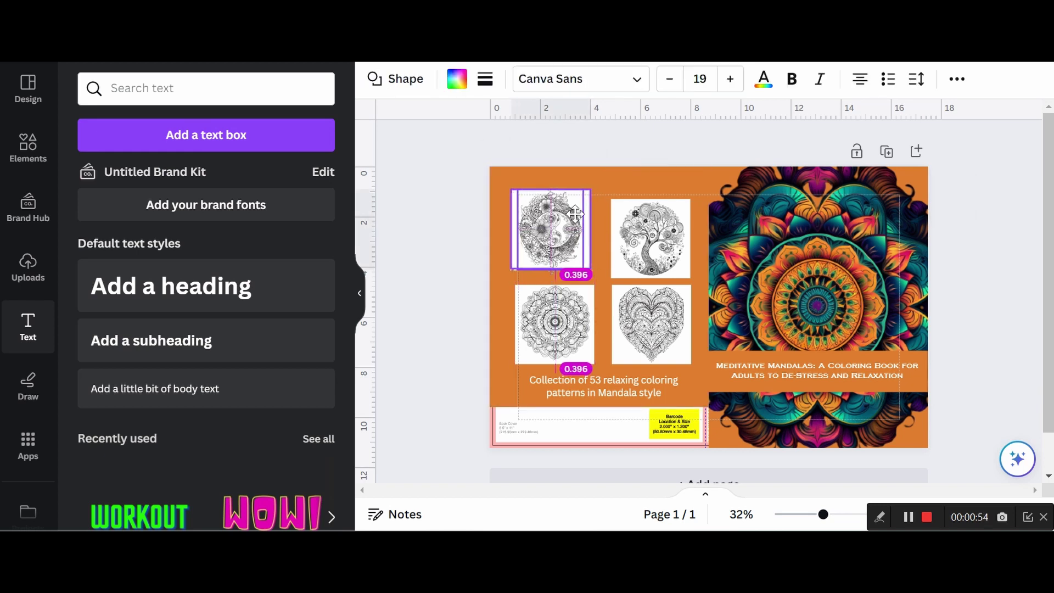
pyautogui.click(623, 257)
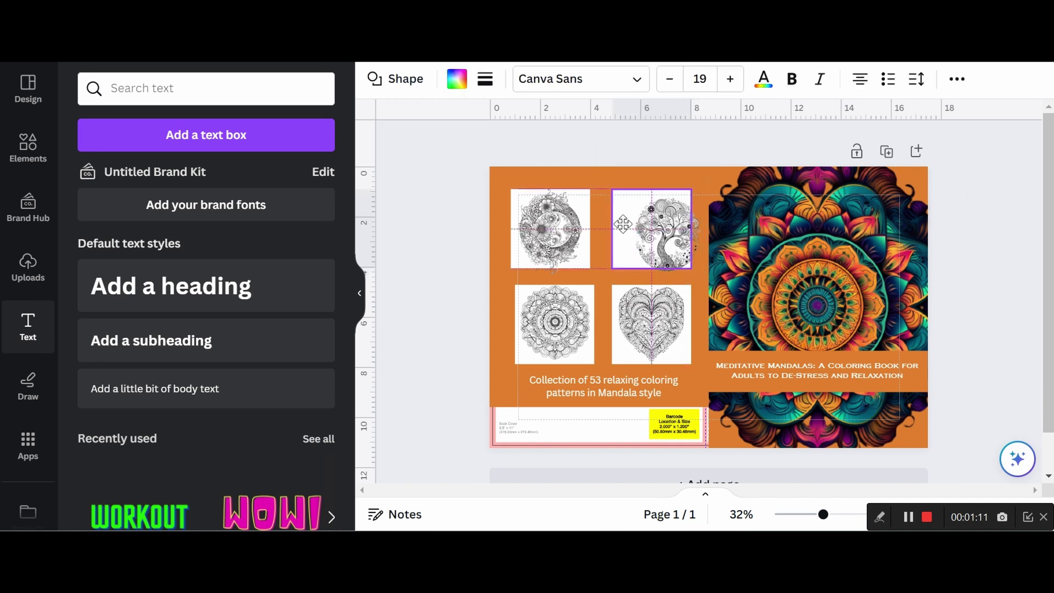
pyautogui.moveTo(656, 214); pyautogui.dragTo(611, 222)
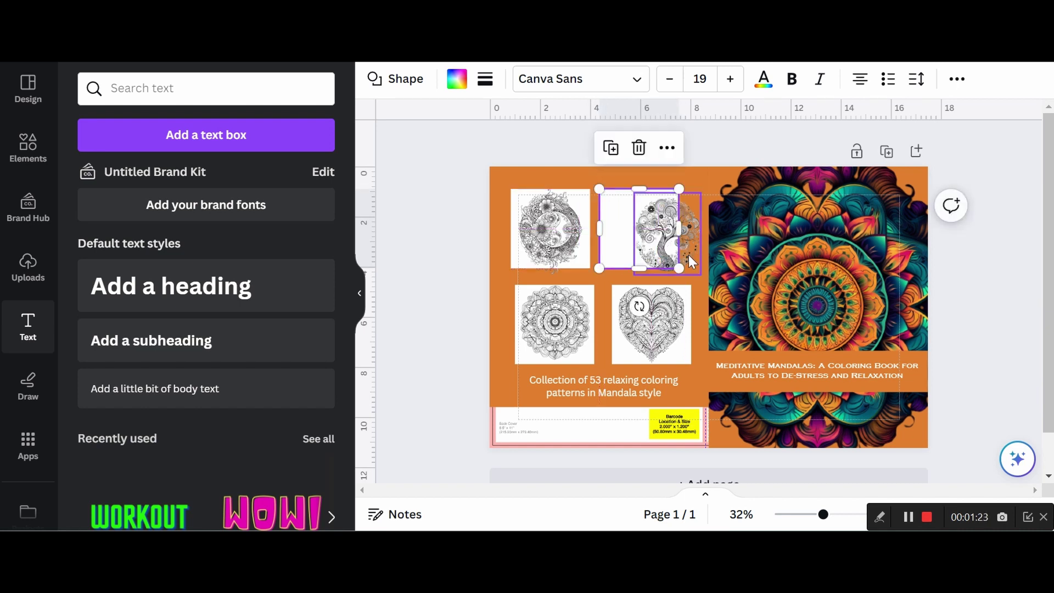
pyautogui.moveTo(514, 327); pyautogui.dragTo(537, 328)
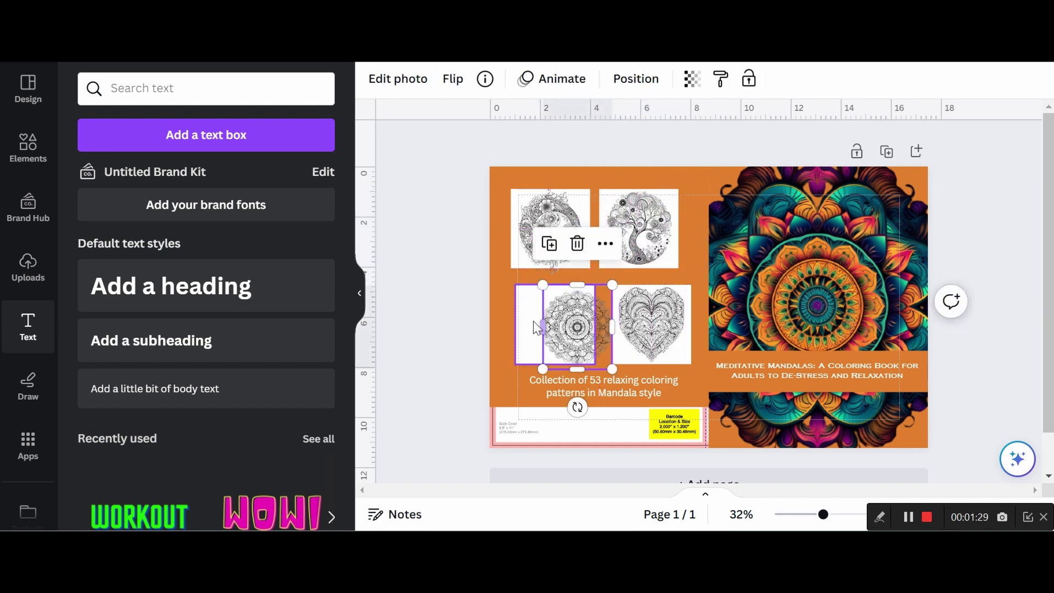
pyautogui.moveTo(604, 328)
pyautogui.mouseDown()
pyautogui.moveTo(578, 328)
pyautogui.moveTo(657, 326)
pyautogui.moveTo(611, 324)
pyautogui.moveTo(620, 321)
pyautogui.mouseUp()
pyautogui.click(630, 326)
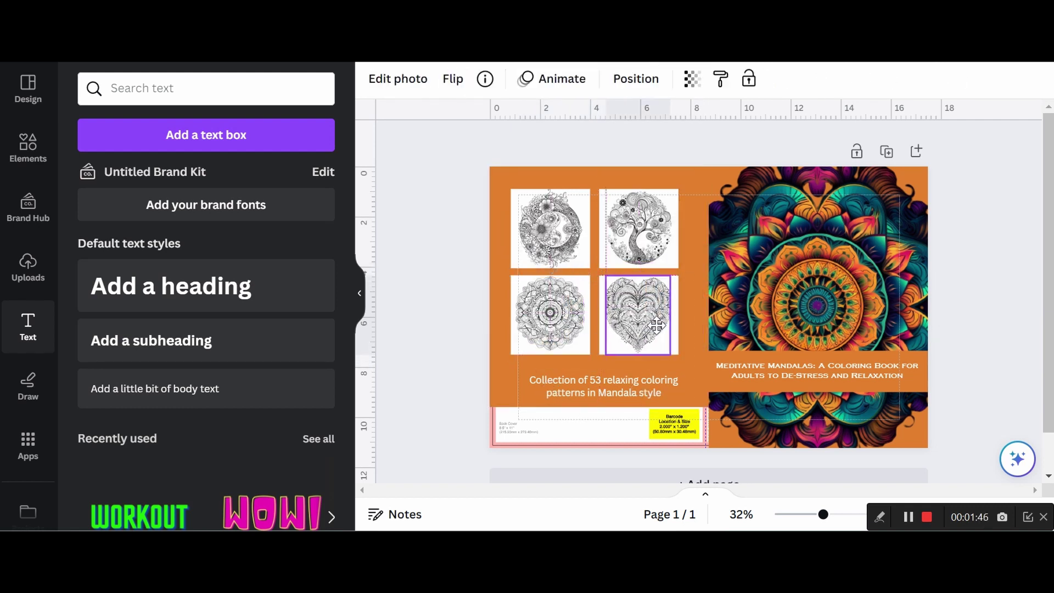
# Step: Raise the caption closer beneath the image grid
pyautogui.click(1003, 290)
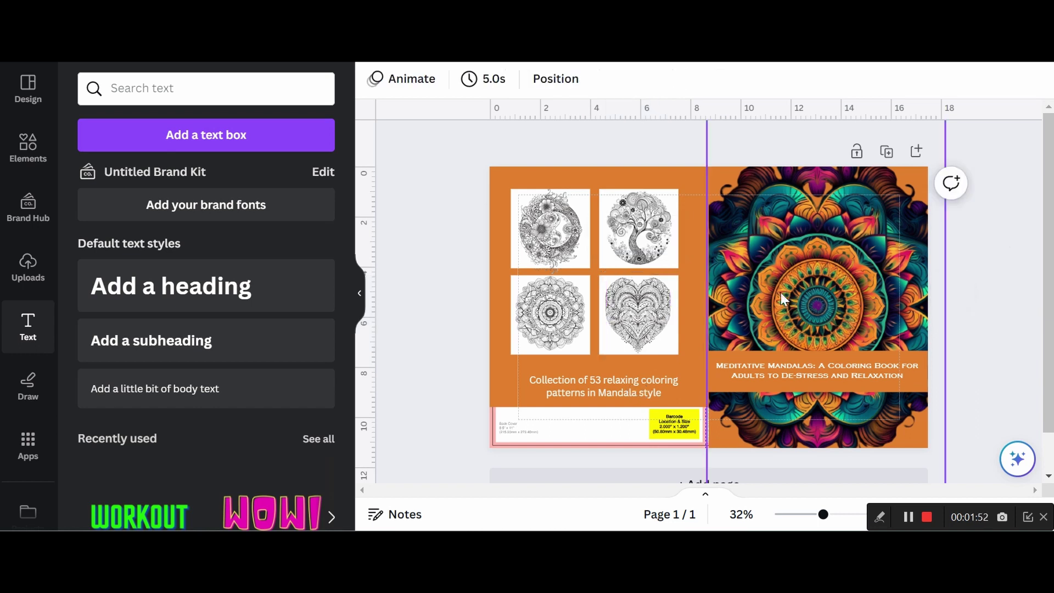
pyautogui.moveTo(604, 384); pyautogui.dragTo(600, 370)
pyautogui.click(994, 421)
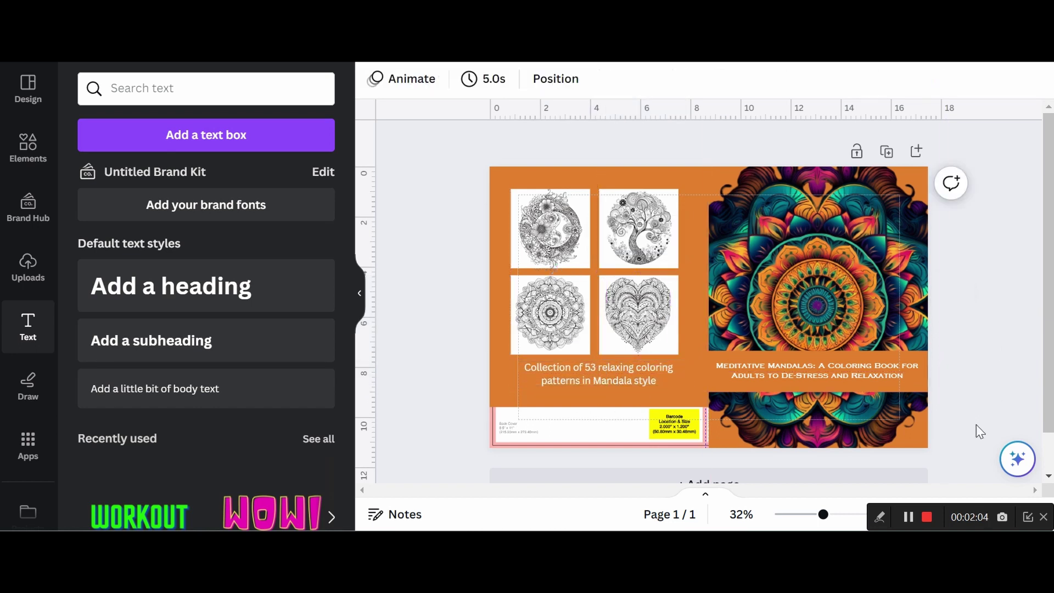
pyautogui.click(740, 386)
# Step: Pull the background mandala photo's left edge to the middle of the cover
pyautogui.moveTo(708, 372); pyautogui.dragTo(709, 372)
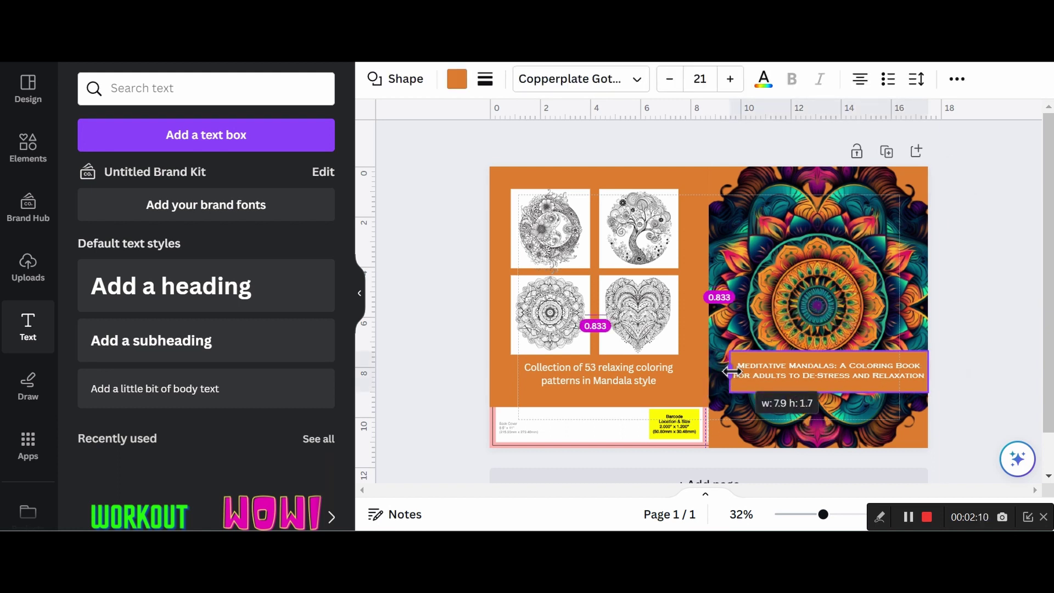
pyautogui.click(643, 443)
pyautogui.click(618, 431)
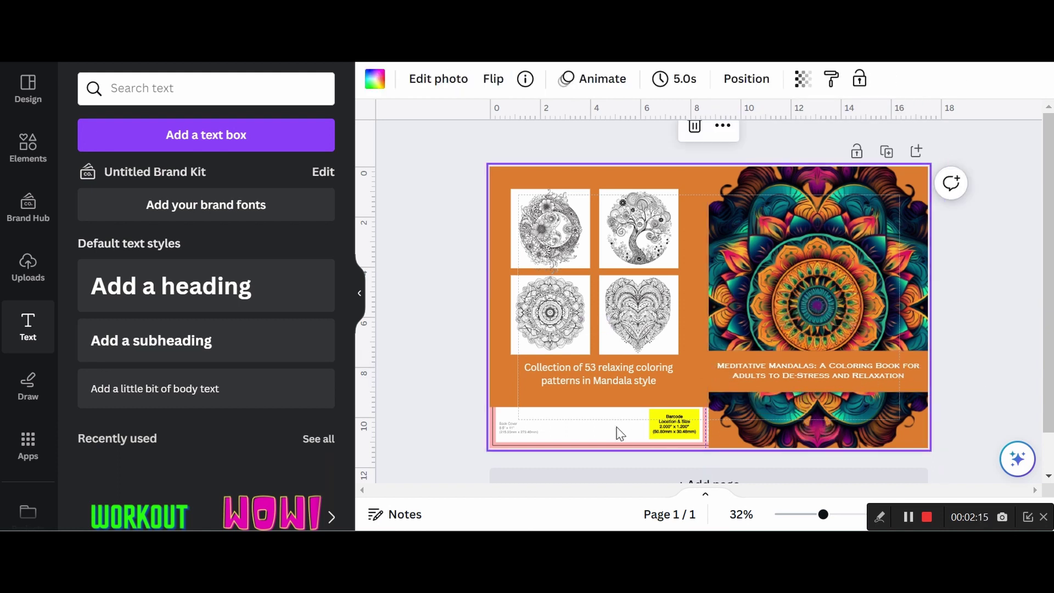
pyautogui.moveTo(490, 251); pyautogui.dragTo(712, 283)
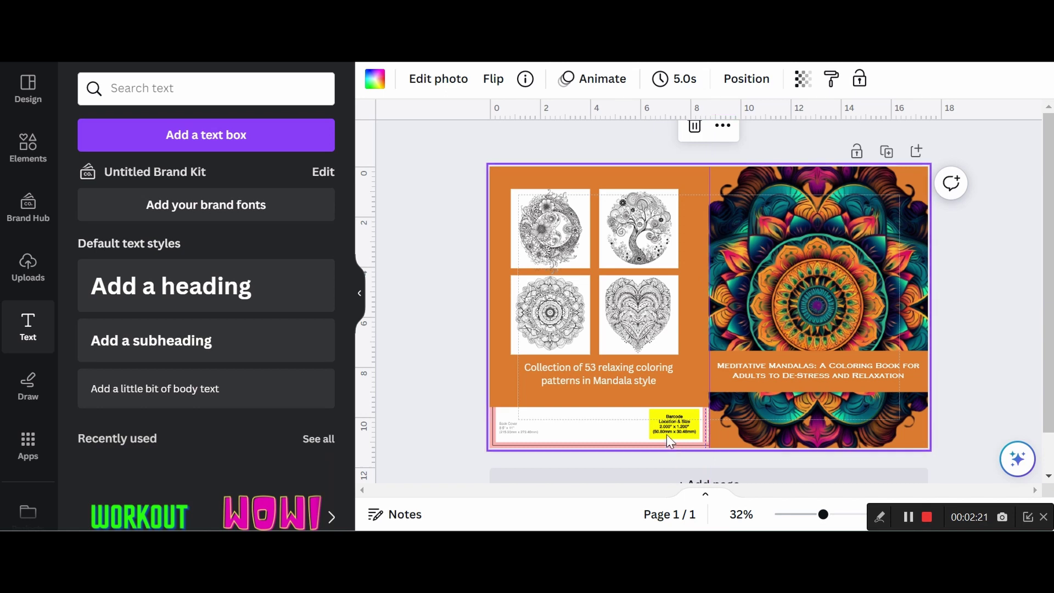
# Step: Extend the orange back panel down to the bottom of the page
pyautogui.click(614, 428)
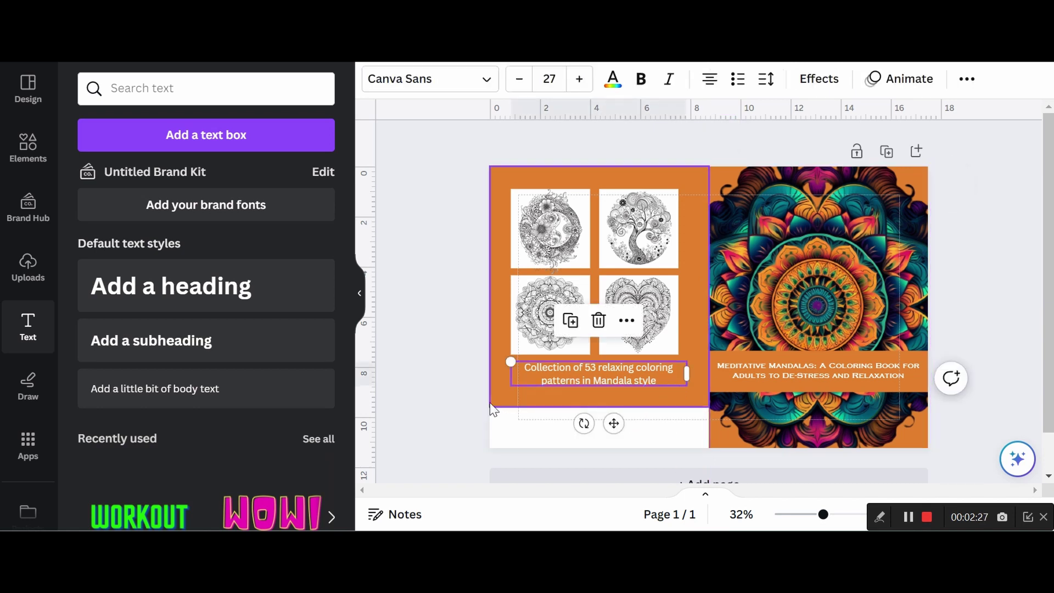
pyautogui.moveTo(491, 418); pyautogui.dragTo(498, 449)
pyautogui.click(977, 375)
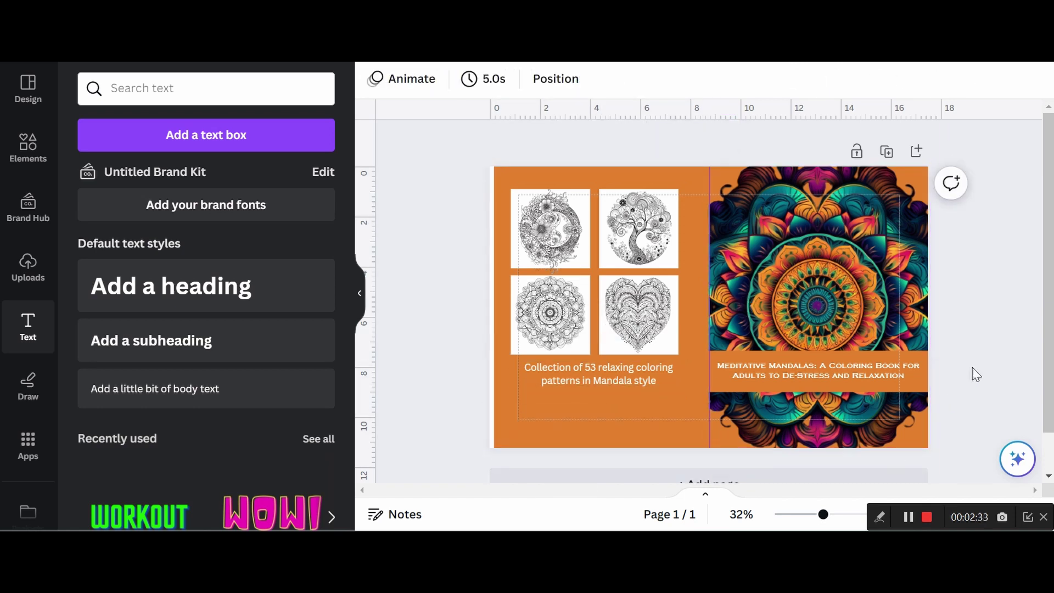
pyautogui.click(494, 365)
pyautogui.moveTo(493, 306); pyautogui.dragTo(488, 306)
pyautogui.click(1007, 338)
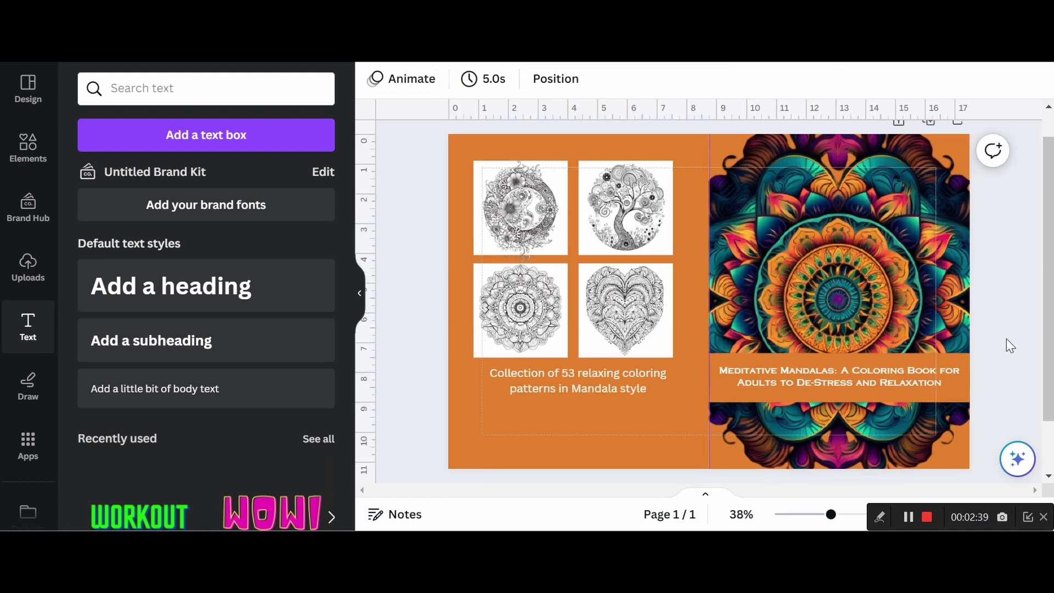
pyautogui.scroll(-2, 1007, 338)
pyautogui.press('Tab')
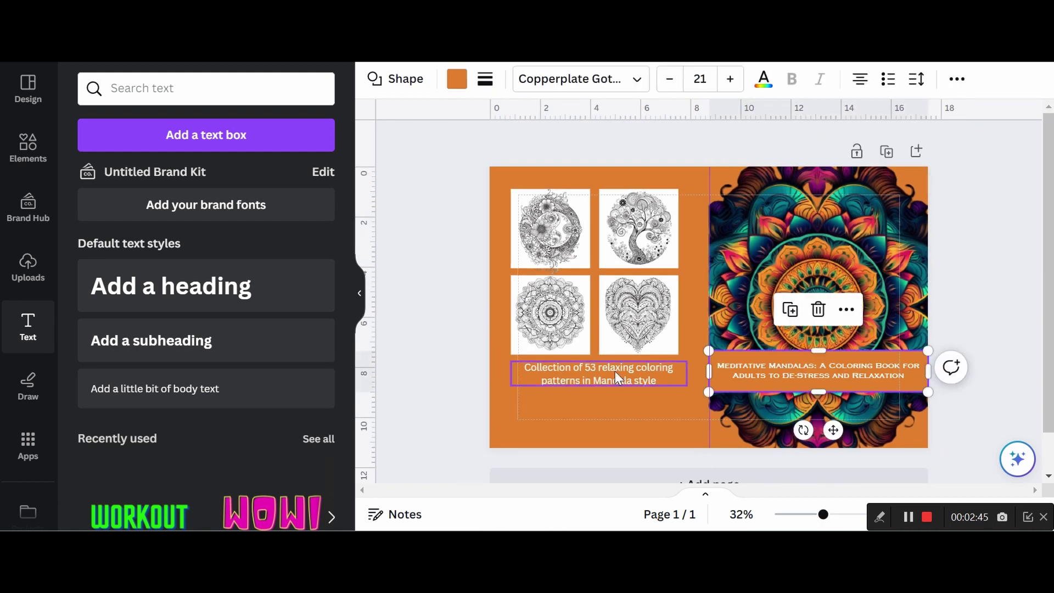
# Step: Restyle the caption in Copperplate Gothic at size 21 and narrow its box
pyautogui.click(619, 378)
pyautogui.click(429, 79)
pyautogui.click(220, 377)
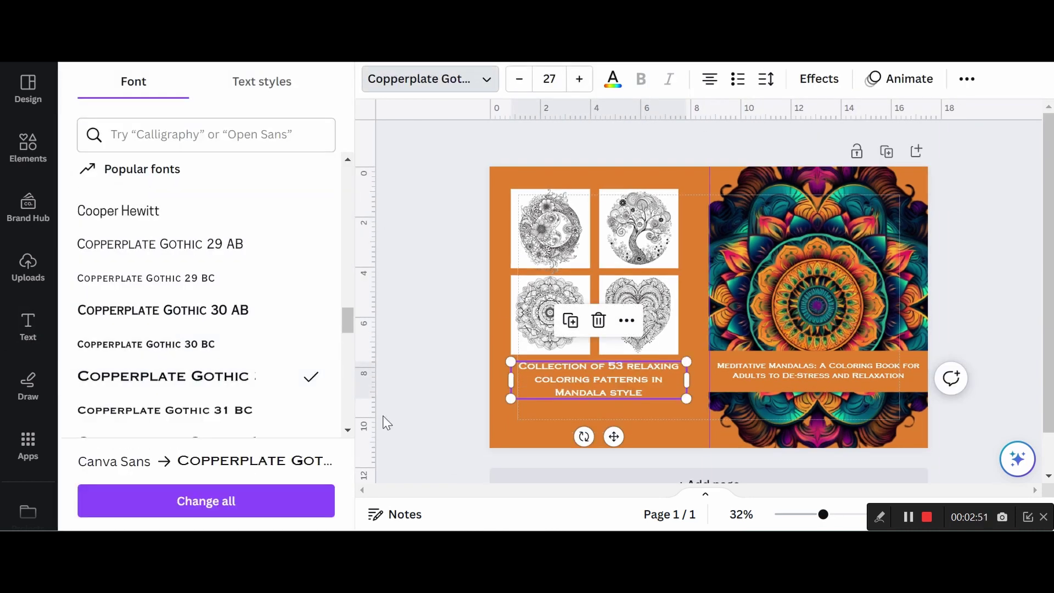
pyautogui.click(525, 87)
pyautogui.click(524, 87)
pyautogui.click(525, 86)
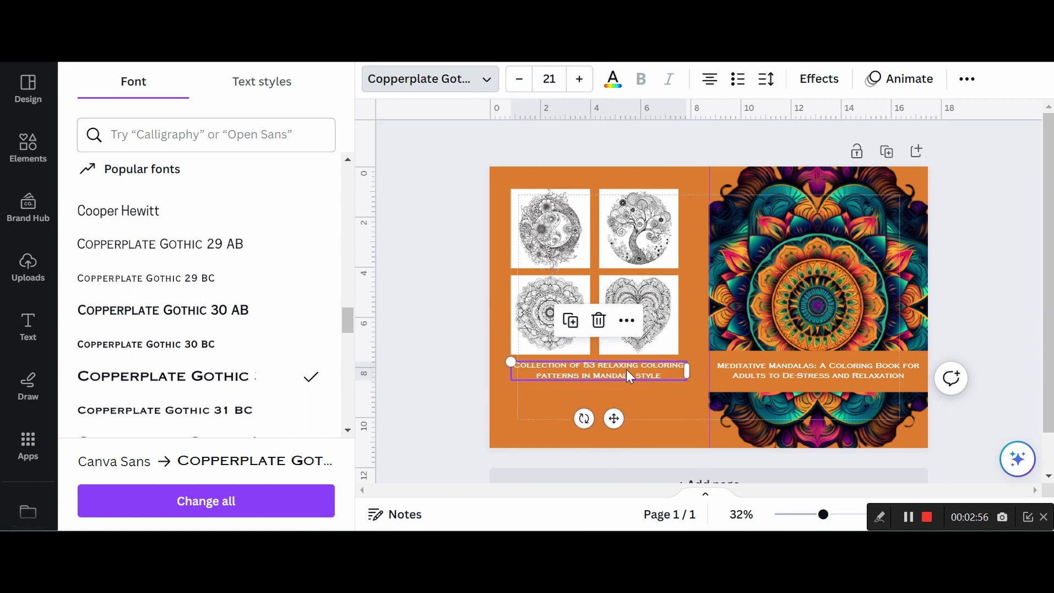
pyautogui.moveTo(690, 378); pyautogui.dragTo(679, 387)
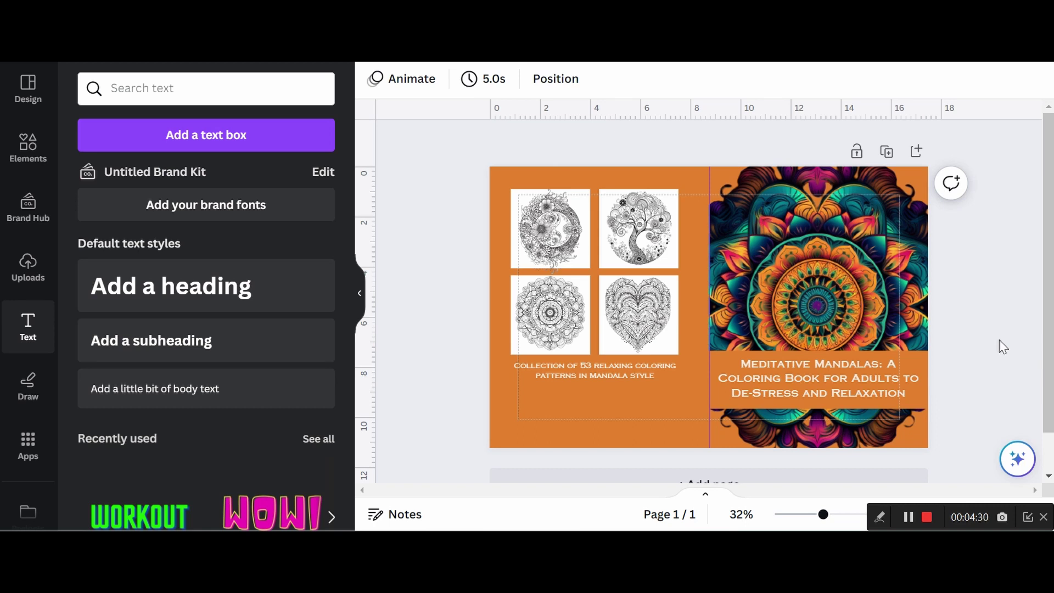
# Step: Download the cover as PDF Print, saved as 'Cover Meditative Mandalas'
pyautogui.click(90, 371)
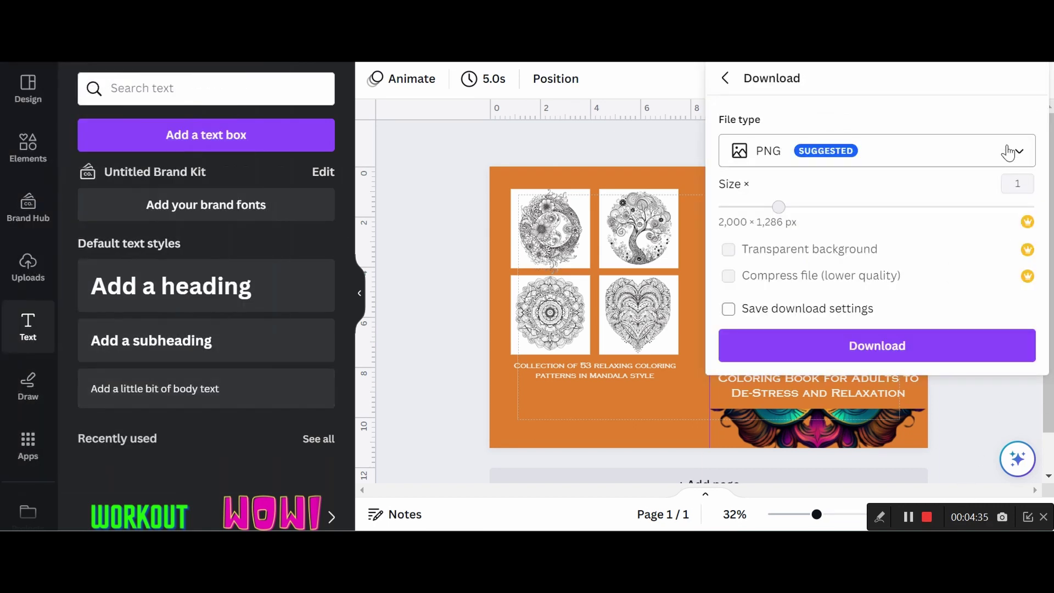
pyautogui.click(923, 151)
pyautogui.click(802, 198)
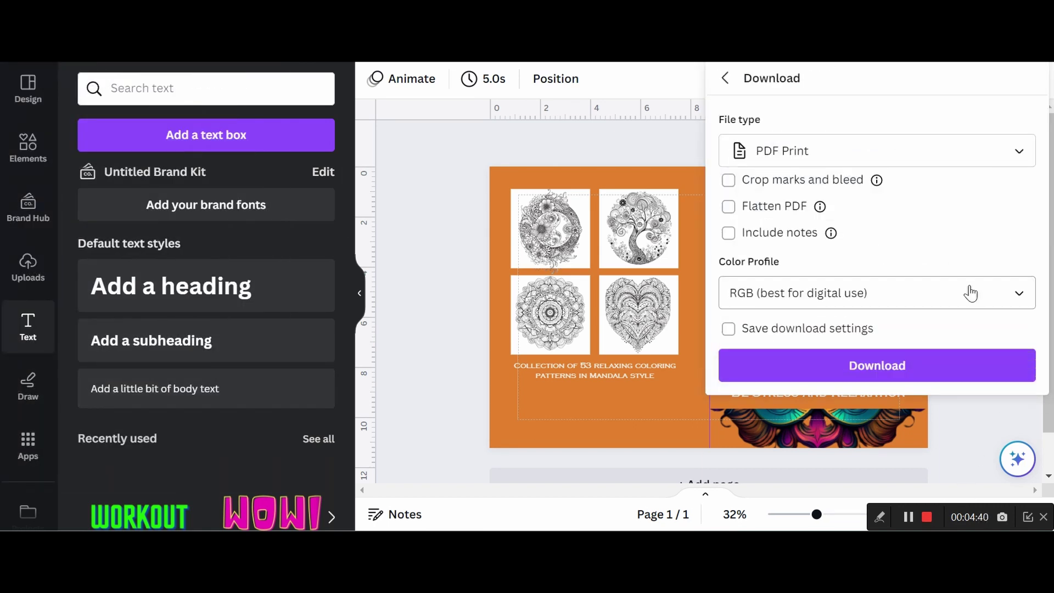
pyautogui.click(873, 365)
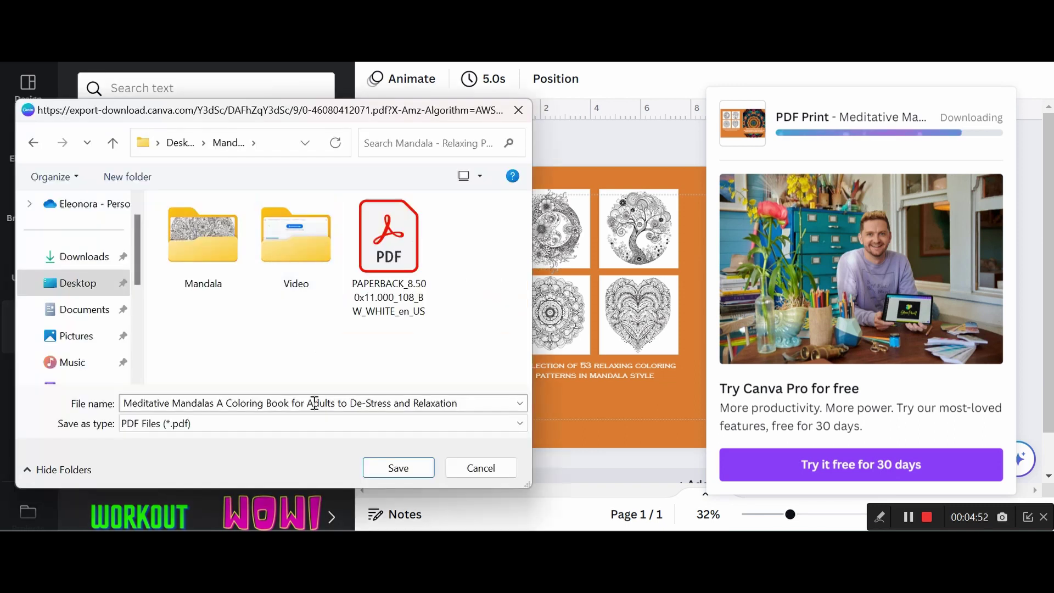
pyautogui.moveTo(465, 403); pyautogui.dragTo(213, 403)
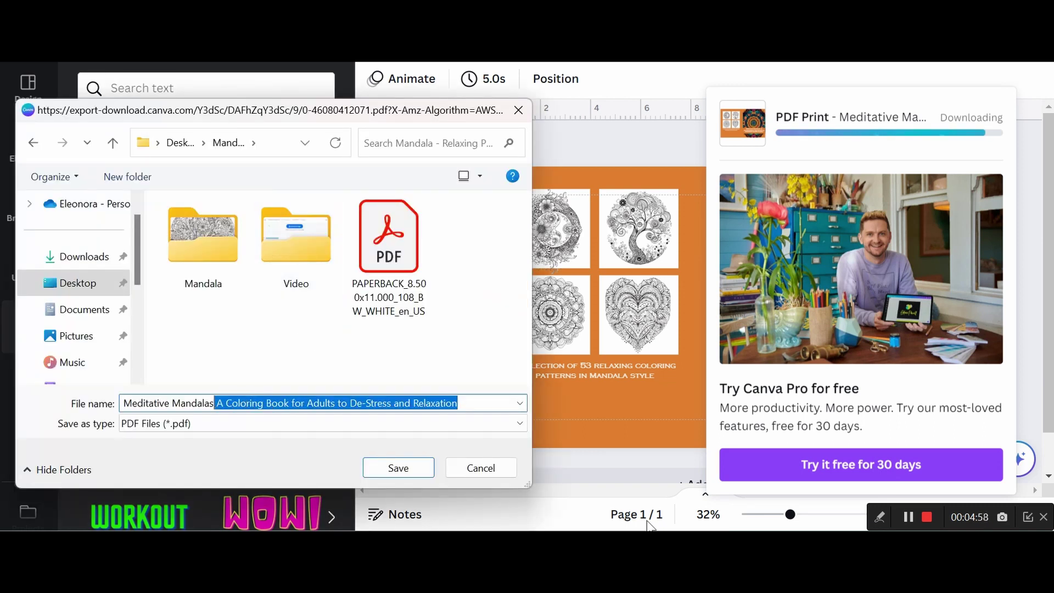
pyautogui.press('BackSpace')
pyautogui.hotkey('shift', 'End')
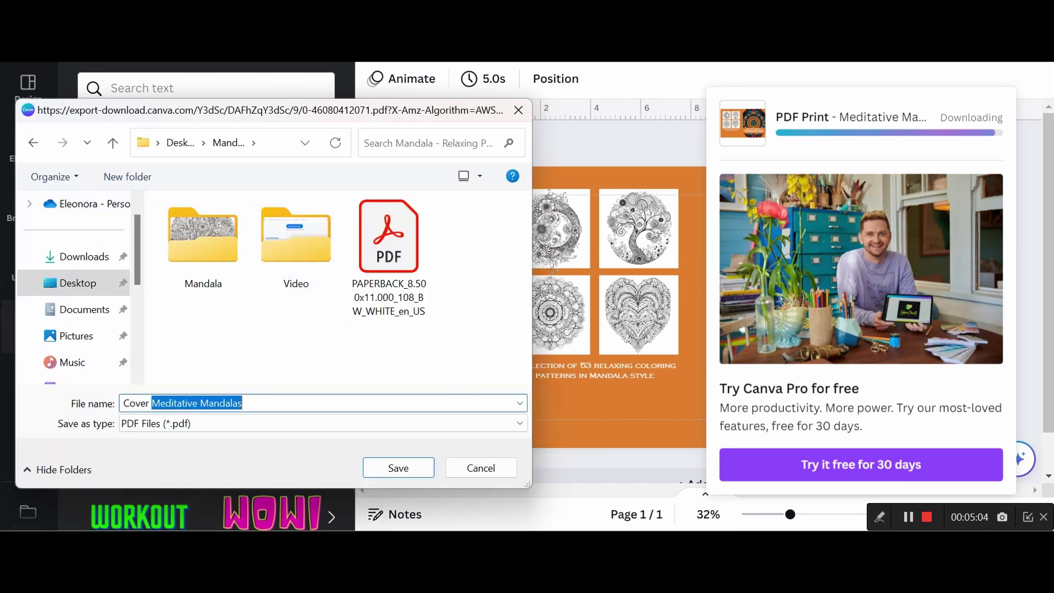
pyautogui.click(405, 468)
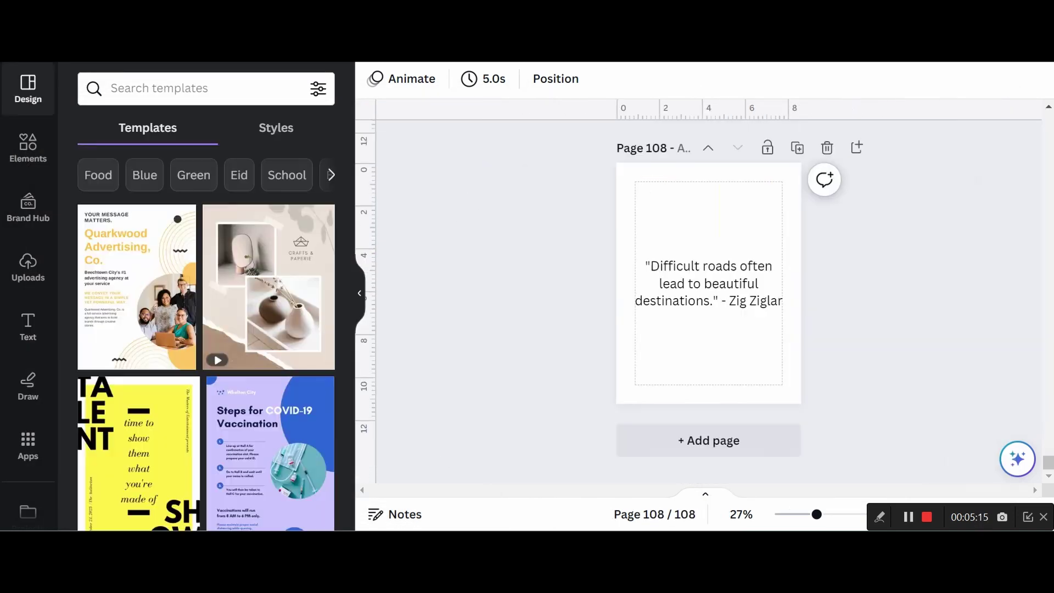
# Step: Download all 108 interior pages as PDF Print, saved as 'Meditative Mandalas'
pyautogui.scroll(3, 840, 308)
pyautogui.scroll(-3, 840, 308)
pyautogui.click(137, 70)
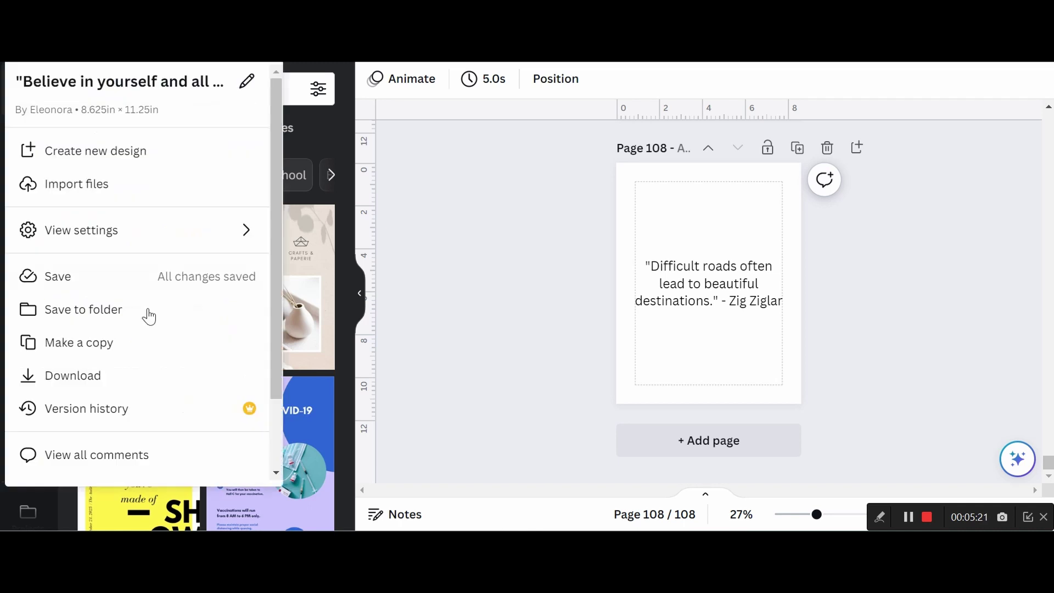
pyautogui.click(74, 374)
pyautogui.click(840, 153)
pyautogui.click(812, 190)
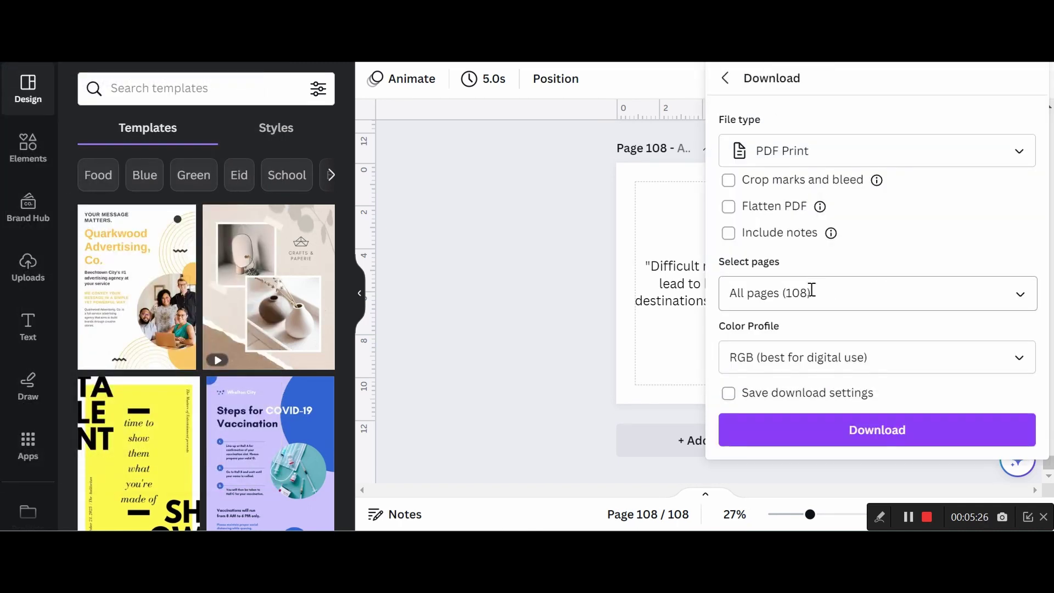
pyautogui.click(826, 431)
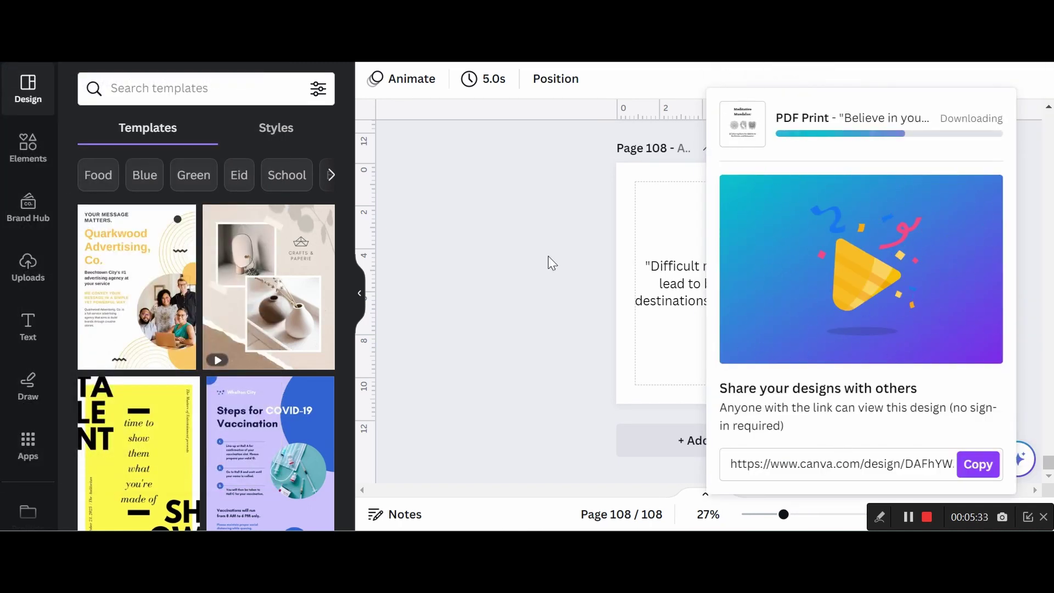
pyautogui.write('Meditative Mandalas')
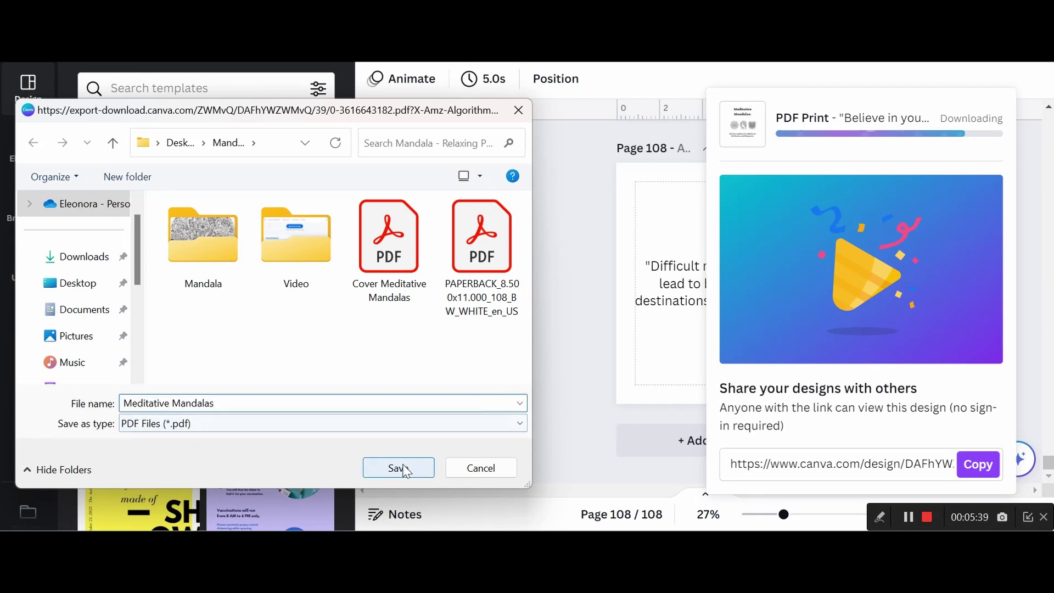
pyautogui.click(399, 469)
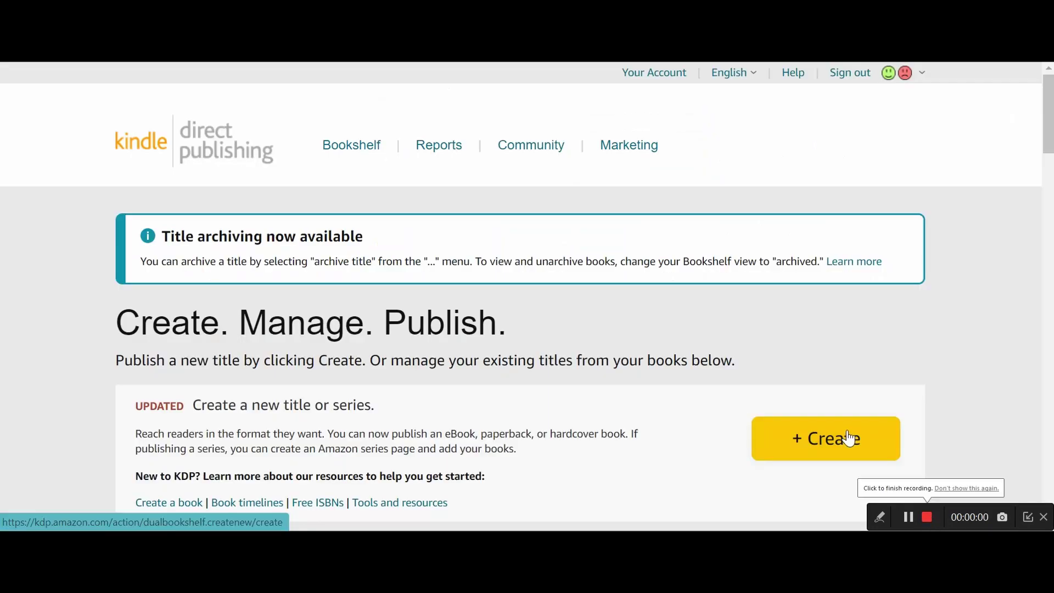
# Step: Start a new paperback title on KDP
pyautogui.click(846, 439)
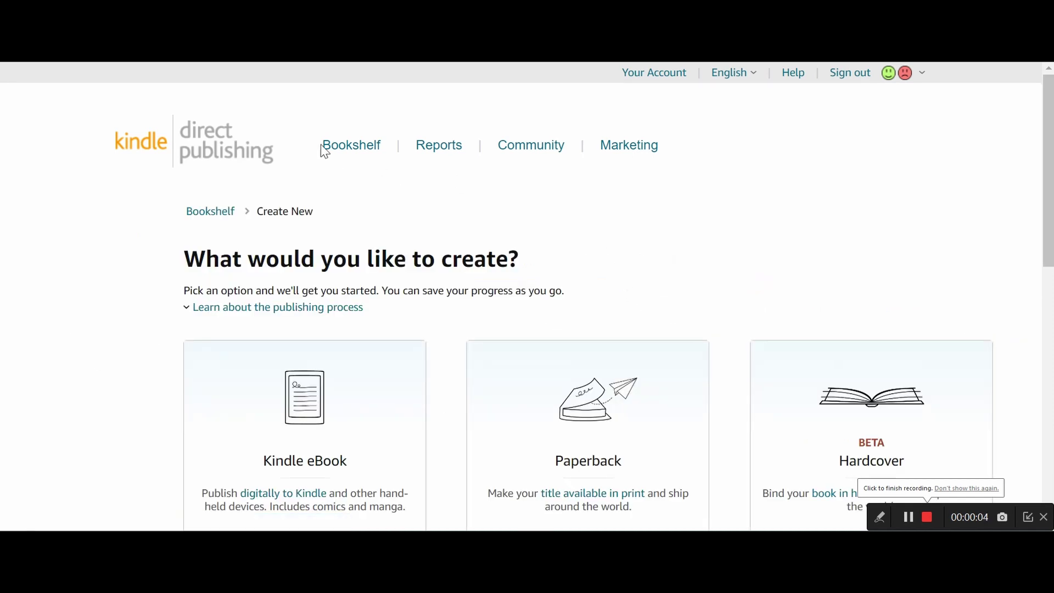
pyautogui.scroll(-2, 601, 379)
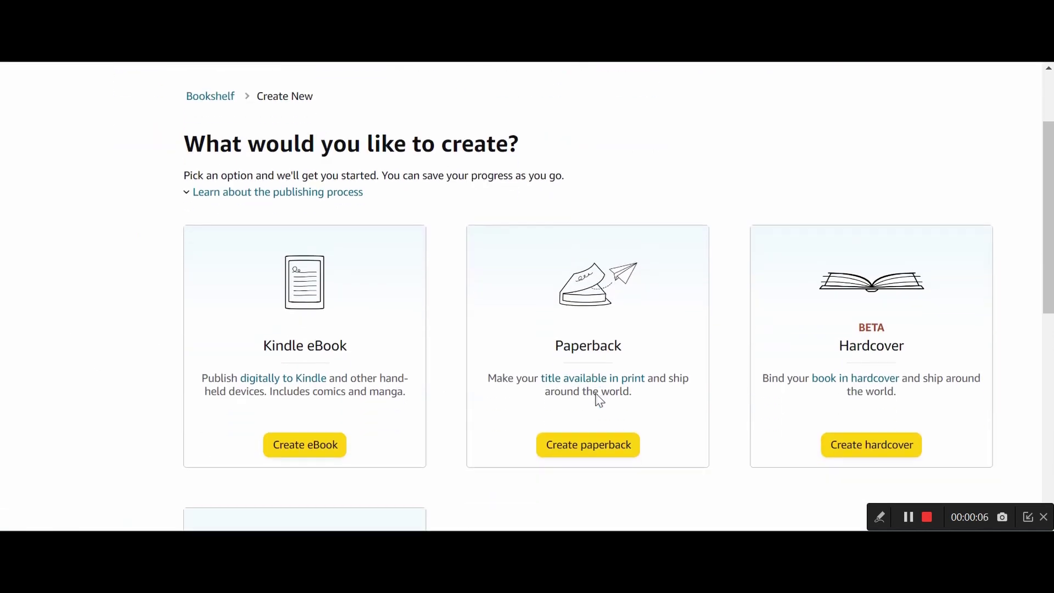
pyautogui.scroll(-1, 600, 401)
pyautogui.click(602, 403)
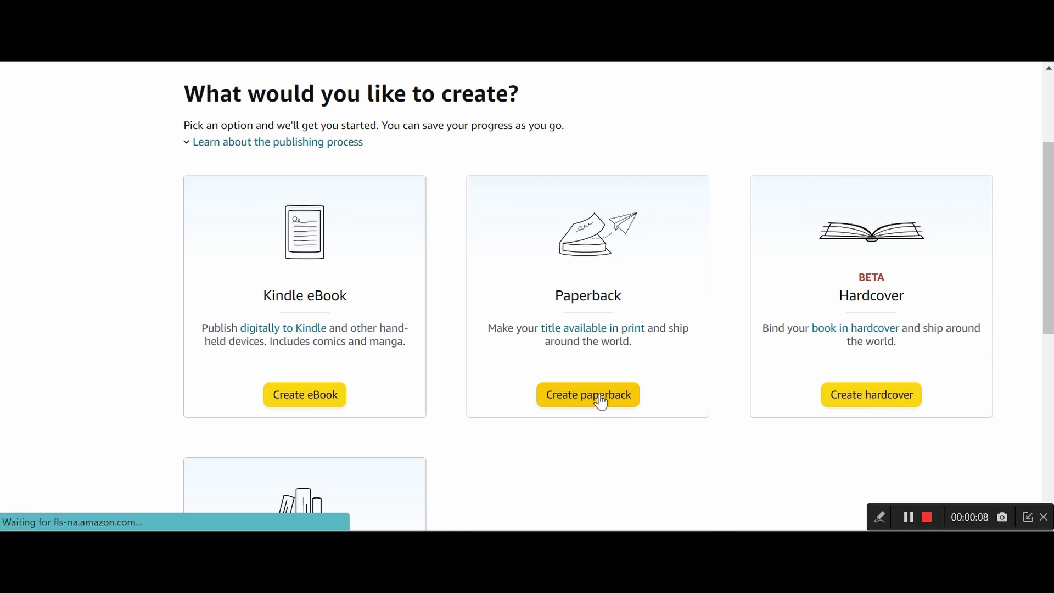
pyautogui.scroll(-2, 602, 401)
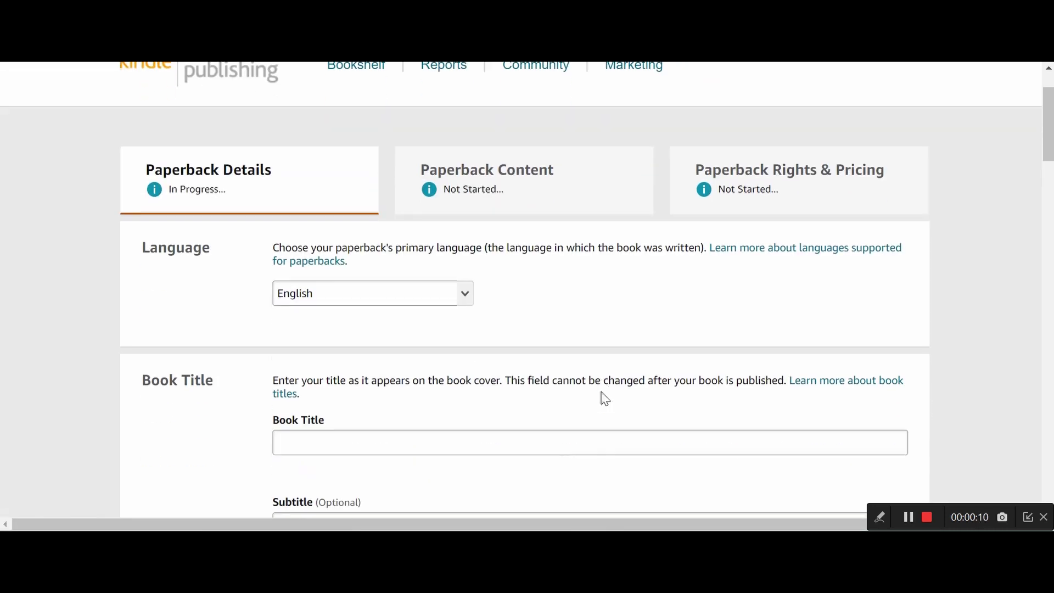
pyautogui.scroll(-2, 488, 299)
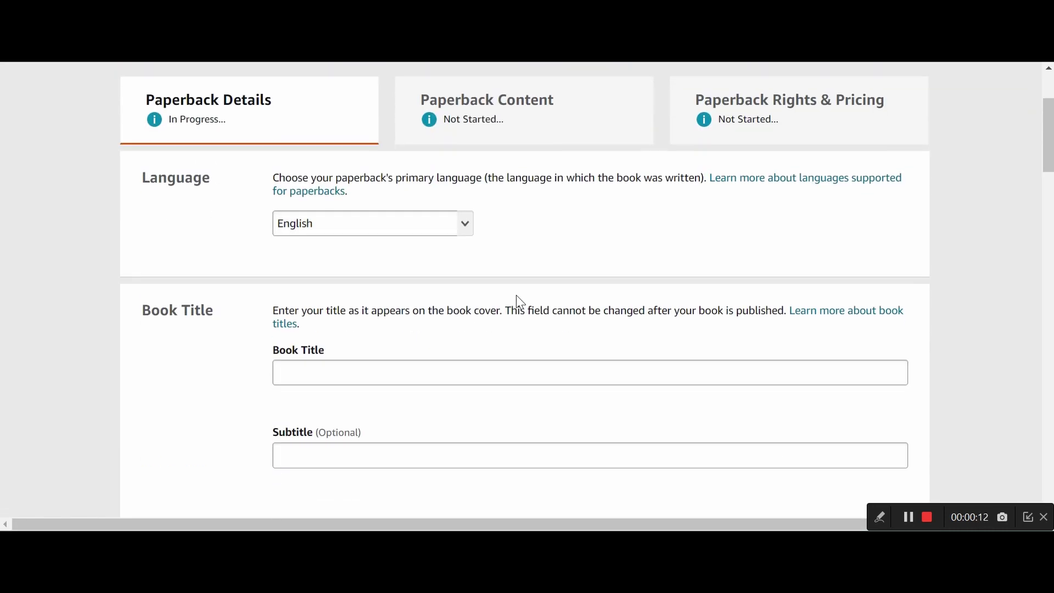
# Step: Enter the title 'Meditative Mandalas: A Coloring Book for Adults to De-Stress and Relaxation'
pyautogui.click(388, 353)
pyautogui.write('Meditative Mandalas: A Coloring Book for Adults to De-Stress and Relaxation')
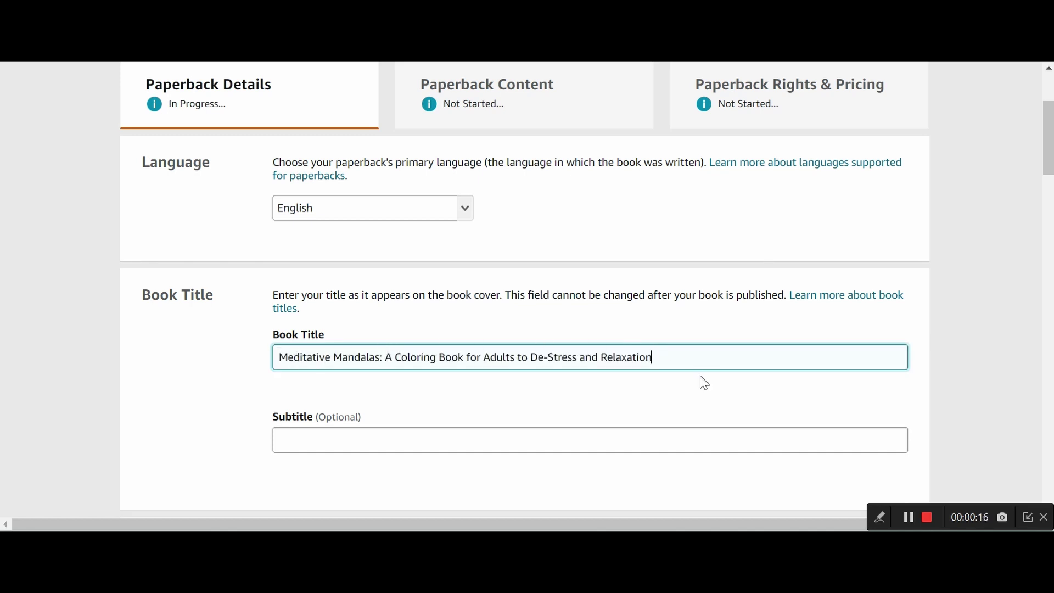
pyautogui.scroll(-2, 706, 383)
pyautogui.scroll(-2, 688, 384)
pyautogui.scroll(-2, 688, 385)
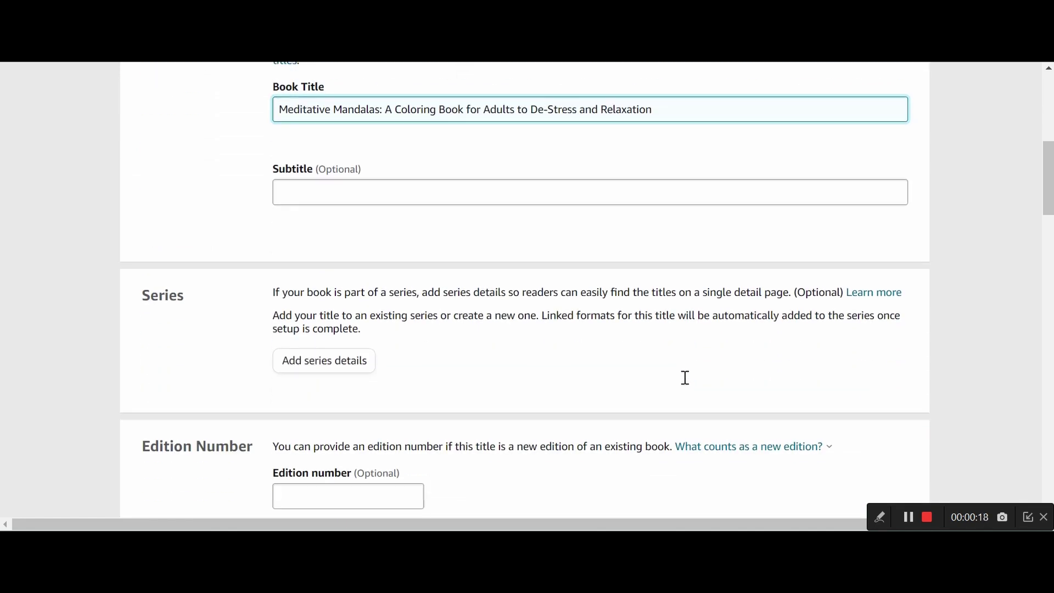
pyautogui.scroll(-2, 689, 384)
pyautogui.scroll(-2, 689, 384)
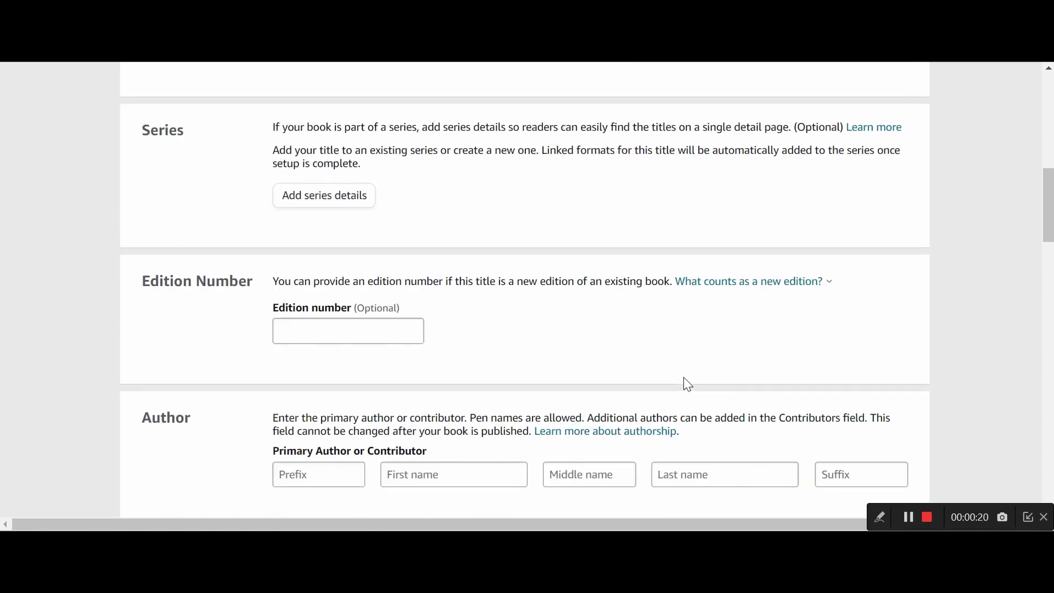
pyautogui.scroll(-2, 688, 384)
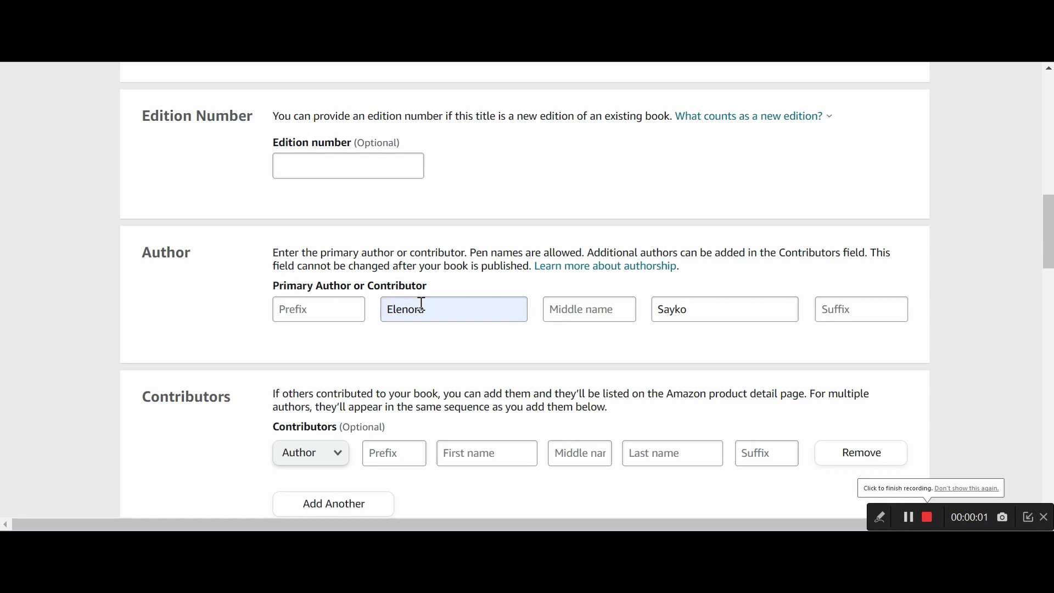
pyautogui.scroll(-4, 332, 337)
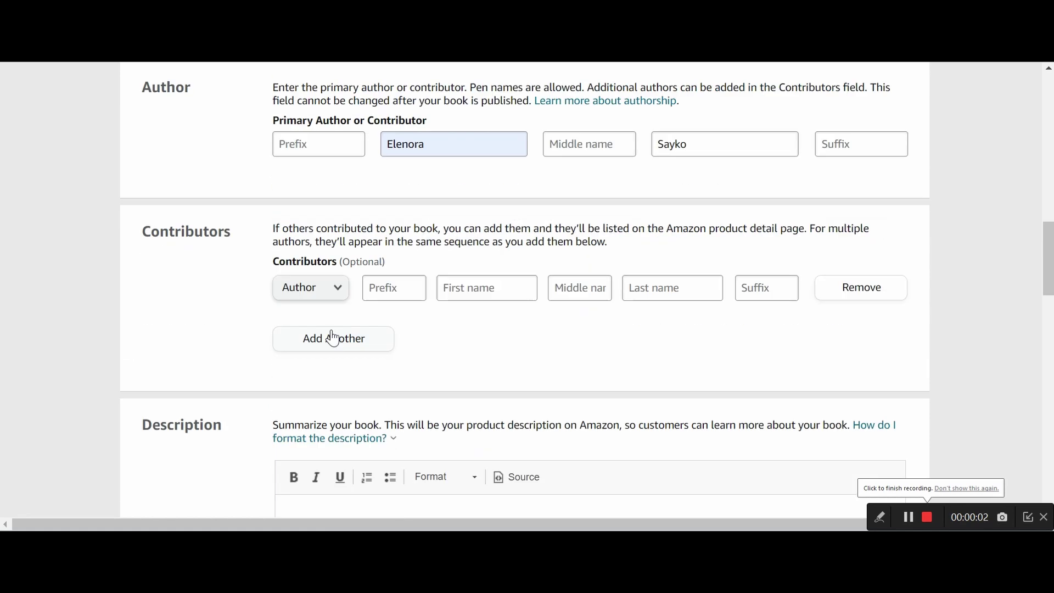
pyautogui.scroll(-6, 341, 324)
# Step: Paste the prepared book description into the description field
pyautogui.write('Introducing "Meditative Mandalas: A Coloring Book for Adults to De-Stress and Relaxation", a coloring book designed for adults seeking a peaceful escape from the hustle and bustle of daily life. This beautifully crafted book features 53 intricate mandala designs, each one carefully crafted to help promote relaxation and reduce stress. Whether you\'re an experienced artist or new to the world of coloring, these mandalas will help you achieve a sense of calm and balance, allowing you to focus on the present moment and let go of any worries or distractions. With „Meditative Mandalas: A Coloring Book for Adults to De-Stress and Relaxation", you\'ll find a wide range of designs to choose from, each one featuring delicate patterns and details that will capture your imagination and help you unwind. From simple geometric shapes to more complex mandalas, this coloring book offers something for everyone. So why not take a break from the chaos of the world and lose yourself in the therapeutic art of coloring? "Meditative Mandalas: A Coloring Book for Adults to De-Stress and Relaxation" is the perfect tool to help you find inner peace and relaxation. Single-sided Pages - every image is printed on a single-sided page, so that you can use a broad variety of coloring choices without fearing bleed through. Moreover, single-side pages can be framed. And, coloring books make a wonderful gift!')
pyautogui.scroll(5, 532, 350)
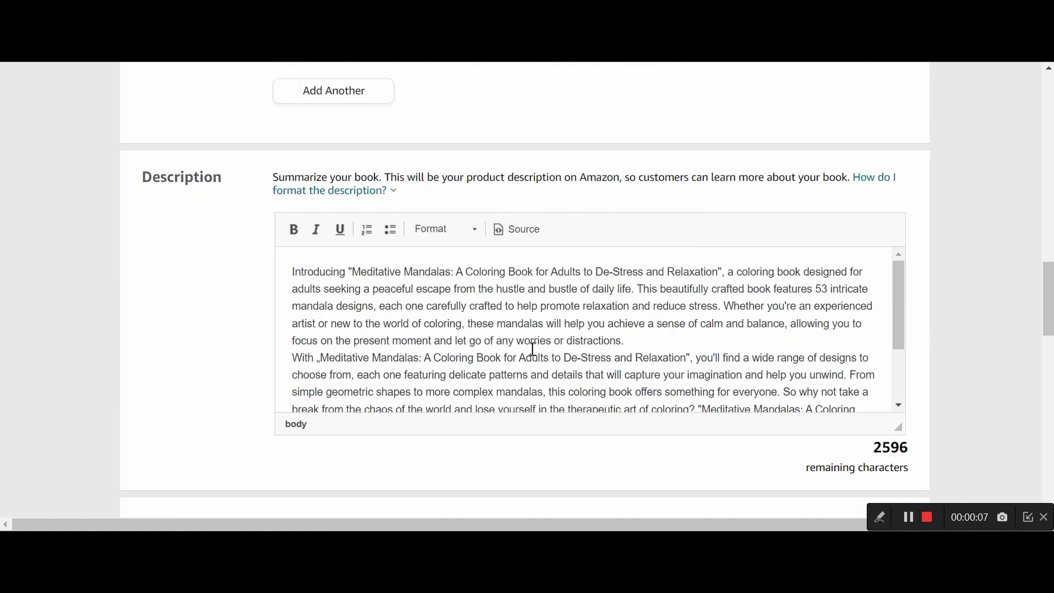
pyautogui.scroll(-3, 739, 338)
pyautogui.scroll(3, 739, 339)
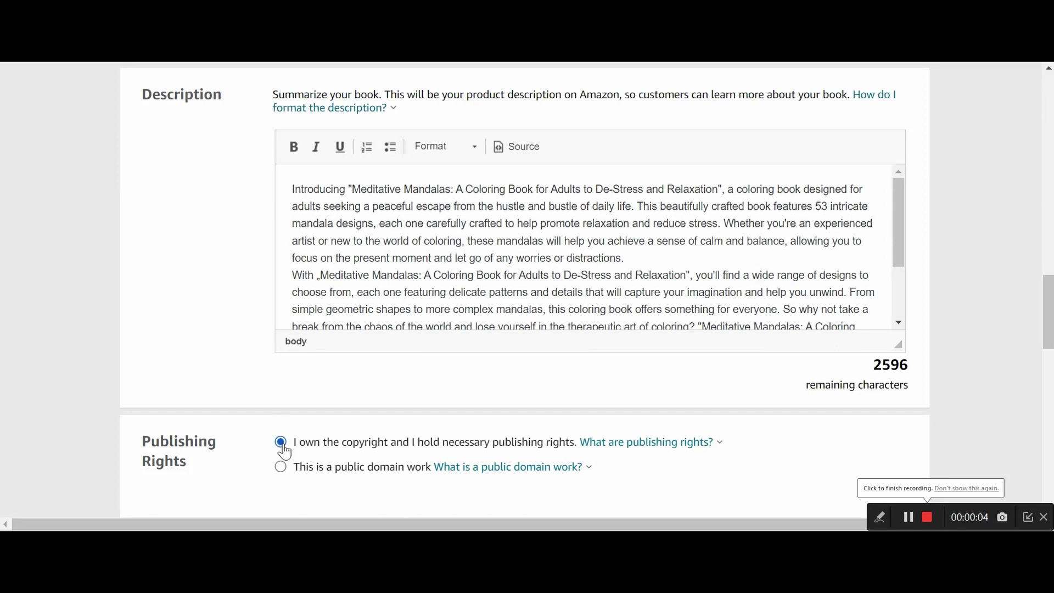
pyautogui.scroll(-2, 499, 344)
pyautogui.scroll(-1, 503, 345)
# Step: Add Comics & Graphic Novels General and Non-Classifiable as the book's two categories
pyautogui.moveTo(274, 221); pyautogui.dragTo(403, 227)
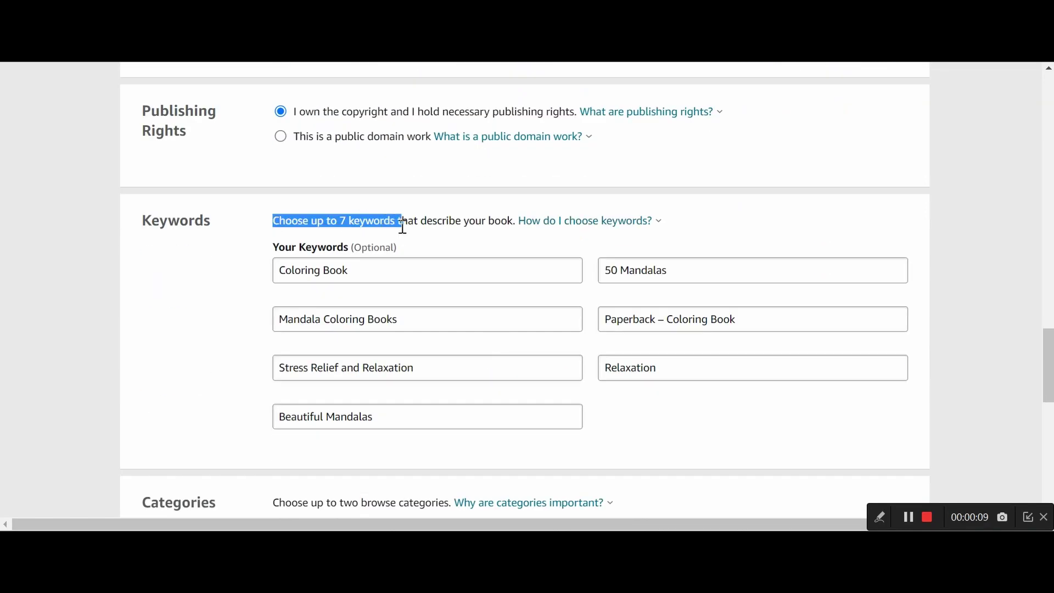
pyautogui.click(479, 285)
pyautogui.scroll(-1, 505, 290)
pyautogui.scroll(-2, 571, 280)
pyautogui.scroll(-2, 527, 283)
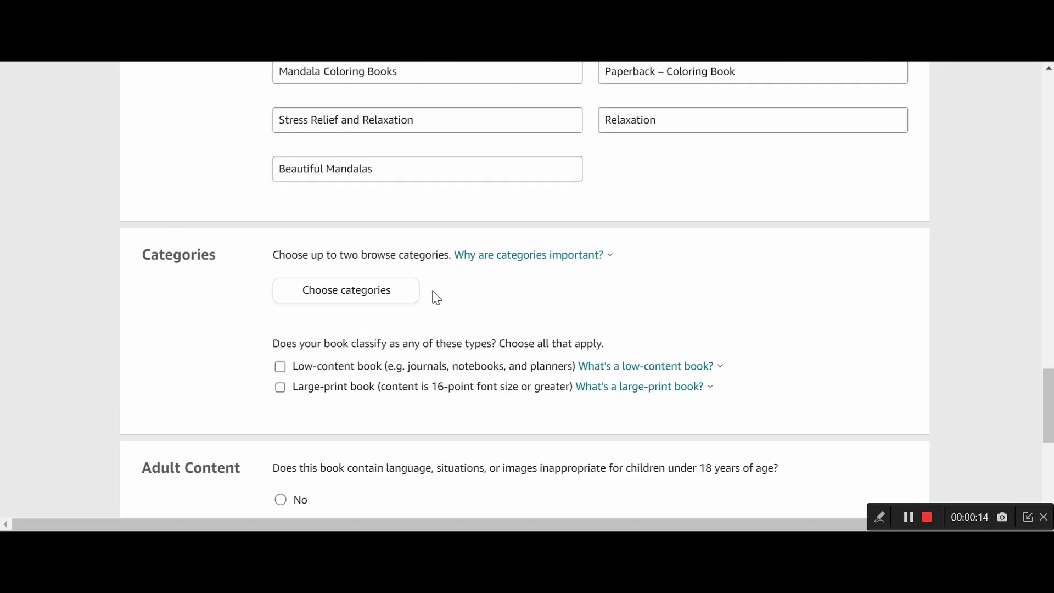
pyautogui.click(392, 296)
pyautogui.click(362, 279)
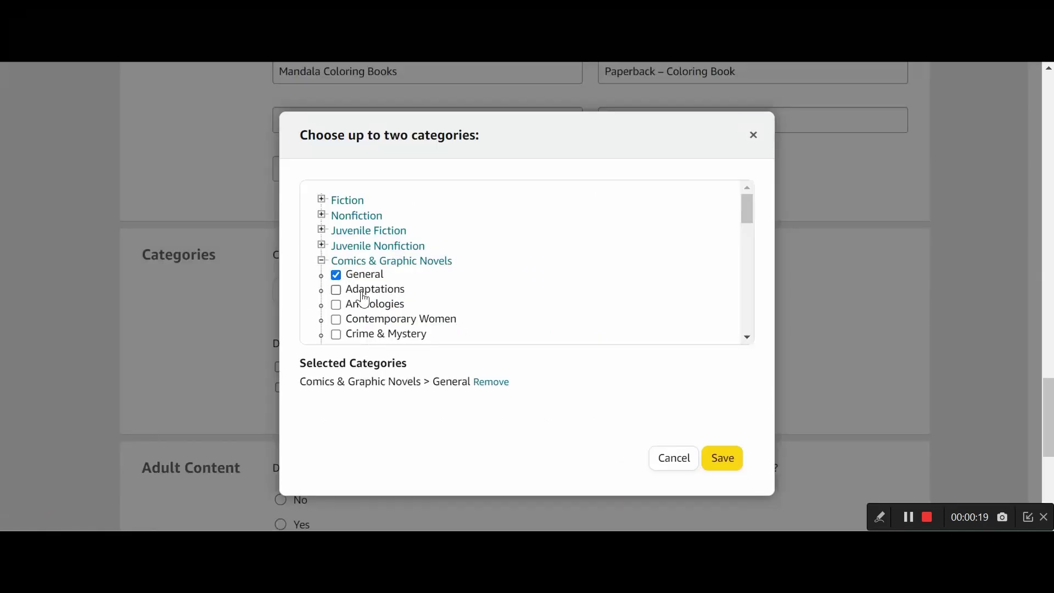
pyautogui.scroll(-3, 434, 314)
pyautogui.scroll(-3, 434, 314)
pyautogui.scroll(-3, 430, 313)
pyautogui.click(321, 328)
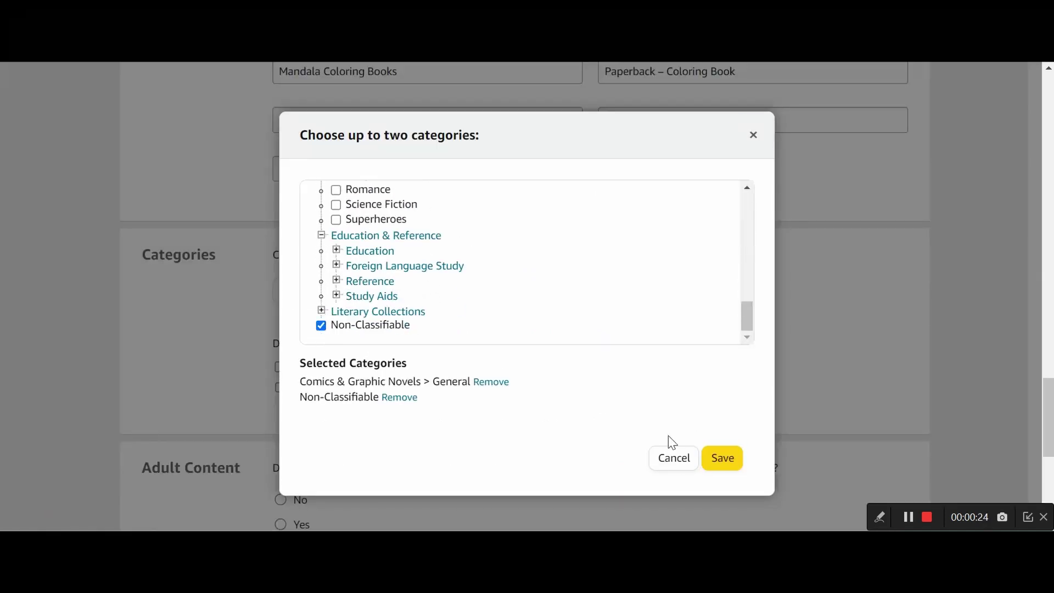
pyautogui.click(723, 458)
# Step: Mark the book as having no adult content and save the details
pyautogui.scroll(-1, 703, 275)
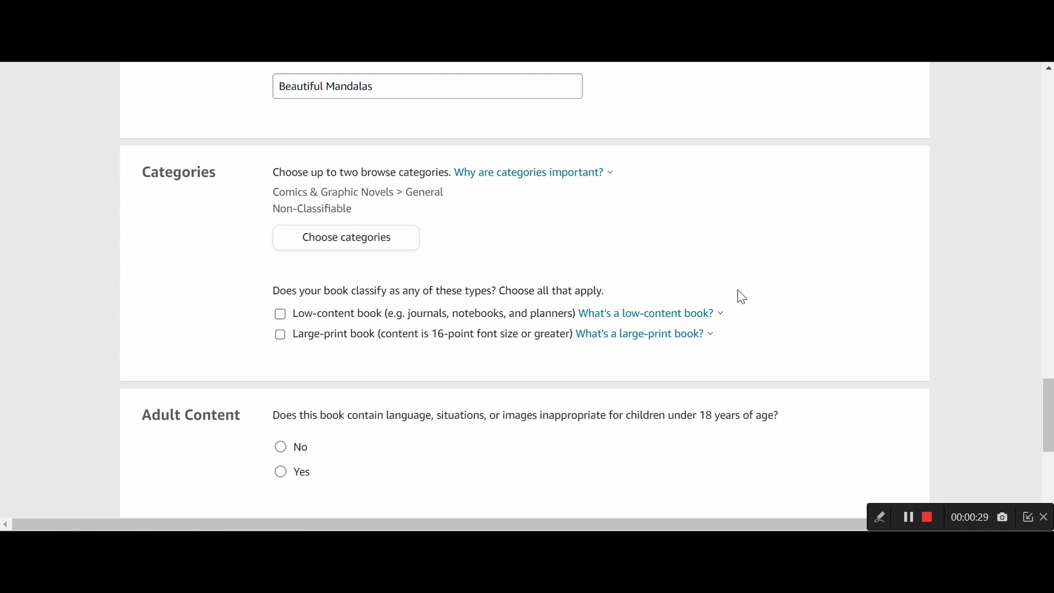
pyautogui.scroll(-1, 494, 349)
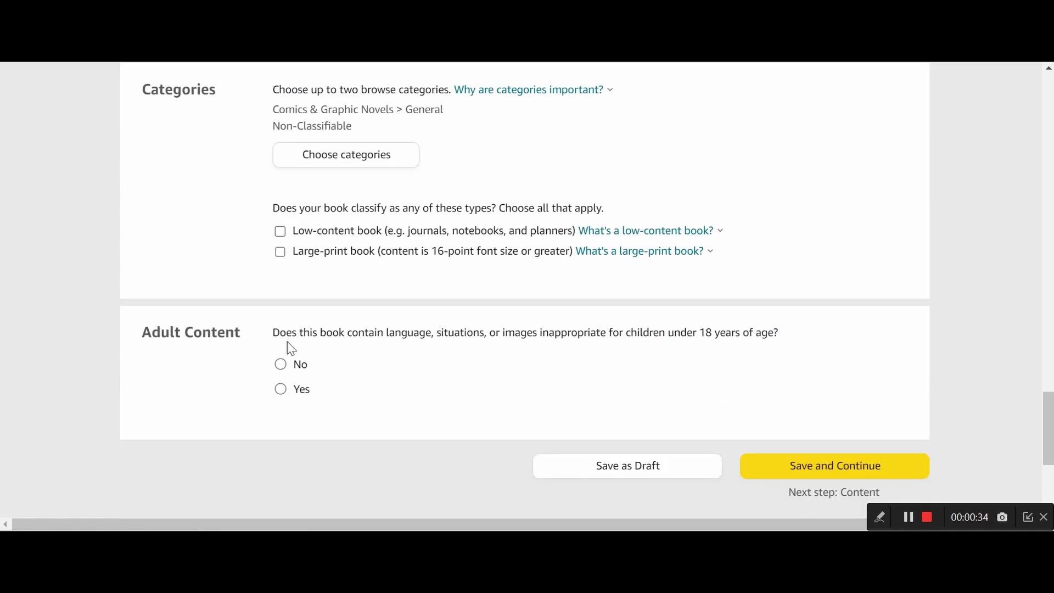
pyautogui.click(281, 365)
pyautogui.click(780, 466)
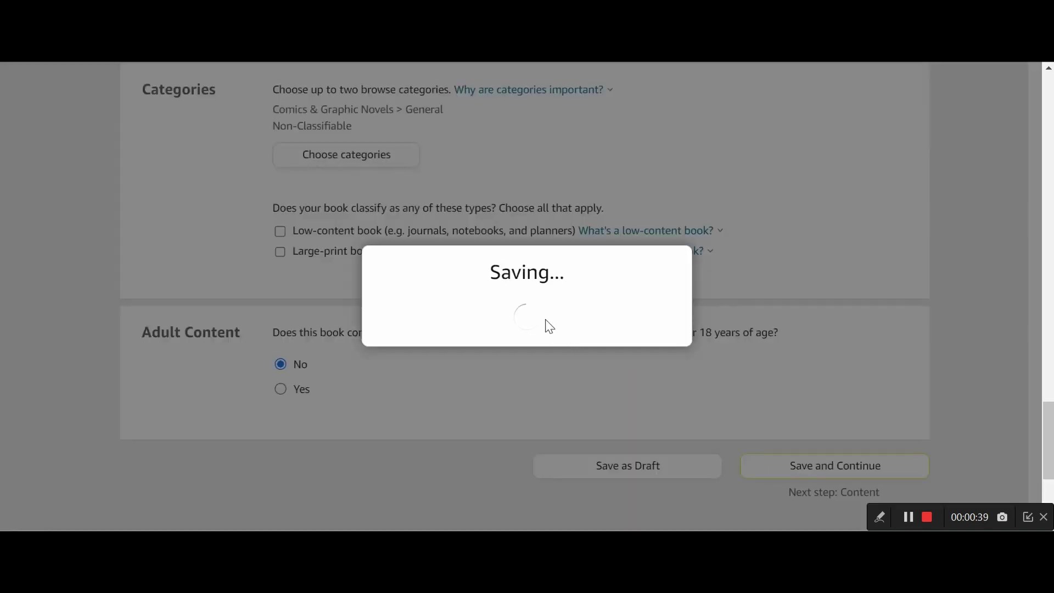
# Step: Assign a free KDP ISBN to the paperback
pyautogui.scroll(-1, 568, 283)
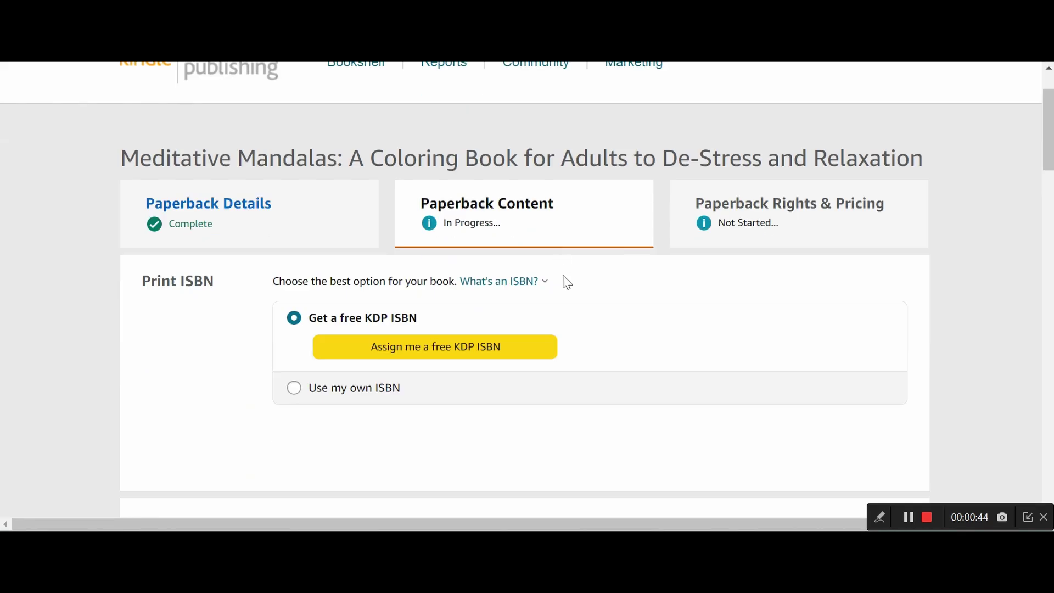
pyautogui.click(454, 352)
pyautogui.click(851, 347)
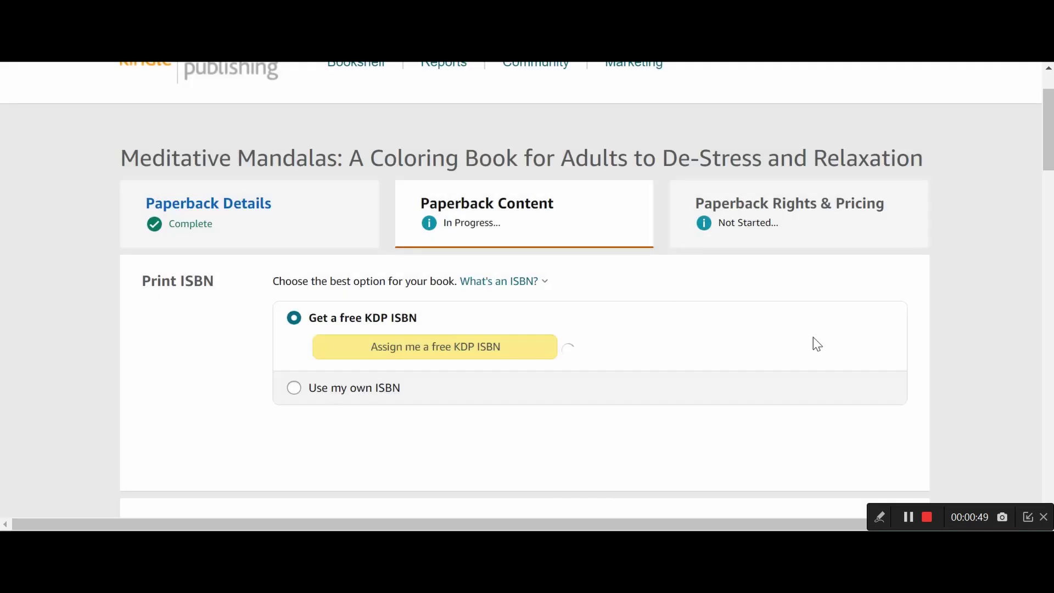
pyautogui.scroll(-2, 813, 297)
pyautogui.doubleClick(700, 204)
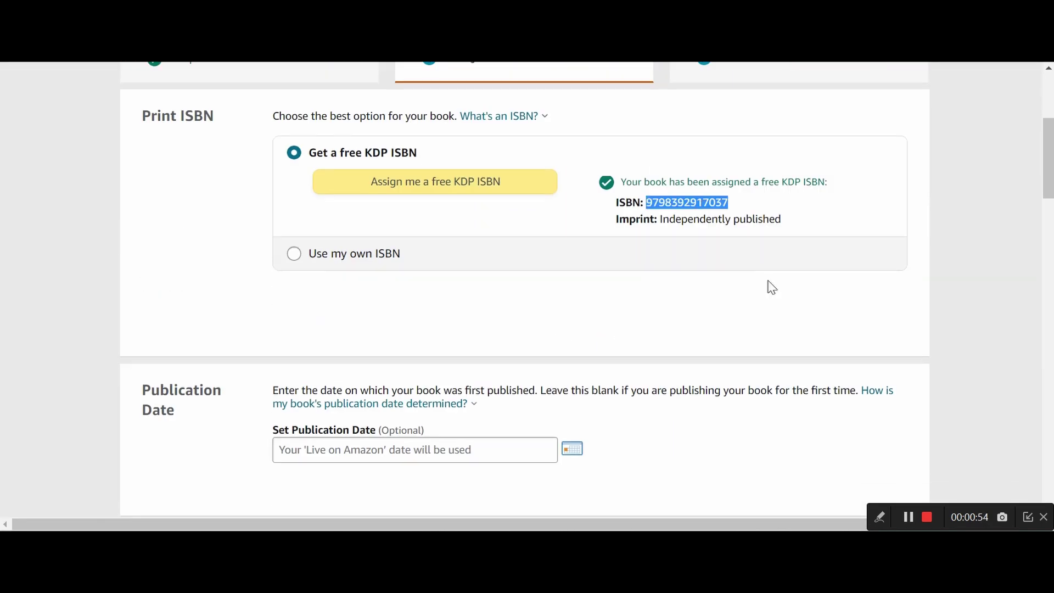
# Step: Set the publication date to April 28
pyautogui.scroll(-1, 773, 288)
pyautogui.scroll(-1, 767, 285)
pyautogui.click(570, 286)
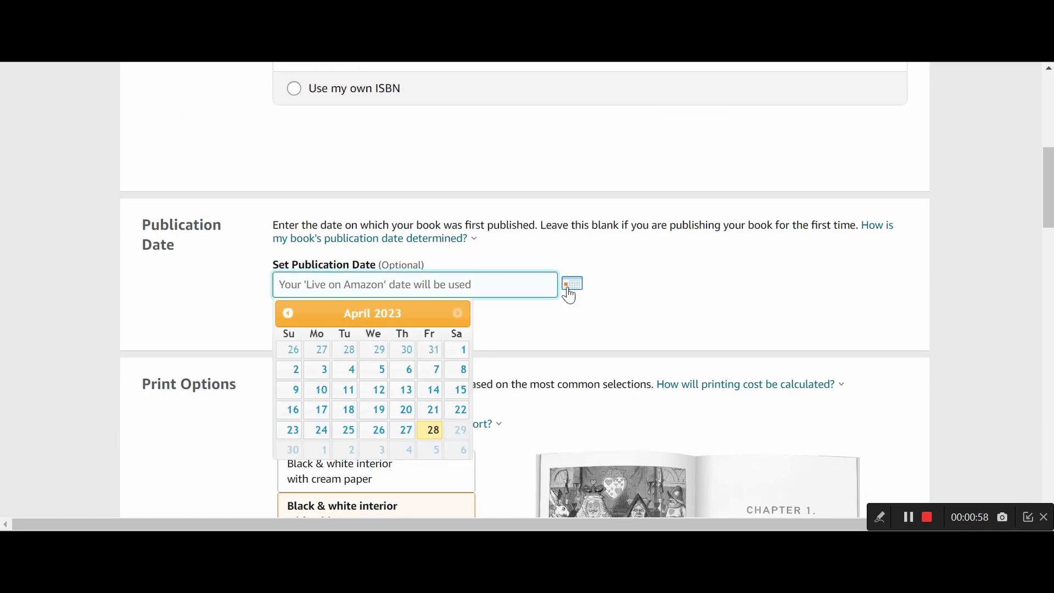
pyautogui.click(434, 434)
# Step: Choose the 8.5 x 11 in trim size
pyautogui.scroll(-1, 663, 259)
pyautogui.scroll(-2, 662, 260)
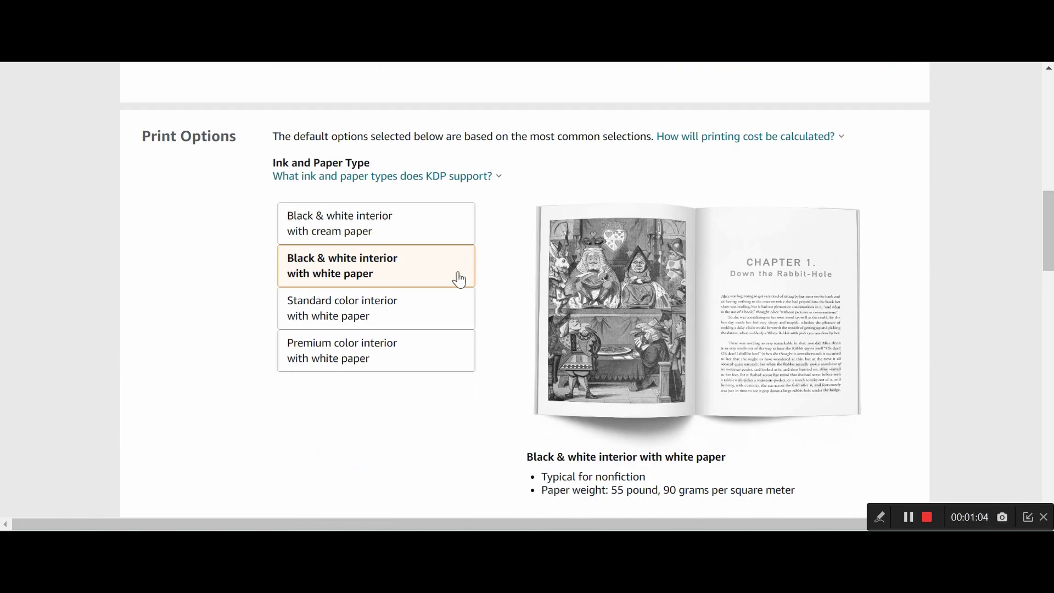
pyautogui.scroll(-1, 494, 275)
pyautogui.scroll(-2, 472, 302)
pyautogui.click(549, 336)
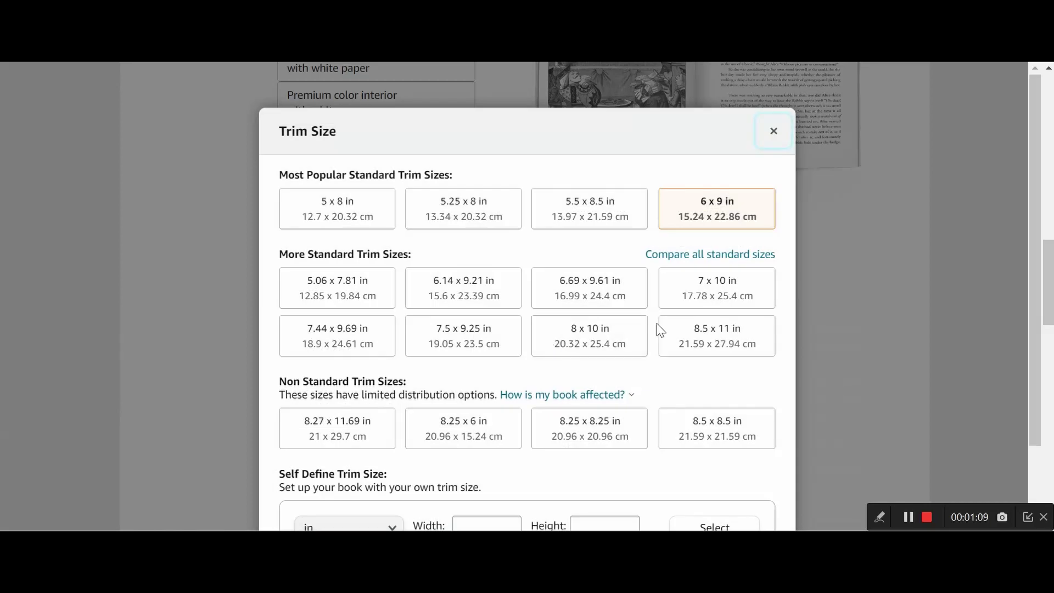
pyautogui.click(710, 349)
# Step: Set the interior to bleed and the cover to a glossy finish
pyautogui.scroll(-1, 648, 346)
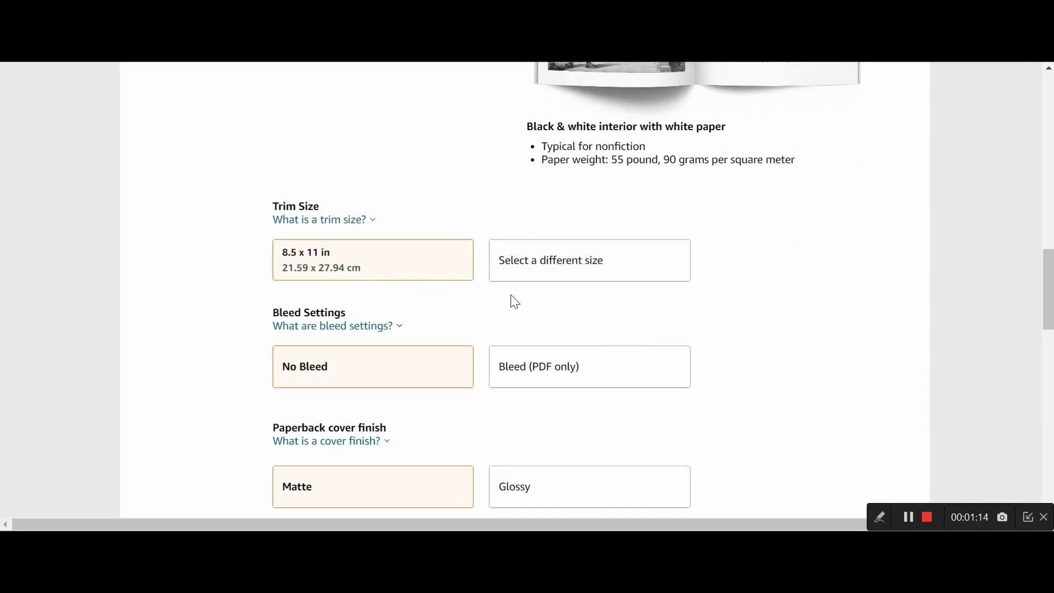
pyautogui.scroll(-1, 515, 301)
pyautogui.click(610, 296)
pyautogui.scroll(-1, 741, 311)
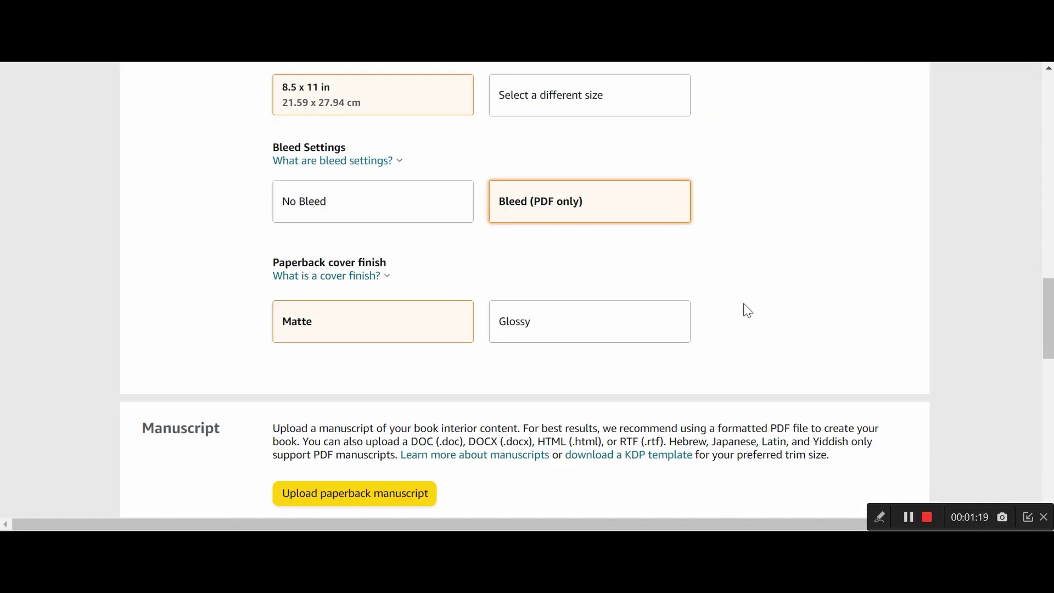
pyautogui.click(604, 322)
pyautogui.scroll(-2, 760, 299)
pyautogui.scroll(-1, 494, 274)
# Step: Upload the Meditative Mandalas PDF as the interior manuscript
pyautogui.click(377, 252)
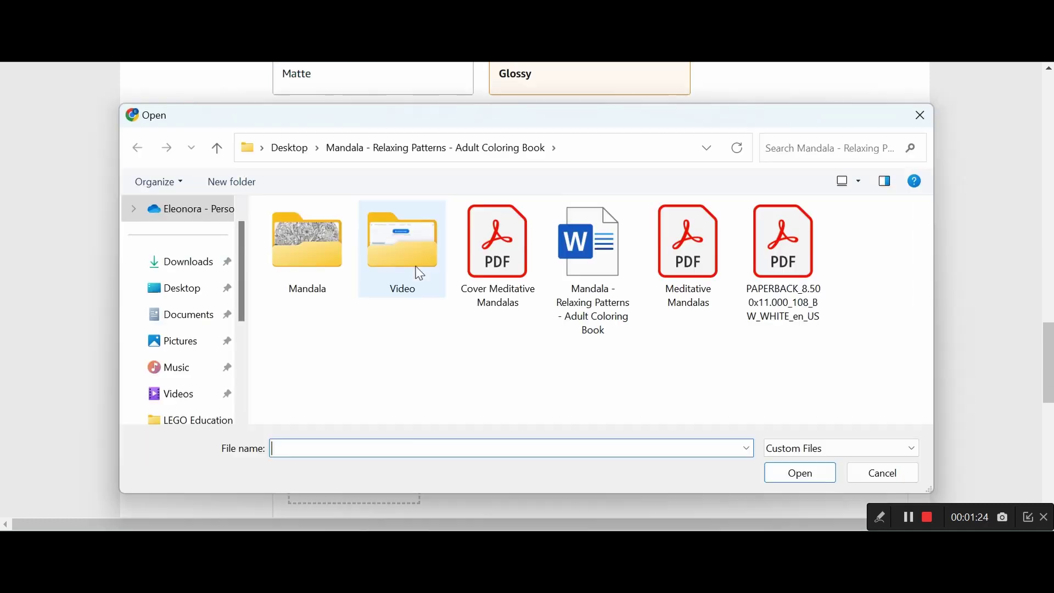
pyautogui.doubleClick(691, 265)
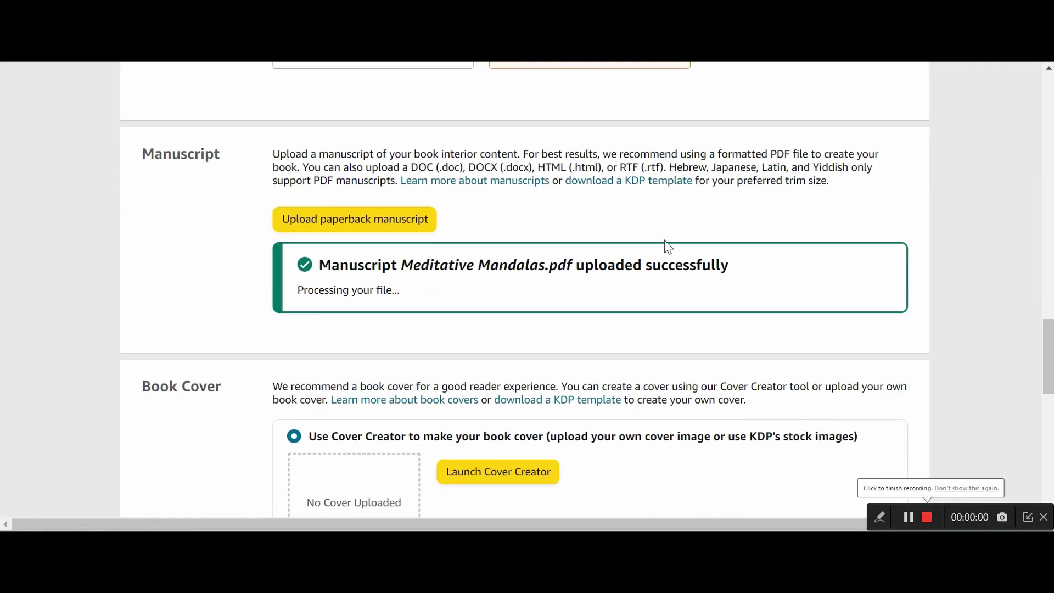
pyautogui.moveTo(731, 267); pyautogui.dragTo(413, 269)
pyautogui.click(754, 289)
# Step: Upload the Cover Meditative Mandalas PDF as an existing print-ready cover
pyautogui.scroll(-1, 595, 254)
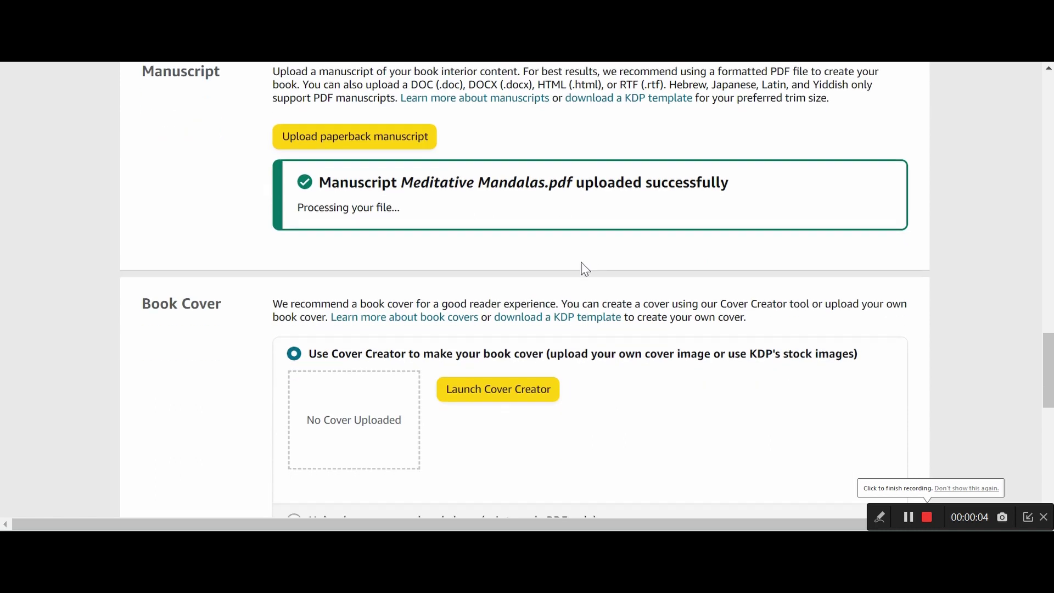
pyautogui.scroll(-1, 659, 207)
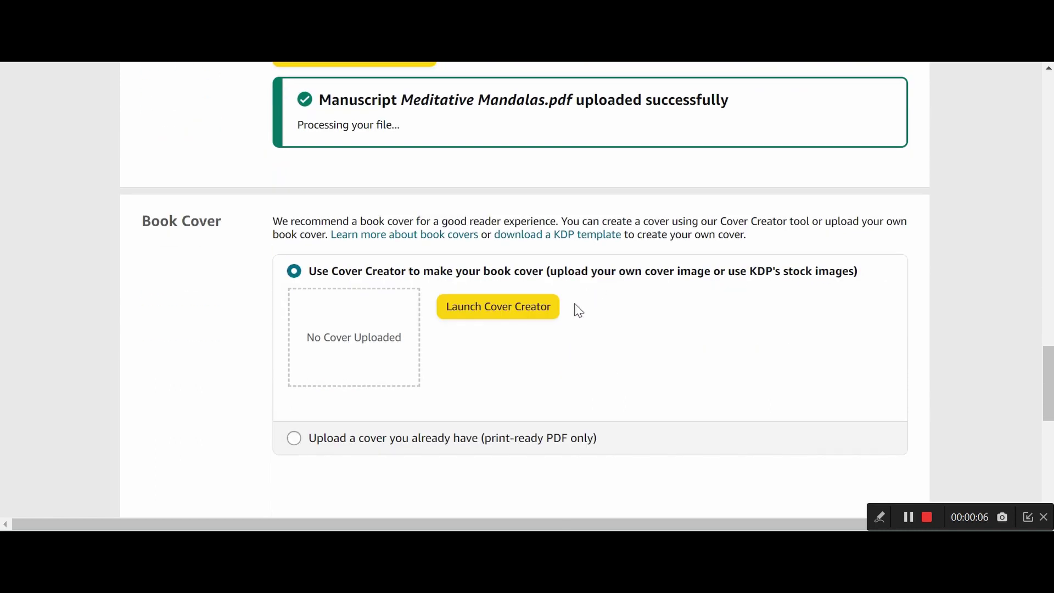
pyautogui.click(296, 439)
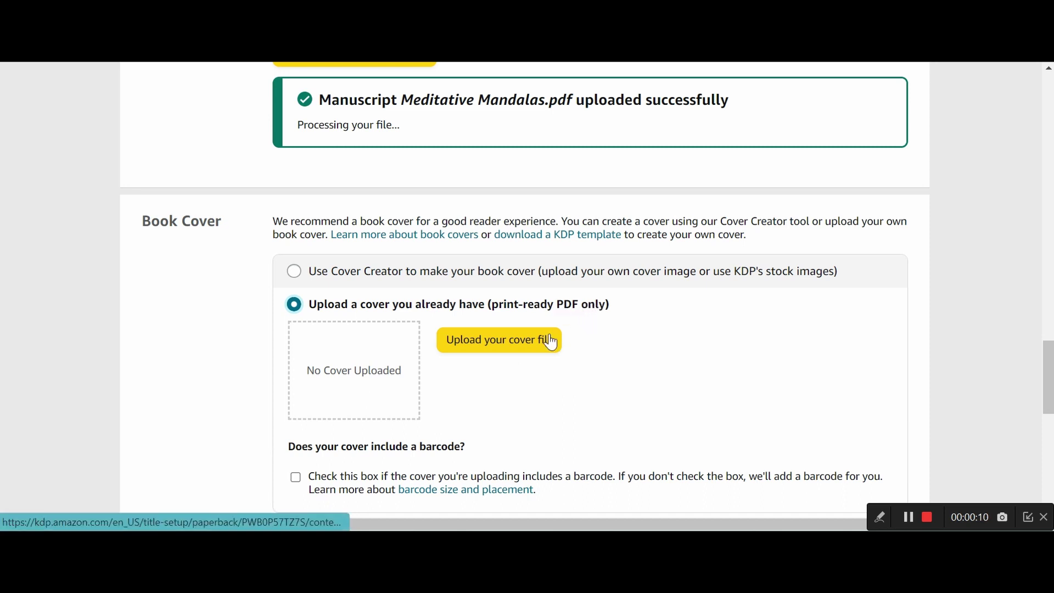
pyautogui.click(552, 342)
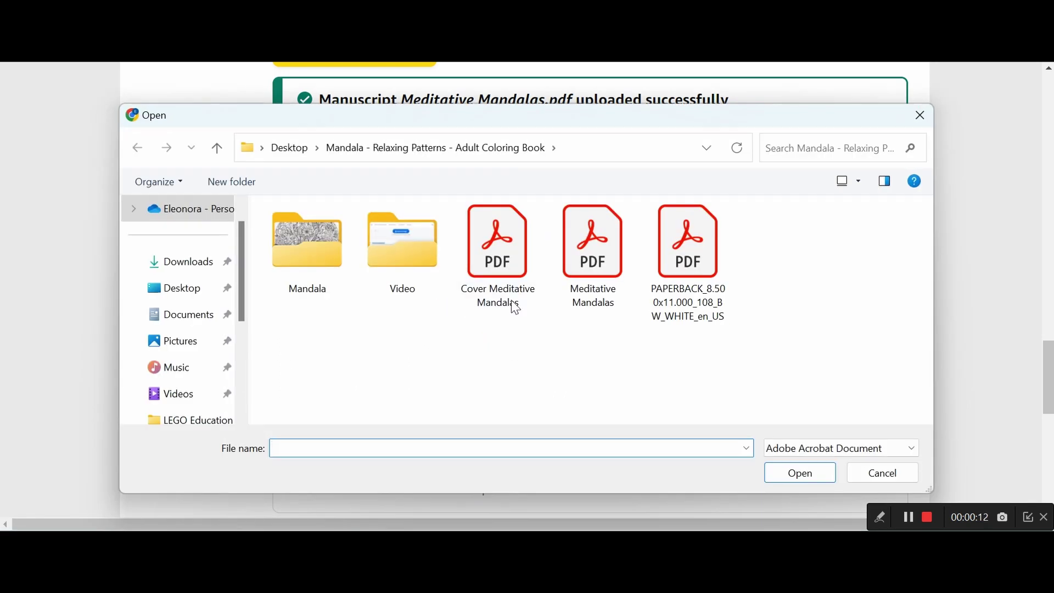
pyautogui.doubleClick(516, 309)
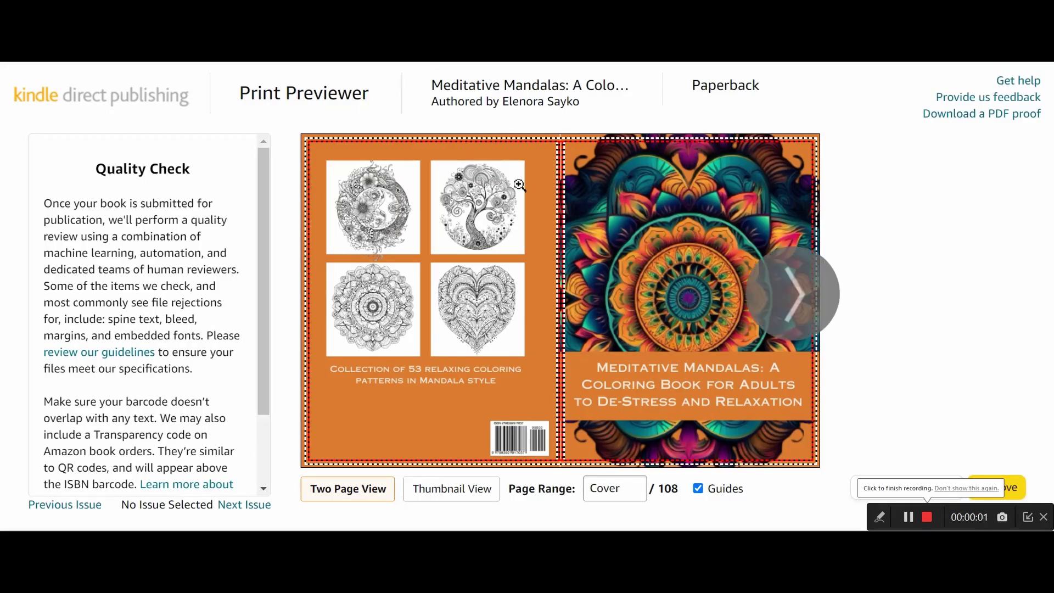
# Step: Page through the print preview spreads up to pages 14-15, then approve the files
pyautogui.click(795, 299)
pyautogui.click(795, 299)
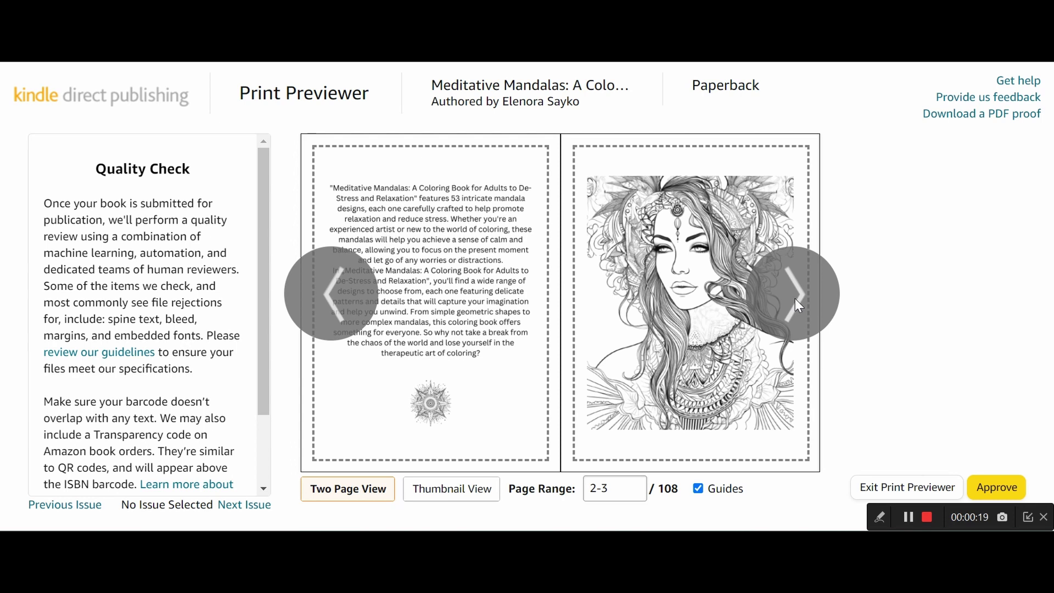
pyautogui.click(796, 300)
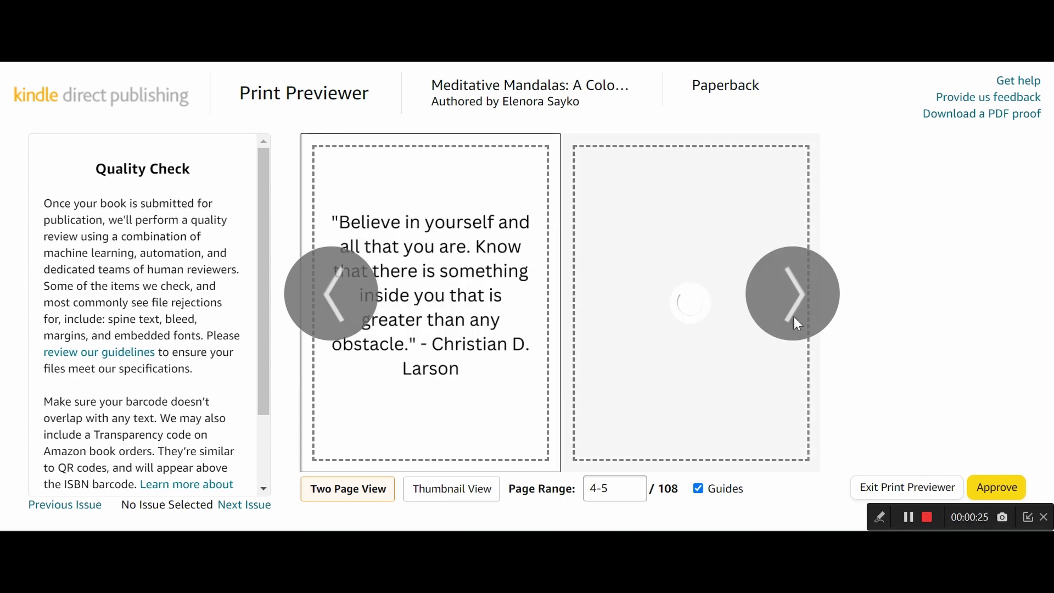
pyautogui.click(794, 318)
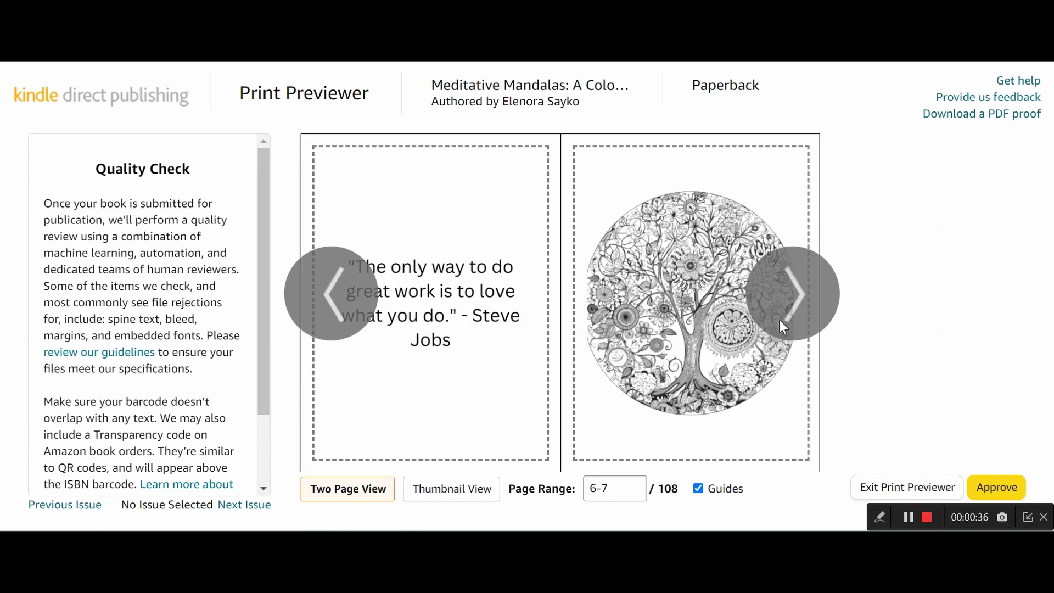
pyautogui.click(794, 320)
pyautogui.click(790, 314)
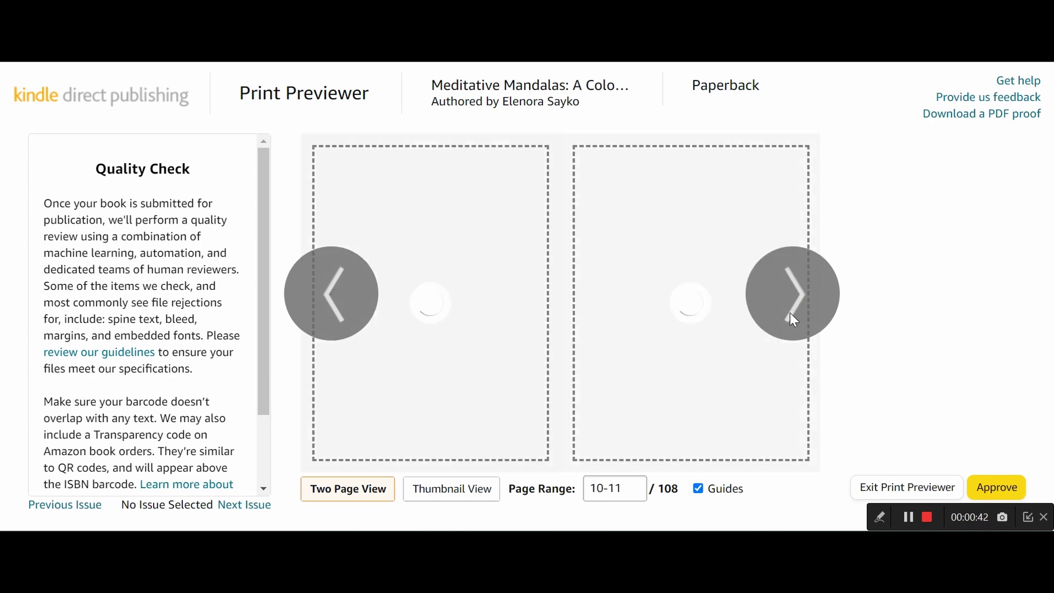
pyautogui.click(789, 314)
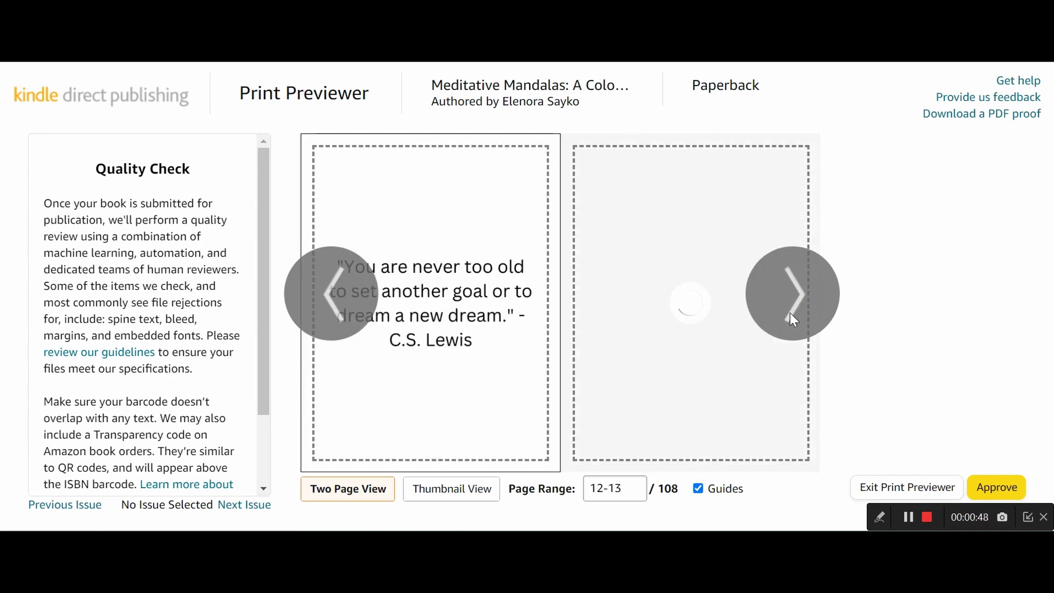
pyautogui.click(770, 309)
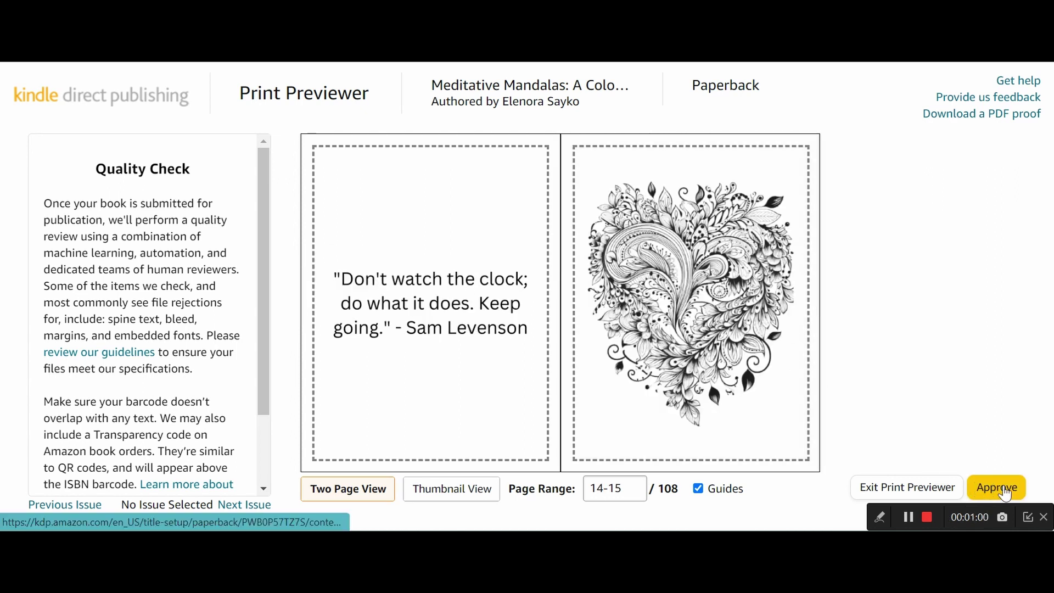
pyautogui.click(998, 488)
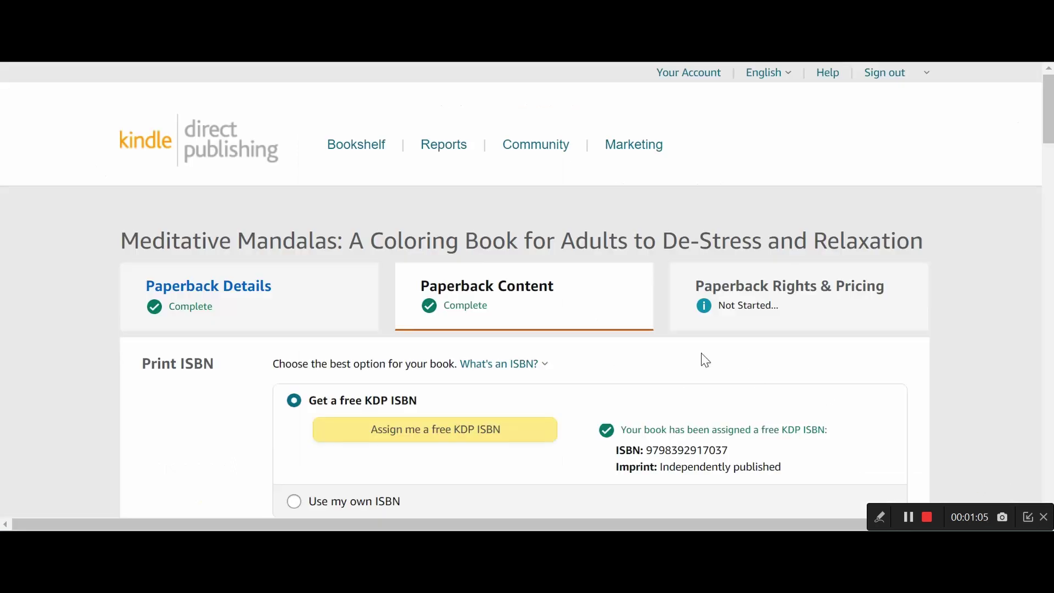
# Step: Save the paperback content and continue to Rights & Pricing
pyautogui.scroll(-2, 703, 357)
pyautogui.scroll(-4, 706, 340)
pyautogui.scroll(-5, 706, 334)
pyautogui.scroll(-5, 701, 329)
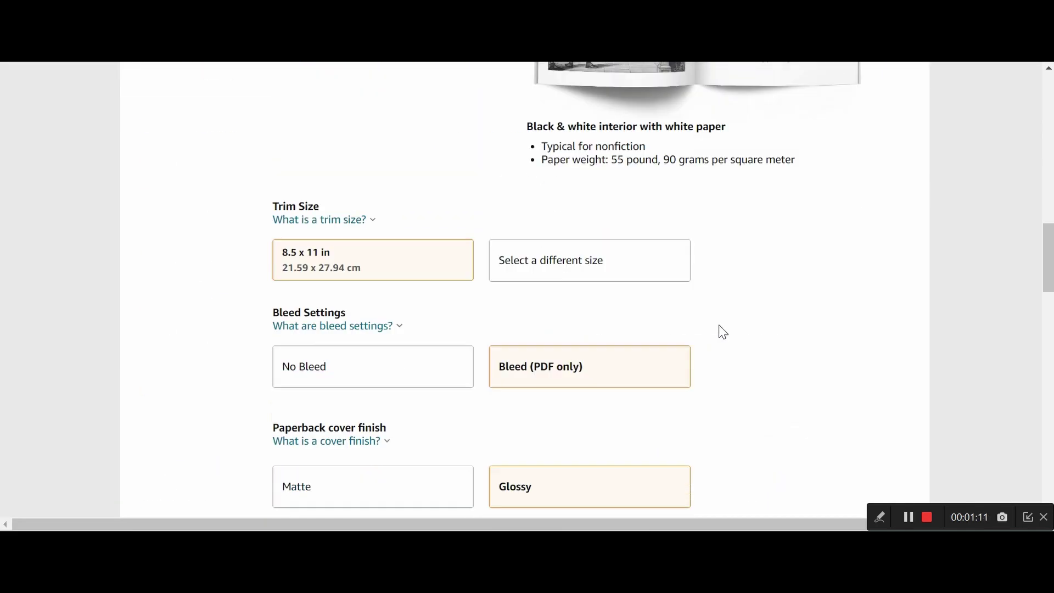
pyautogui.scroll(-5, 722, 329)
pyautogui.scroll(-5, 744, 325)
pyautogui.scroll(-3, 549, 324)
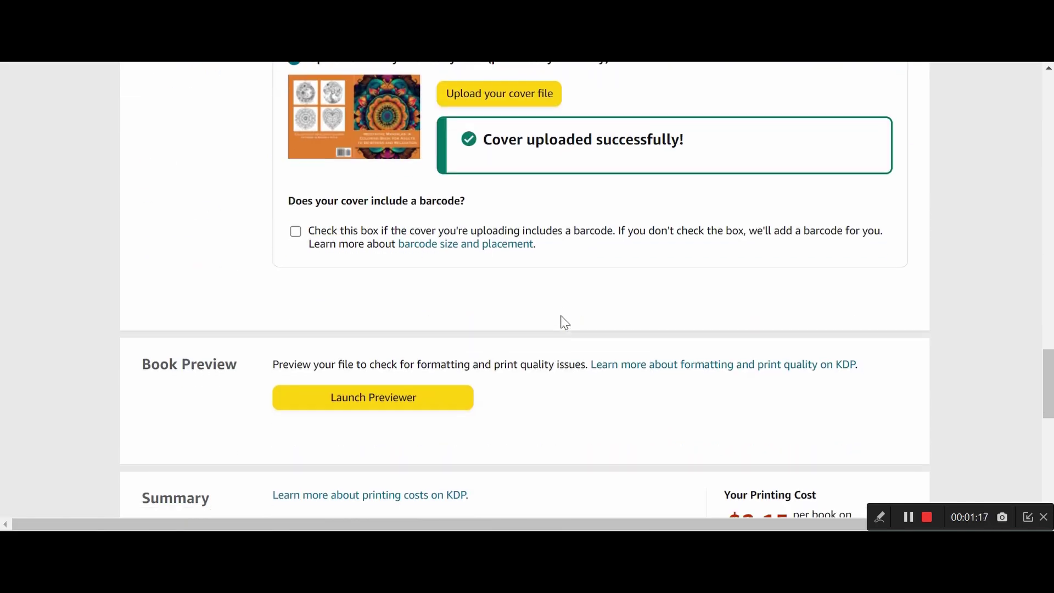
pyautogui.scroll(-4, 560, 323)
pyautogui.moveTo(717, 302); pyautogui.dragTo(790, 288)
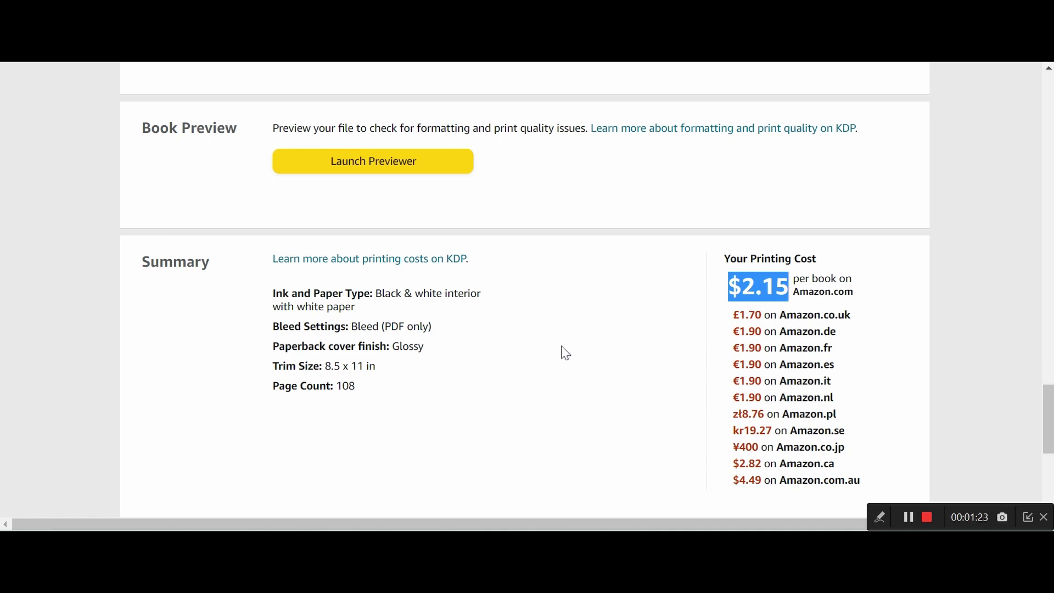
pyautogui.scroll(-3, 566, 353)
pyautogui.click(550, 280)
pyautogui.click(818, 476)
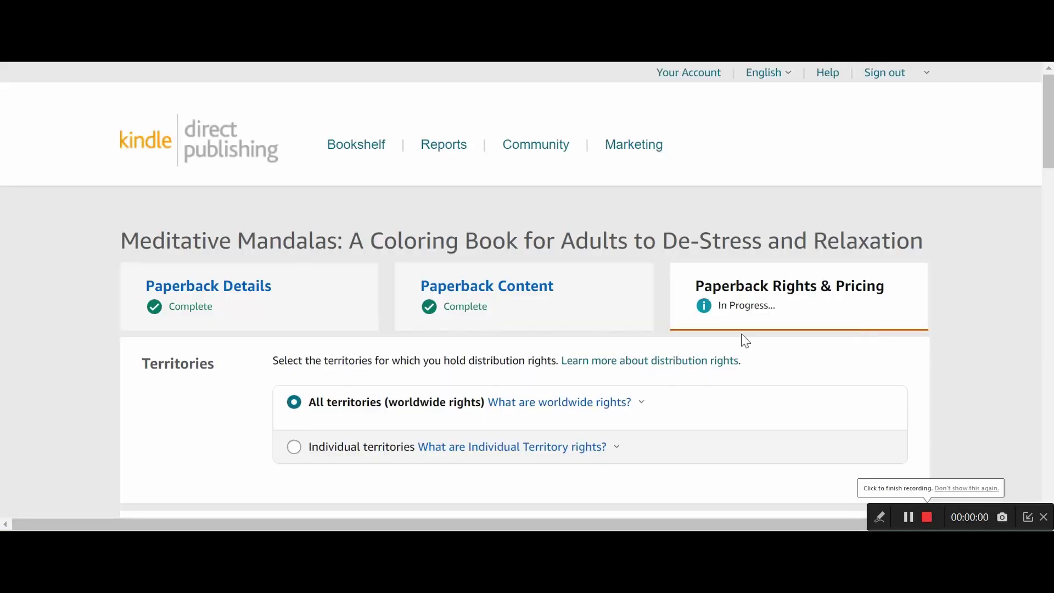
# Step: Enter a $4.90 Amazon.com list price so other marketplace prices convert
pyautogui.scroll(-2, 395, 412)
pyautogui.scroll(-3, 400, 409)
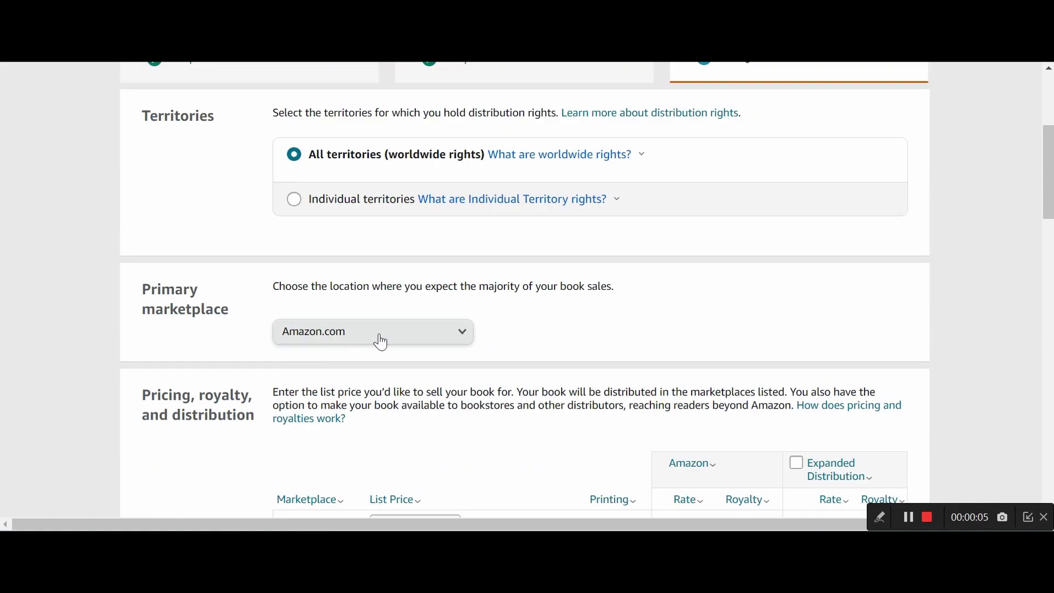
pyautogui.scroll(-3, 377, 341)
pyautogui.scroll(-2, 407, 315)
pyautogui.click(392, 288)
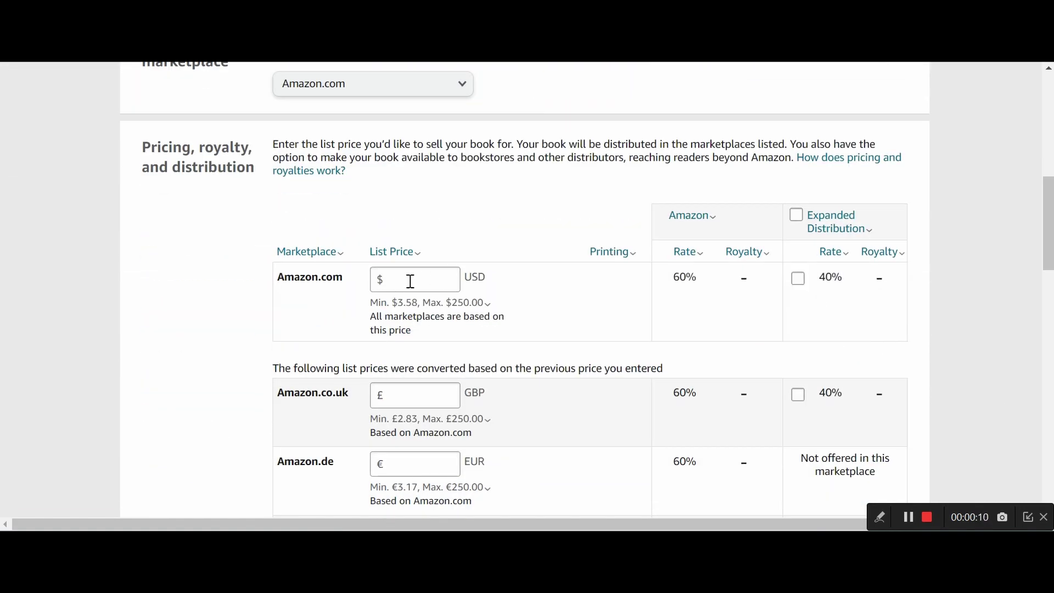
pyautogui.click(448, 285)
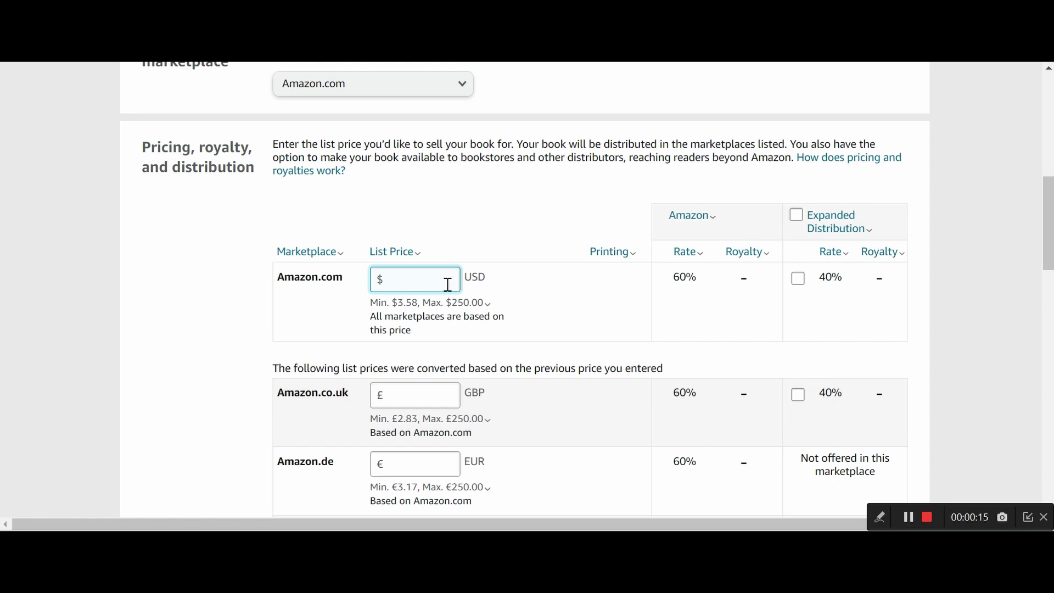
pyautogui.write('4.5')
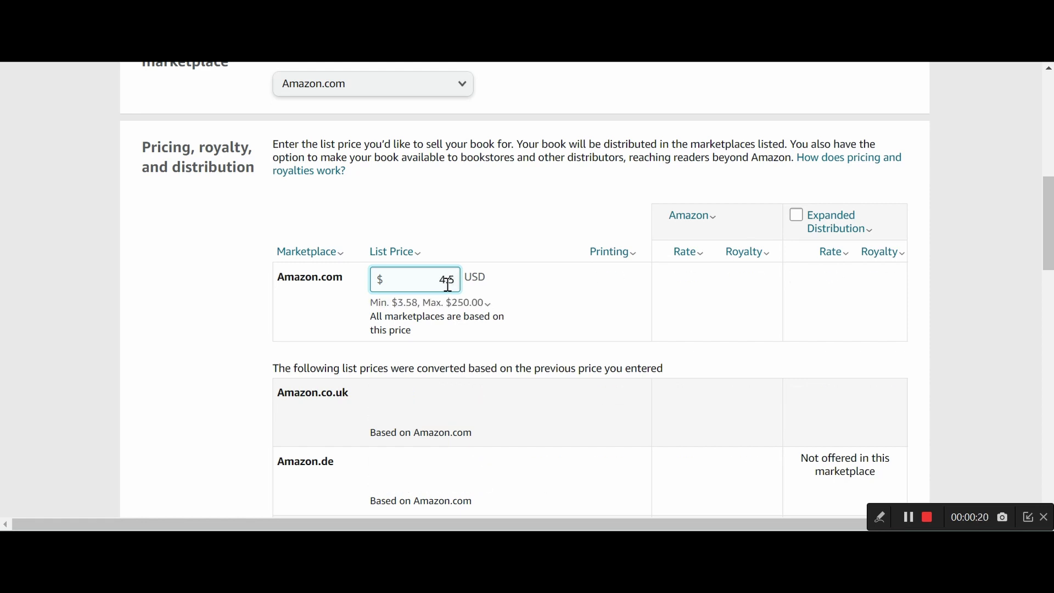
pyautogui.click(494, 338)
pyautogui.click(448, 279)
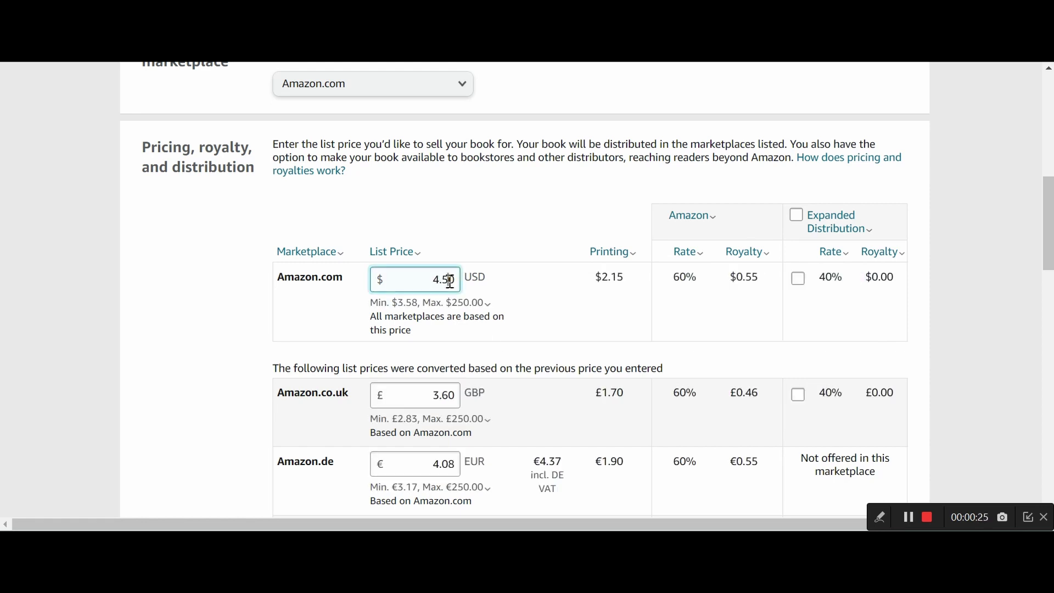
pyautogui.click(489, 318)
pyautogui.click(442, 279)
pyautogui.press('BackSpace')
pyautogui.write('9')
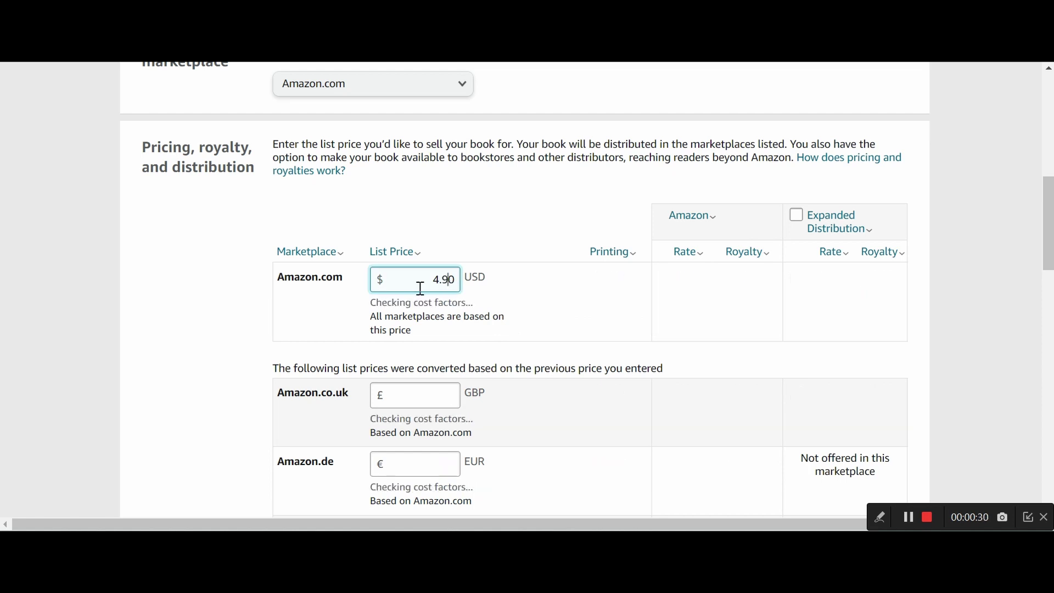
pyautogui.press('Tab')
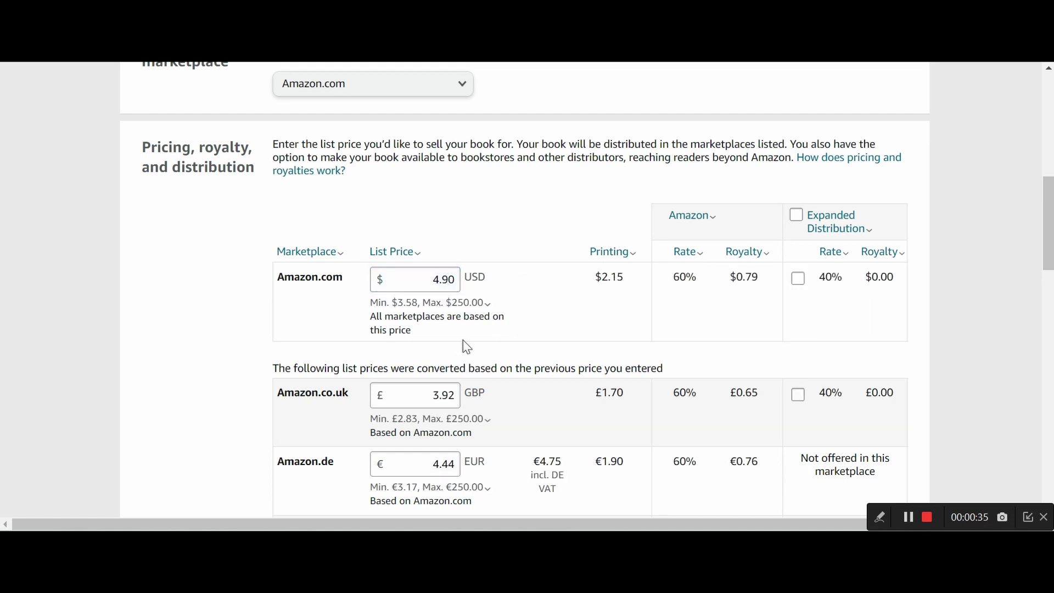
# Step: Review the $0.79 royalty and the 72-hour availability note
pyautogui.moveTo(766, 283); pyautogui.dragTo(738, 278)
pyautogui.scroll(-1, 542, 323)
pyautogui.scroll(-2, 545, 324)
pyautogui.scroll(-3, 543, 323)
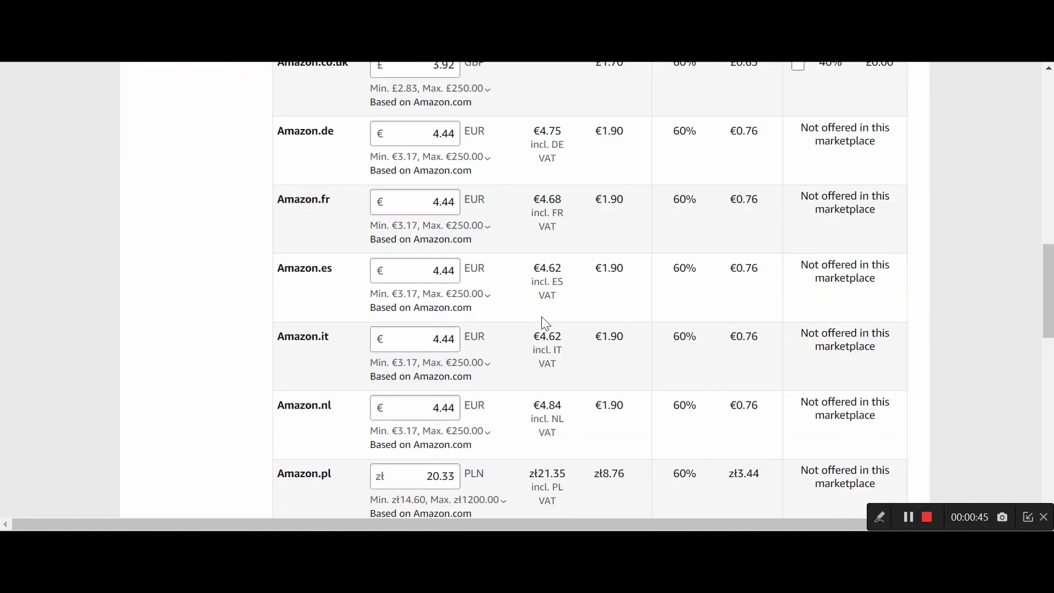
pyautogui.scroll(-10, 541, 322)
pyautogui.scroll(-2, 542, 322)
pyautogui.moveTo(273, 188); pyautogui.dragTo(724, 188)
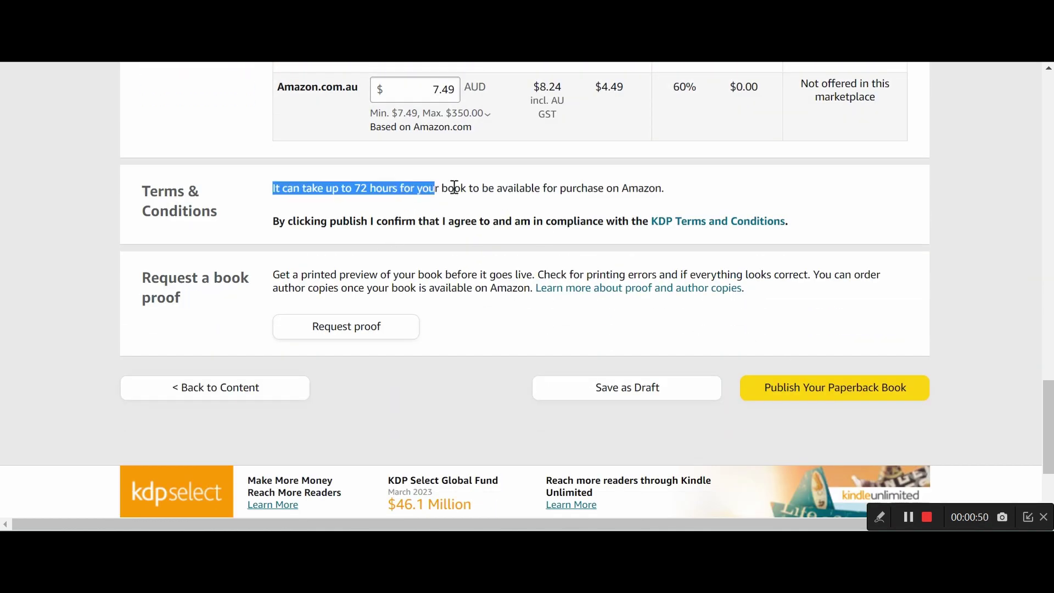
# Step: Publish the paperback, close the confirmation, and check its In Review status on the Bookshelf
pyautogui.click(830, 387)
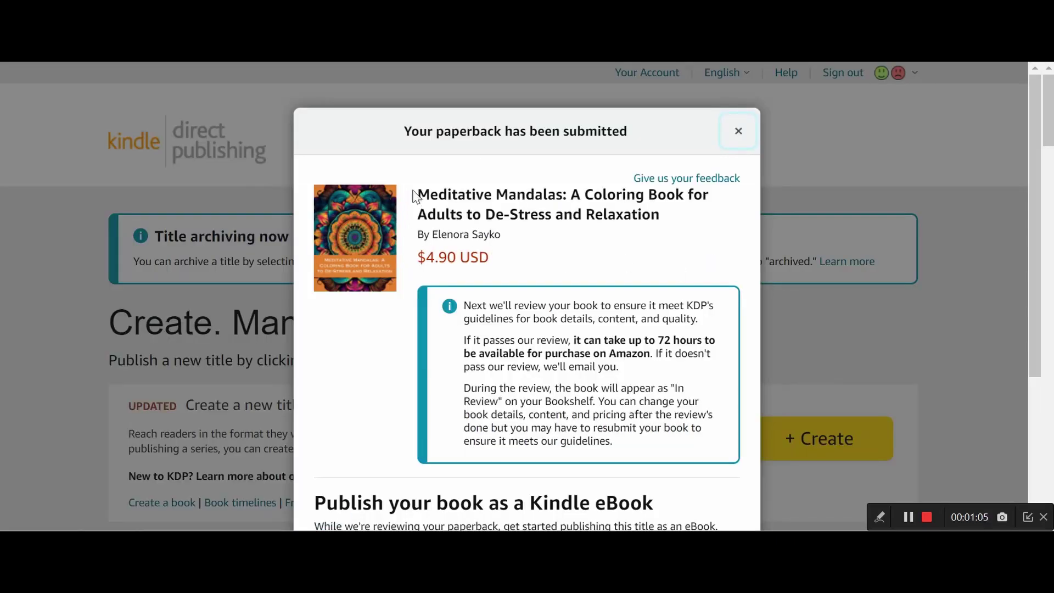
pyautogui.moveTo(415, 196); pyautogui.dragTo(495, 251)
pyautogui.scroll(-4, 526, 266)
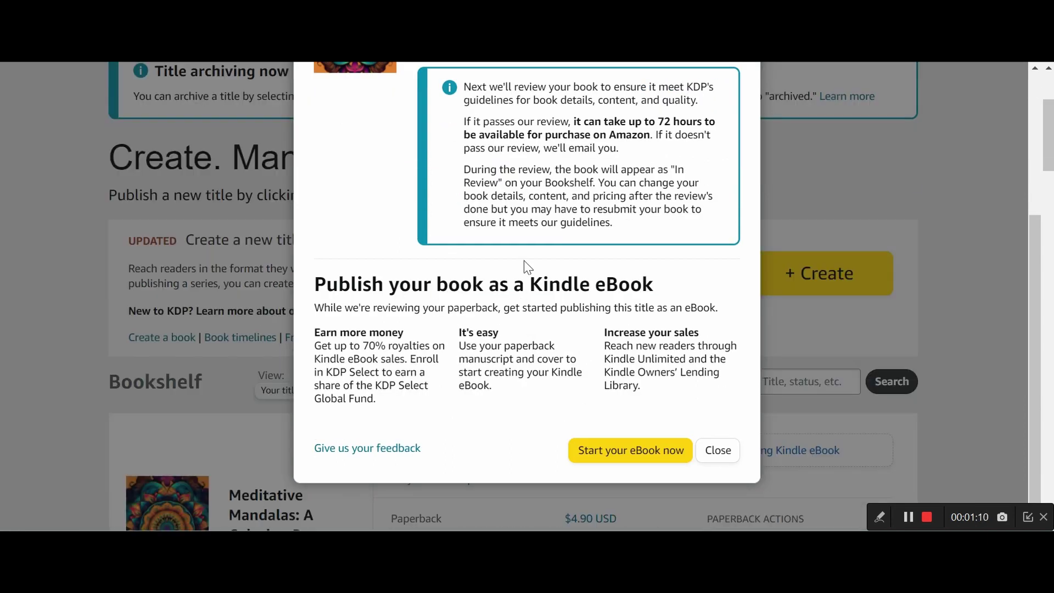
pyautogui.moveTo(465, 121); pyautogui.dragTo(655, 149)
pyautogui.click(658, 152)
pyautogui.click(718, 455)
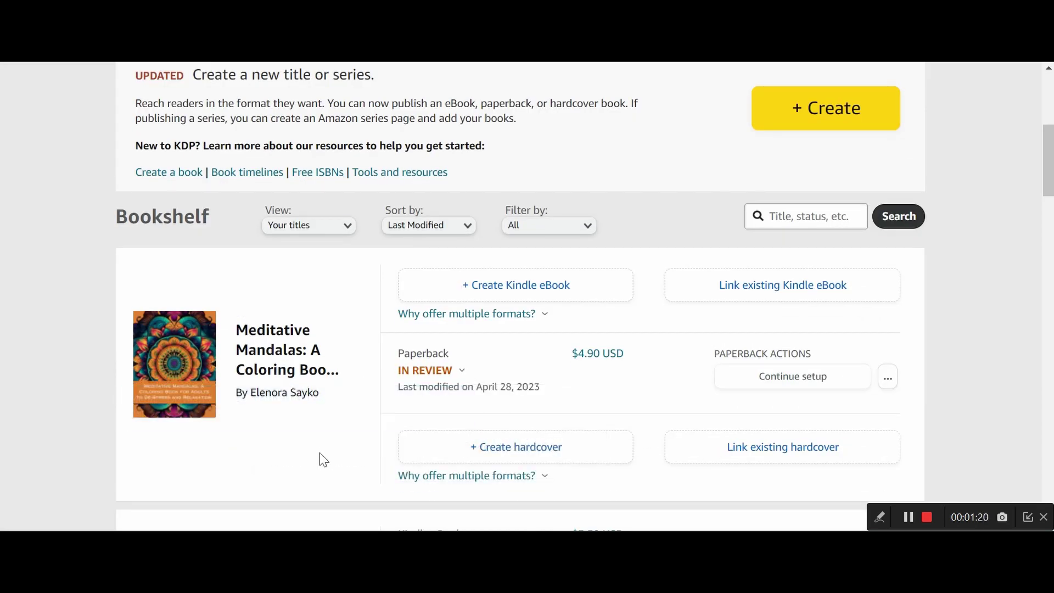
pyautogui.click(421, 371)
pyautogui.click(592, 404)
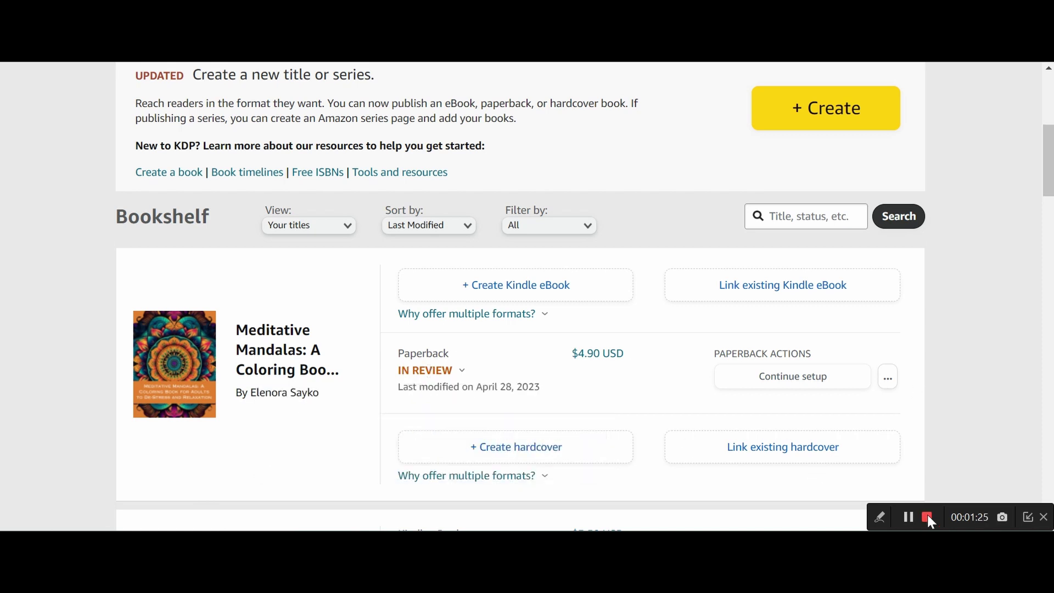